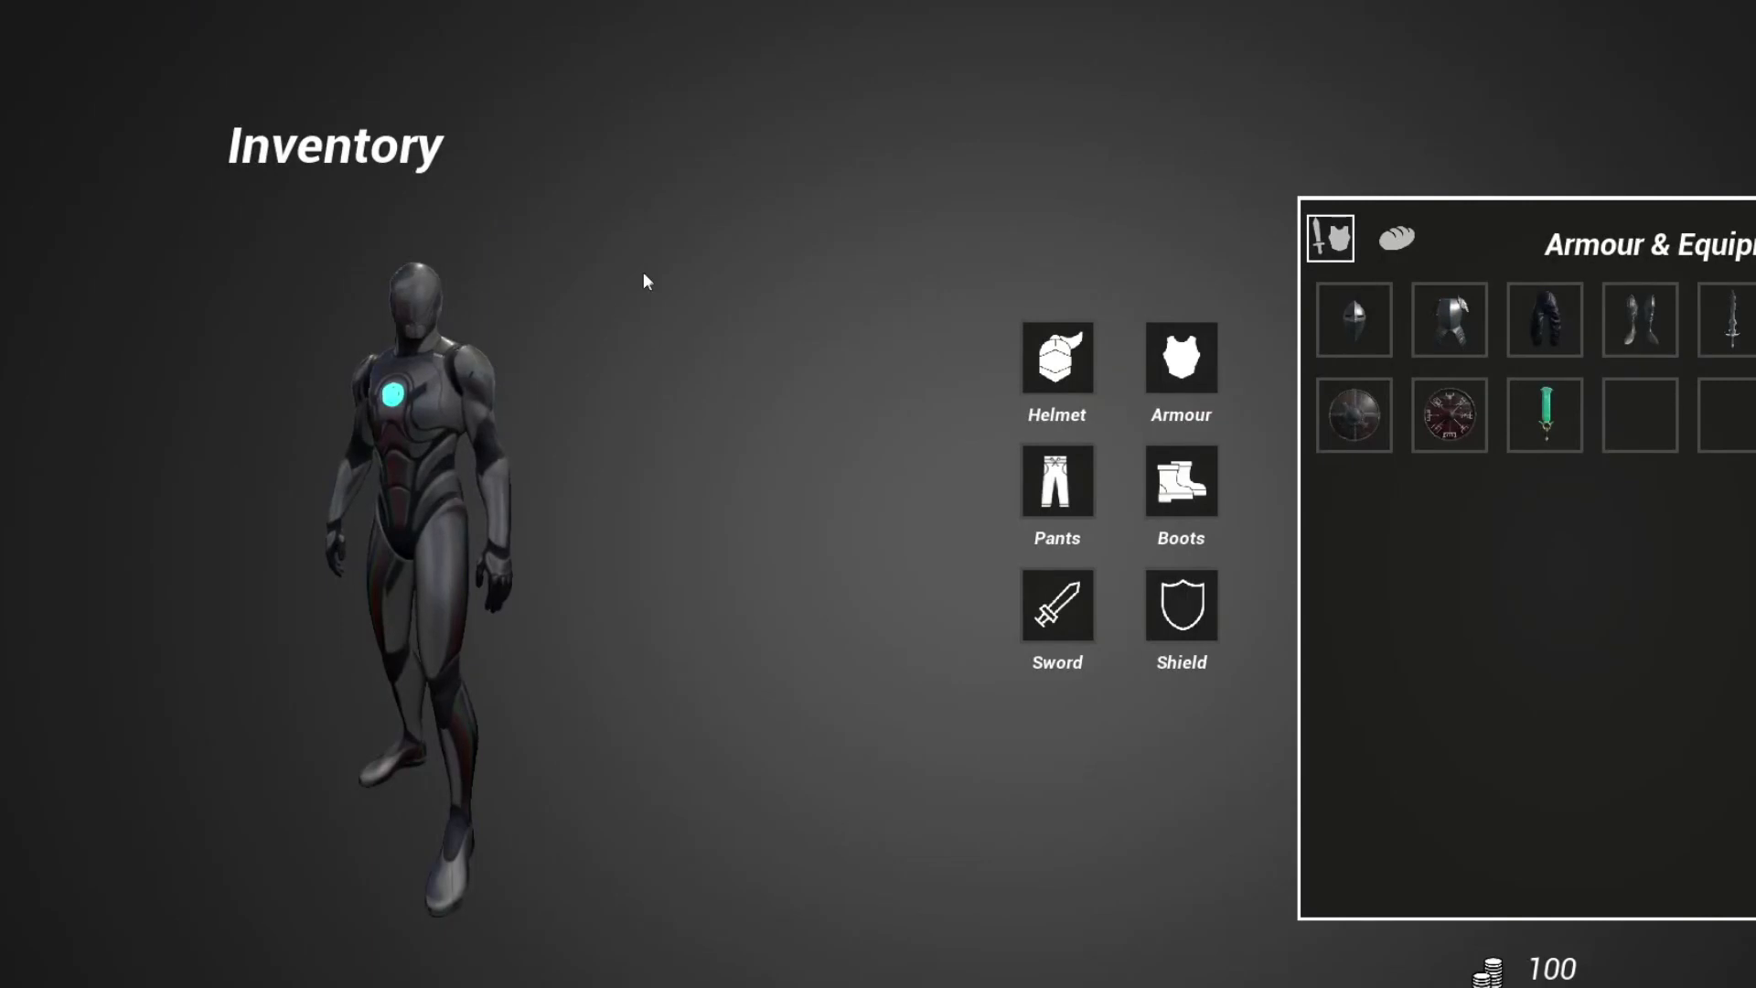
Equip the green sword, chestplate, greaves and pants from the inventory grid, swapping to the grey sword.
{"action": "left_click", "coordinate": [1554, 419]}
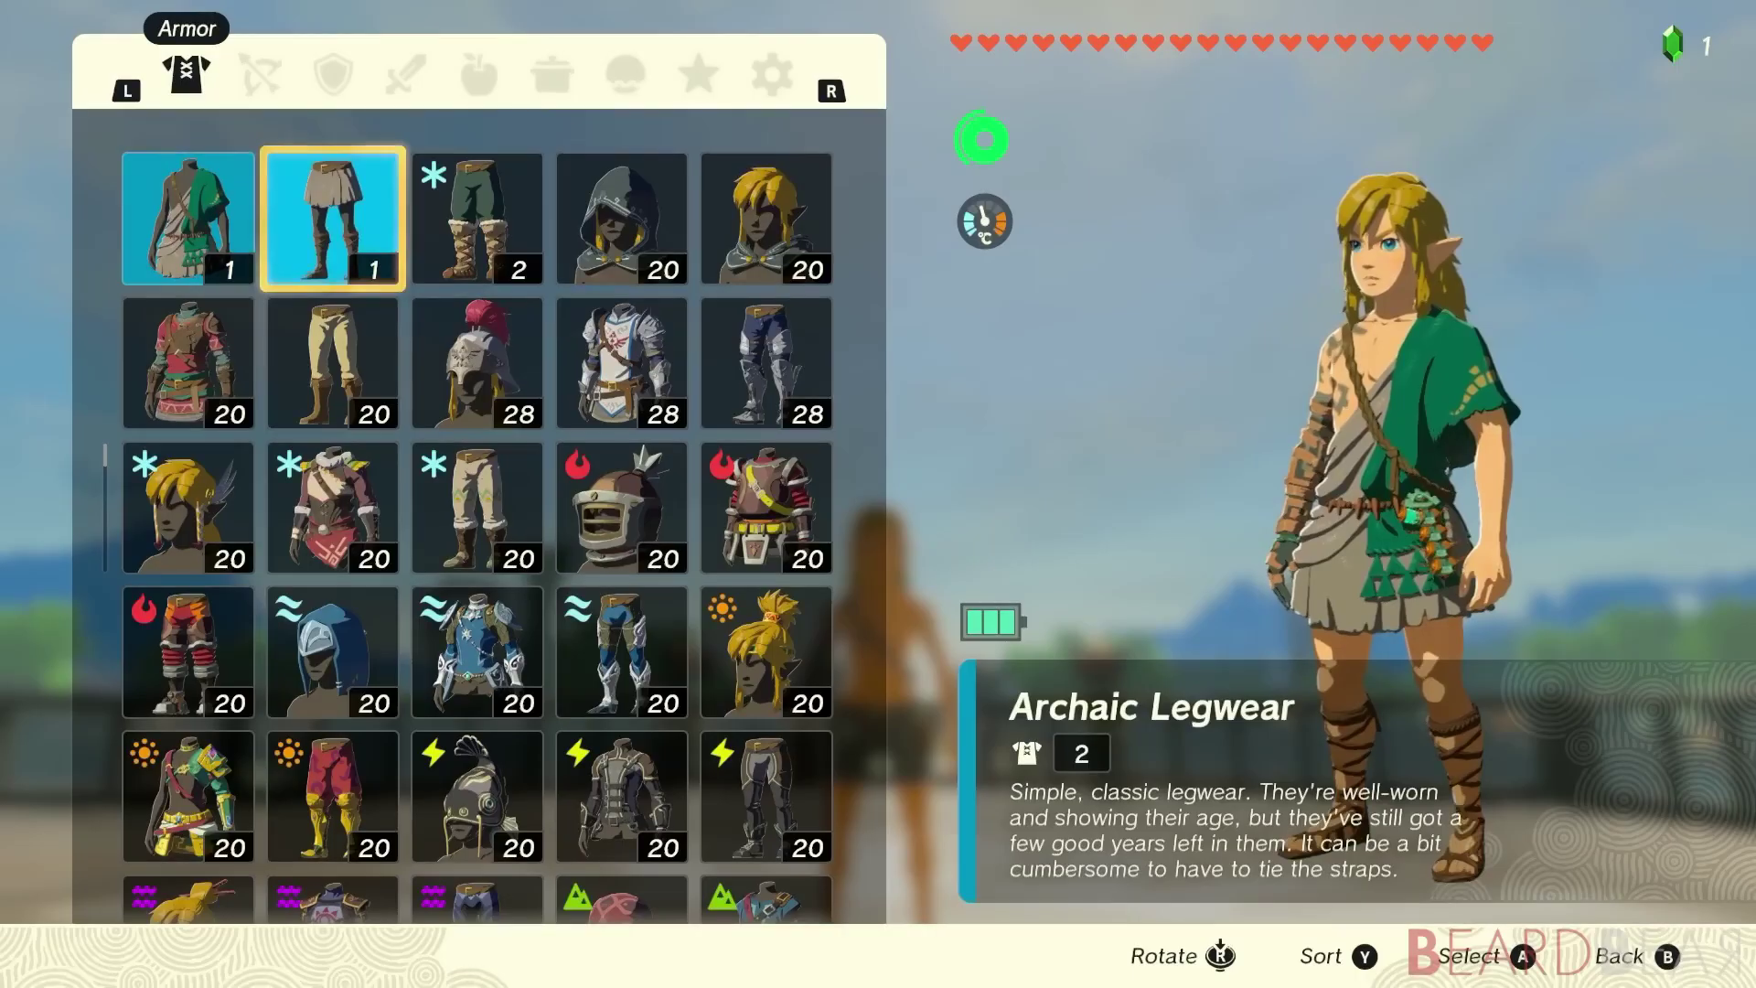
{"action": "key", "text": "Right"}
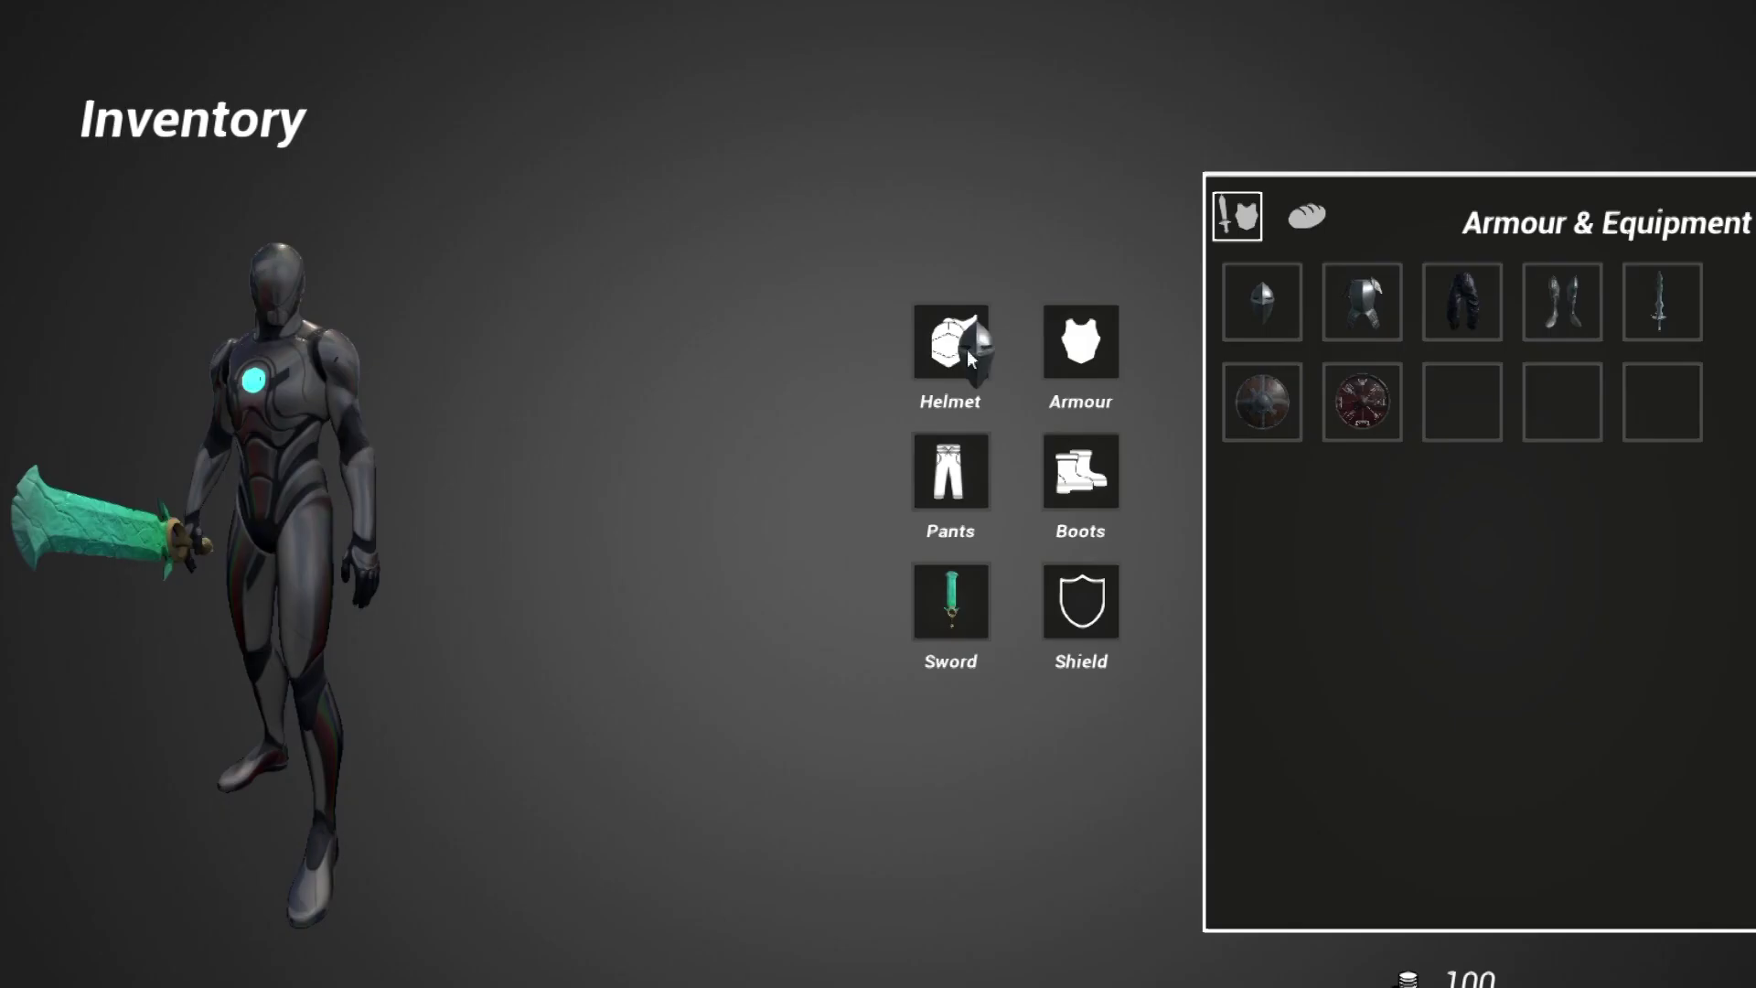
{"action": "left_click_drag", "start_coordinate": [967, 349], "coordinate": [958, 343]}
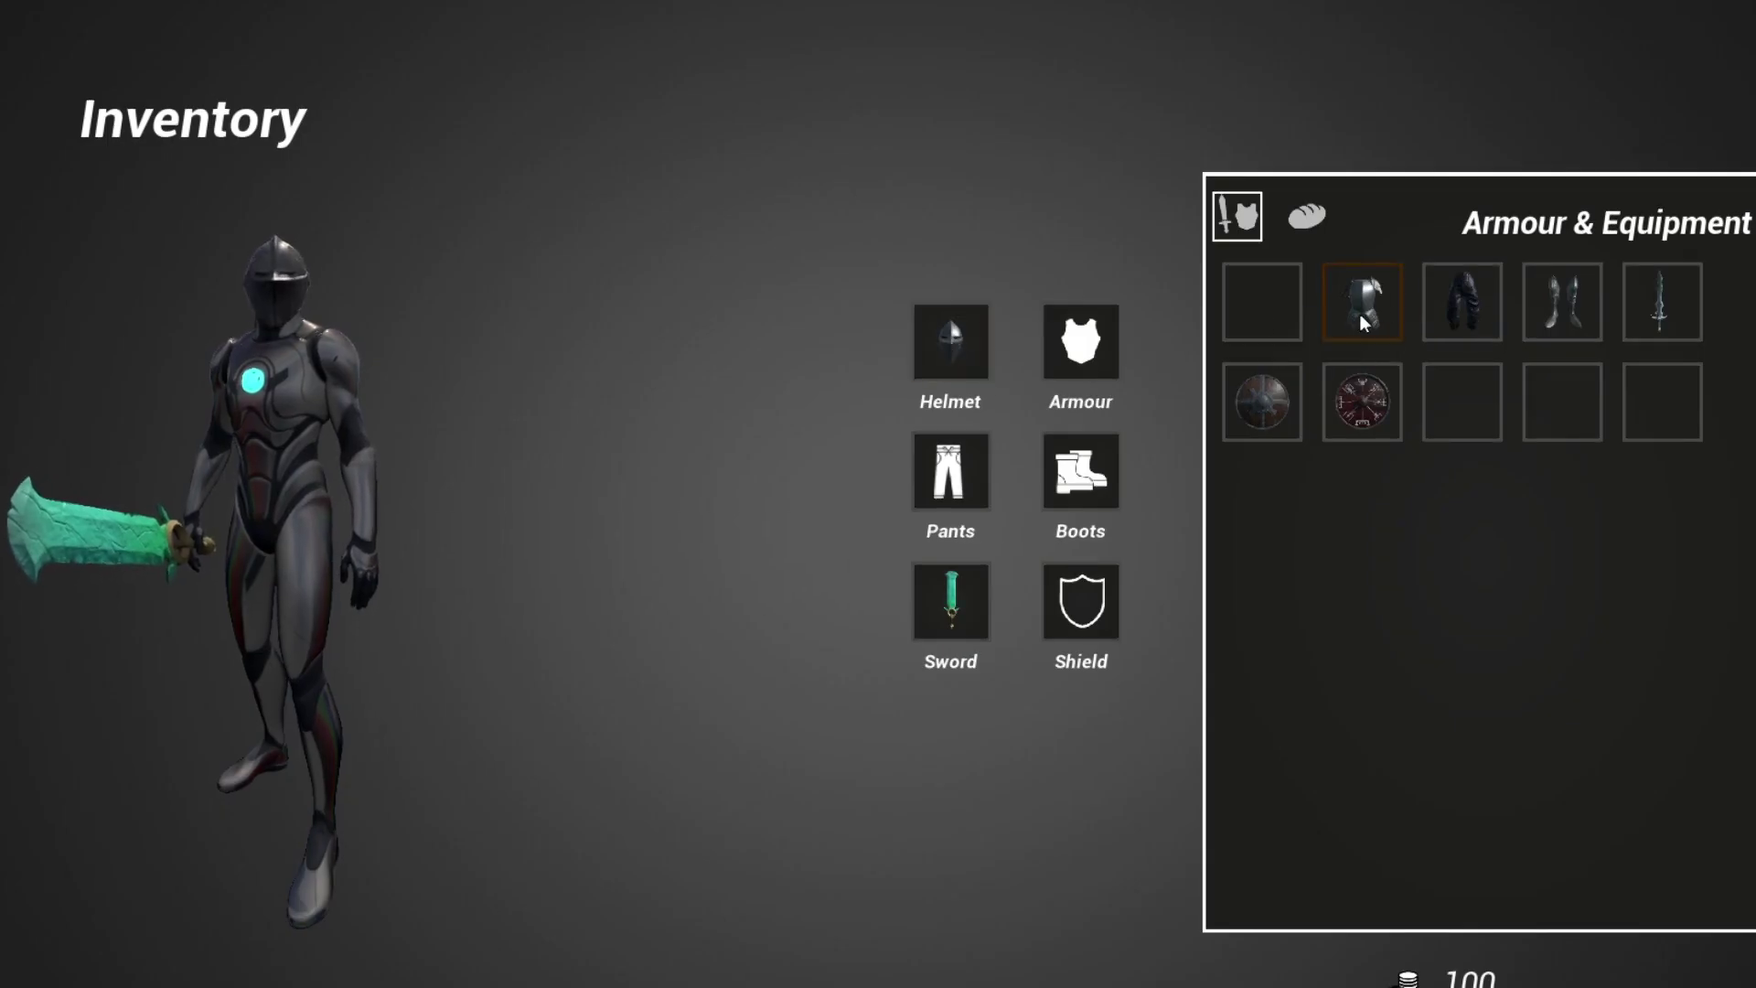
{"action": "left_click_drag", "start_coordinate": [1099, 345], "coordinate": [1098, 344]}
{"action": "left_click_drag", "start_coordinate": [1545, 311], "coordinate": [1080, 470]}
{"action": "left_click_drag", "start_coordinate": [1473, 319], "coordinate": [962, 480]}
{"action": "left_click_drag", "start_coordinate": [951, 601], "coordinate": [1664, 315]}
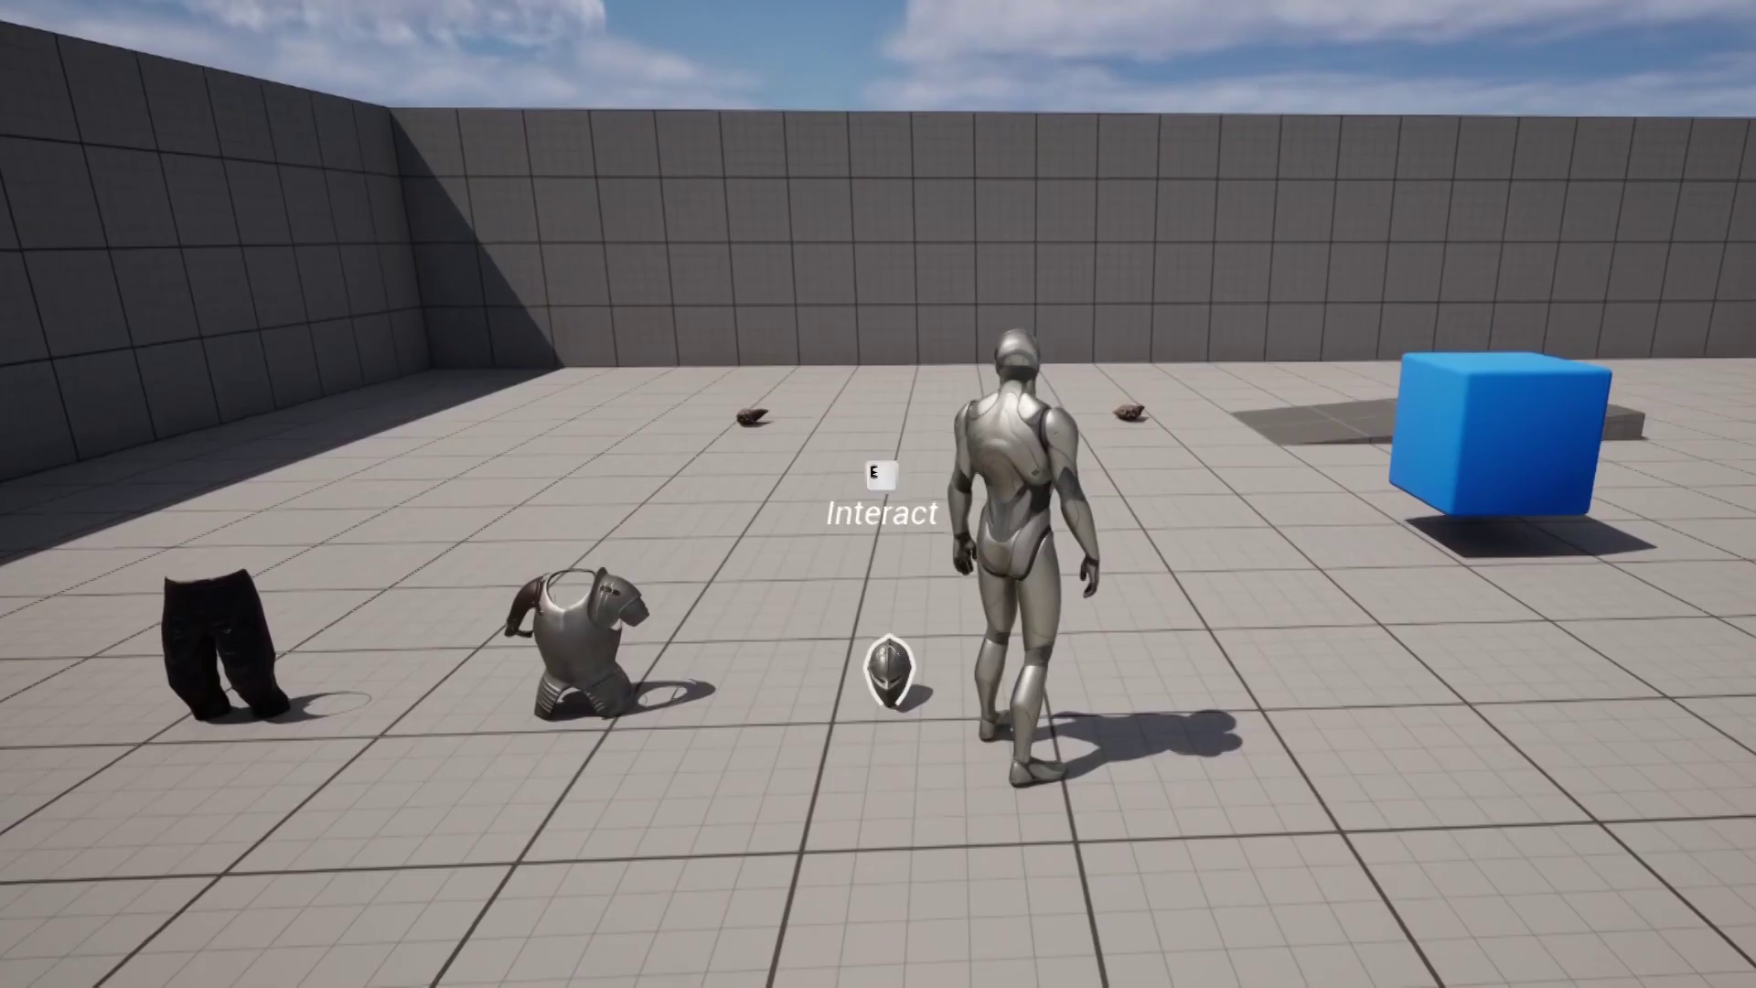
Walk over and pick up the breastplate, pants and boots from the floor with E.
{"action": "key", "text": "a"}
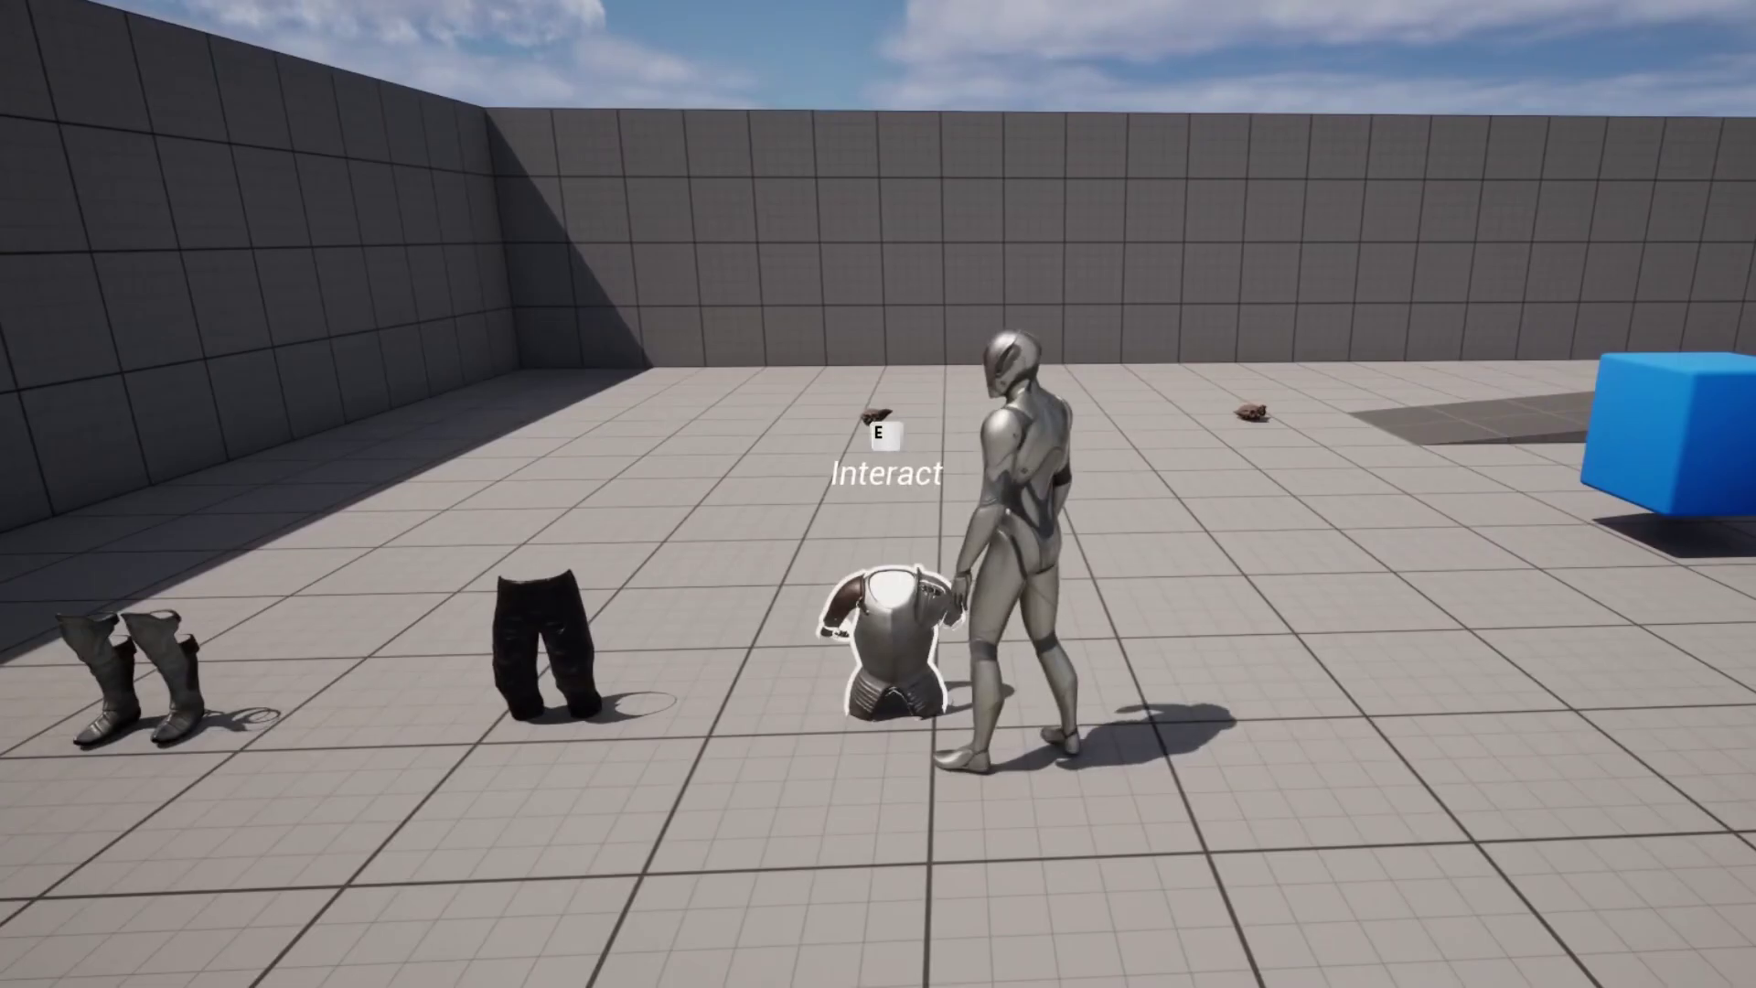
{"action": "key", "text": "e"}
{"action": "key", "text": "a"}
{"action": "key", "text": "e"}
{"action": "key", "text": "a"}
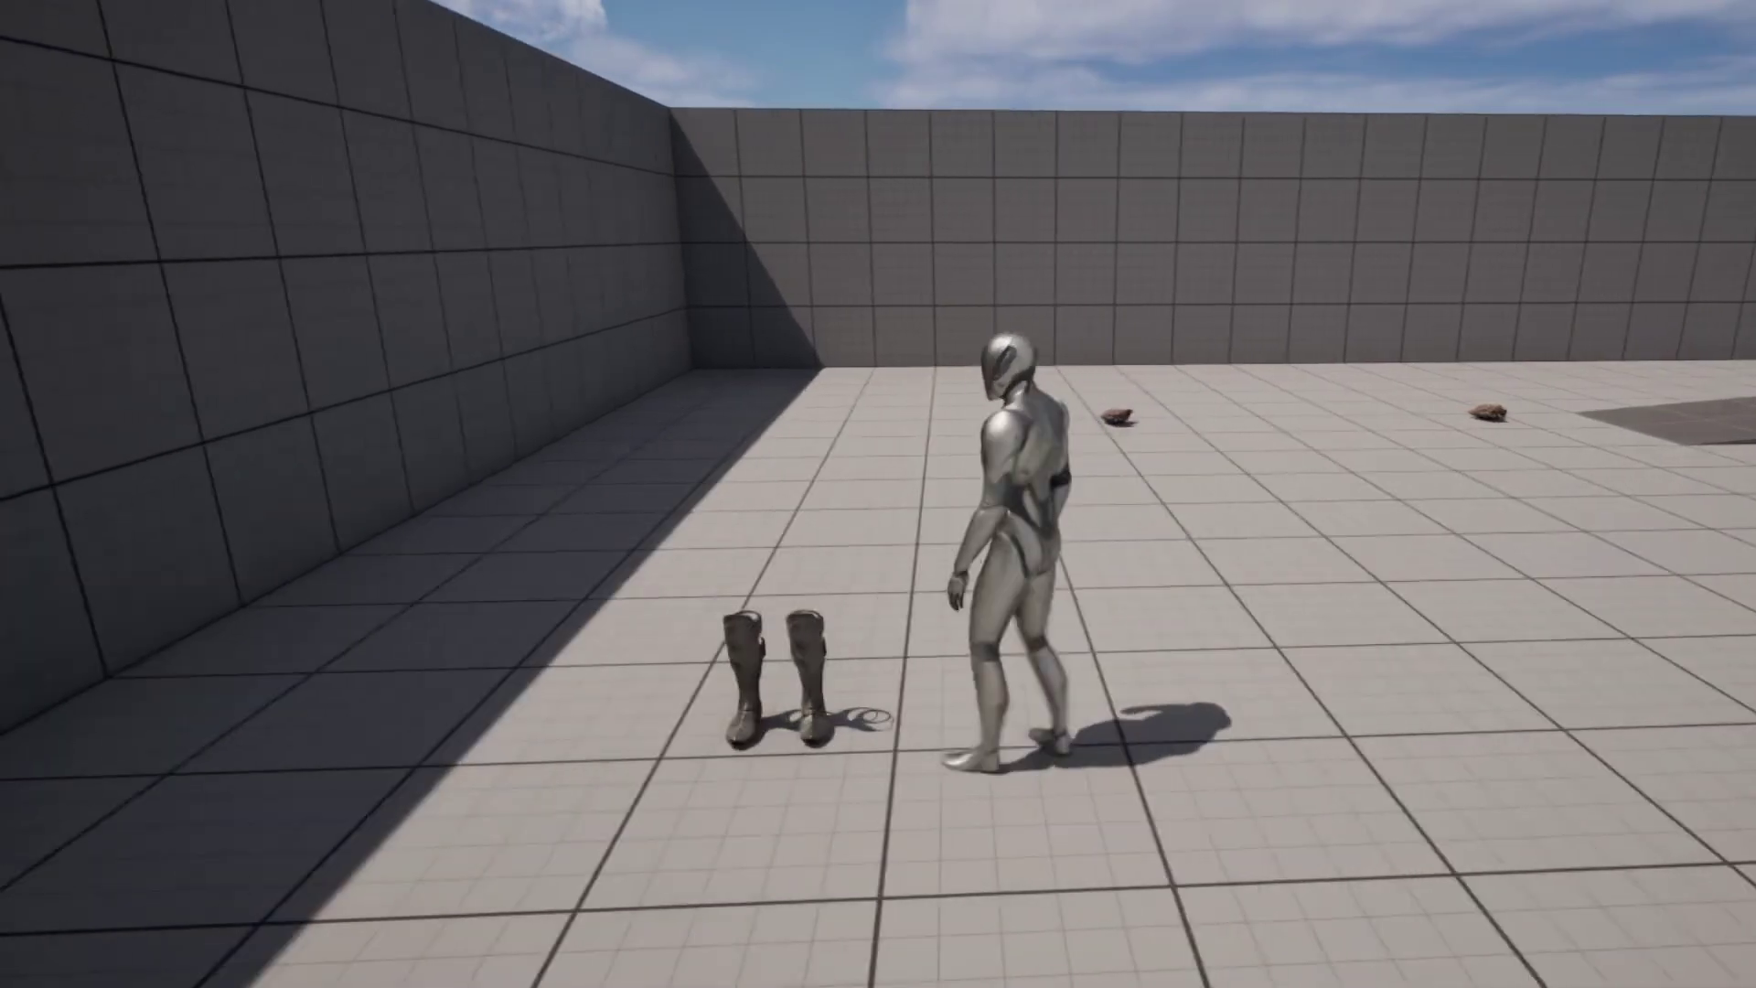
{"action": "key", "text": "e"}
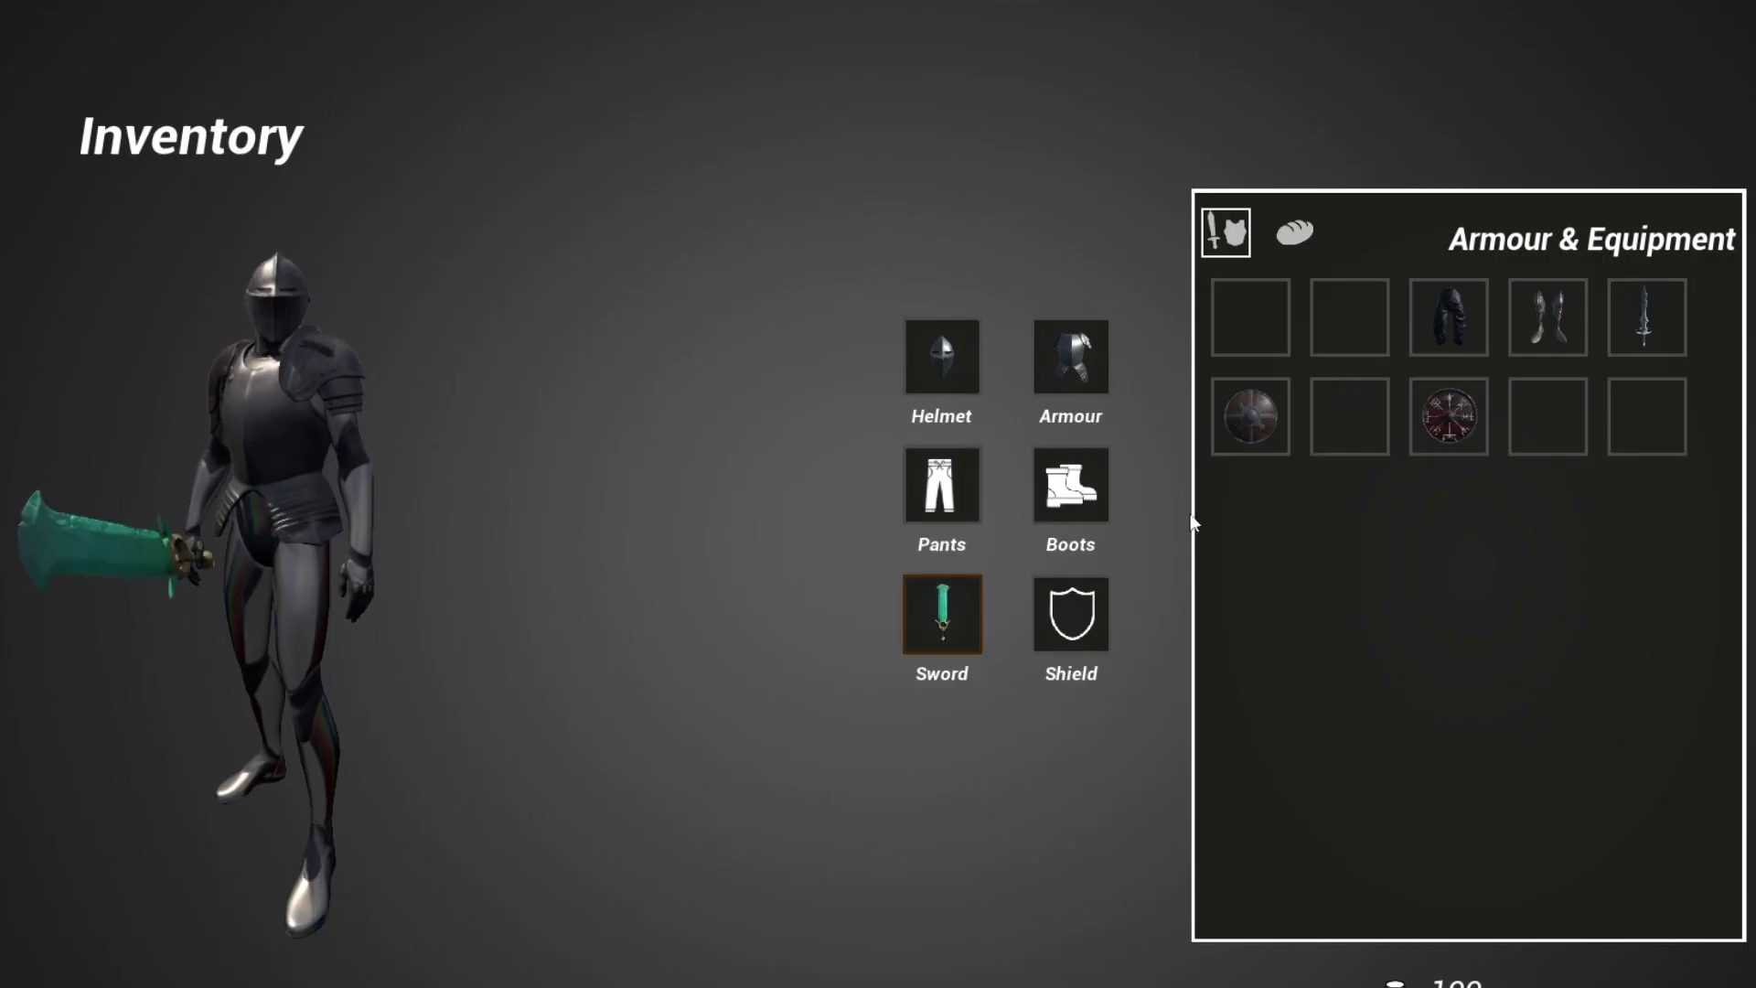
Equip the shield, run forward raising it in guard, then stop playing with Esc.
{"action": "left_click_drag", "start_coordinate": [1066, 612], "coordinate": [1068, 613]}
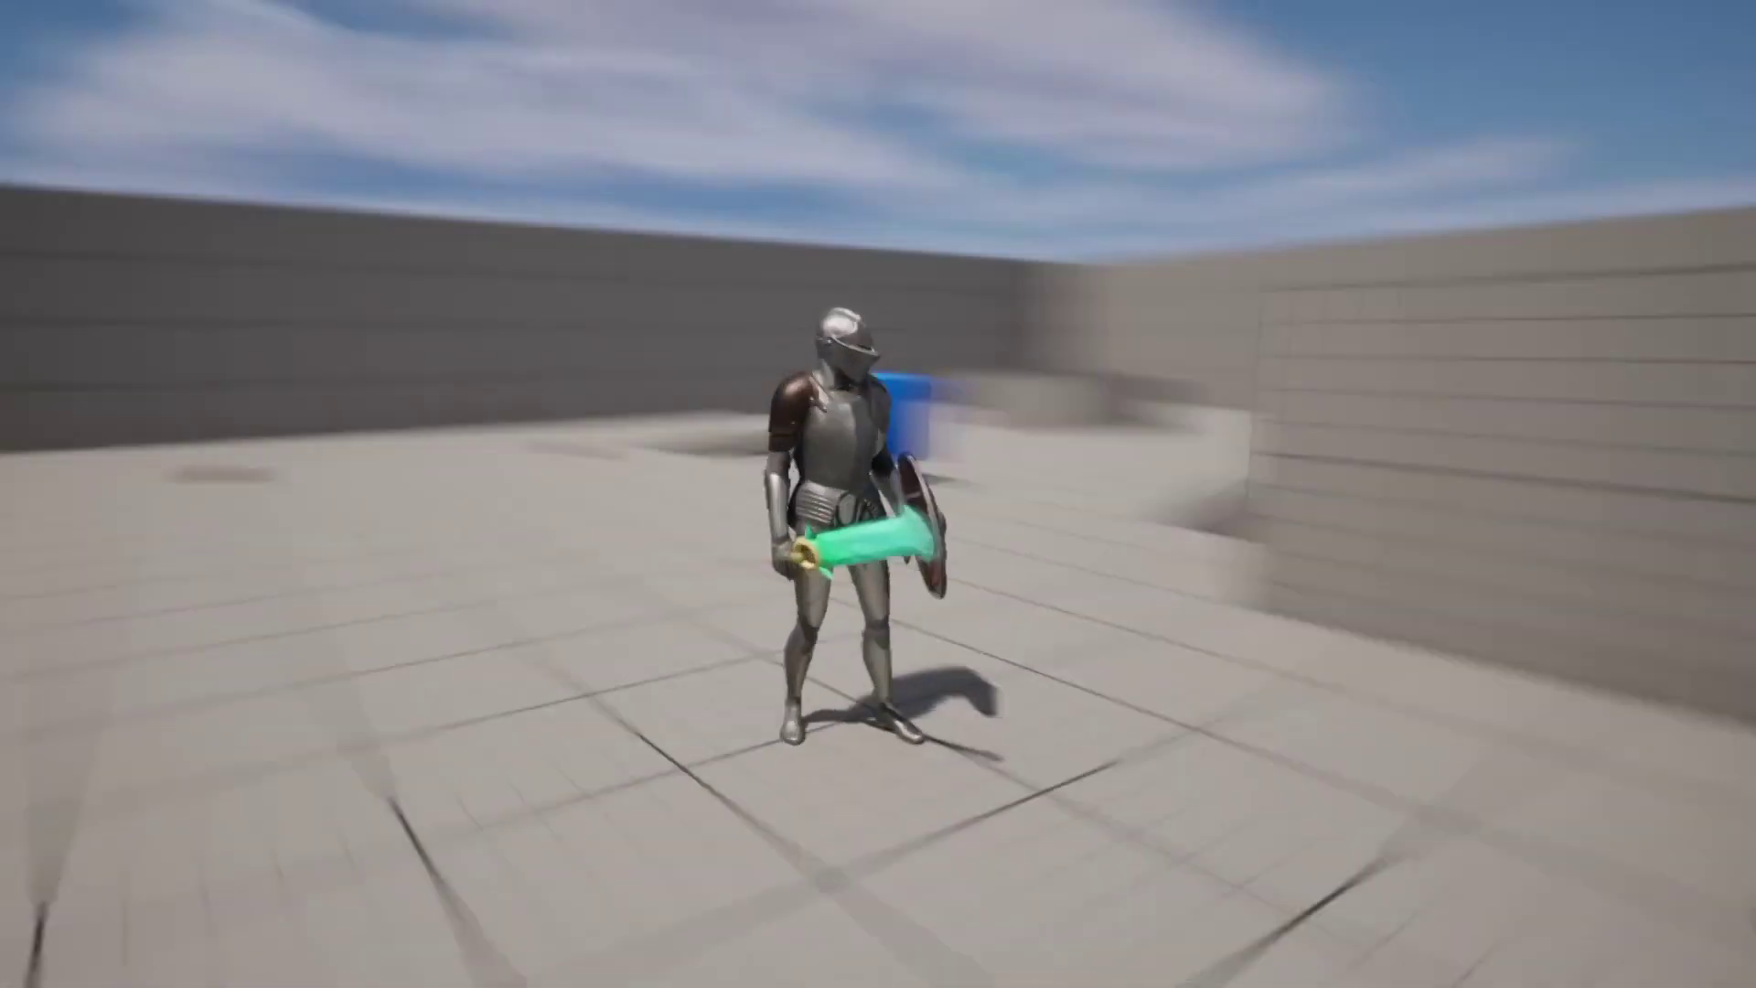
{"action": "key", "text": "w"}
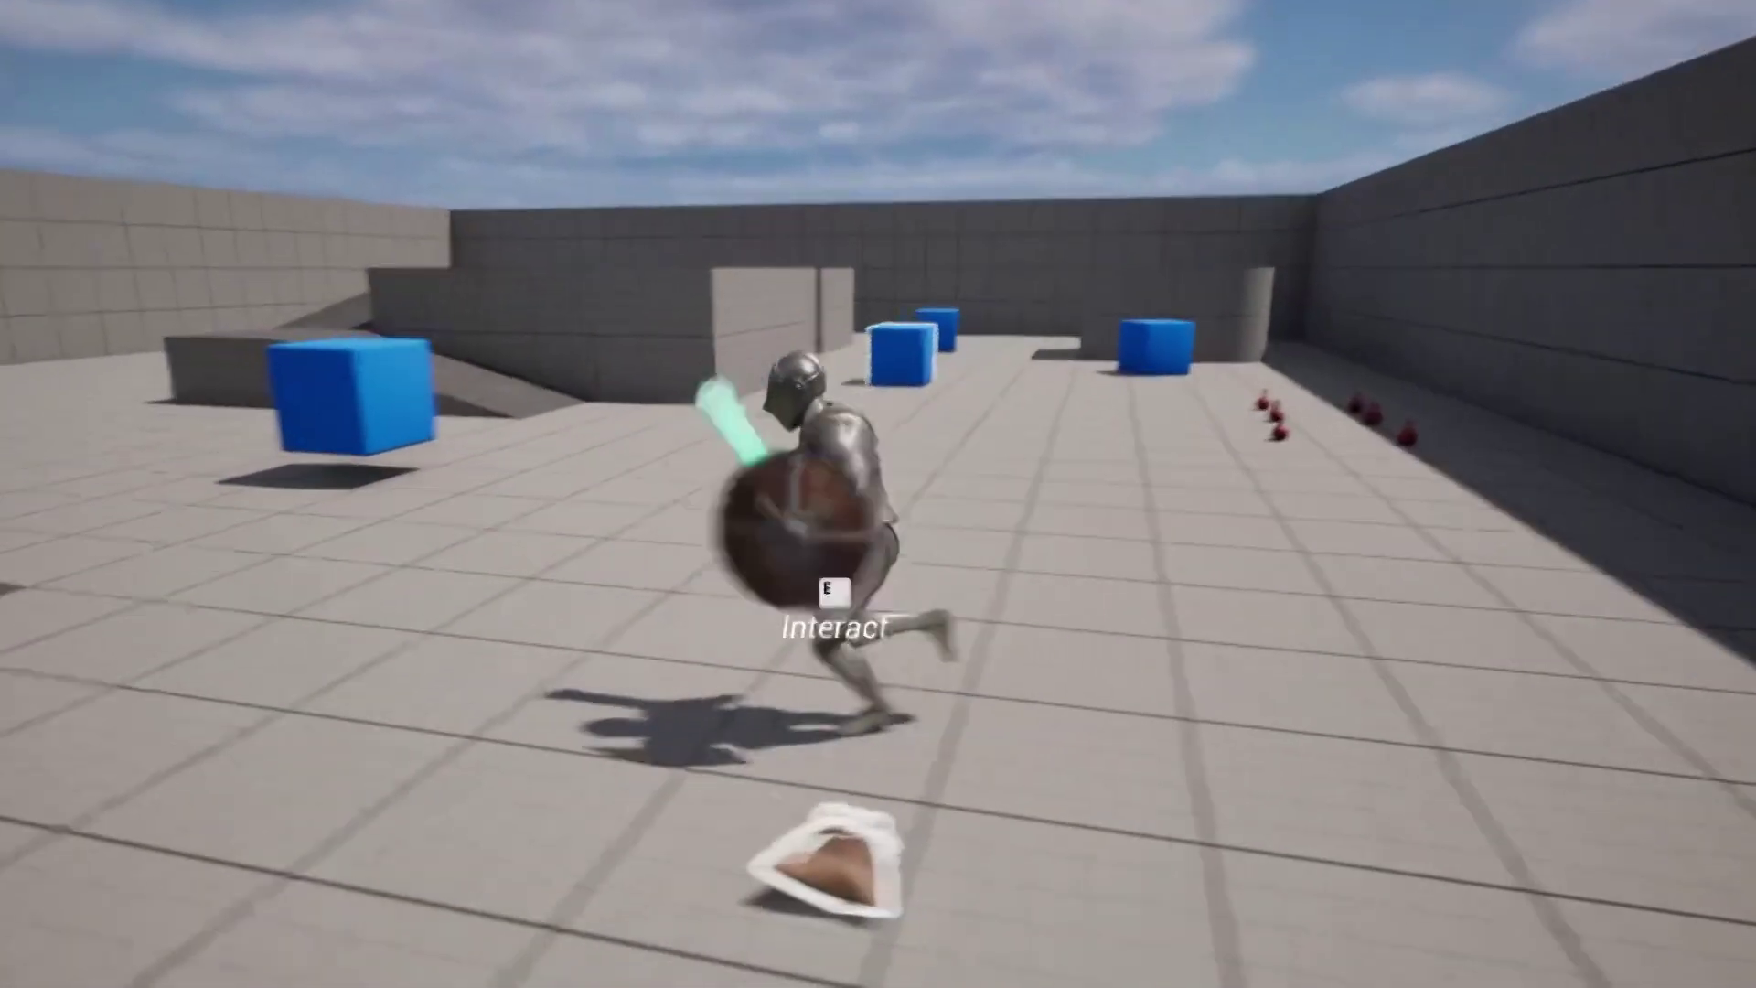
{"action": "key", "text": "w"}
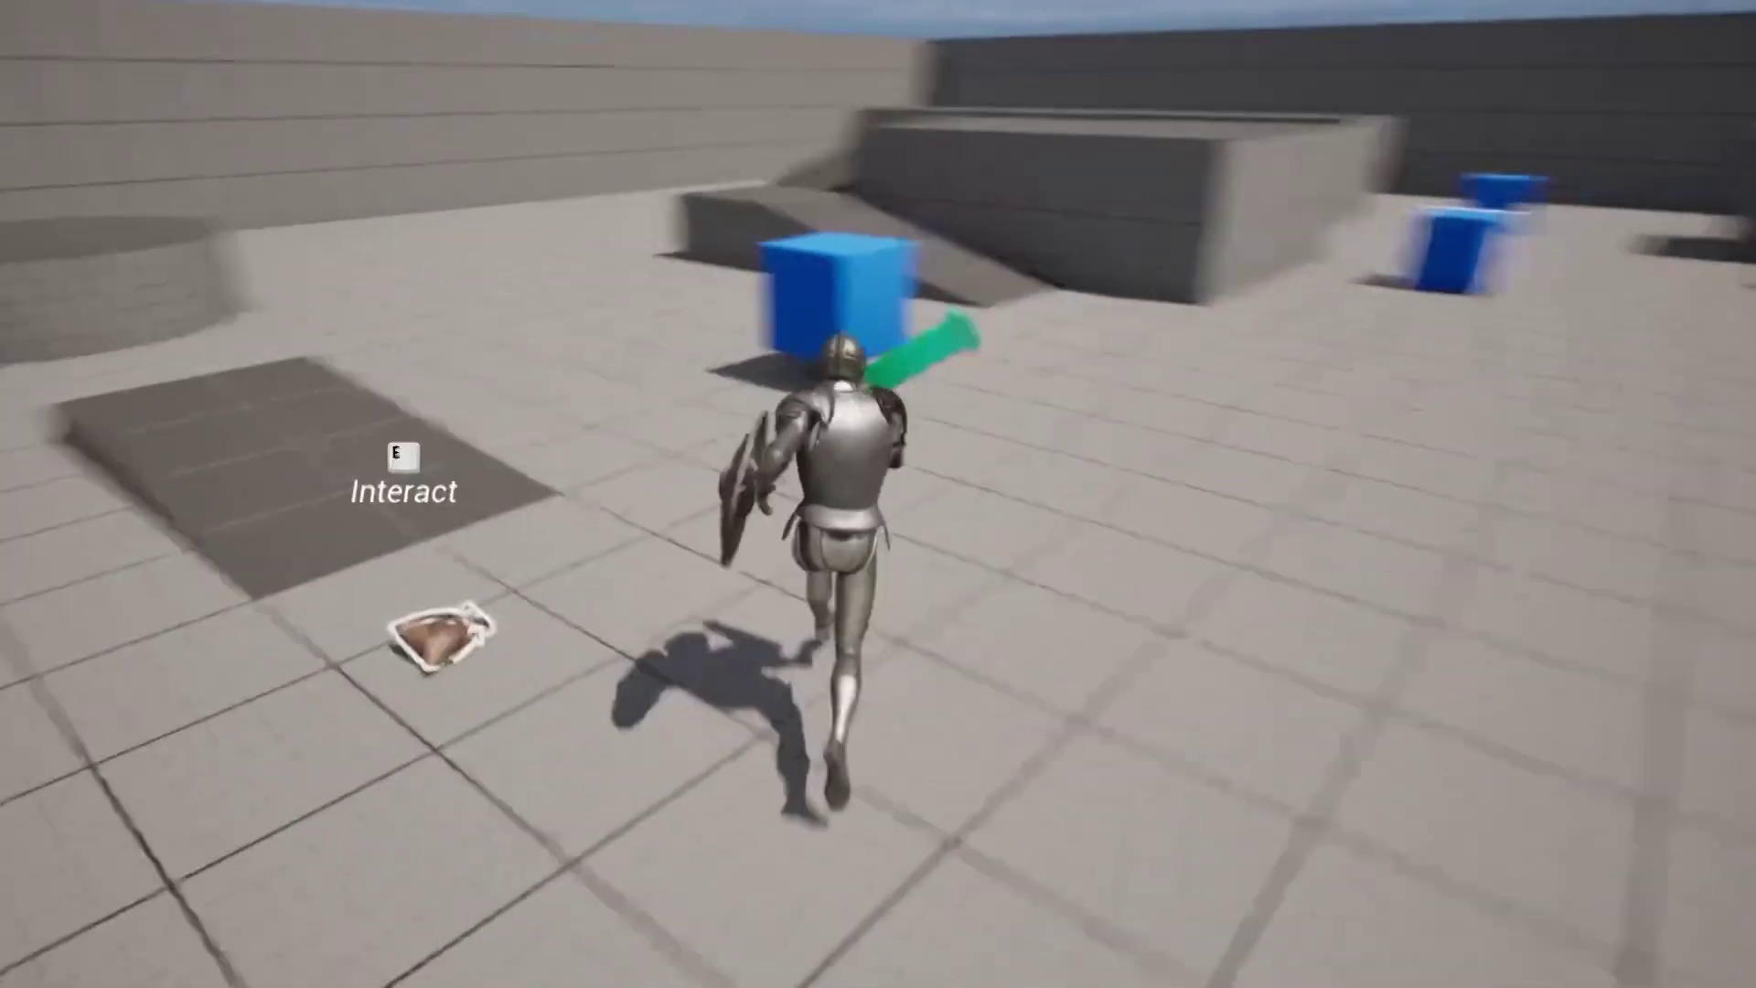
{"action": "key", "text": "w"}
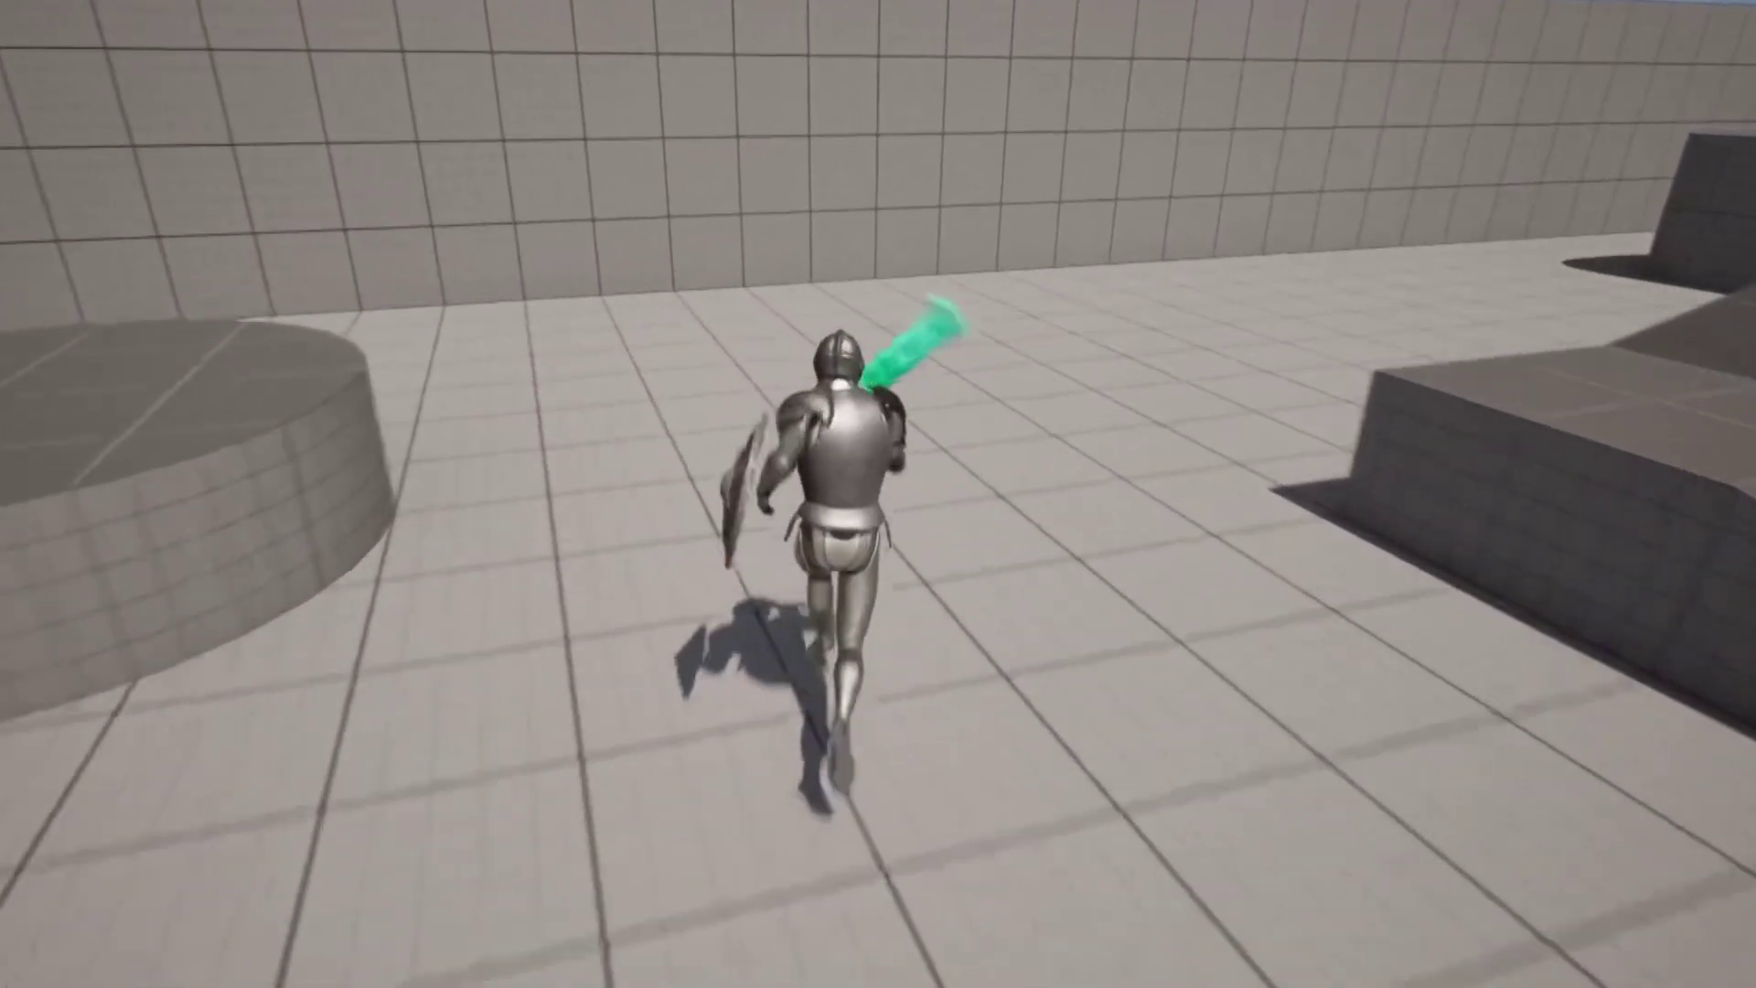
{"action": "key", "text": "w"}
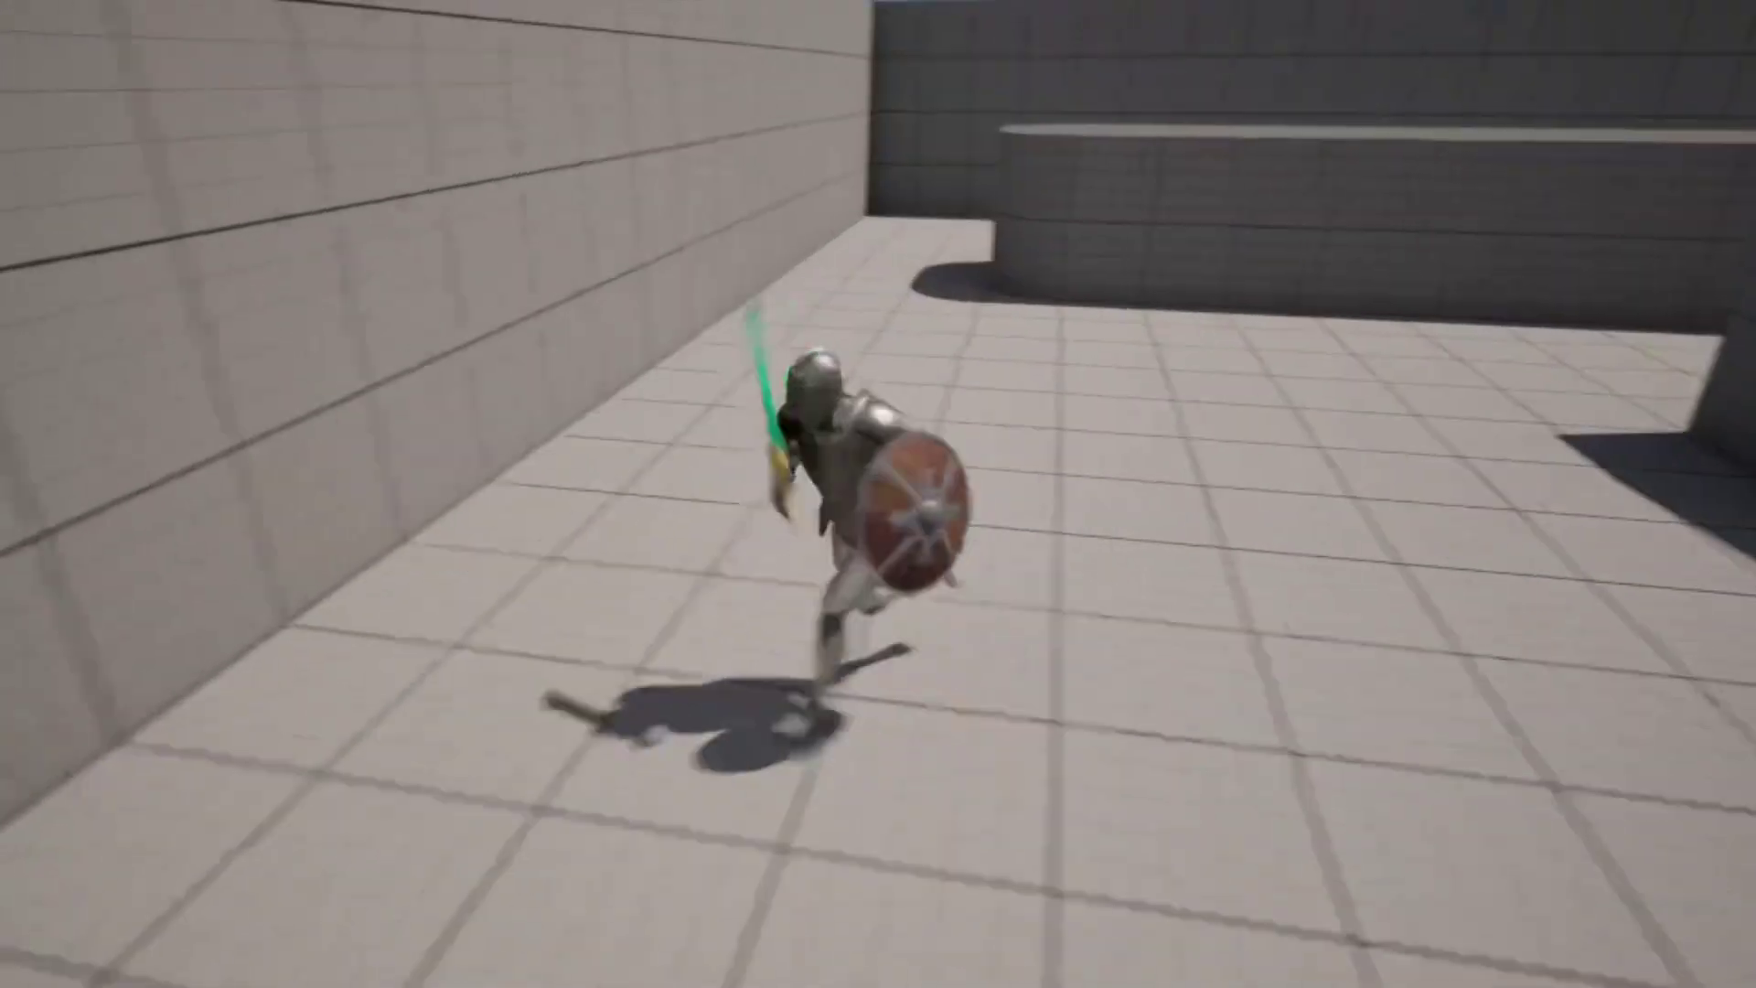
{"action": "key", "text": "Escape"}
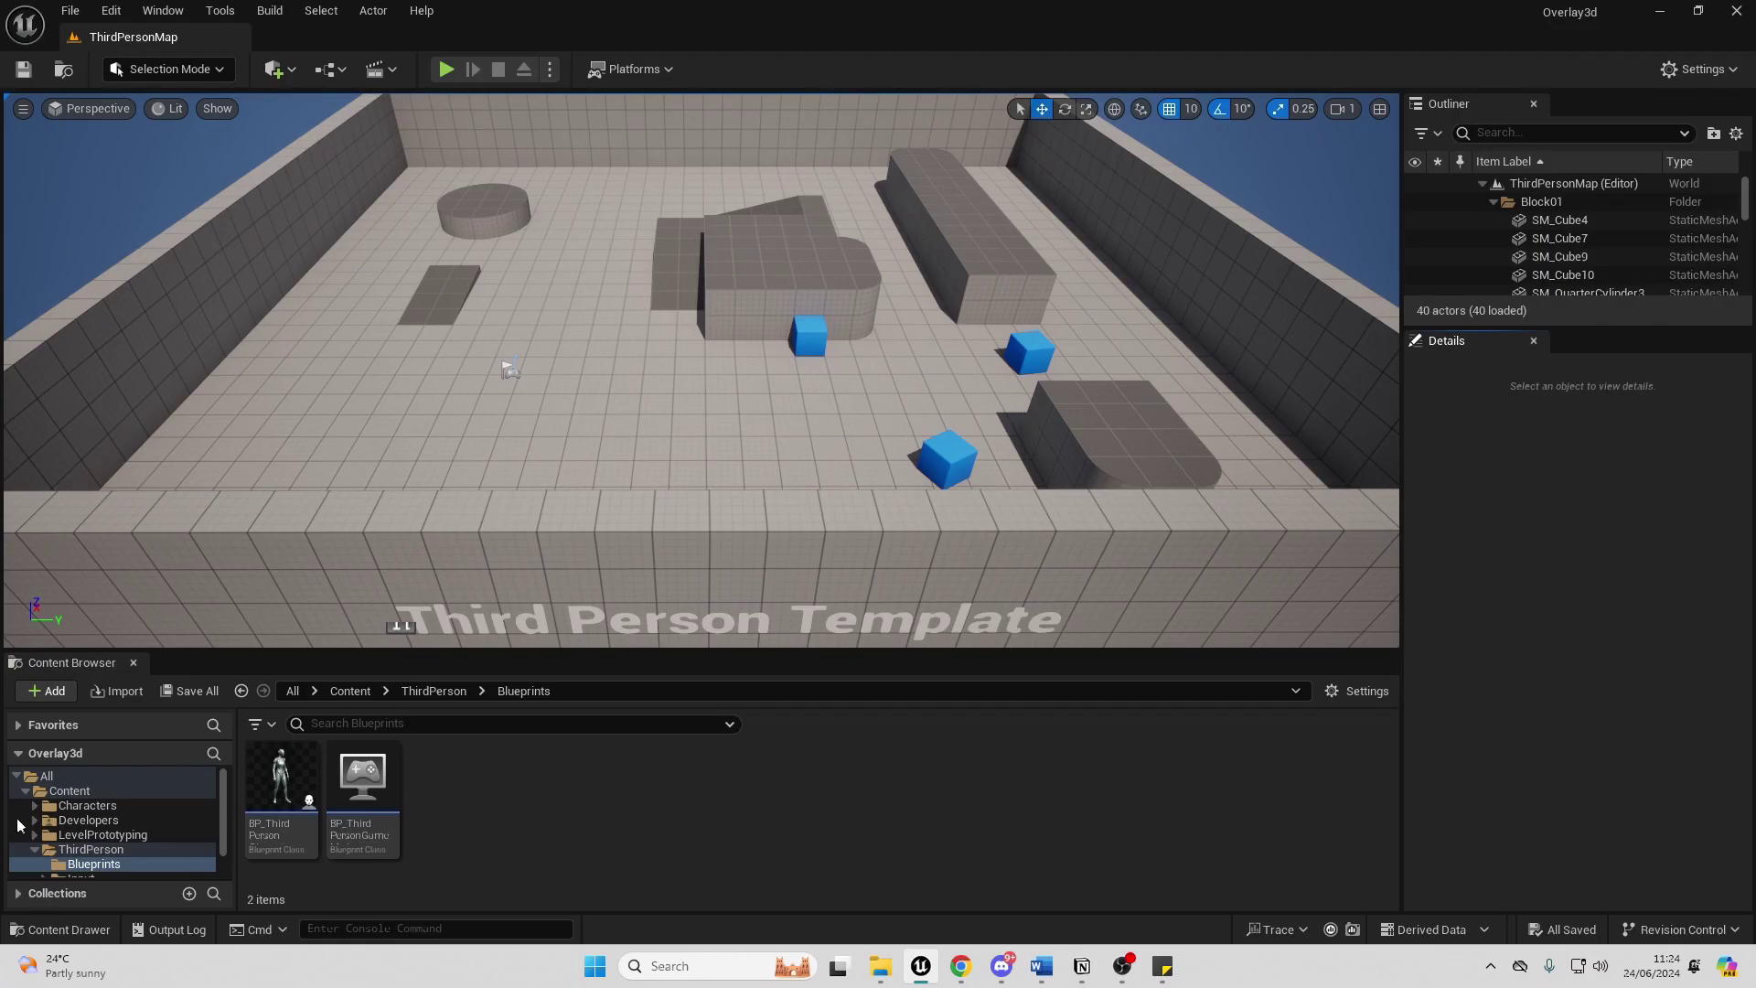
Create a Widgets folder inside ThirdPerson and open it.
{"action": "left_click", "coordinate": [139, 849]}
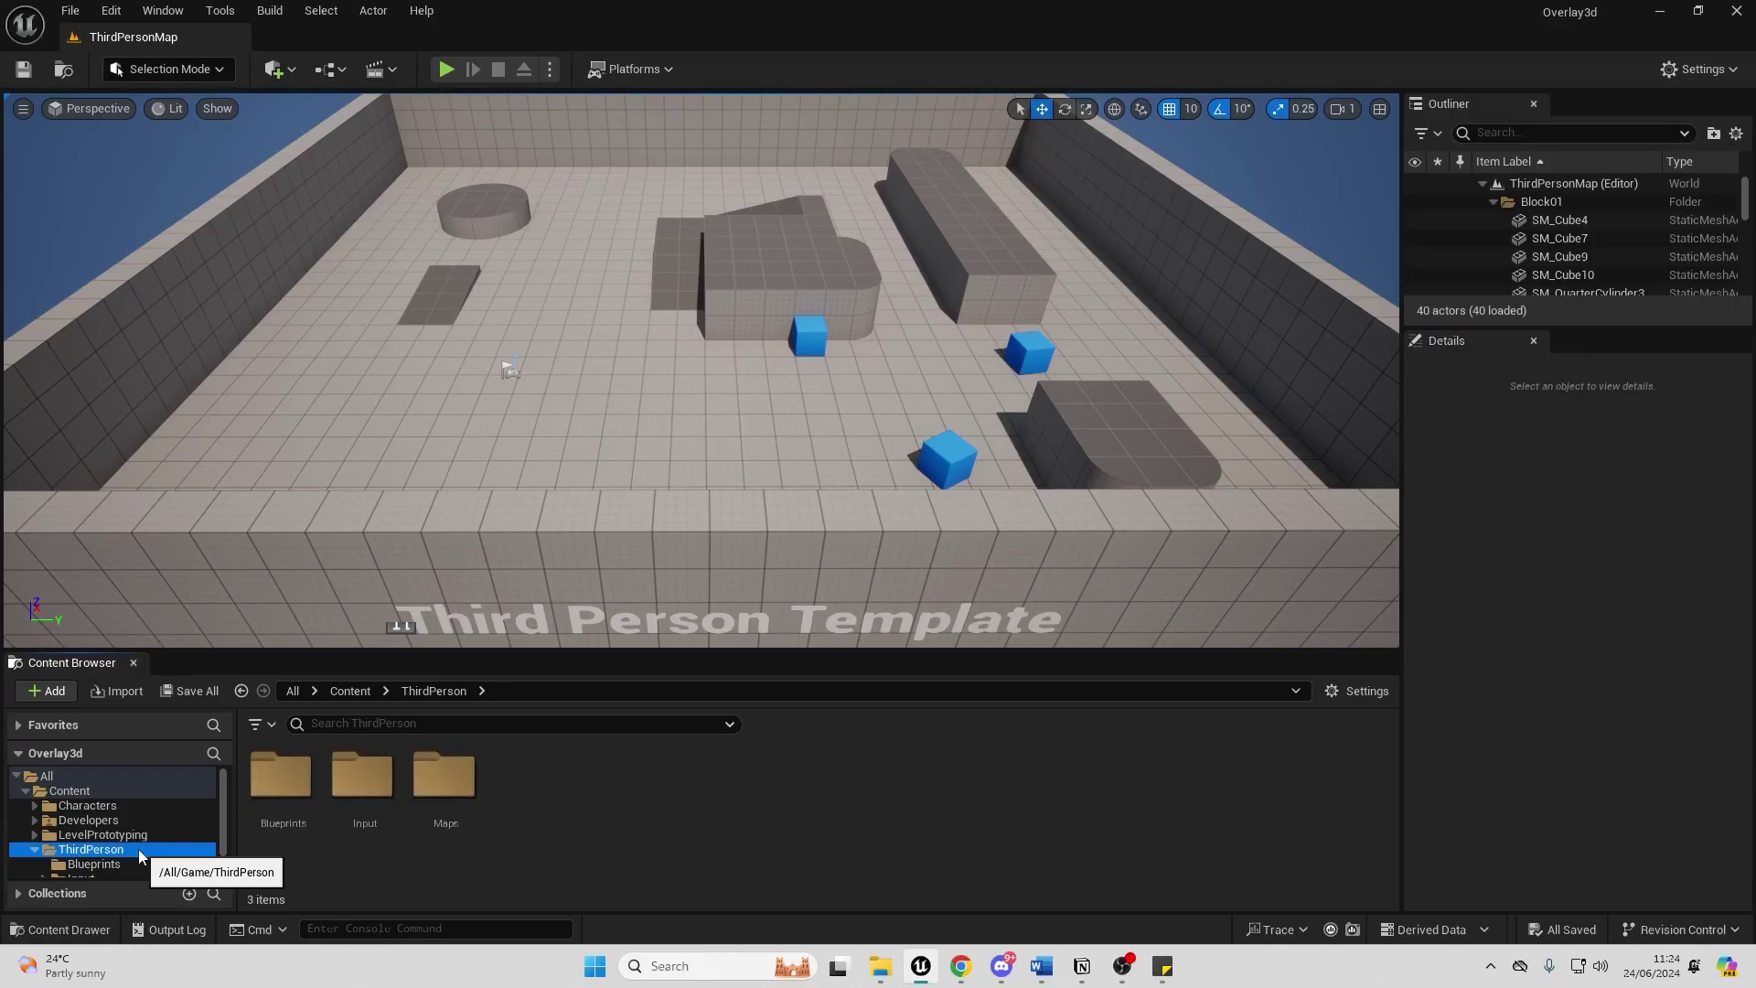
{"action": "right_click", "coordinate": [619, 809]}
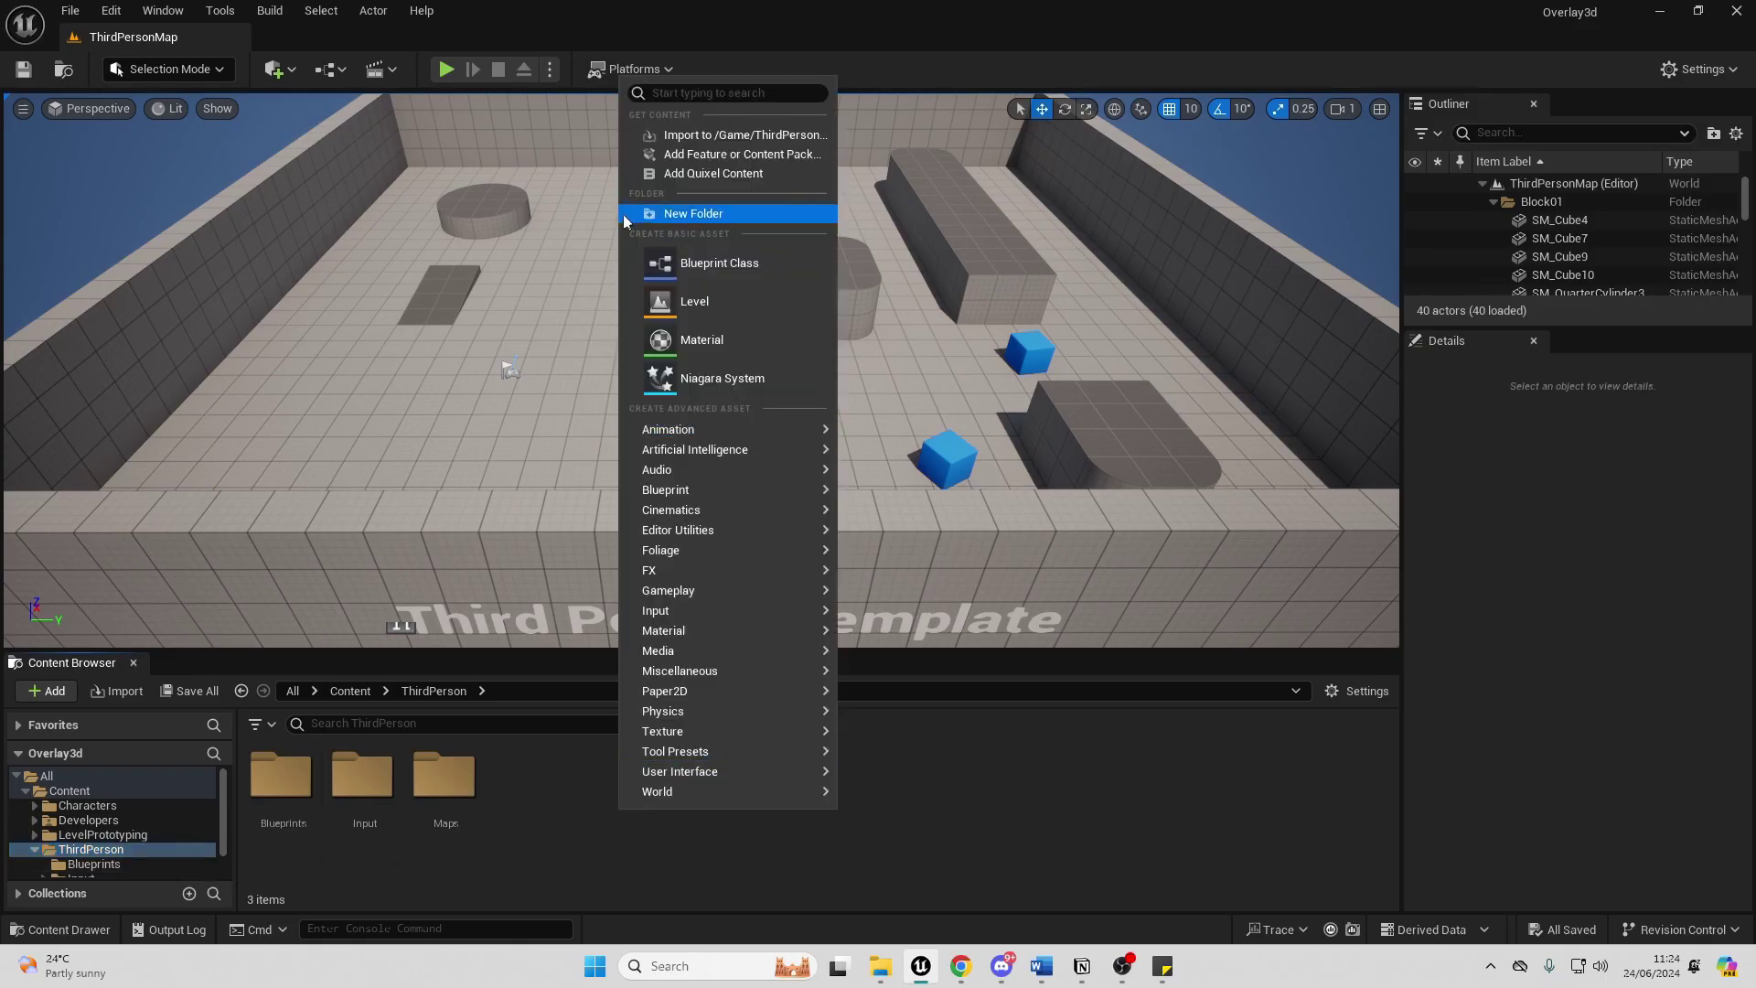
{"action": "left_click", "coordinate": [697, 216]}
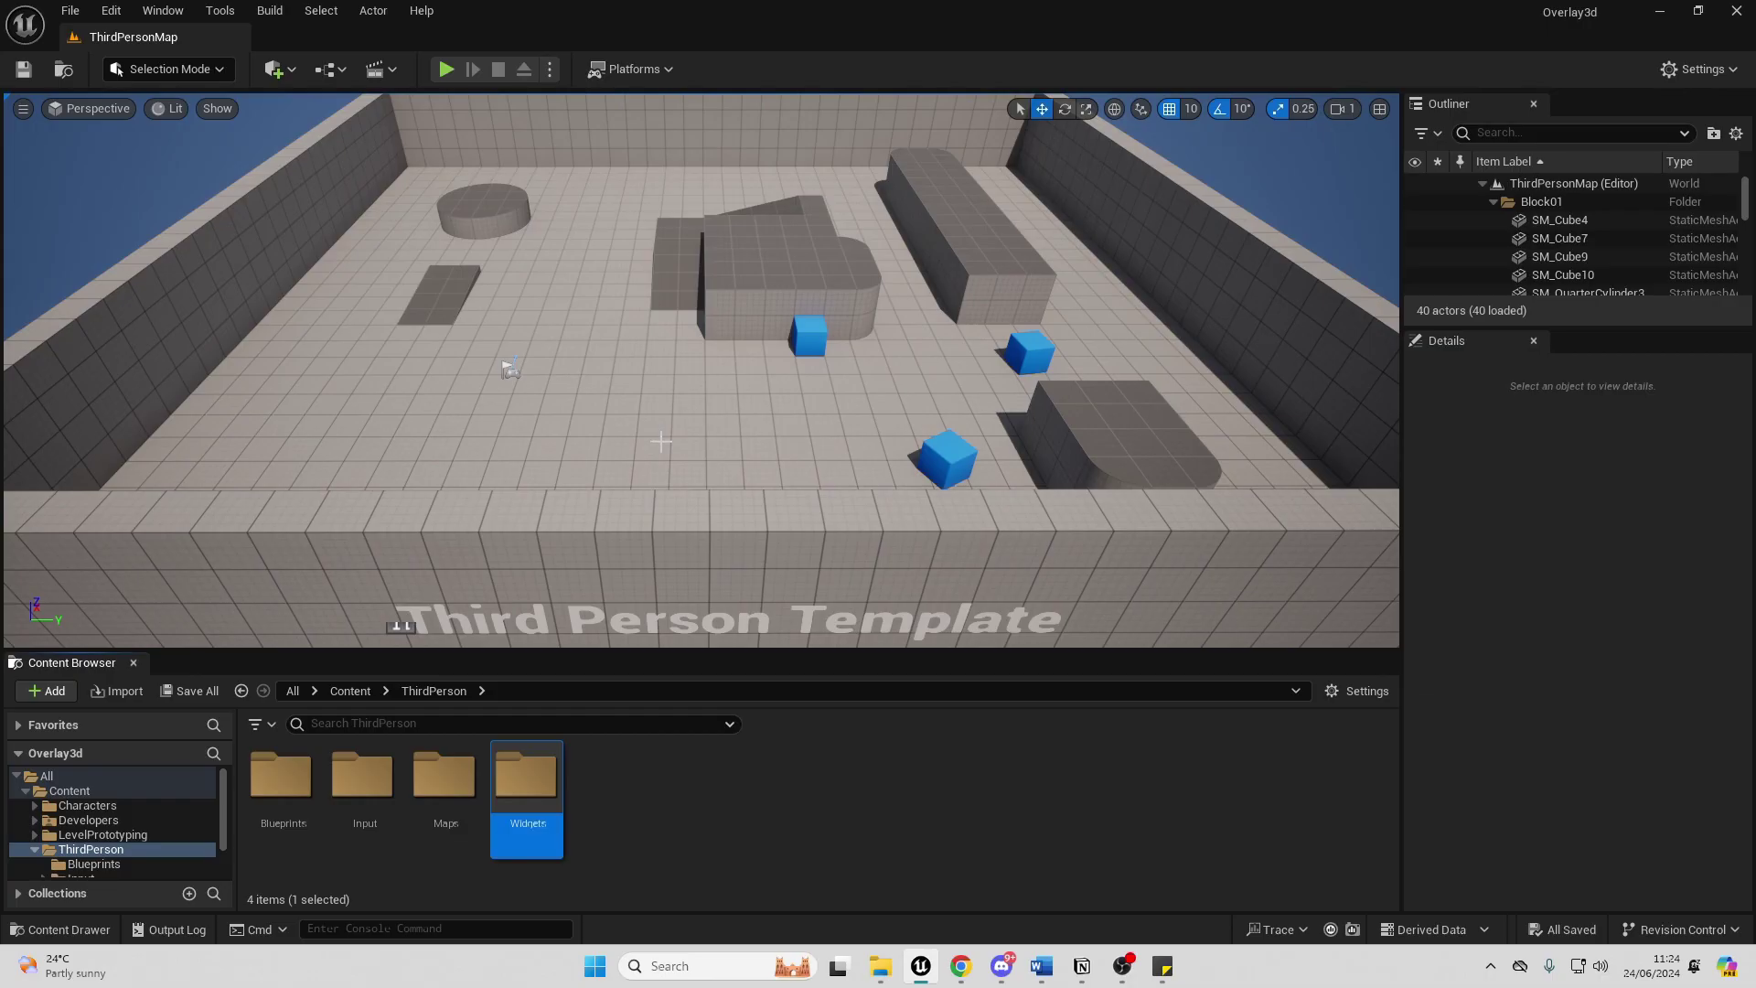
{"action": "double_click", "coordinate": [548, 810]}
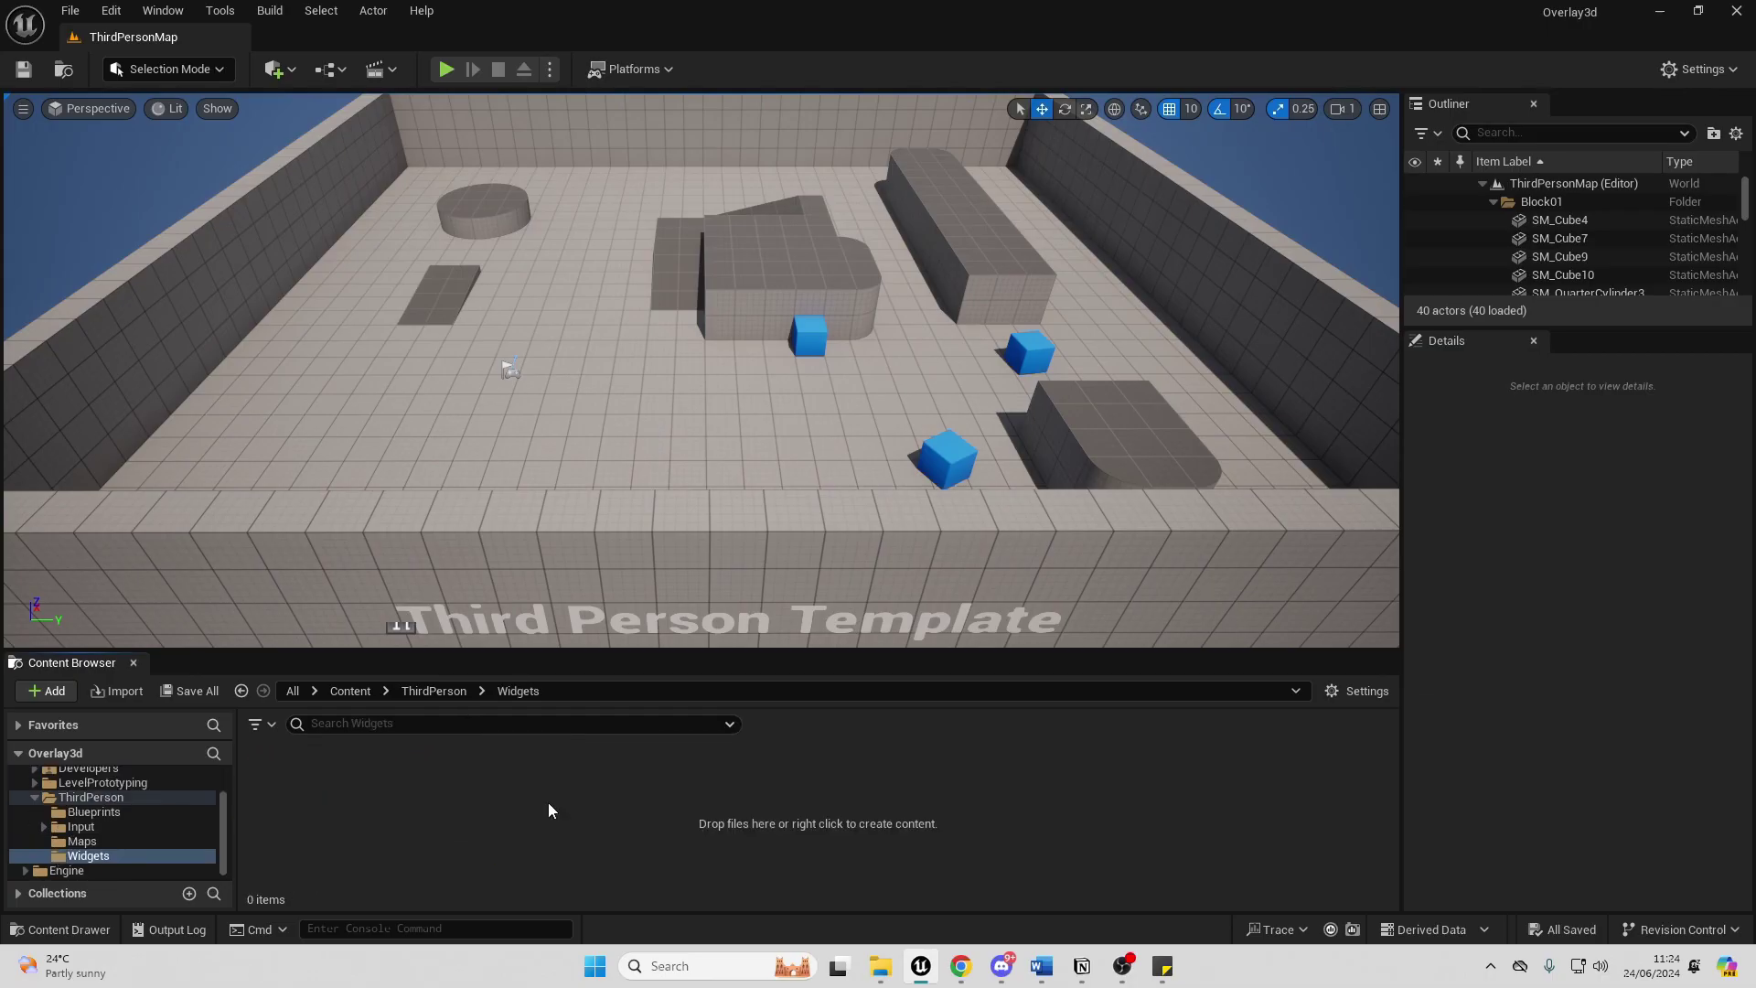
Create a User Widget blueprint named WB_3DOverlay and open it.
{"action": "right_click", "coordinate": [348, 806]}
{"action": "mouse_move", "coordinate": [426, 762]}
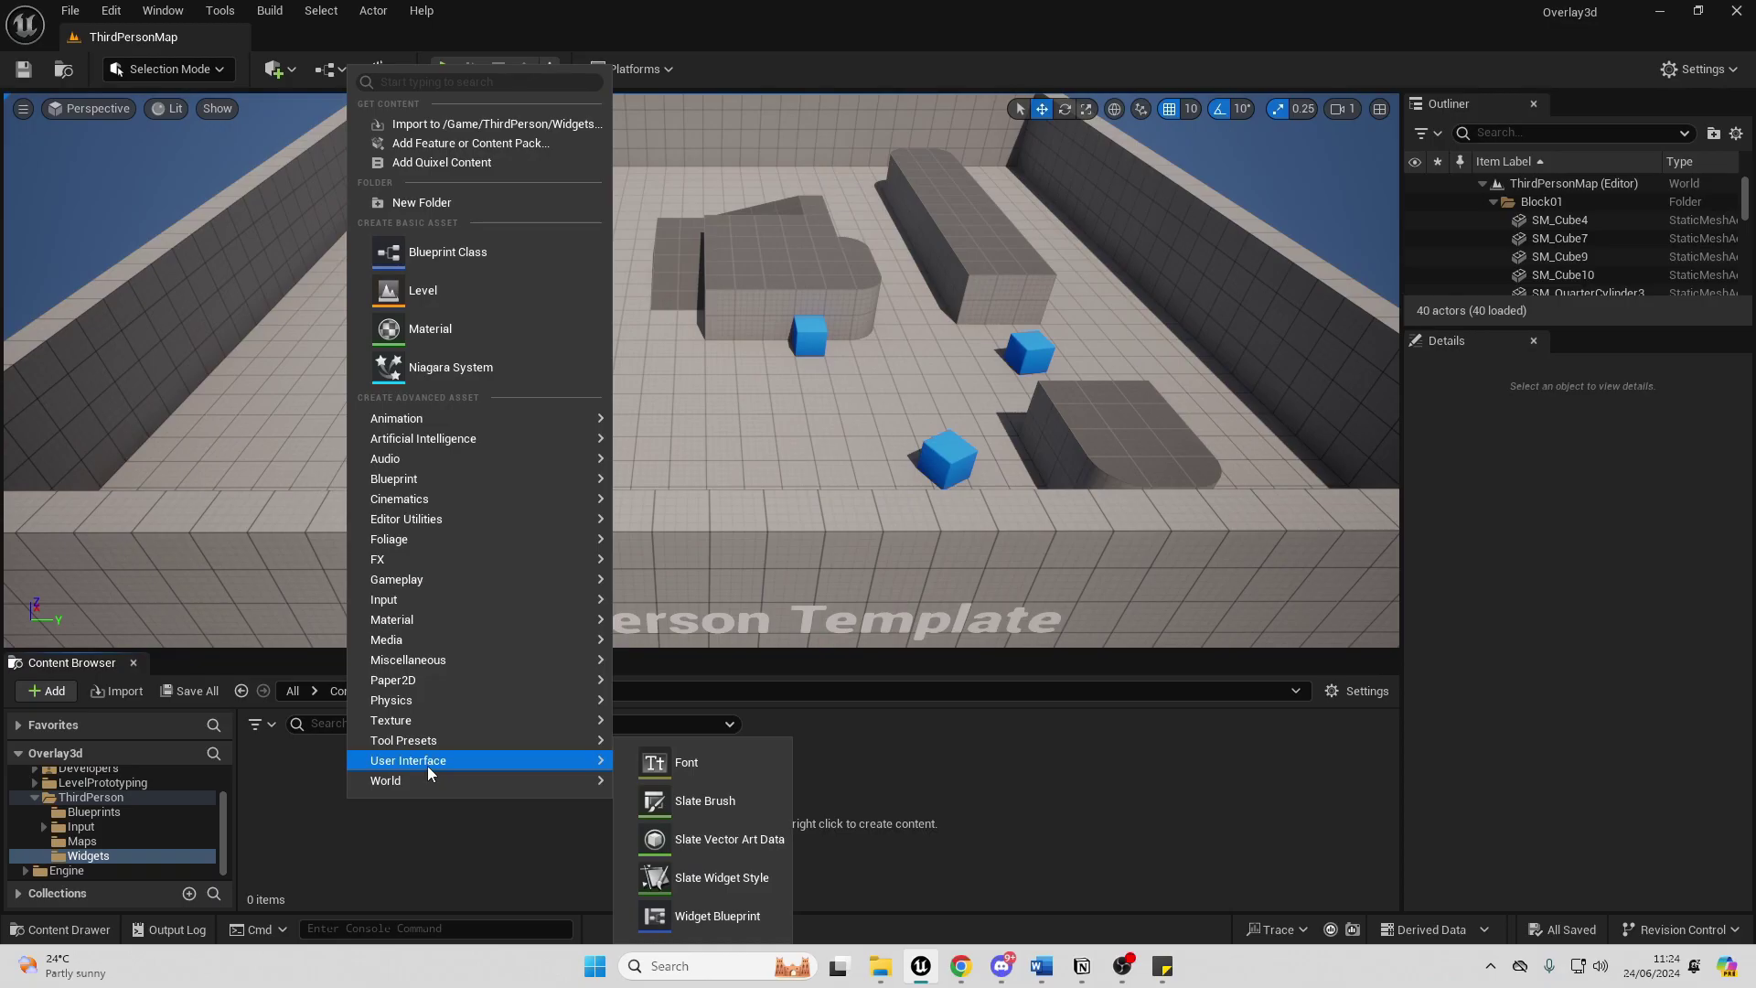
{"action": "left_click", "coordinate": [760, 912]}
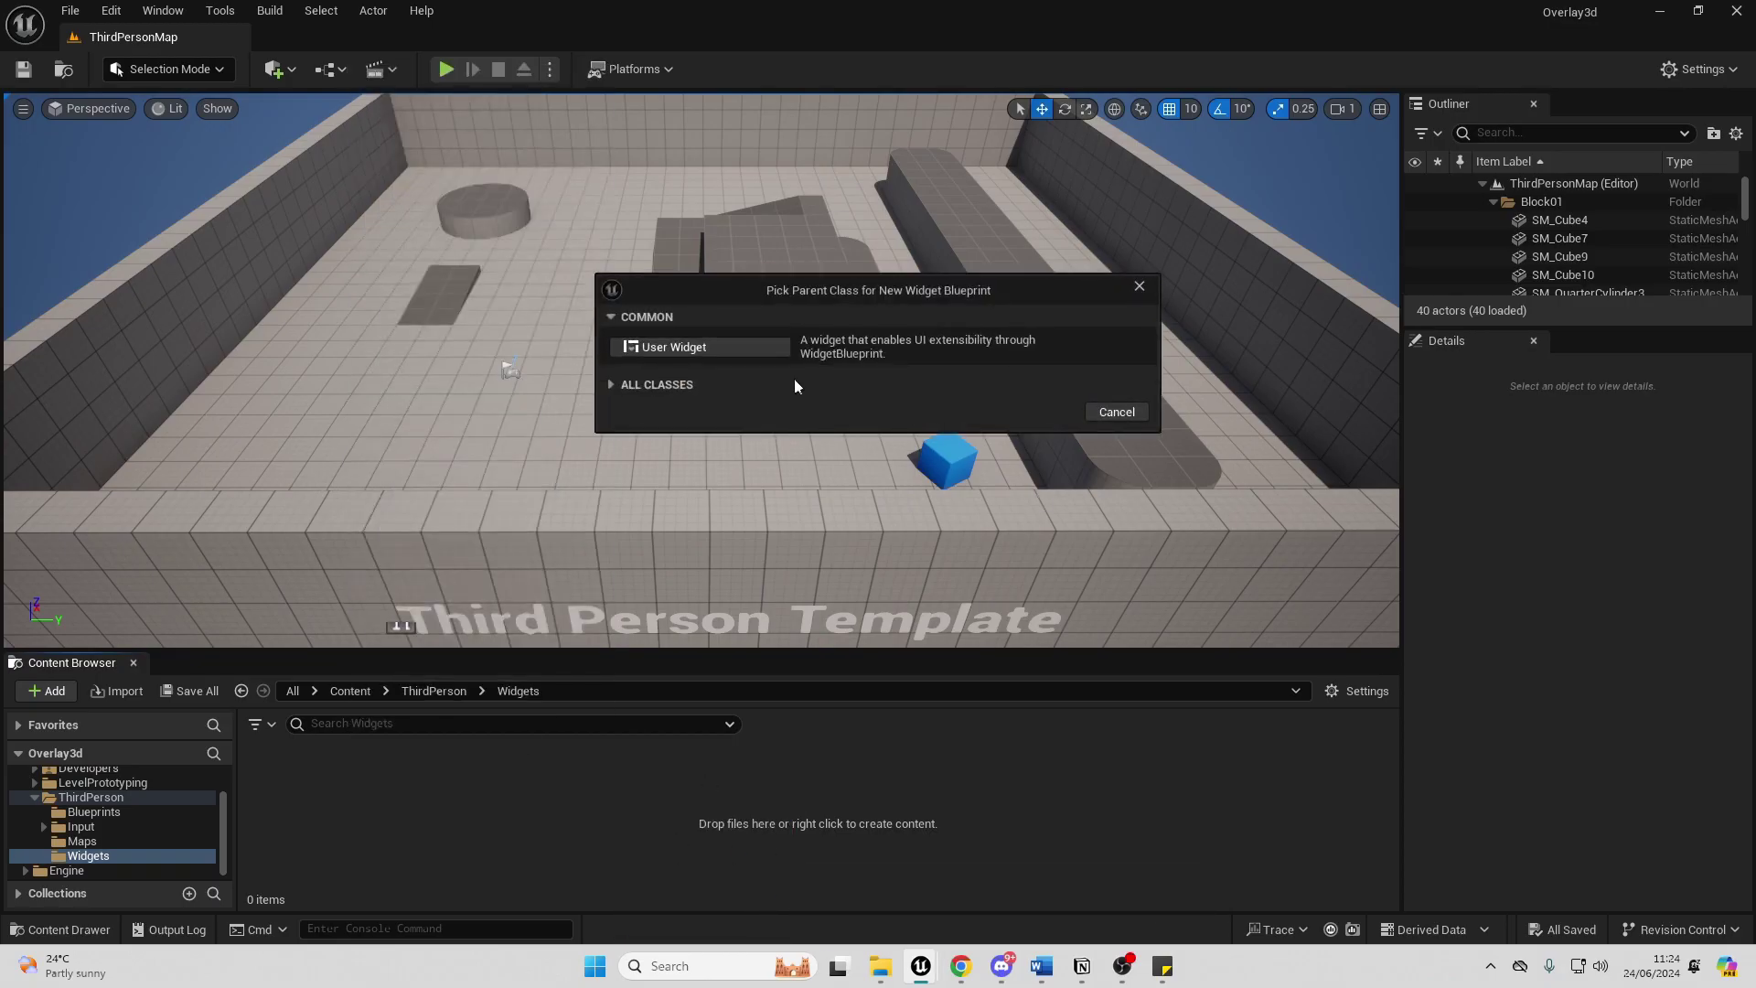
{"action": "left_click", "coordinate": [726, 349]}
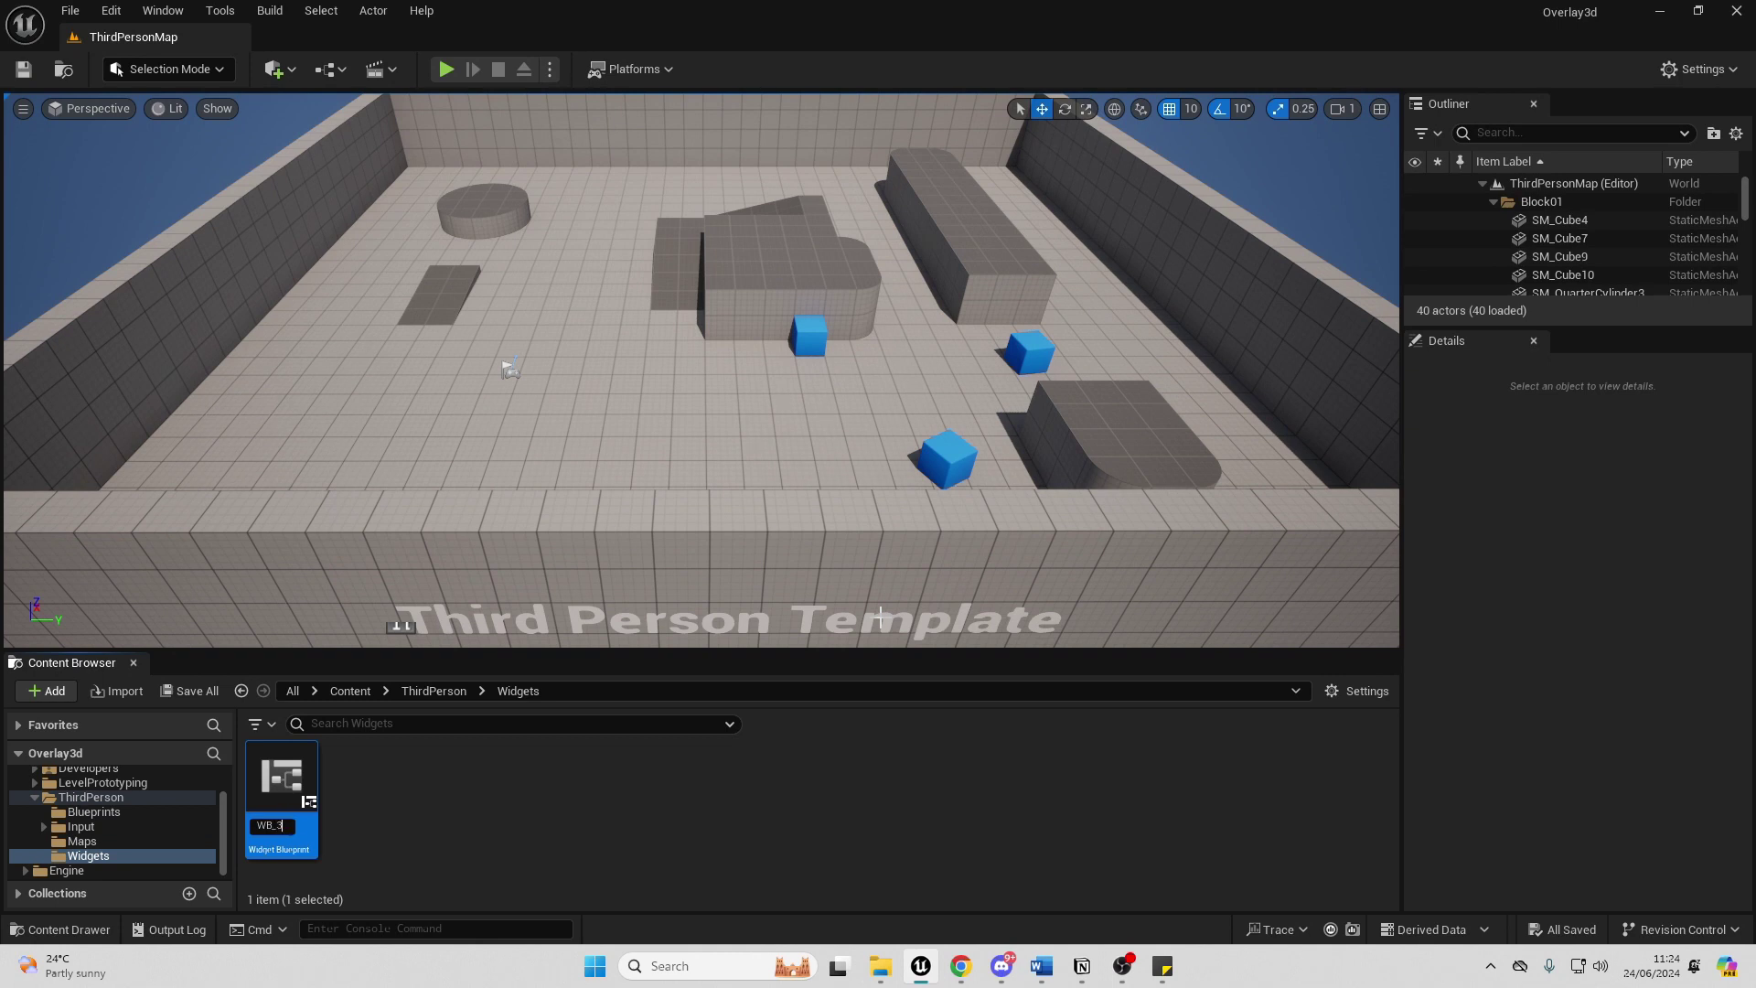
{"action": "type", "text": "WB_3DOverlay"}
{"action": "key", "text": "Return"}
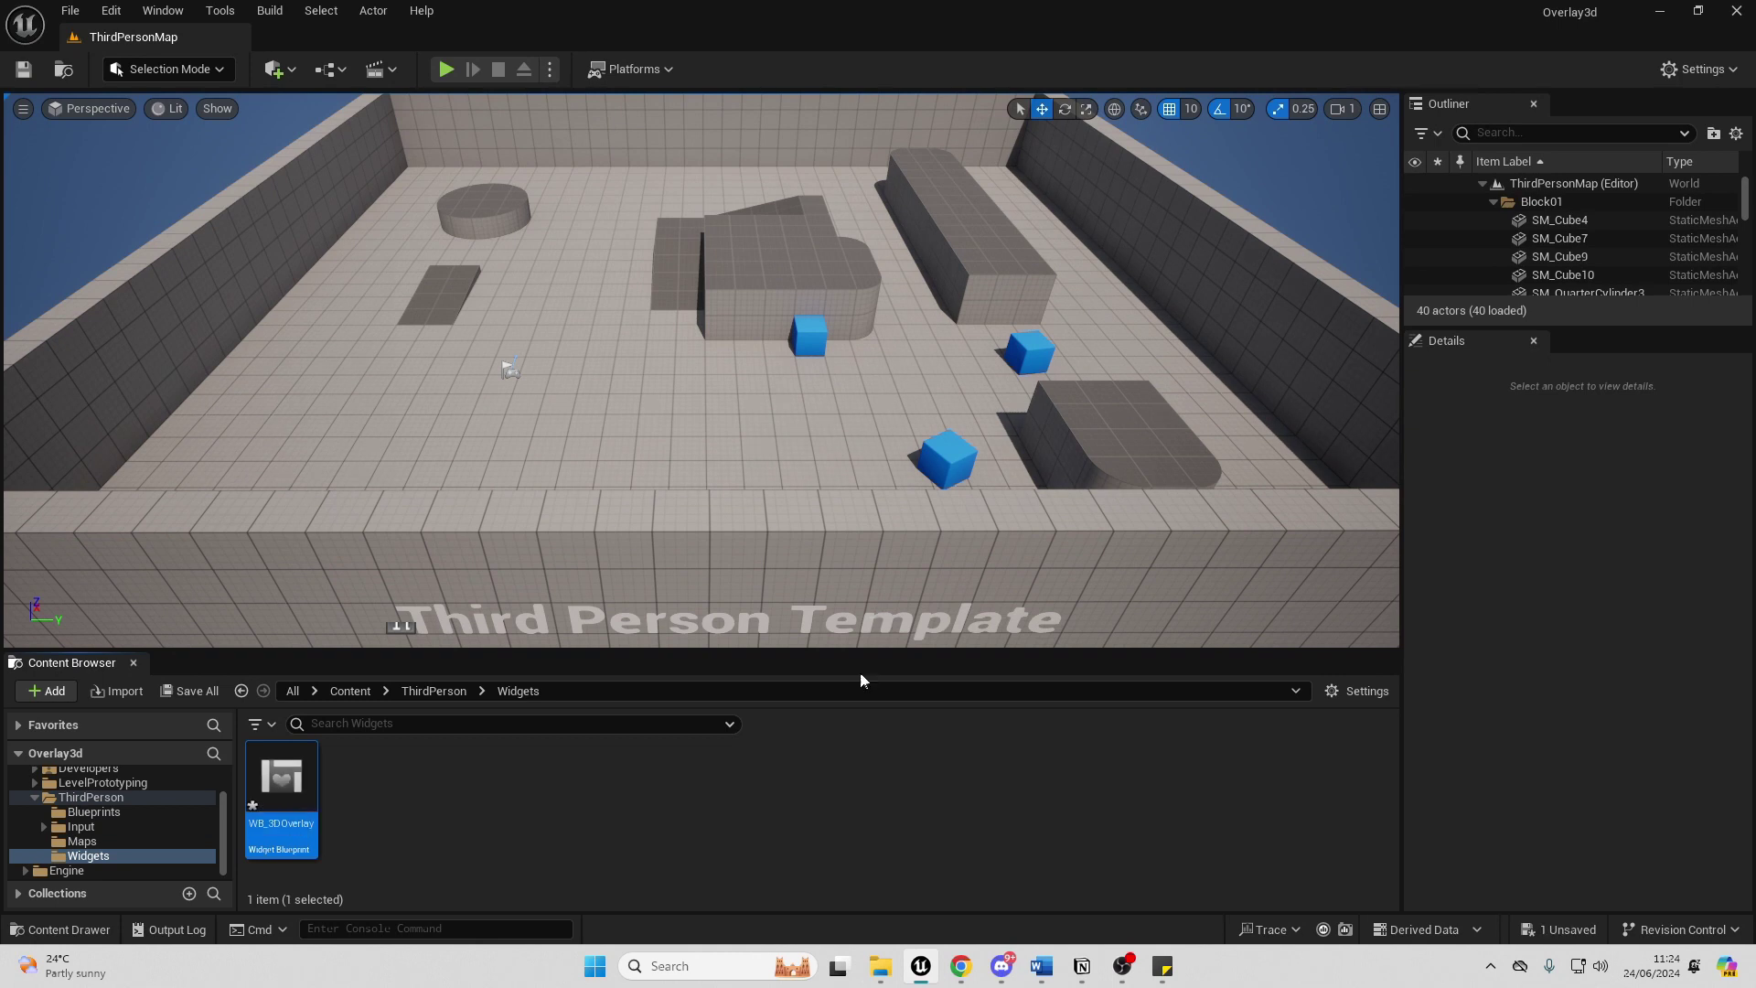
{"action": "double_click", "coordinate": [278, 784]}
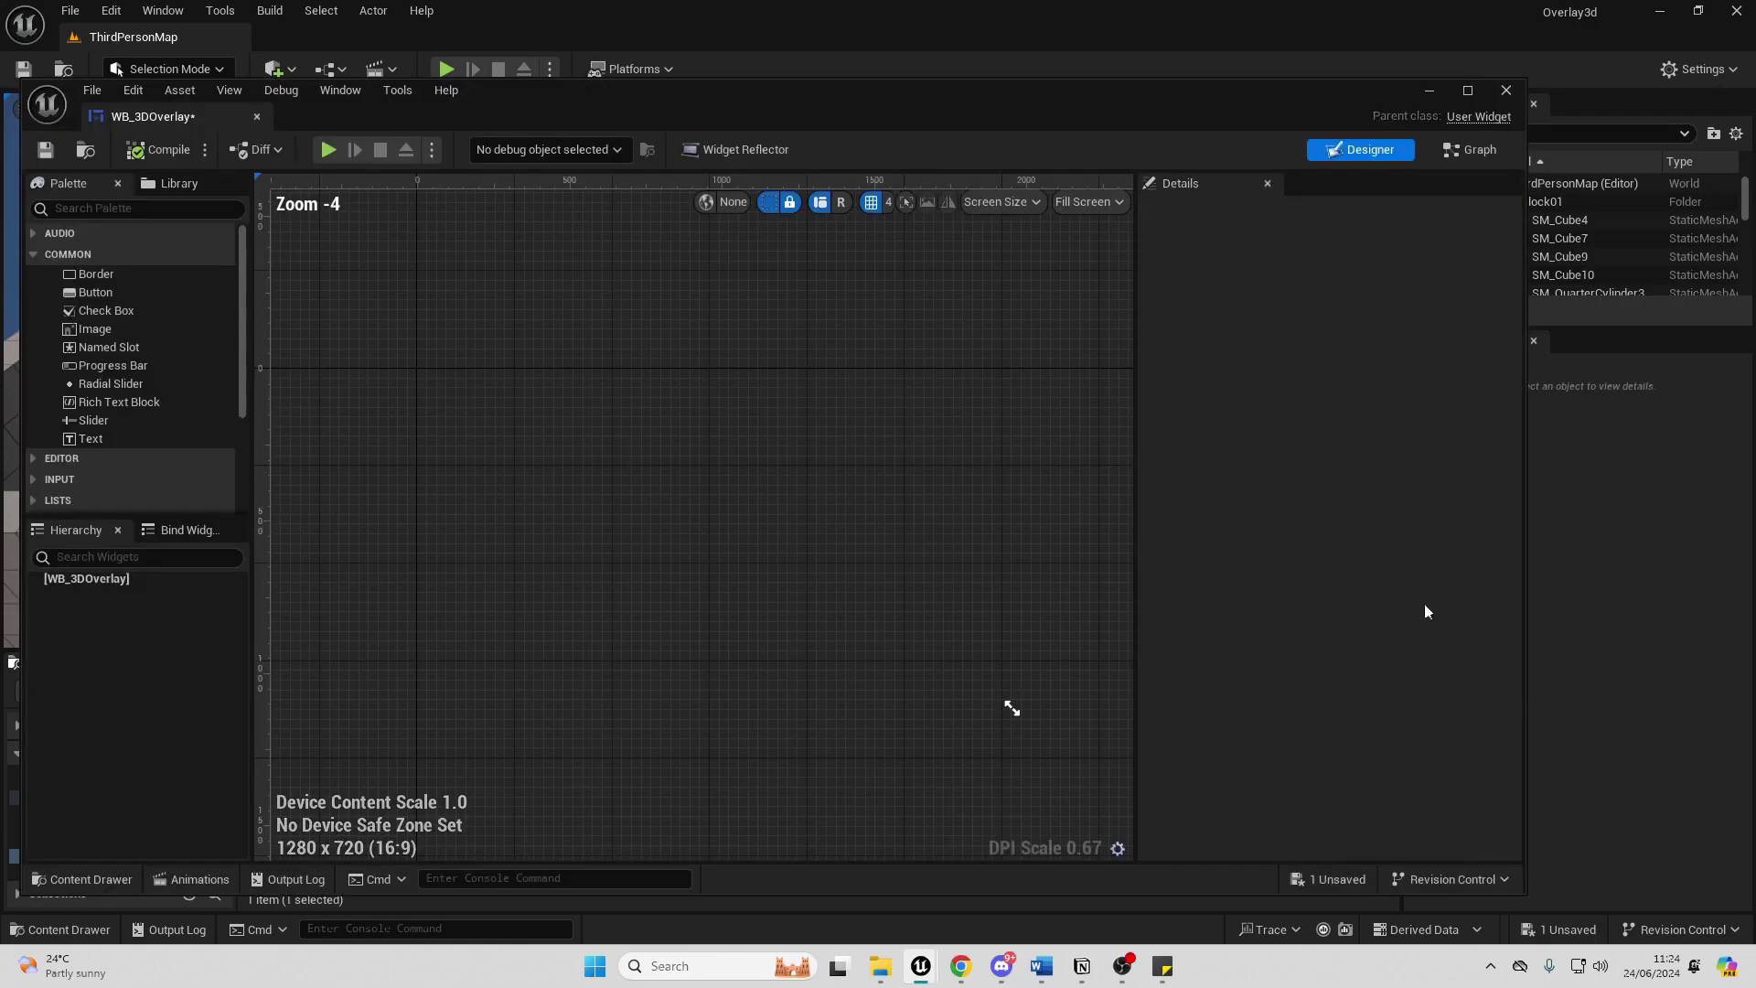
Add a Canvas Panel as root with a Background Blur inside it.
{"action": "left_click", "coordinate": [1467, 90]}
{"action": "left_click", "coordinate": [77, 127]}
{"action": "type", "text": "can"}
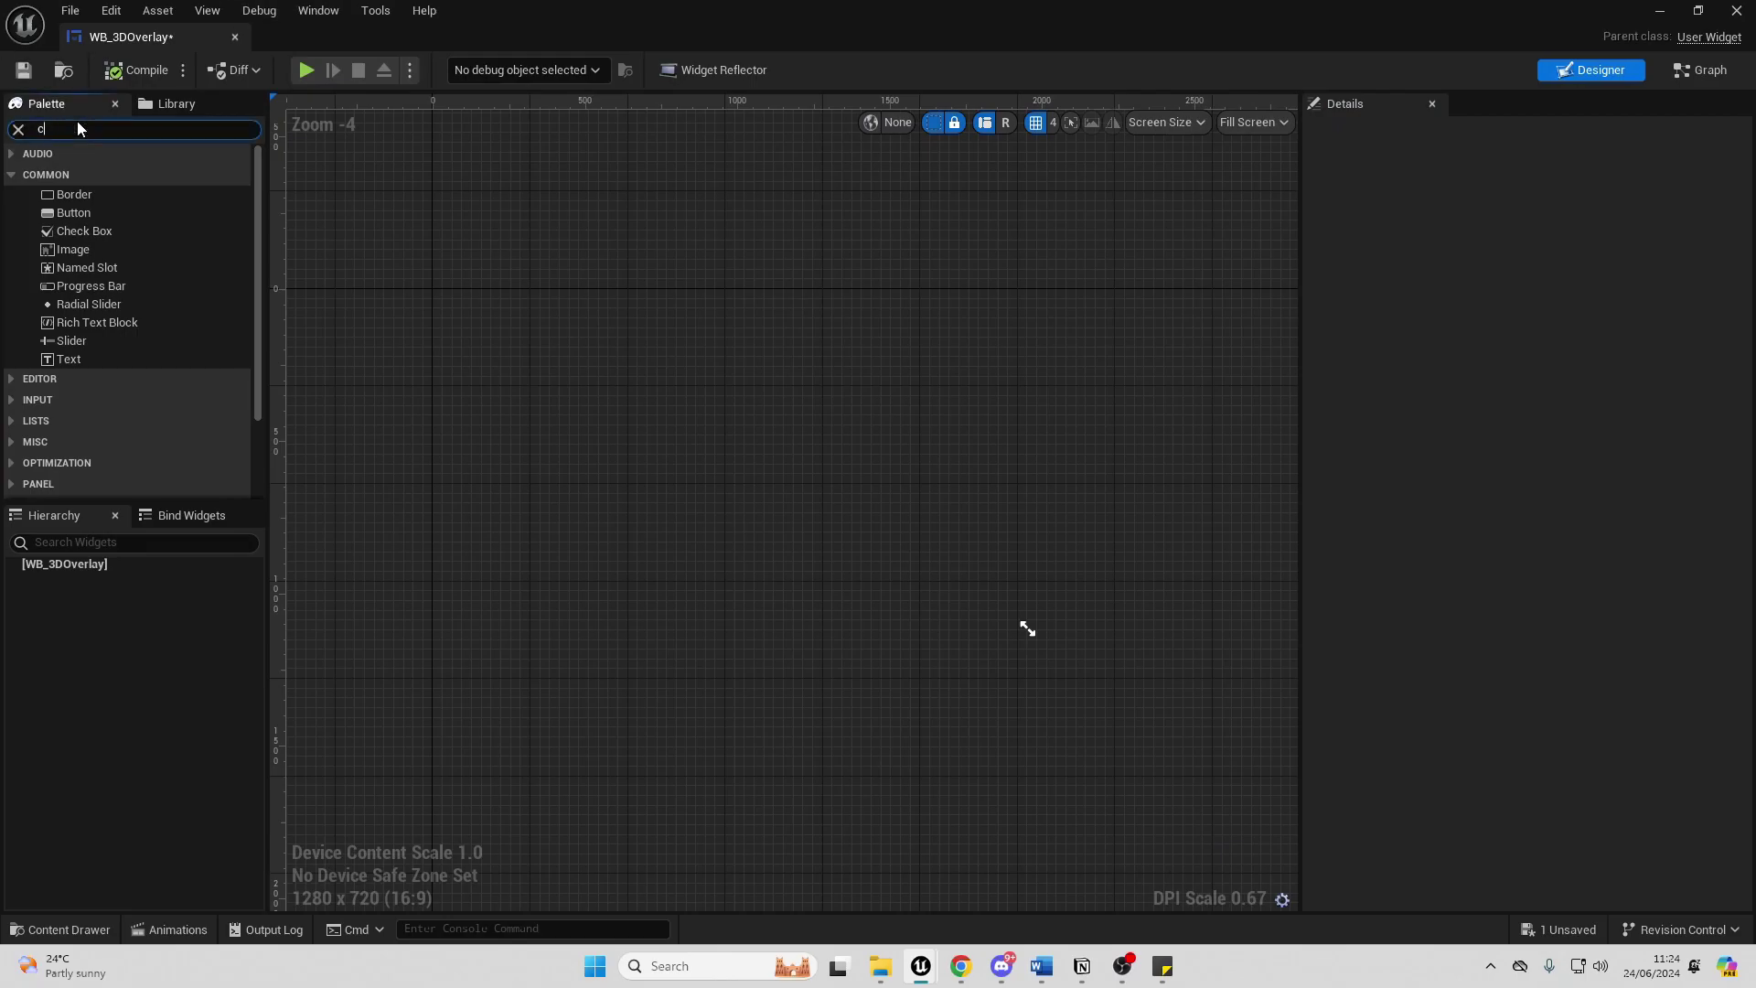
{"action": "left_click", "coordinate": [95, 173]}
{"action": "left_click_drag", "start_coordinate": [95, 174], "coordinate": [110, 565]}
{"action": "left_click", "coordinate": [69, 128]}
{"action": "type", "text": "back"}
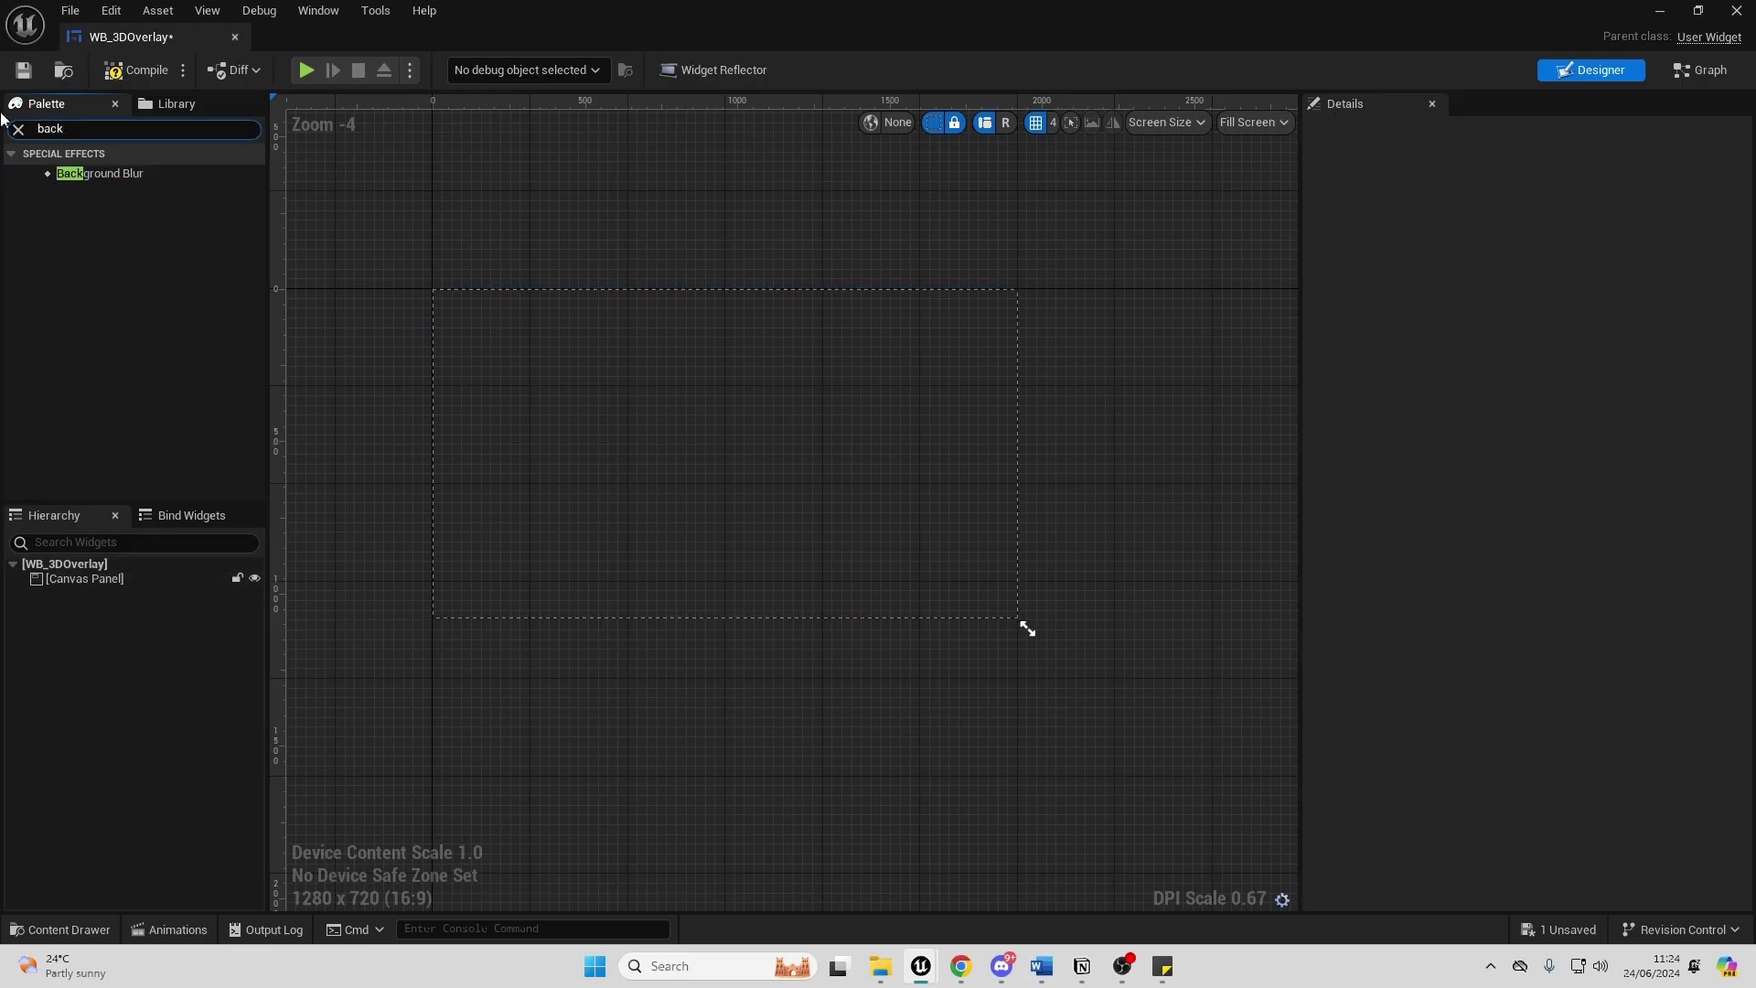
{"action": "left_click_drag", "start_coordinate": [99, 173], "coordinate": [75, 591]}
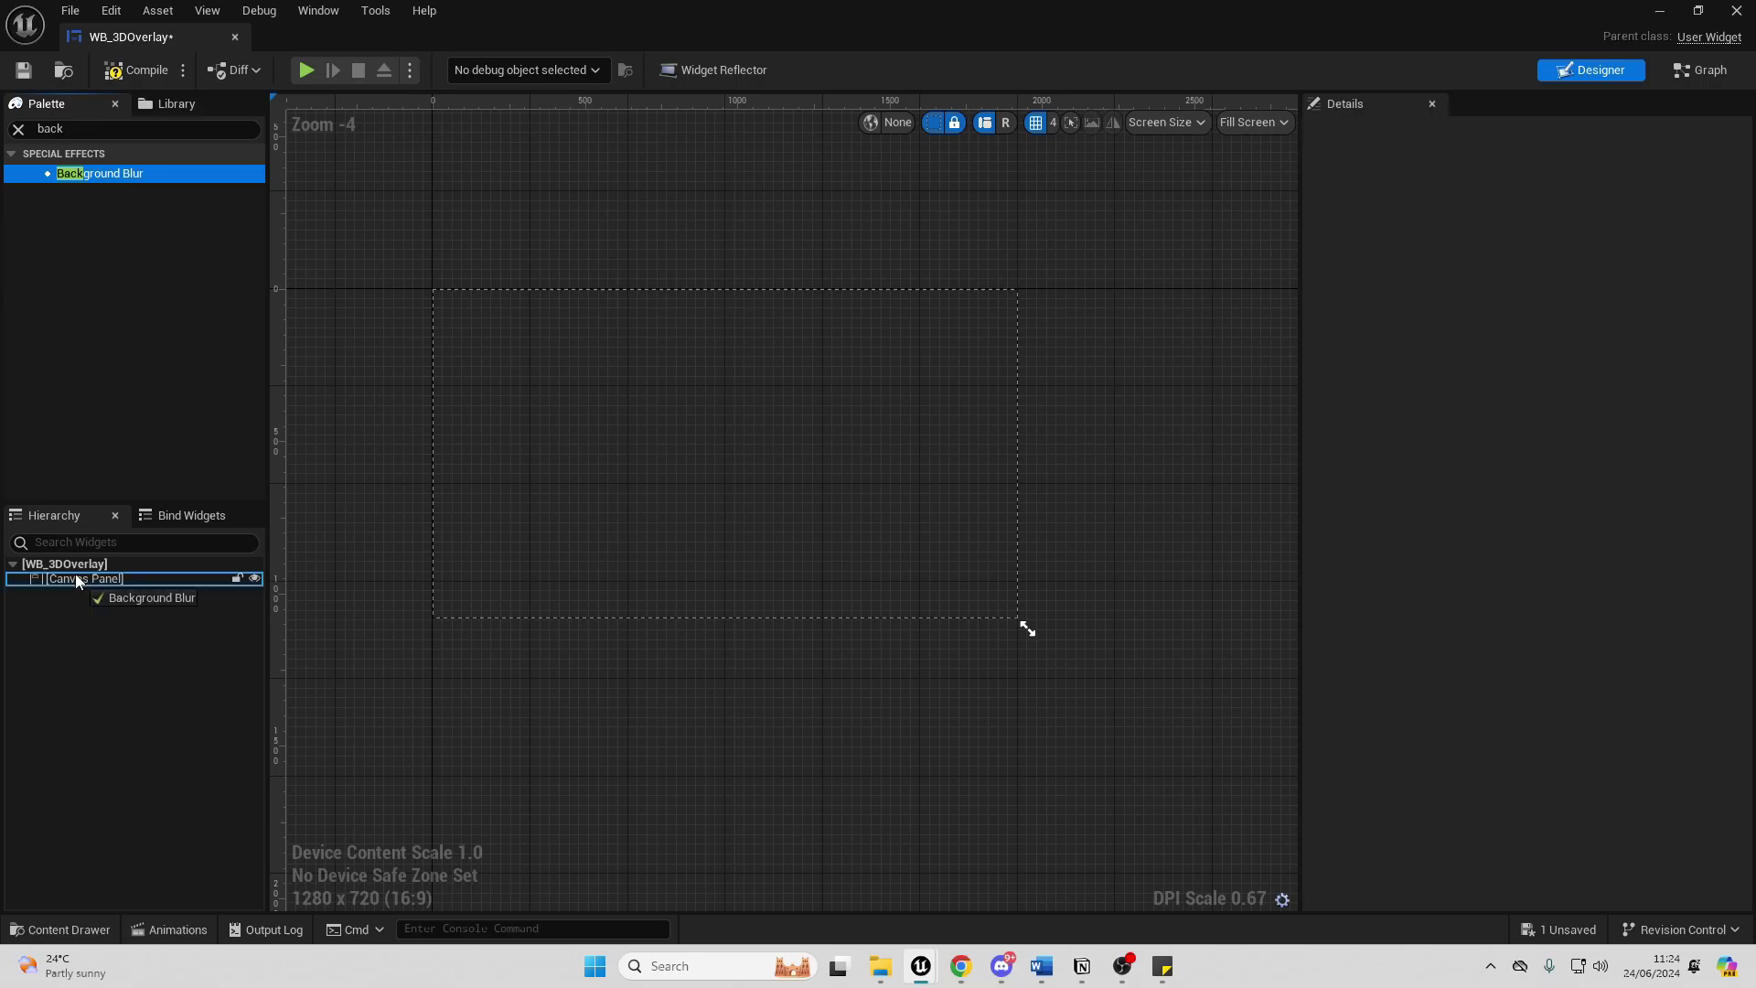
Stretch the blur across the canvas with zero offsets, set Blur Strength 10, and compile.
{"action": "left_click", "coordinate": [443, 300]}
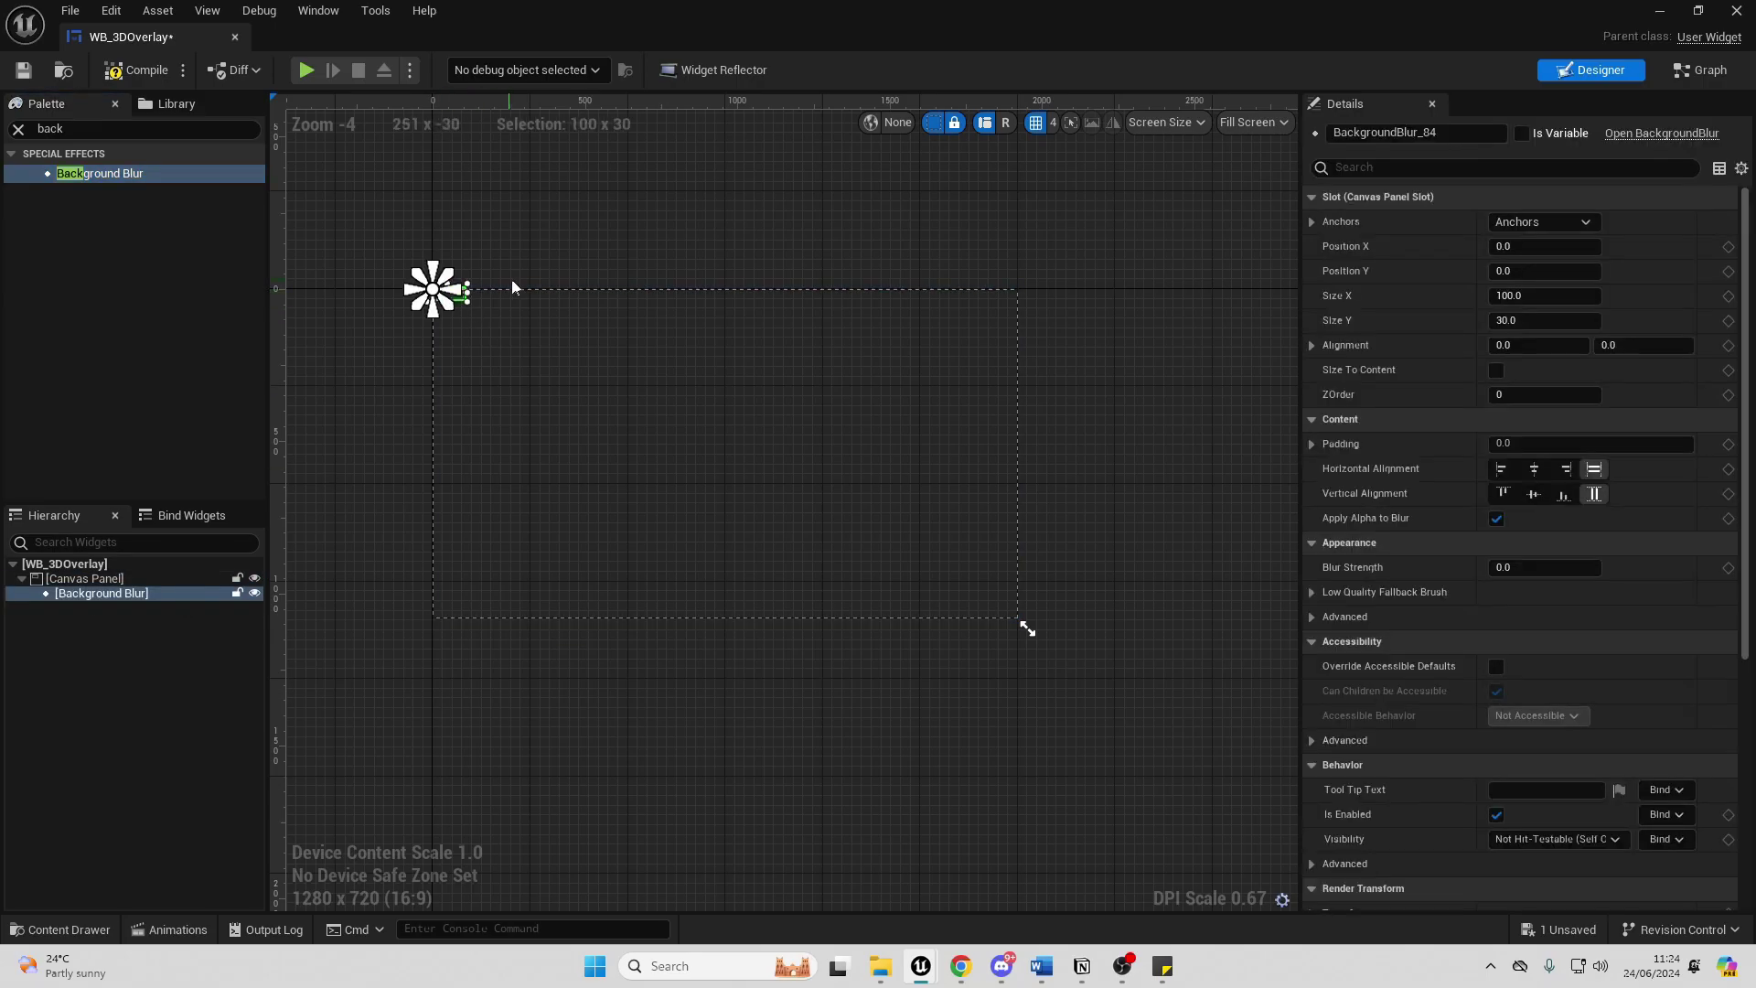
{"action": "left_click", "coordinate": [1567, 226]}
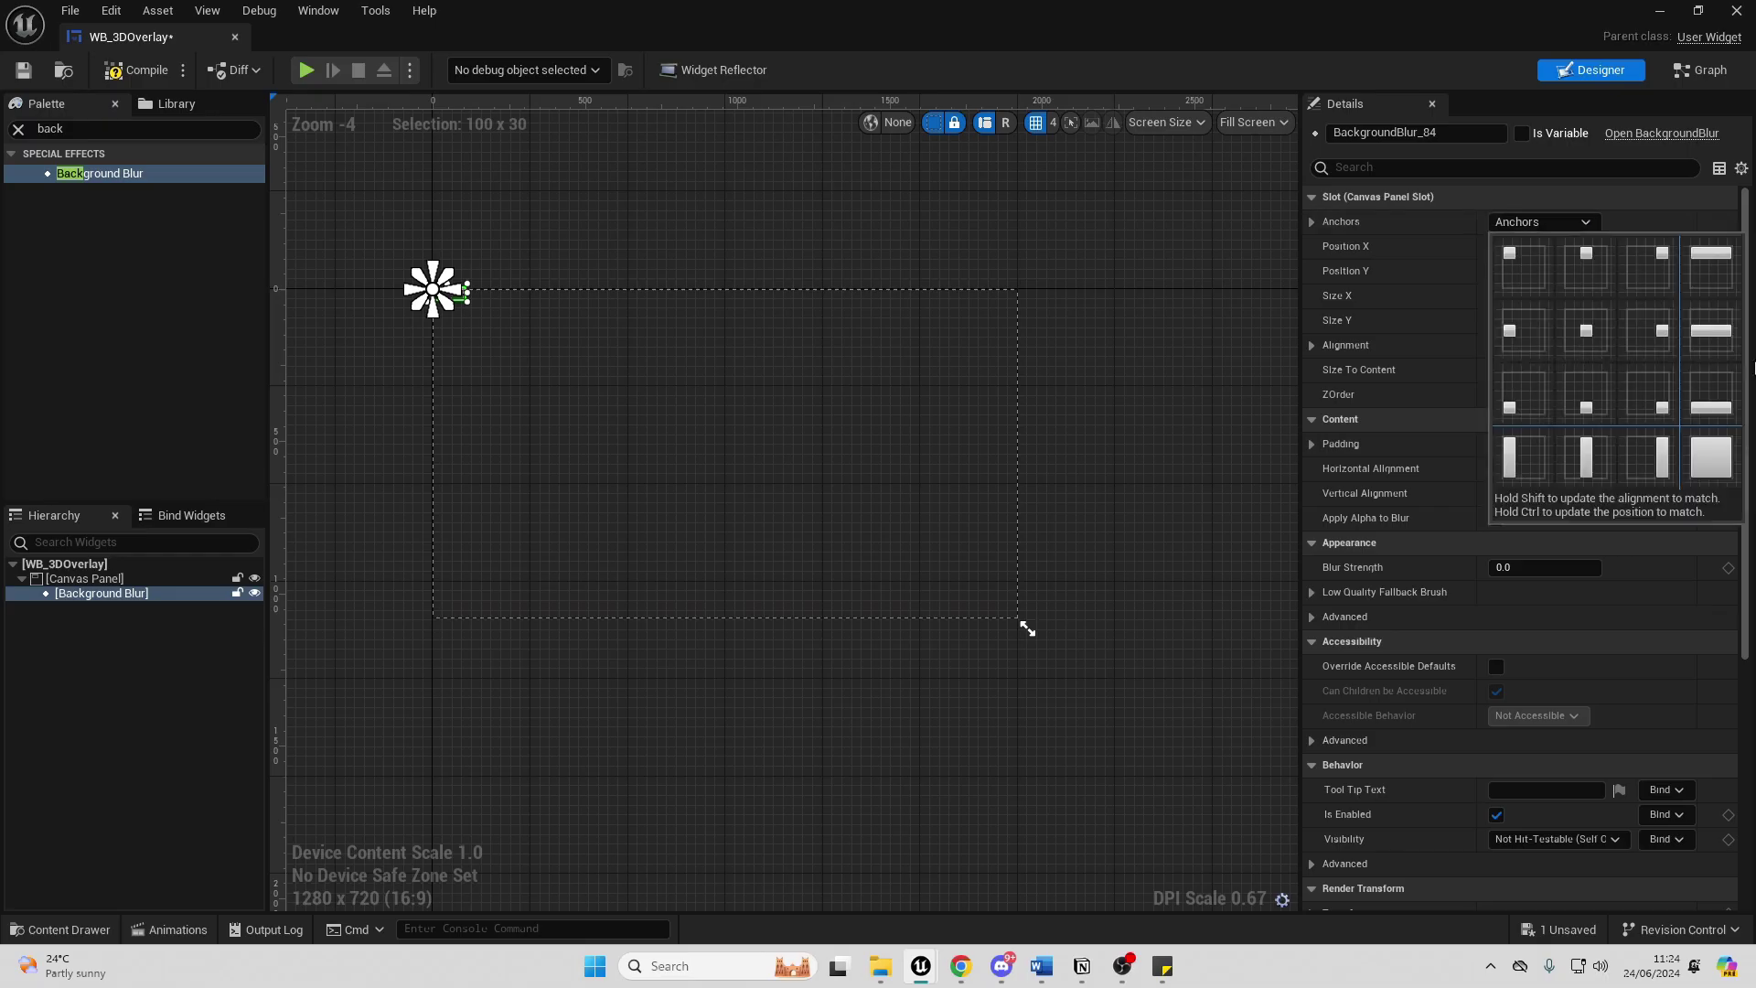
{"action": "left_click", "coordinate": [1698, 451]}
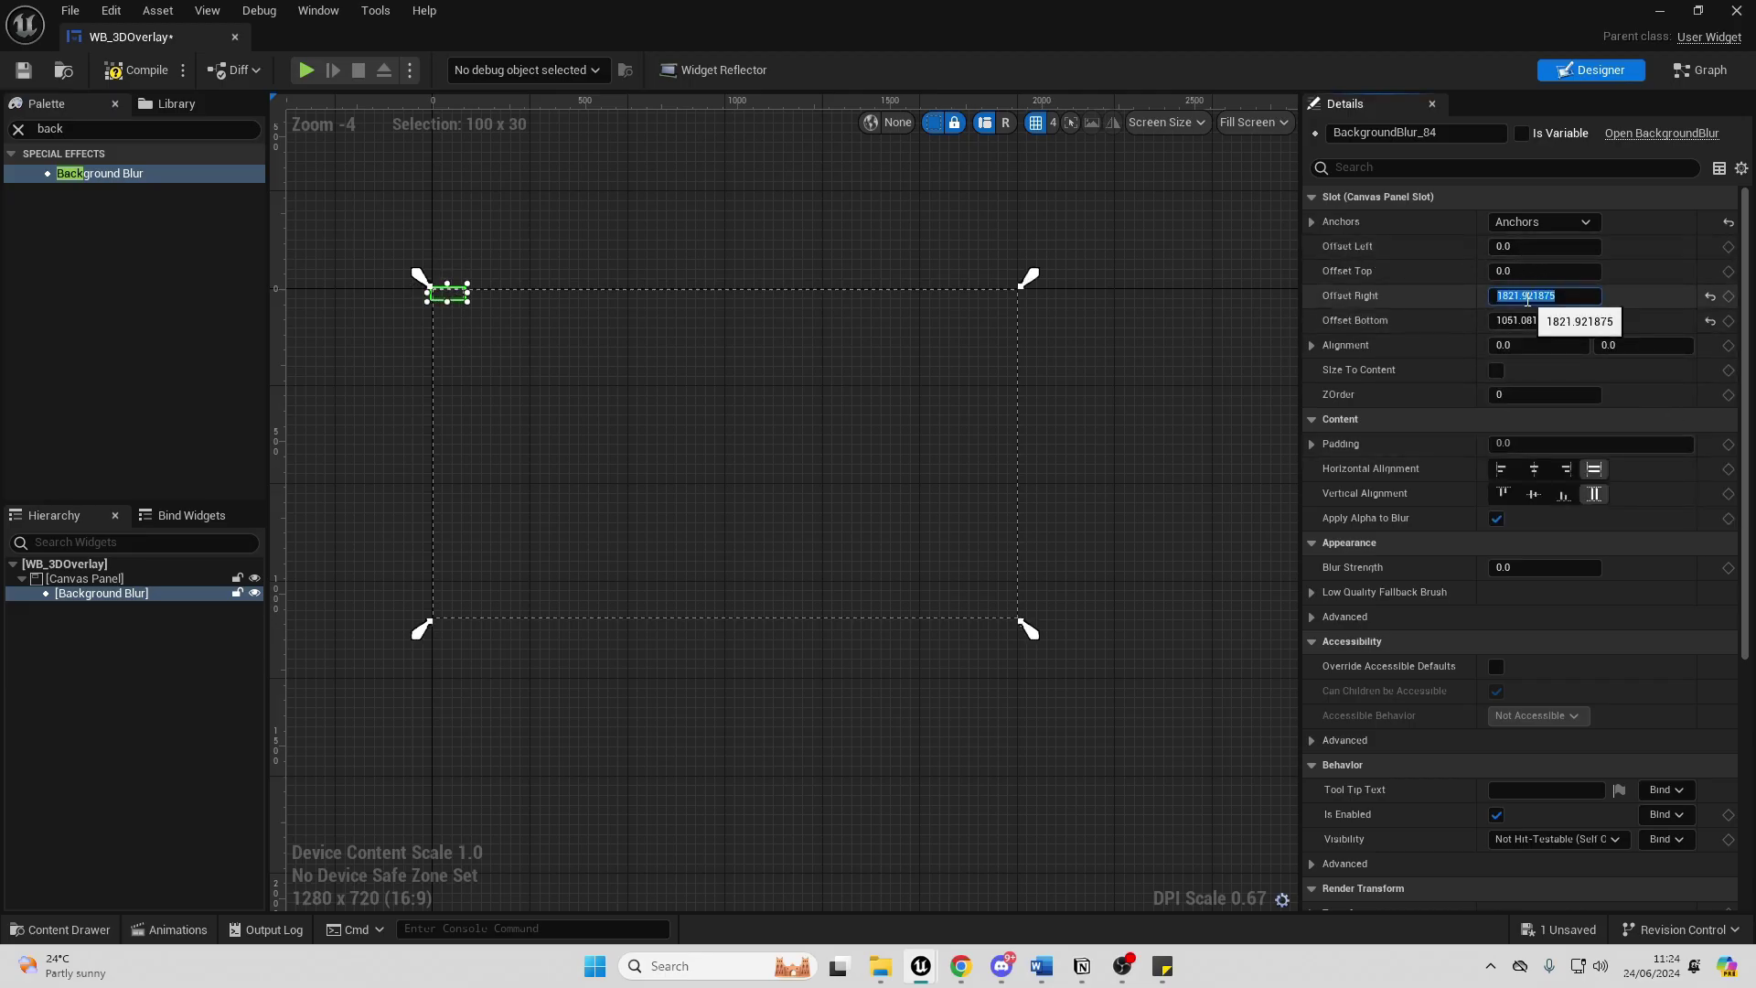
{"action": "left_click", "coordinate": [1541, 293]}
{"action": "type", "text": "0"}
{"action": "key", "text": "Tab"}
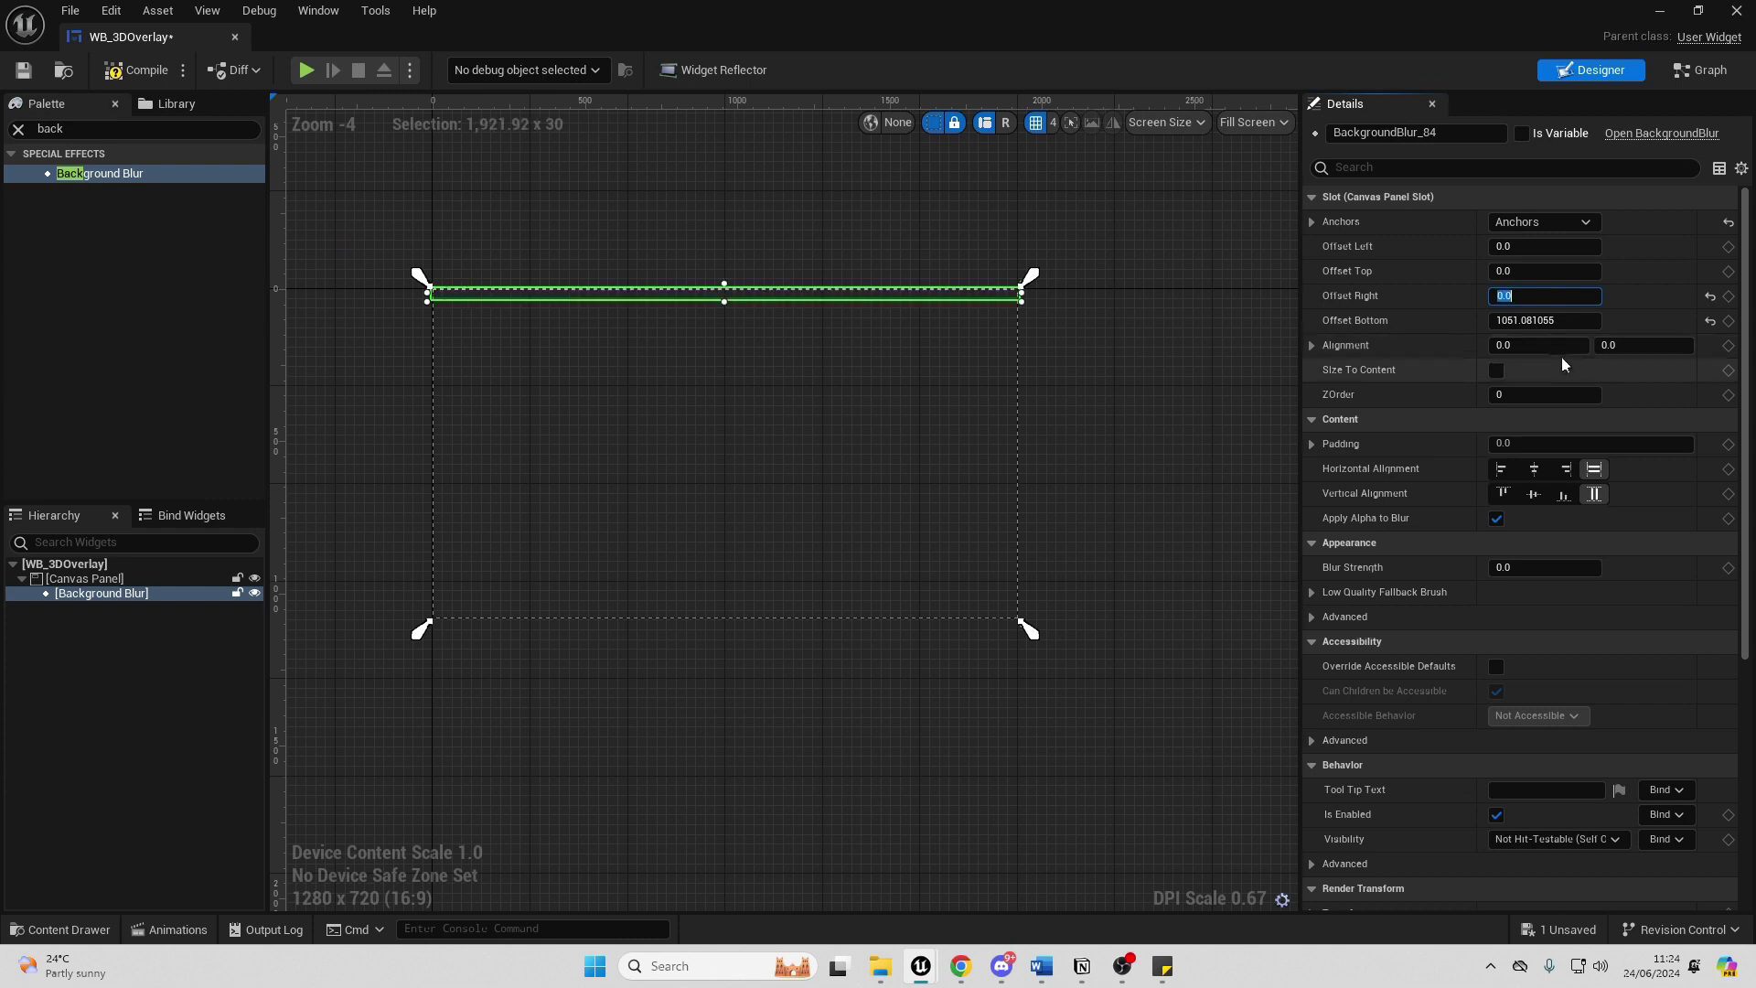
{"action": "type", "text": "0"}
{"action": "key", "text": "Return"}
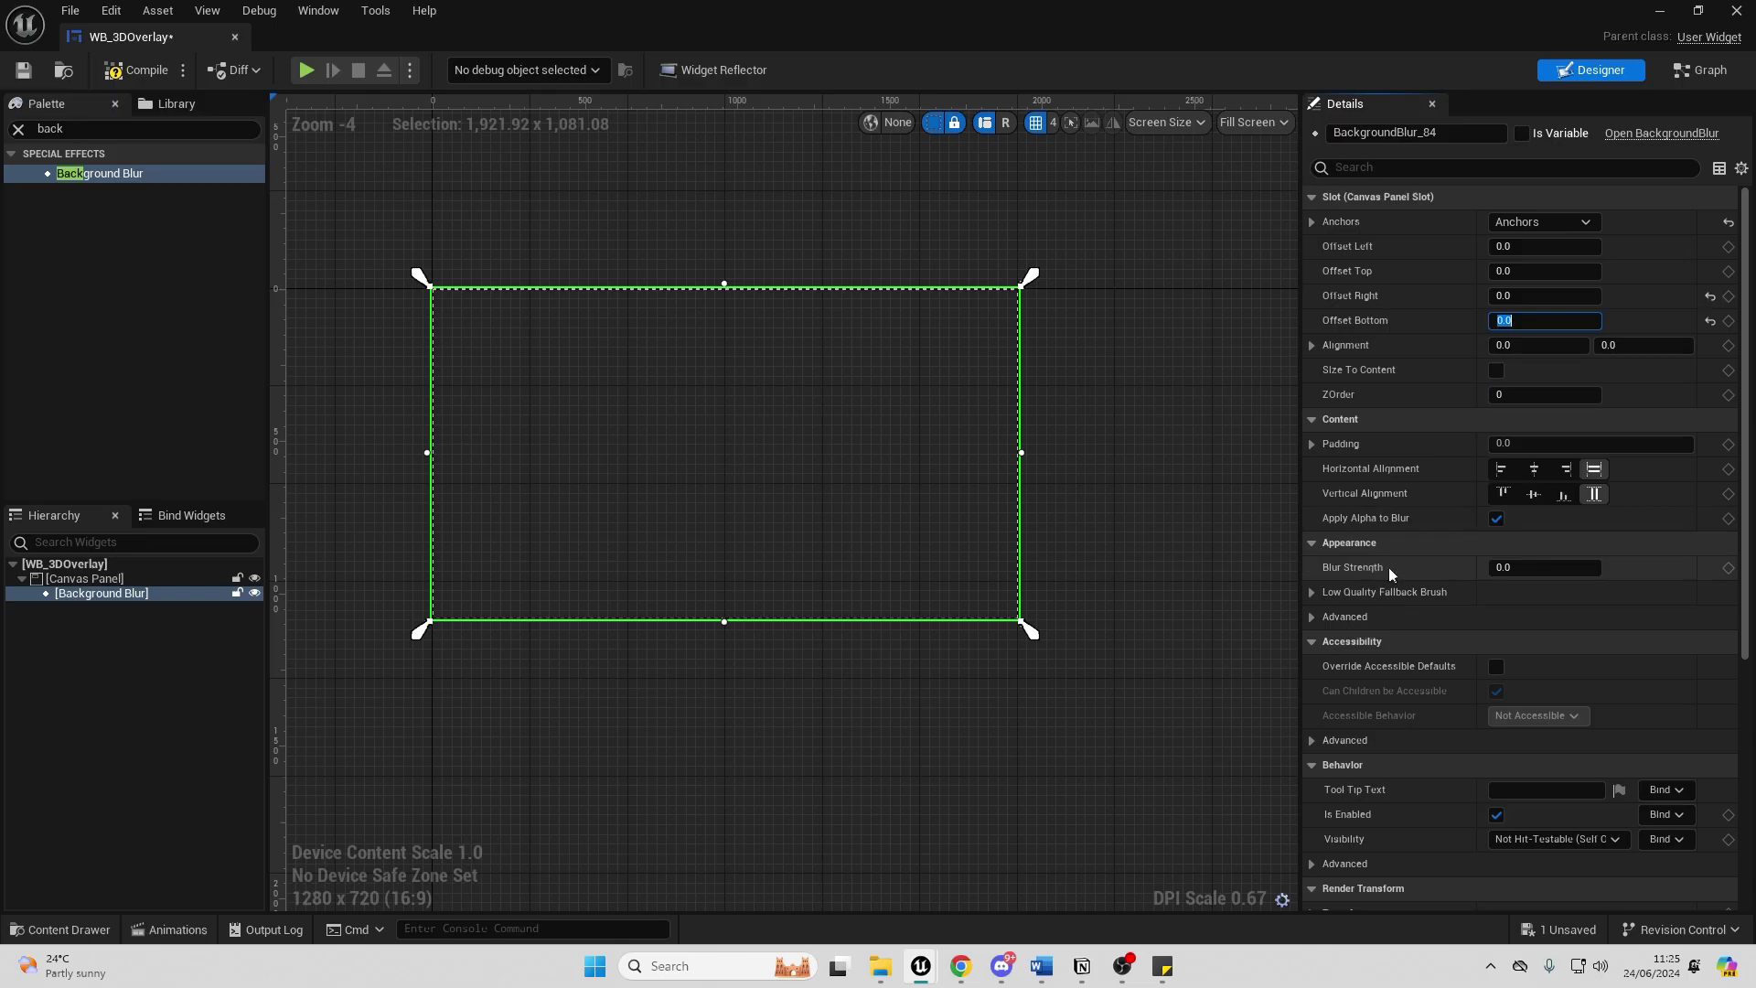
{"action": "left_click", "coordinate": [1517, 566]}
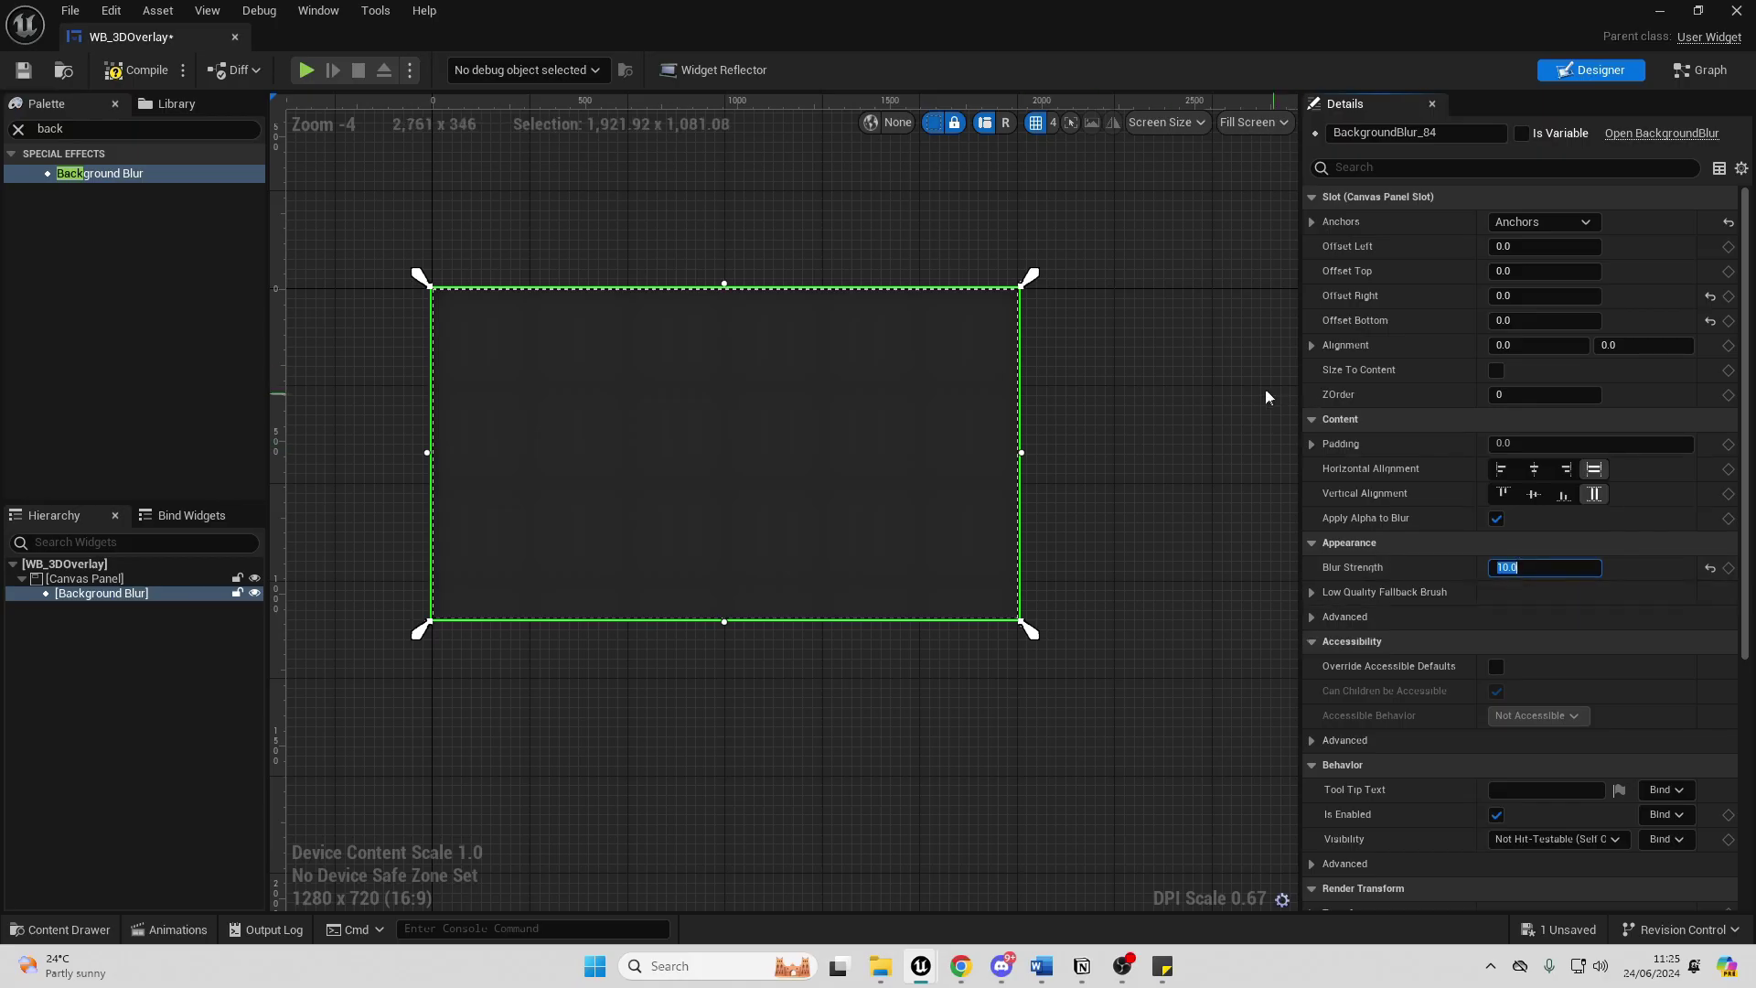
{"action": "left_click", "coordinate": [126, 73]}
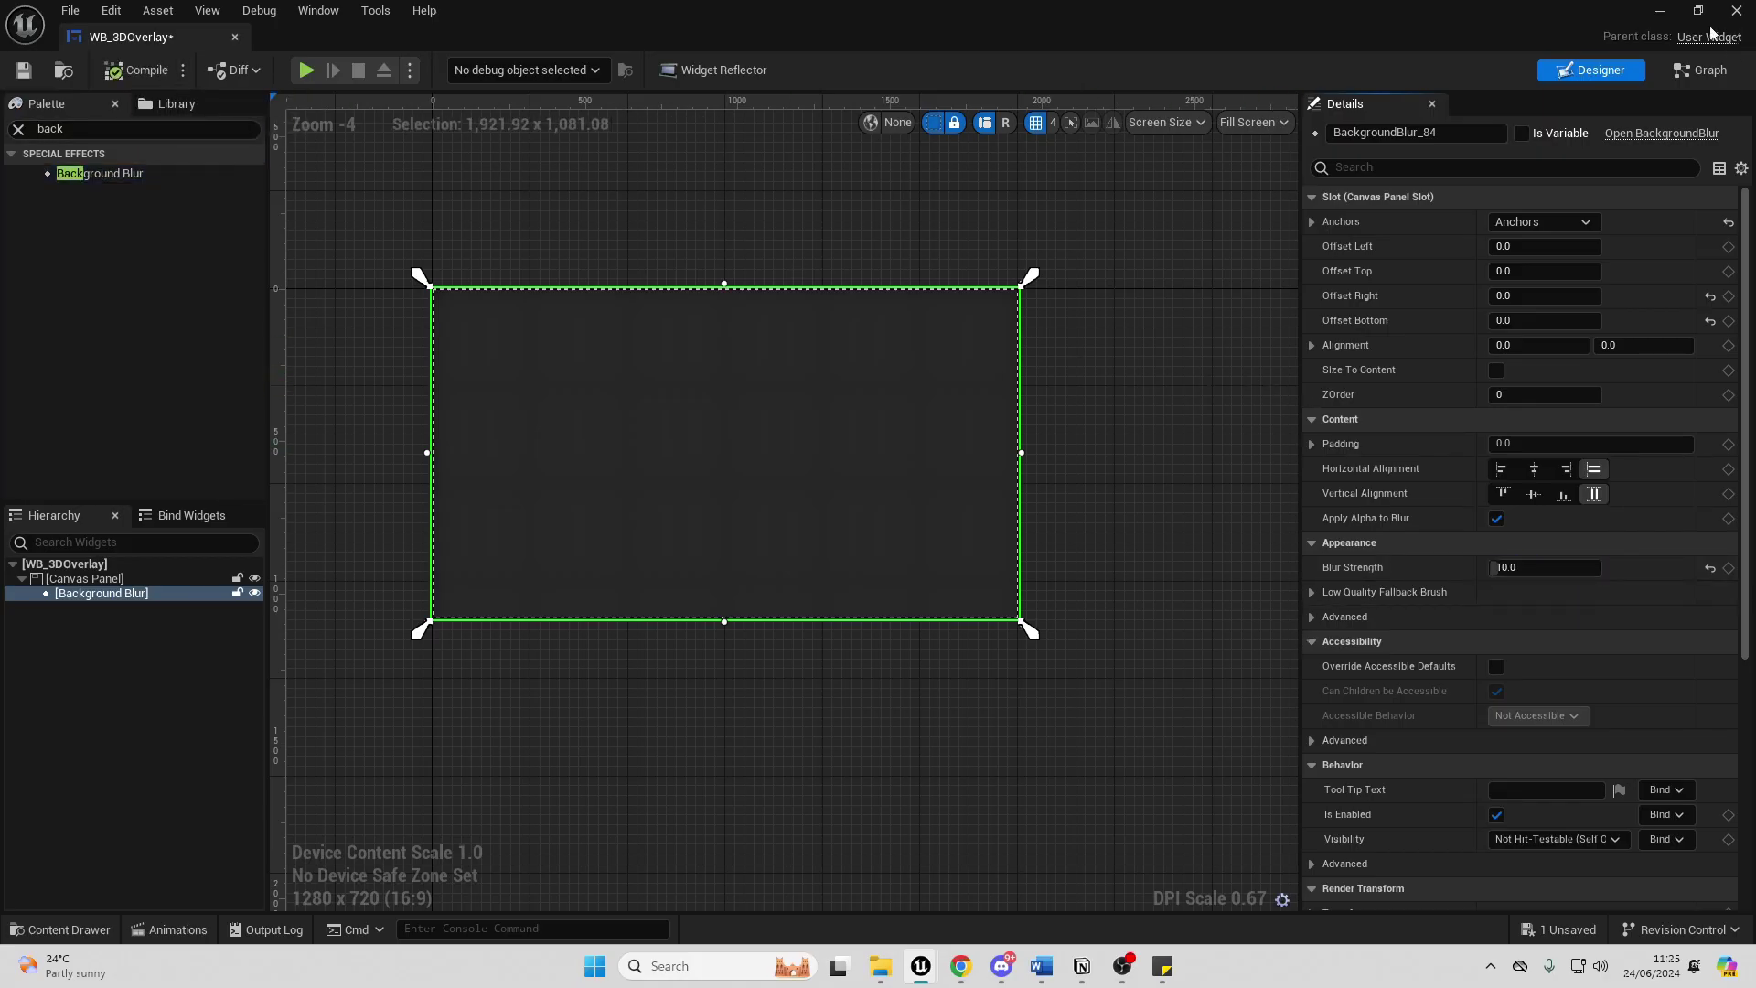
{"action": "left_click", "coordinate": [1666, 15]}
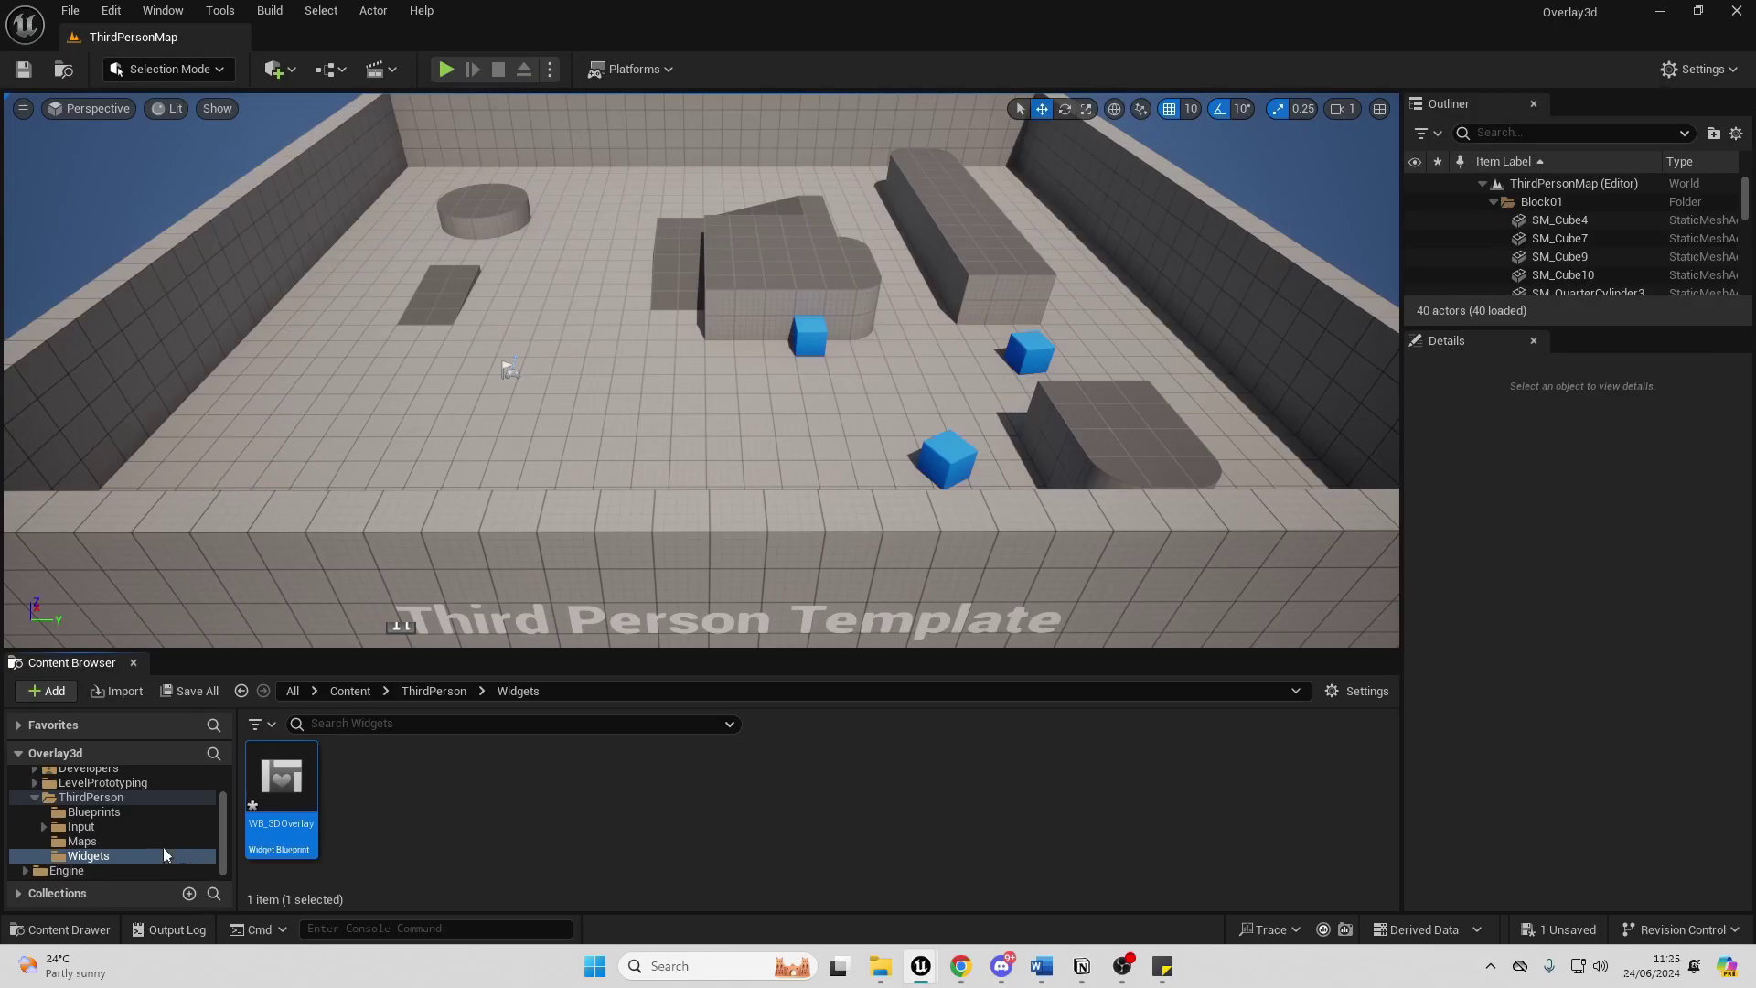
Open BP_ThirdPersonCharacter and bring the Add Mapping Context node into view.
{"action": "left_click", "coordinate": [93, 811]}
{"action": "left_click", "coordinate": [289, 789]}
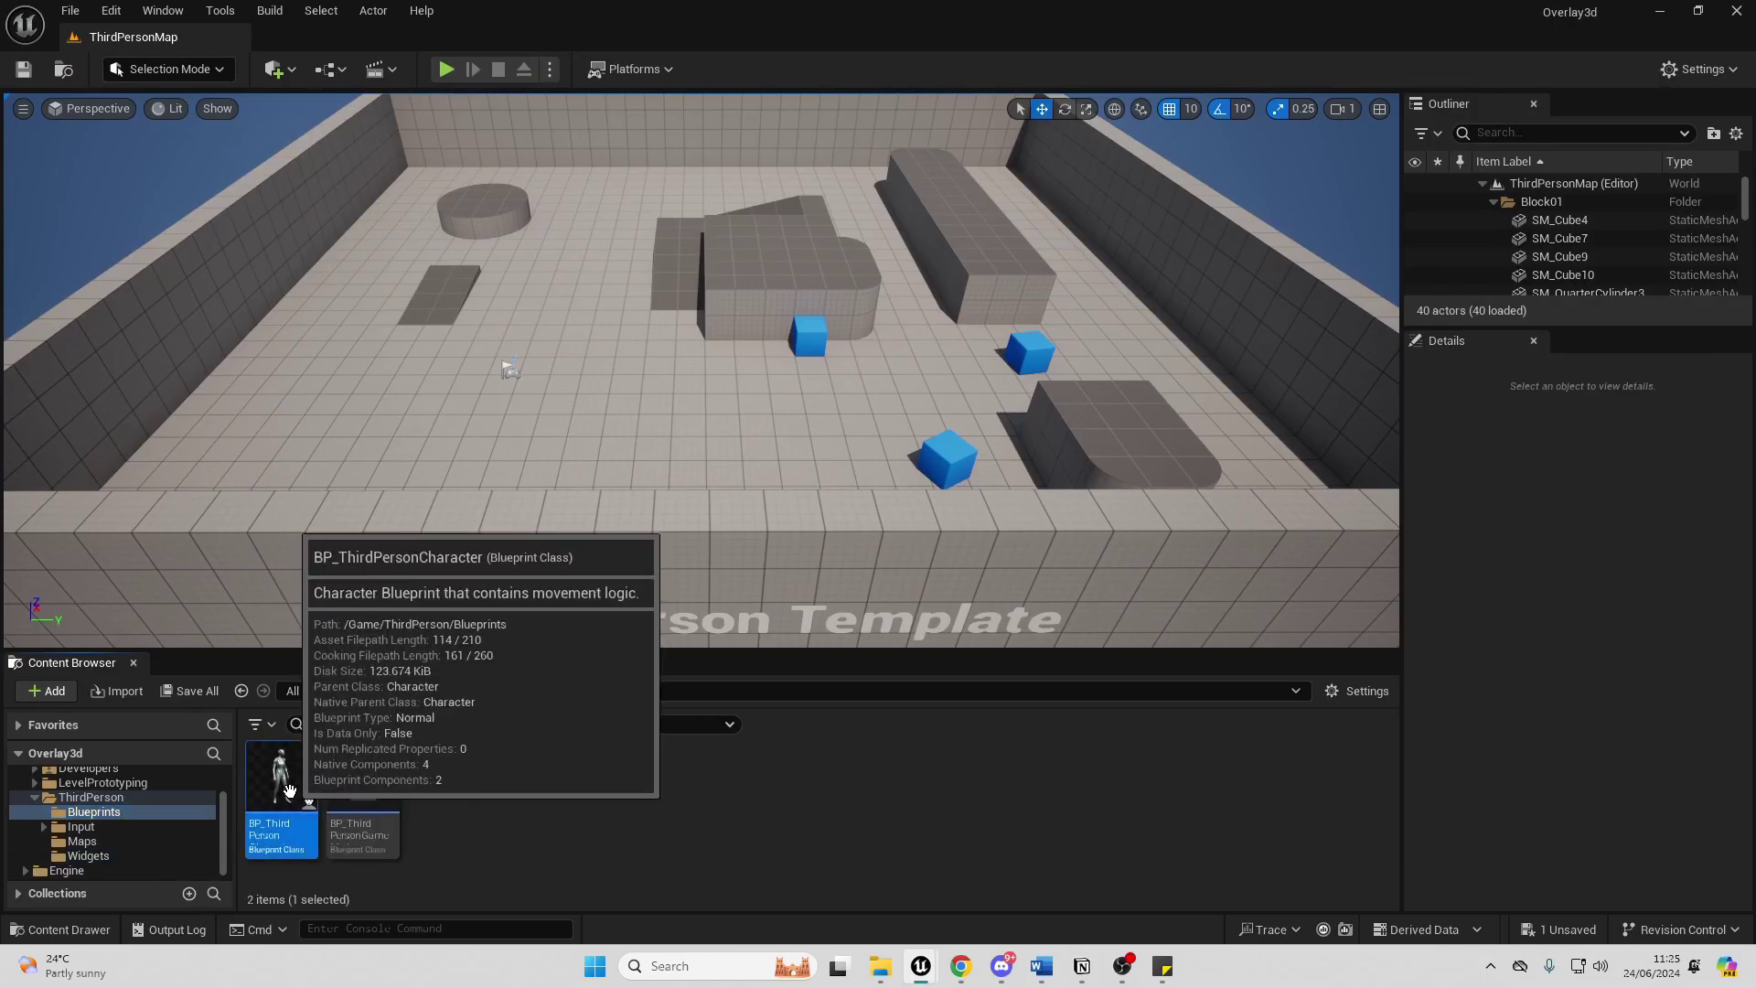
{"action": "double_click", "coordinate": [289, 789]}
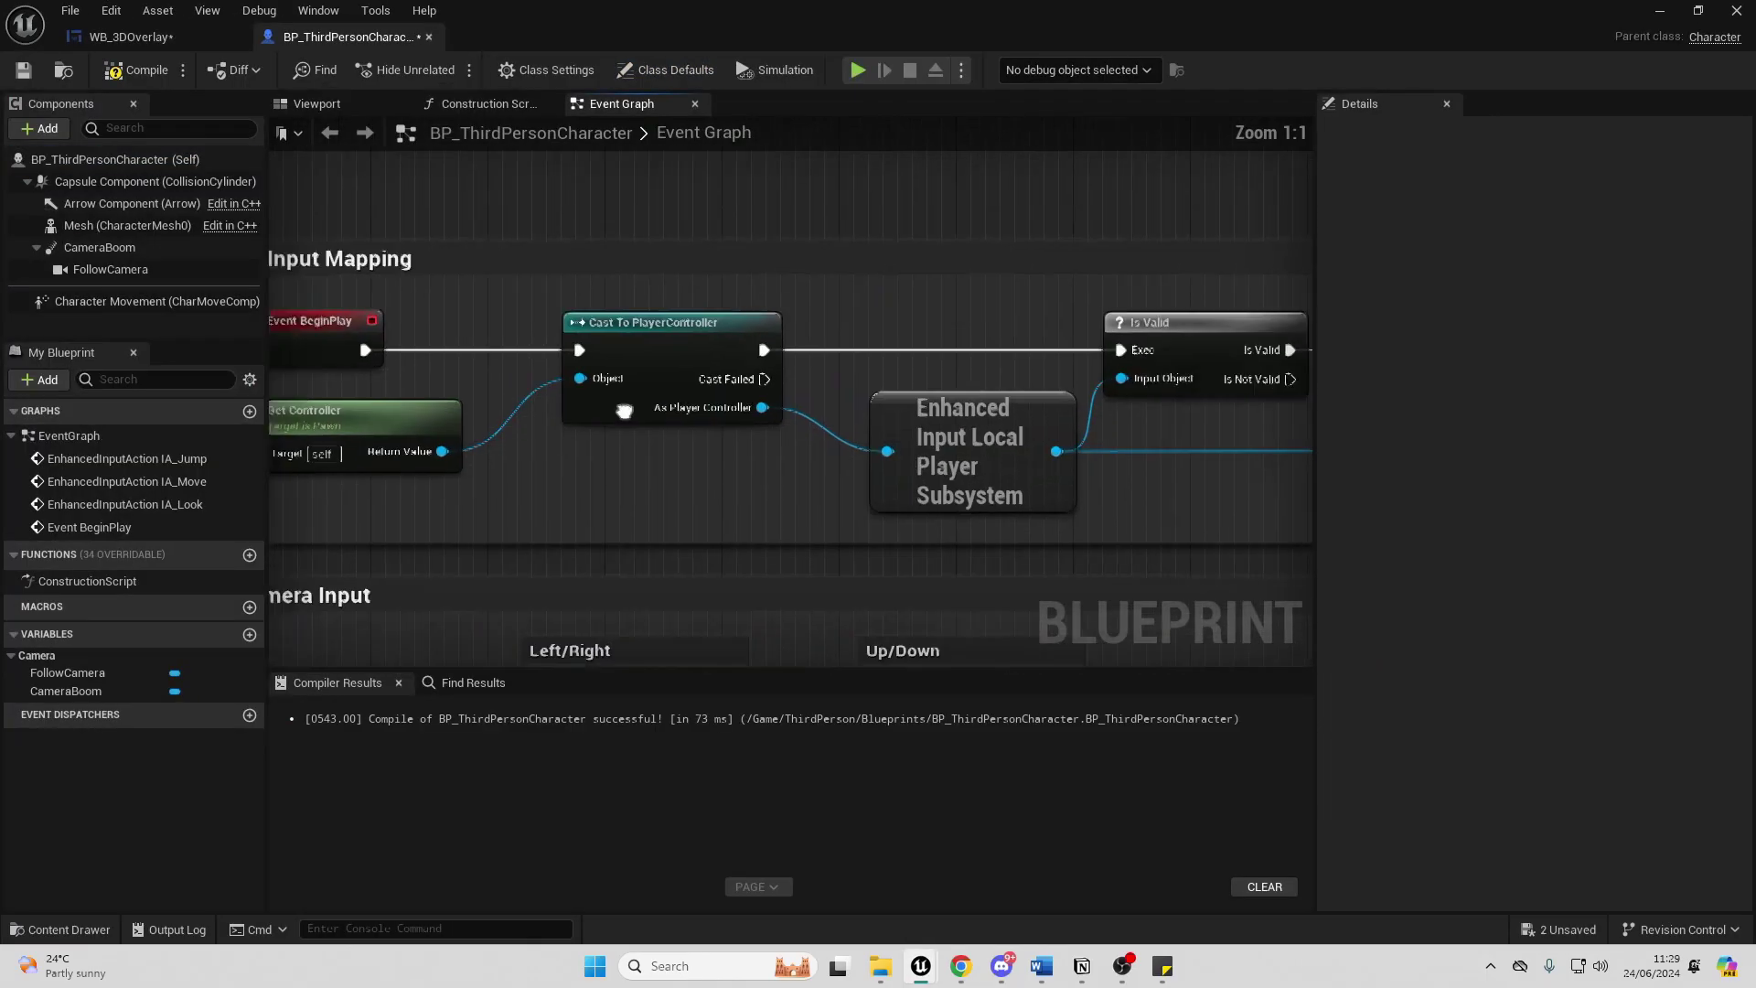
{"action": "right_click_drag", "start_coordinate": [624, 410], "coordinate": [333, 372]}
{"action": "scroll", "coordinate": [333, 372], "scroll_direction": "down", "scroll_amount": 3}
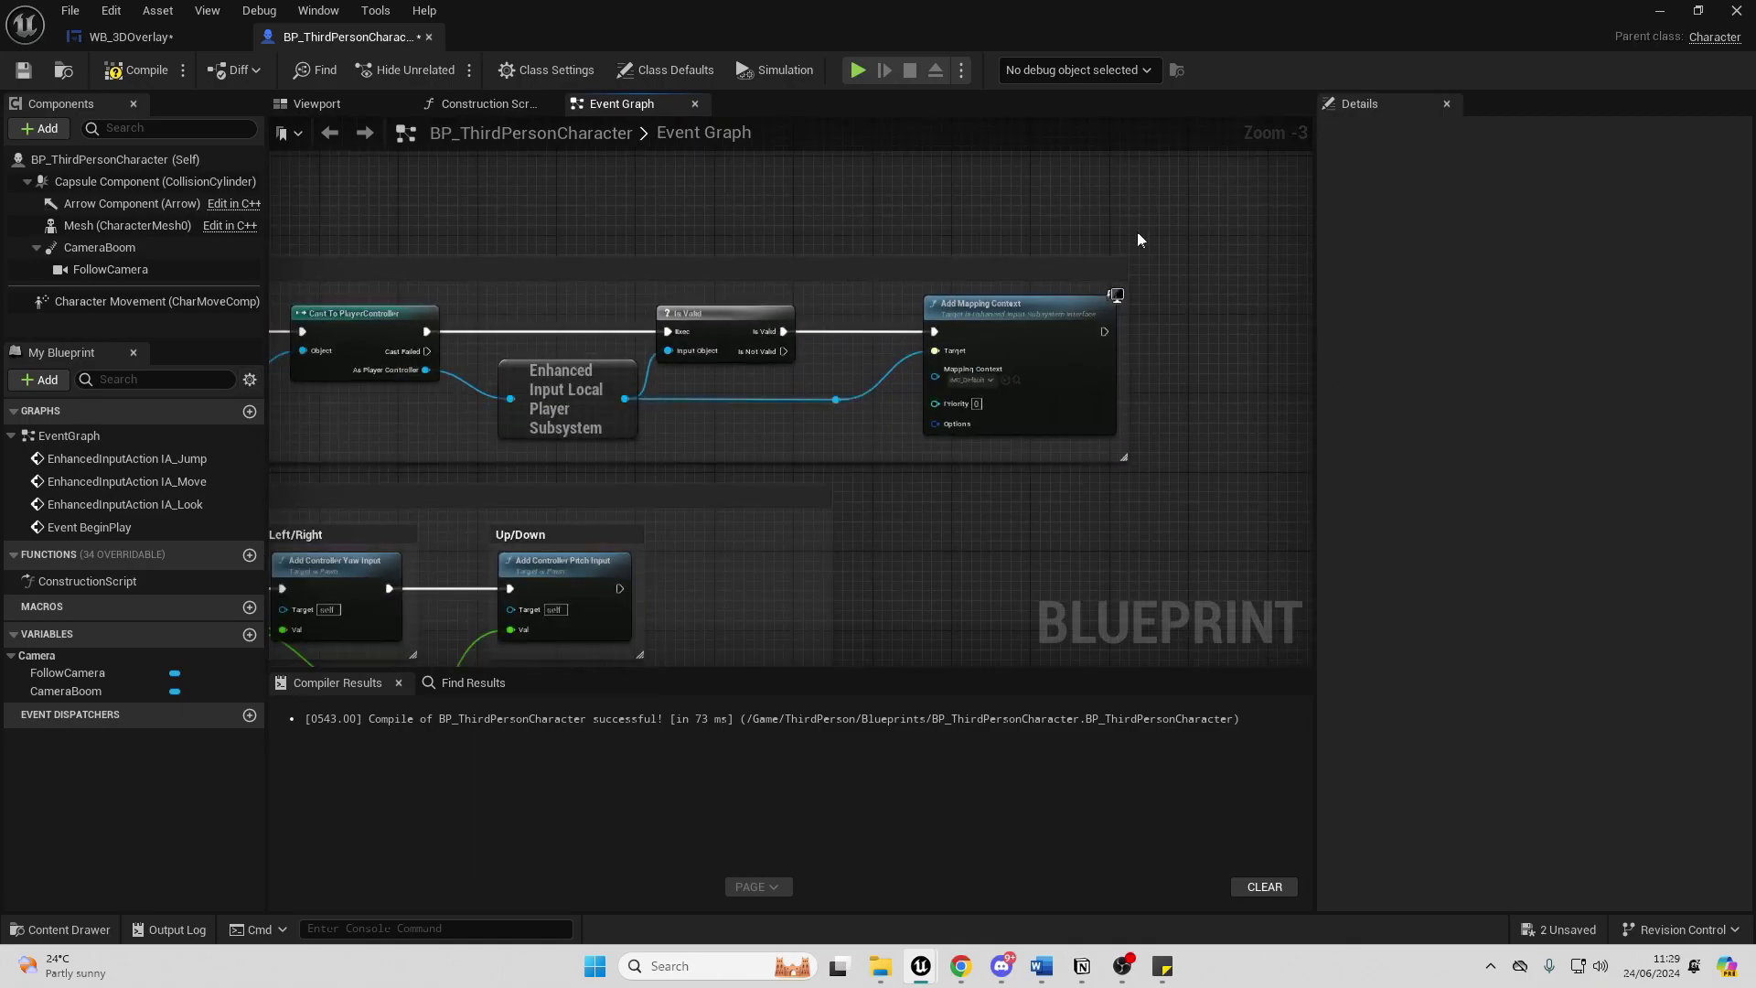
{"action": "scroll", "coordinate": [1075, 338], "scroll_direction": "up", "scroll_amount": 3}
{"action": "right_click_drag", "start_coordinate": [1075, 339], "coordinate": [590, 337]}
Add a Create Widget node for WB_3DOverlay after Add Mapping Context.
{"action": "left_click_drag", "start_coordinate": [580, 335], "coordinate": [838, 334]}
{"action": "type", "text": "create widget"}
{"action": "key", "text": "Return"}
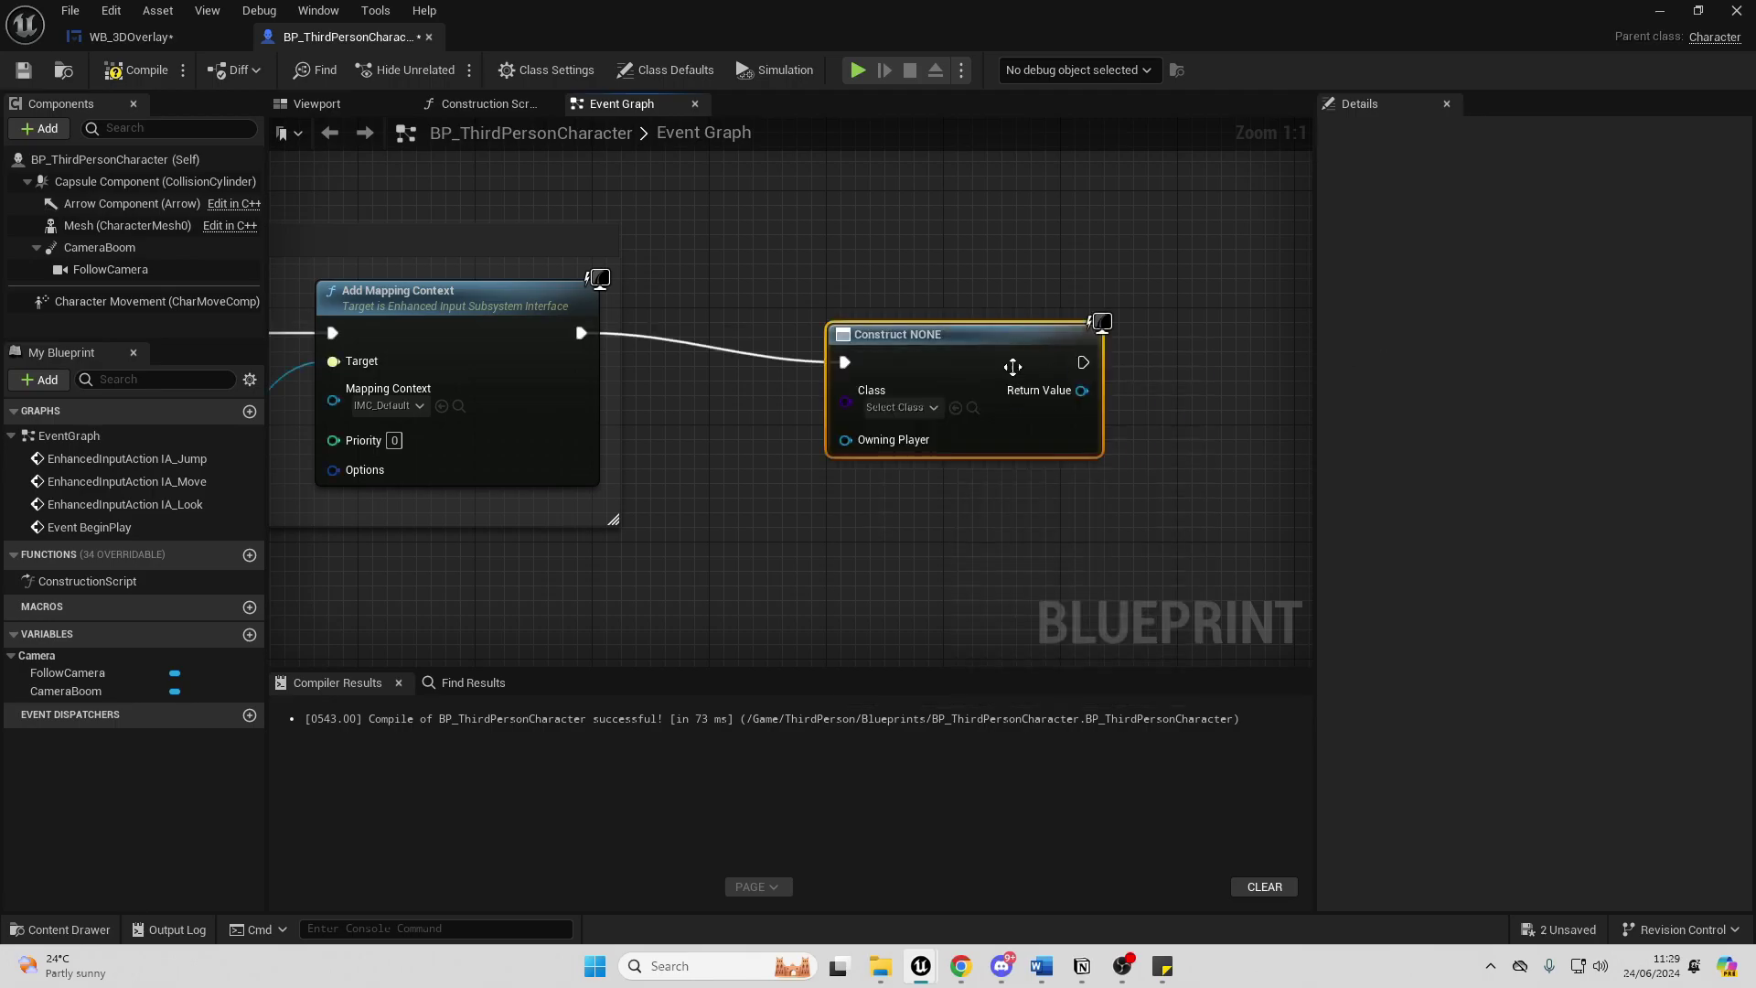
{"action": "left_click", "coordinate": [931, 408]}
{"action": "type", "text": "wb"}
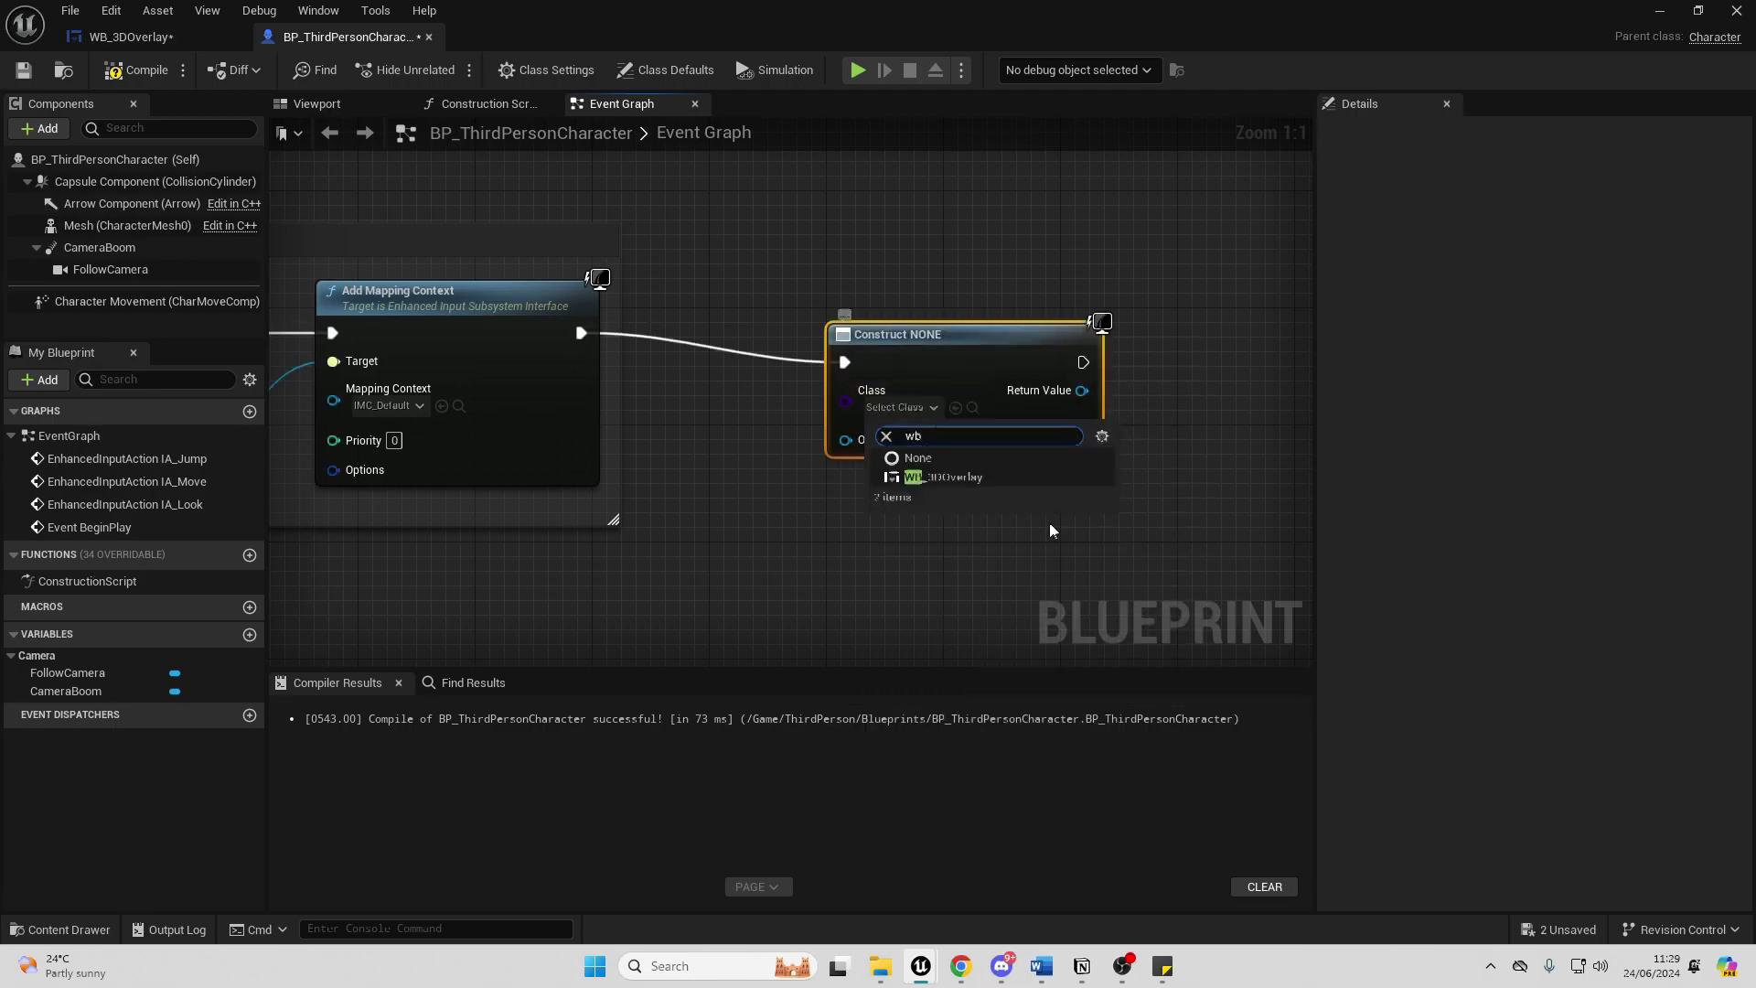
{"action": "left_click", "coordinate": [943, 477]}
Promote the created widget's Return Value to a variable named 3dwidget.
{"action": "right_click_drag", "start_coordinate": [1125, 349], "coordinate": [820, 346]}
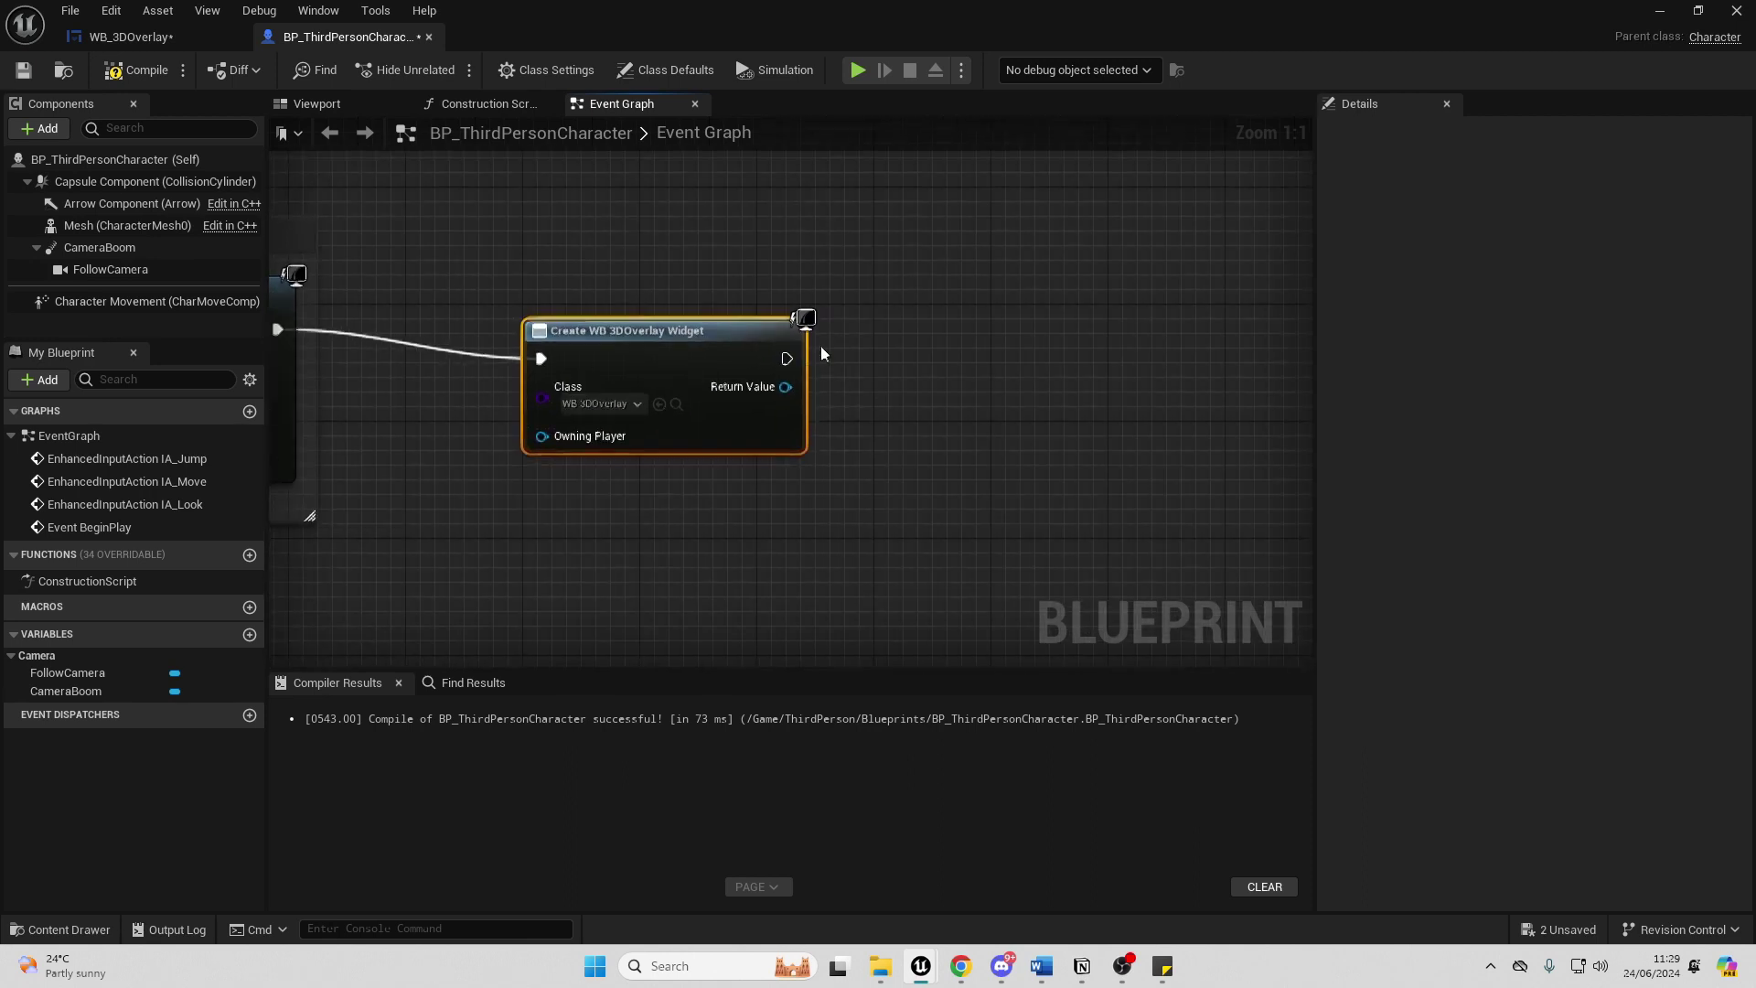
{"action": "right_click", "coordinate": [785, 387]}
{"action": "left_click", "coordinate": [859, 451]}
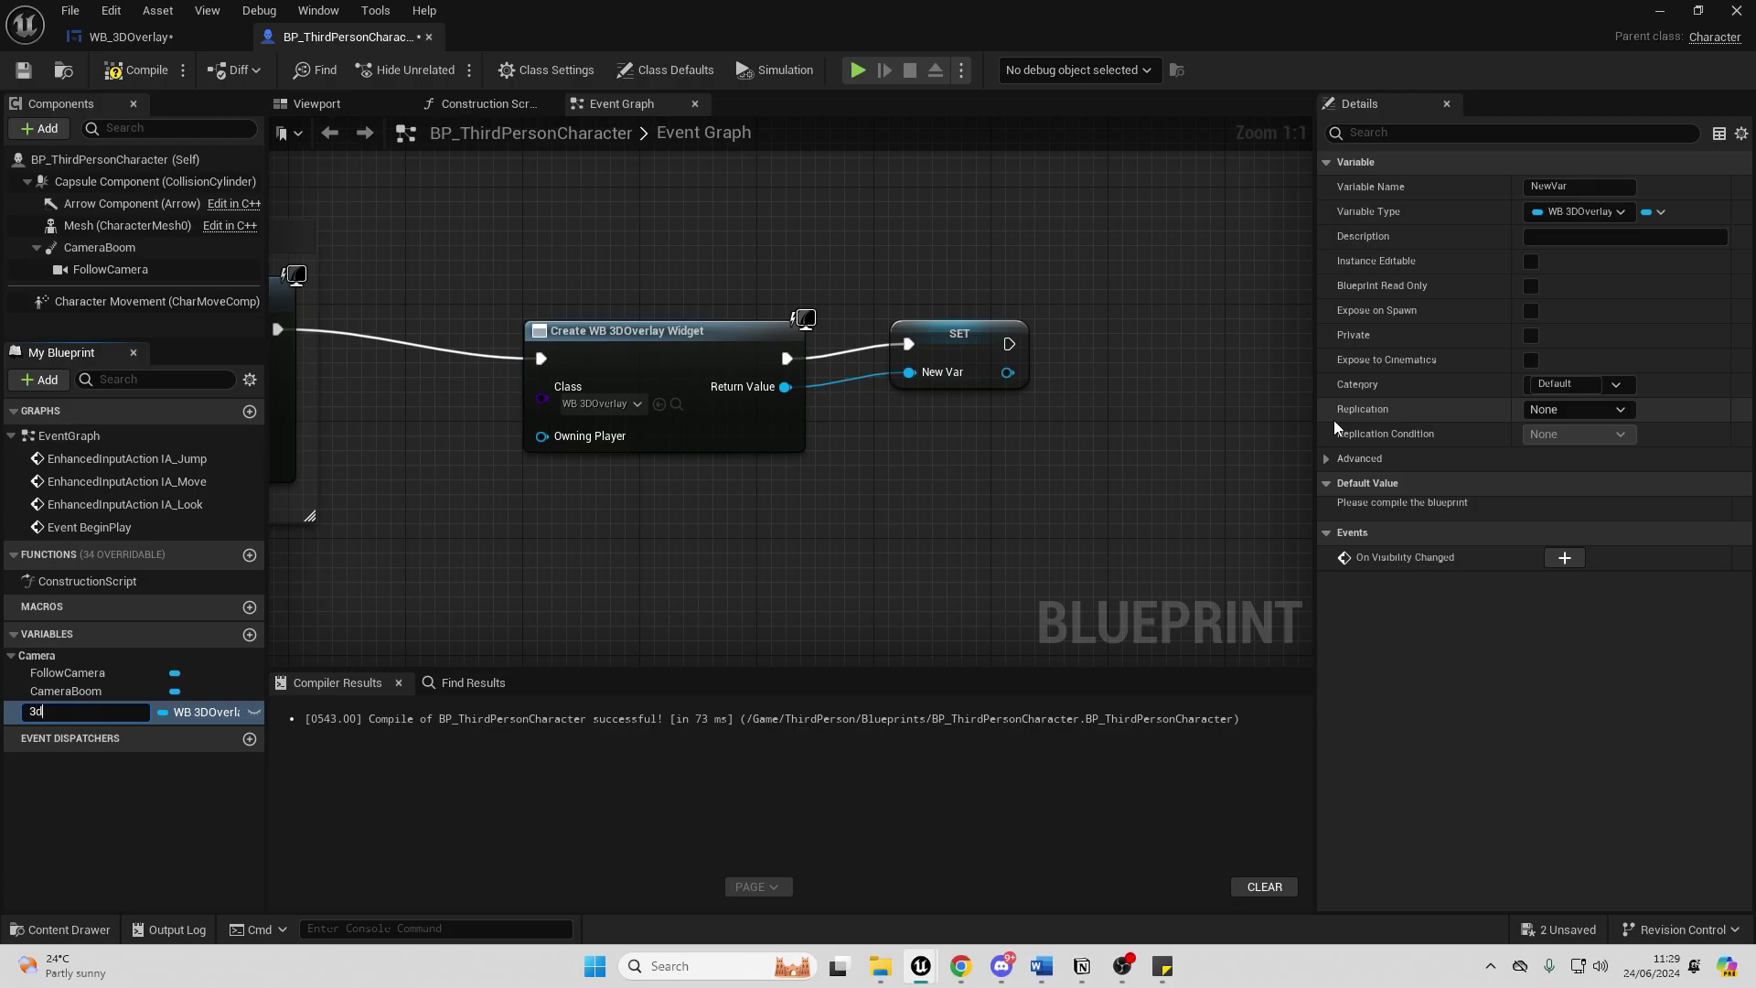
{"action": "type", "text": "3dwidget"}
{"action": "key", "text": "Return"}
{"action": "scroll", "coordinate": [720, 312], "scroll_direction": "down", "scroll_amount": 10}
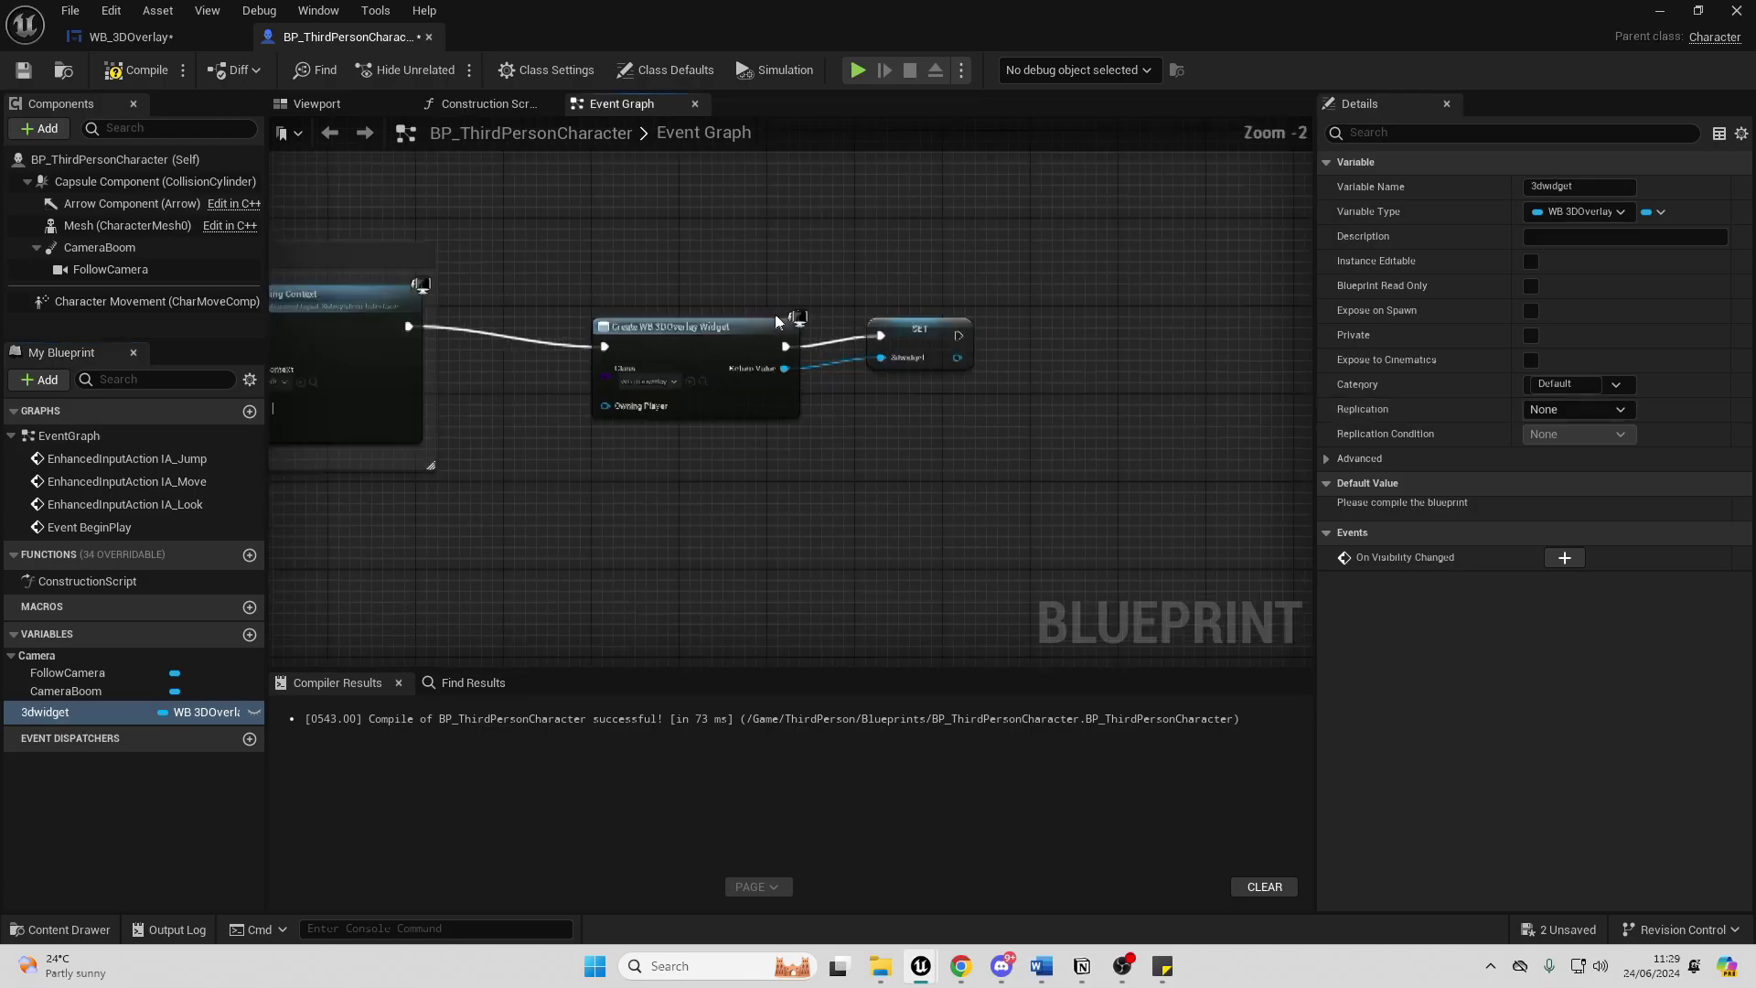
{"action": "scroll", "coordinate": [752, 345], "scroll_direction": "up", "scroll_amount": 10}
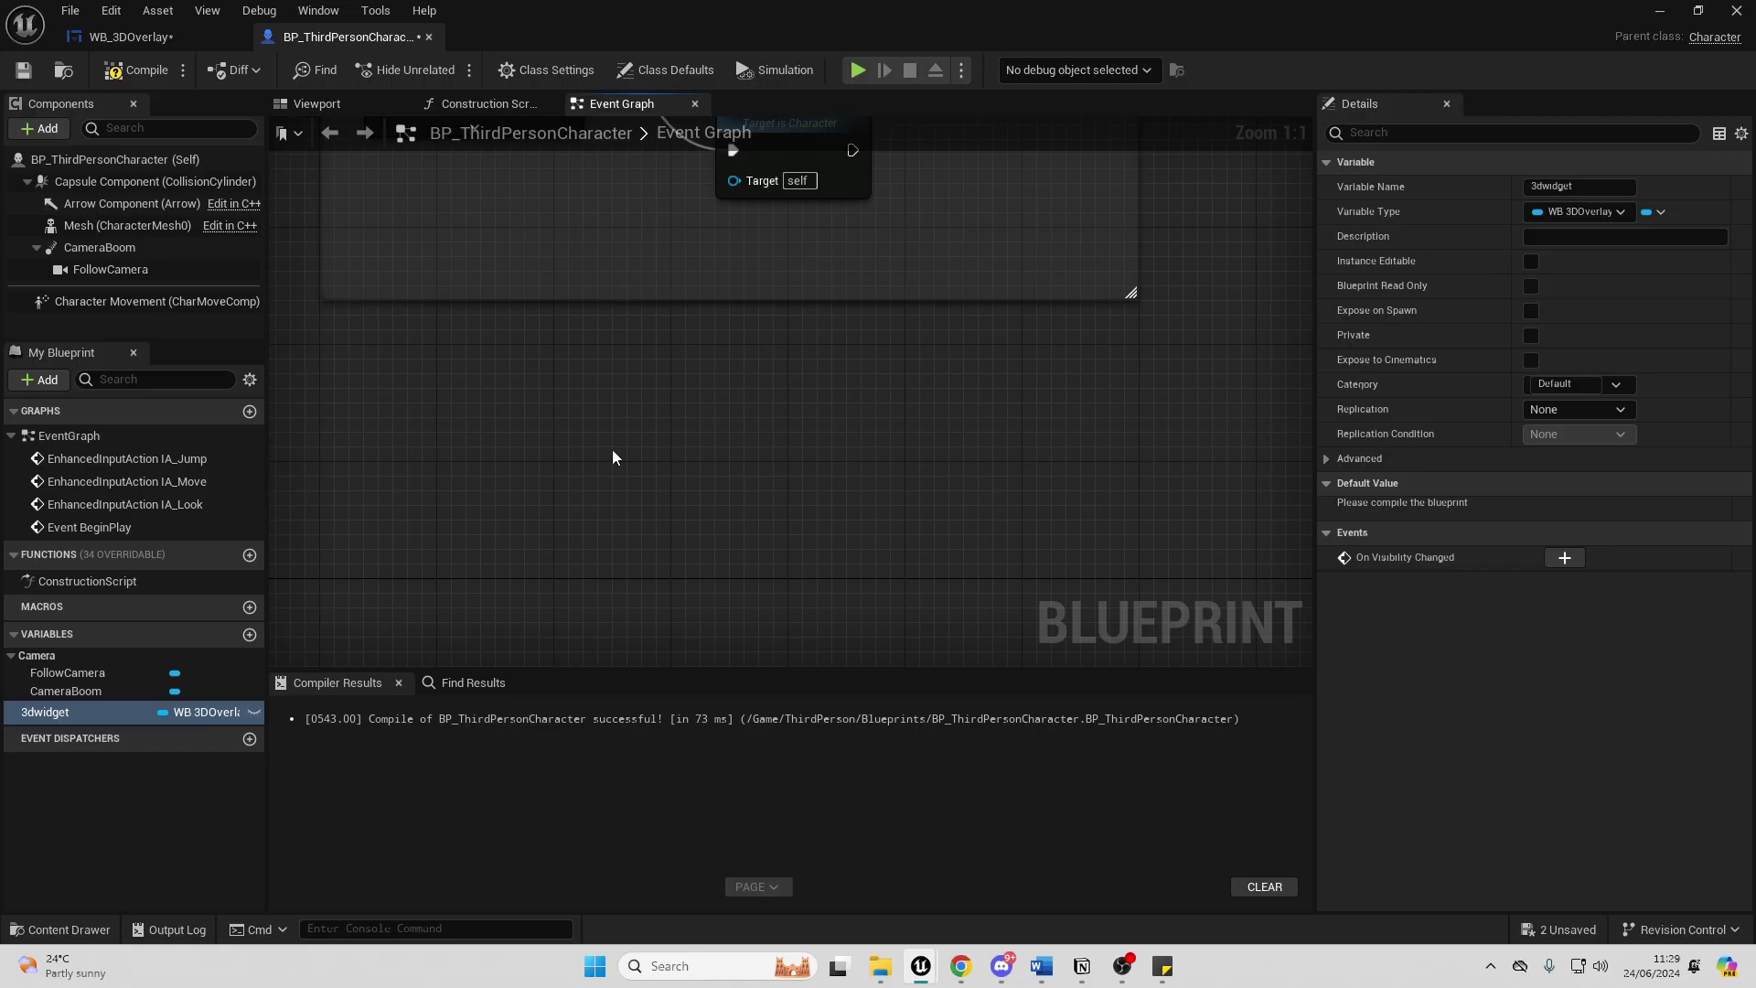
{"action": "right_click_drag", "start_coordinate": [612, 457], "coordinate": [675, 277]}
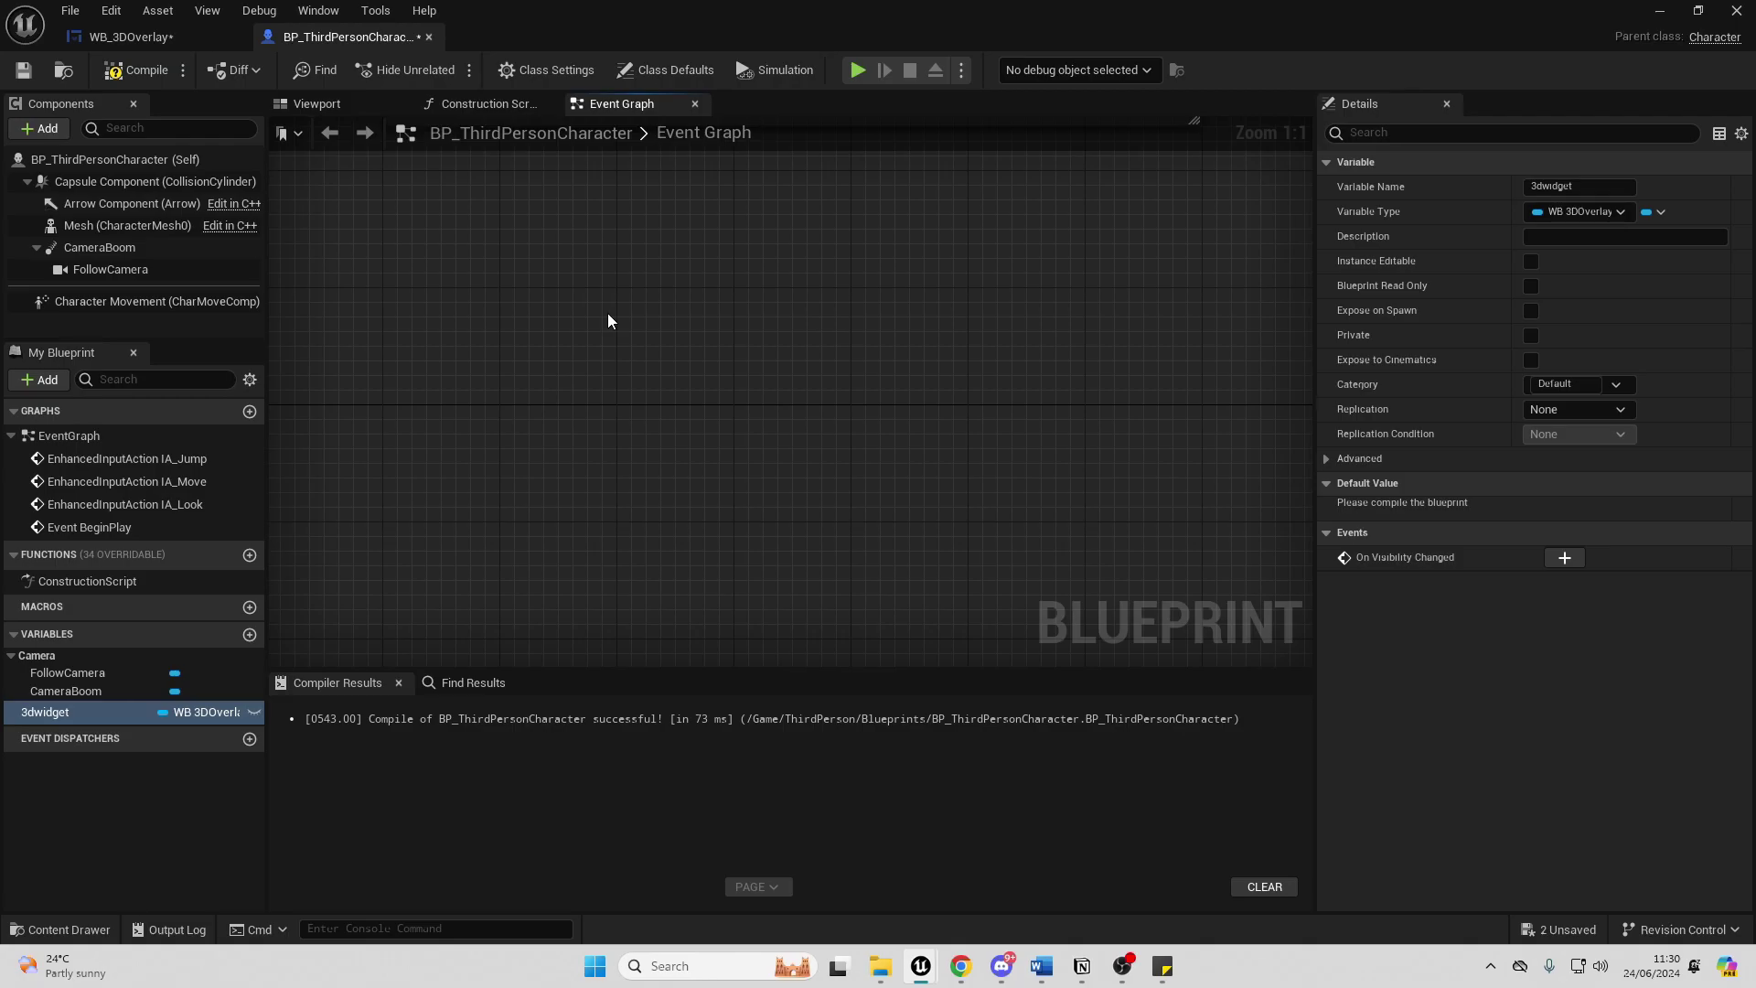
Add an I key event driving a Branch on 3dwidget's Is Visible result.
{"action": "right_click", "coordinate": [649, 356]}
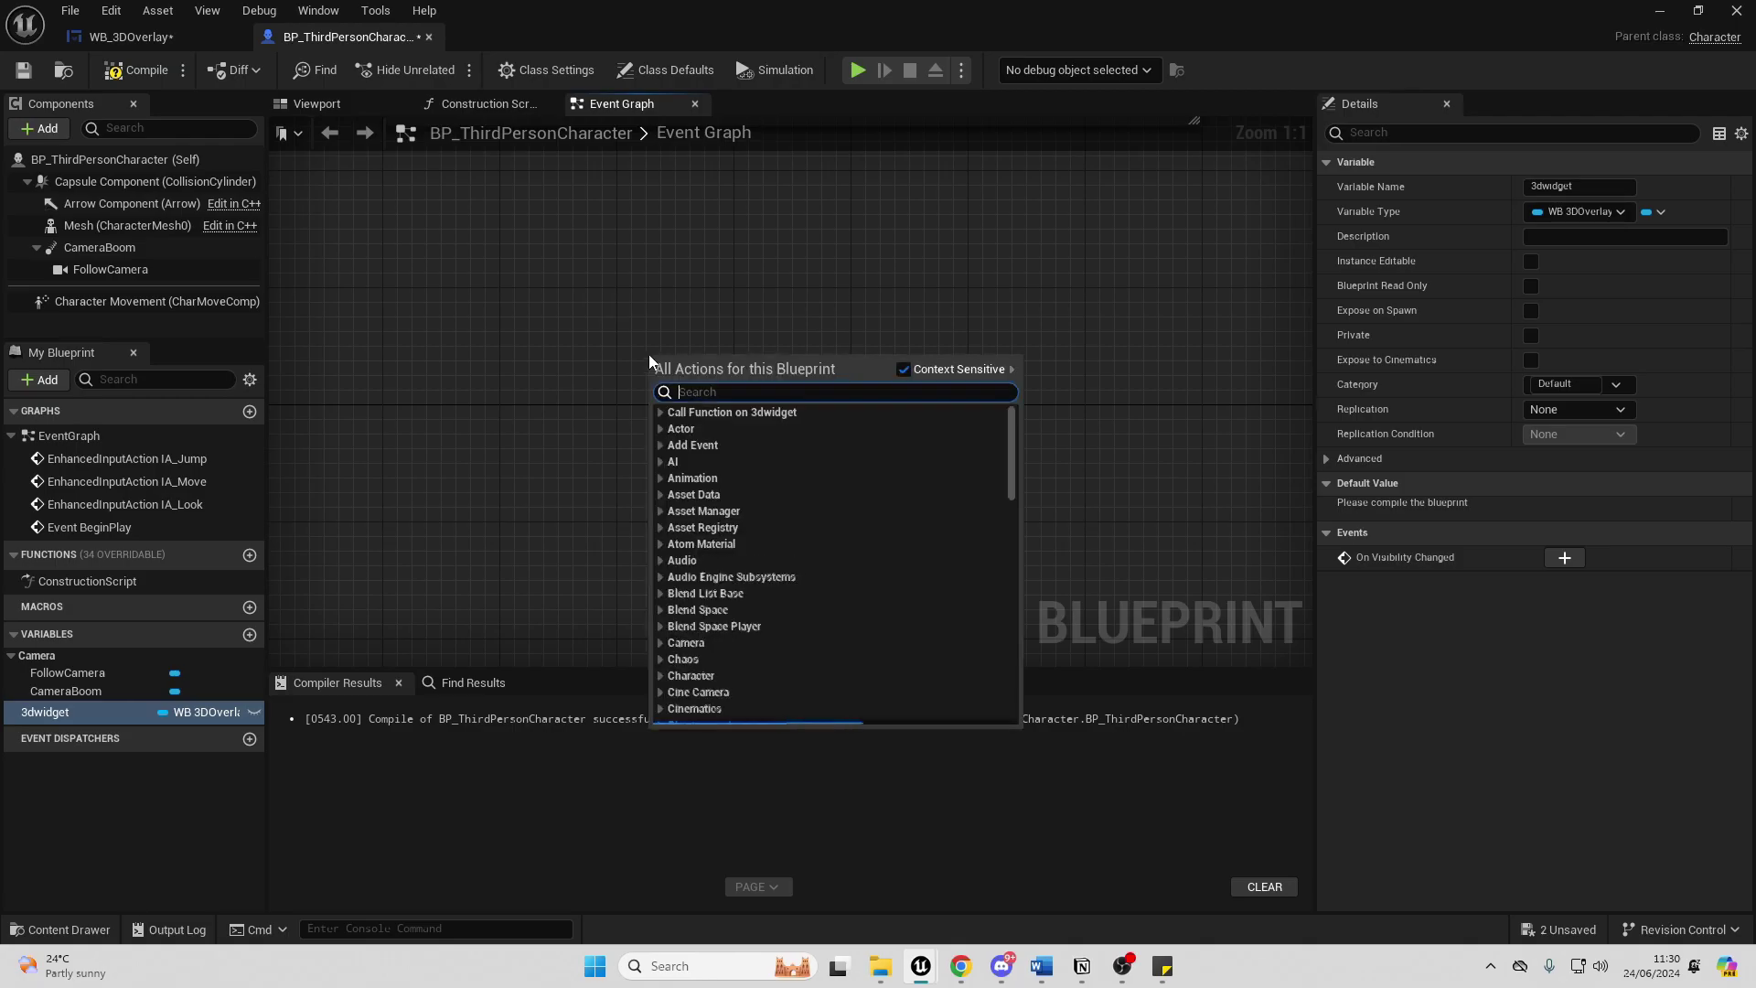
{"action": "type", "text": "i"}
{"action": "type", "text": "s"}
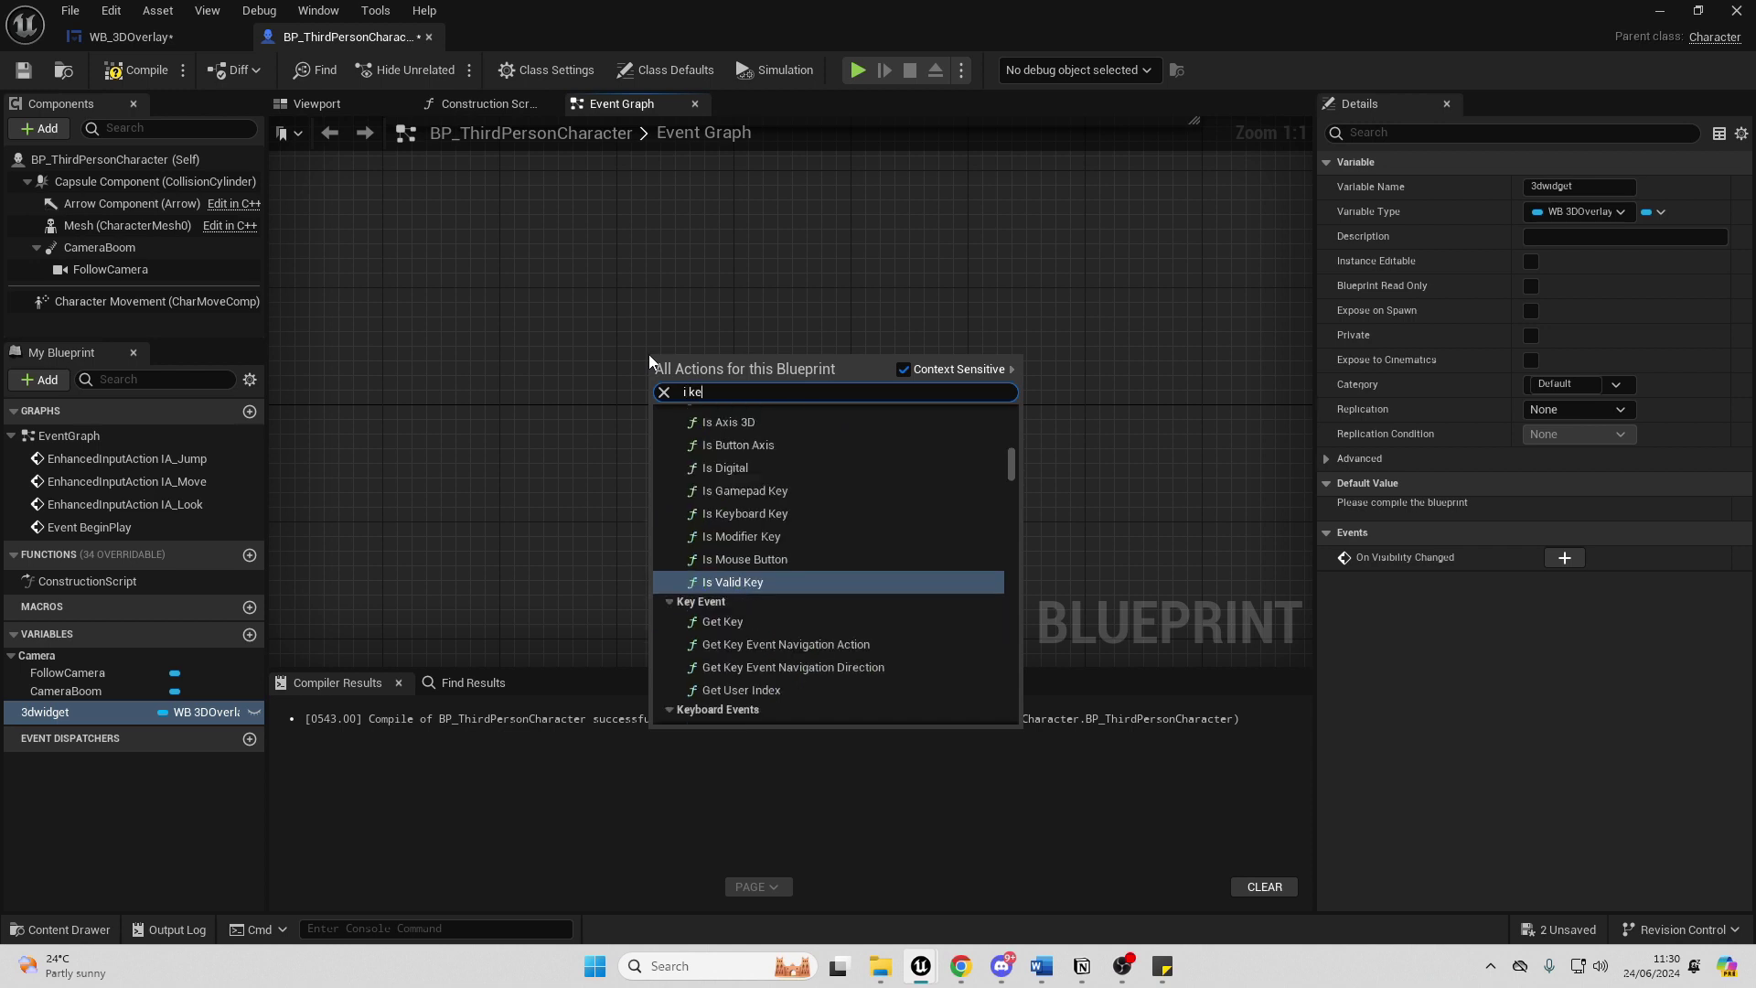
{"action": "key", "text": "Escape"}
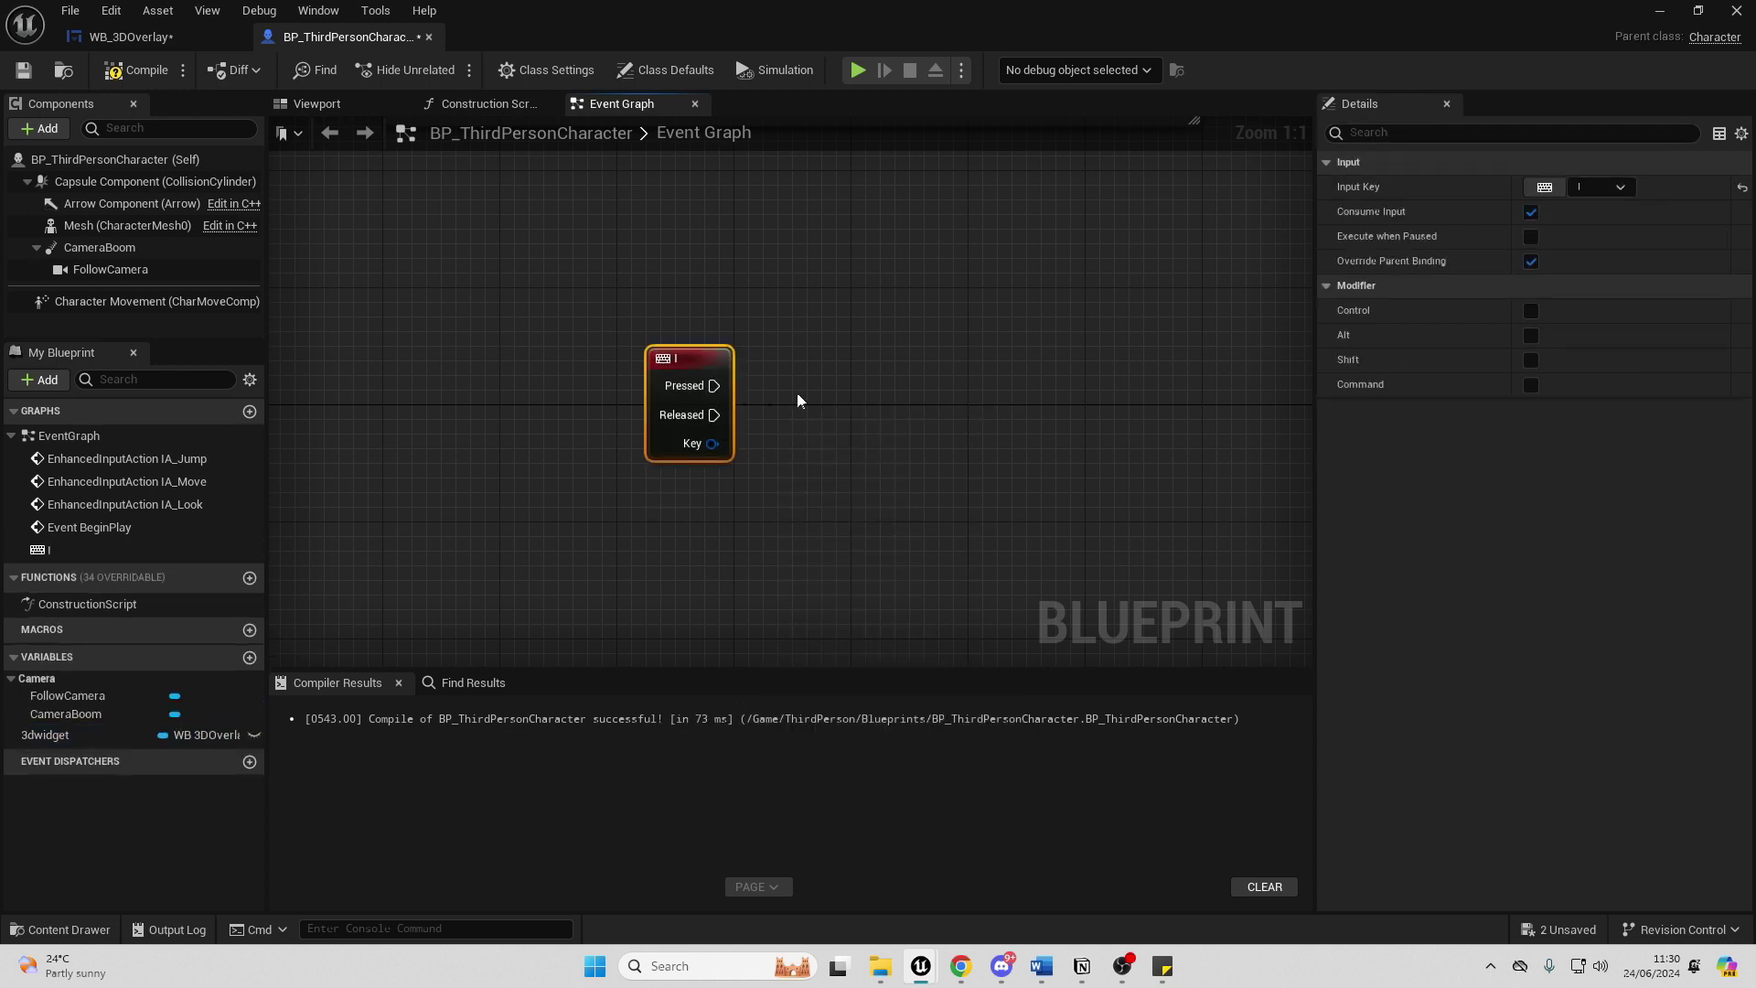
{"action": "left_click_drag", "start_coordinate": [74, 732], "coordinate": [711, 501]}
{"action": "left_click", "coordinate": [572, 545]}
{"action": "type", "text": "is vis"}
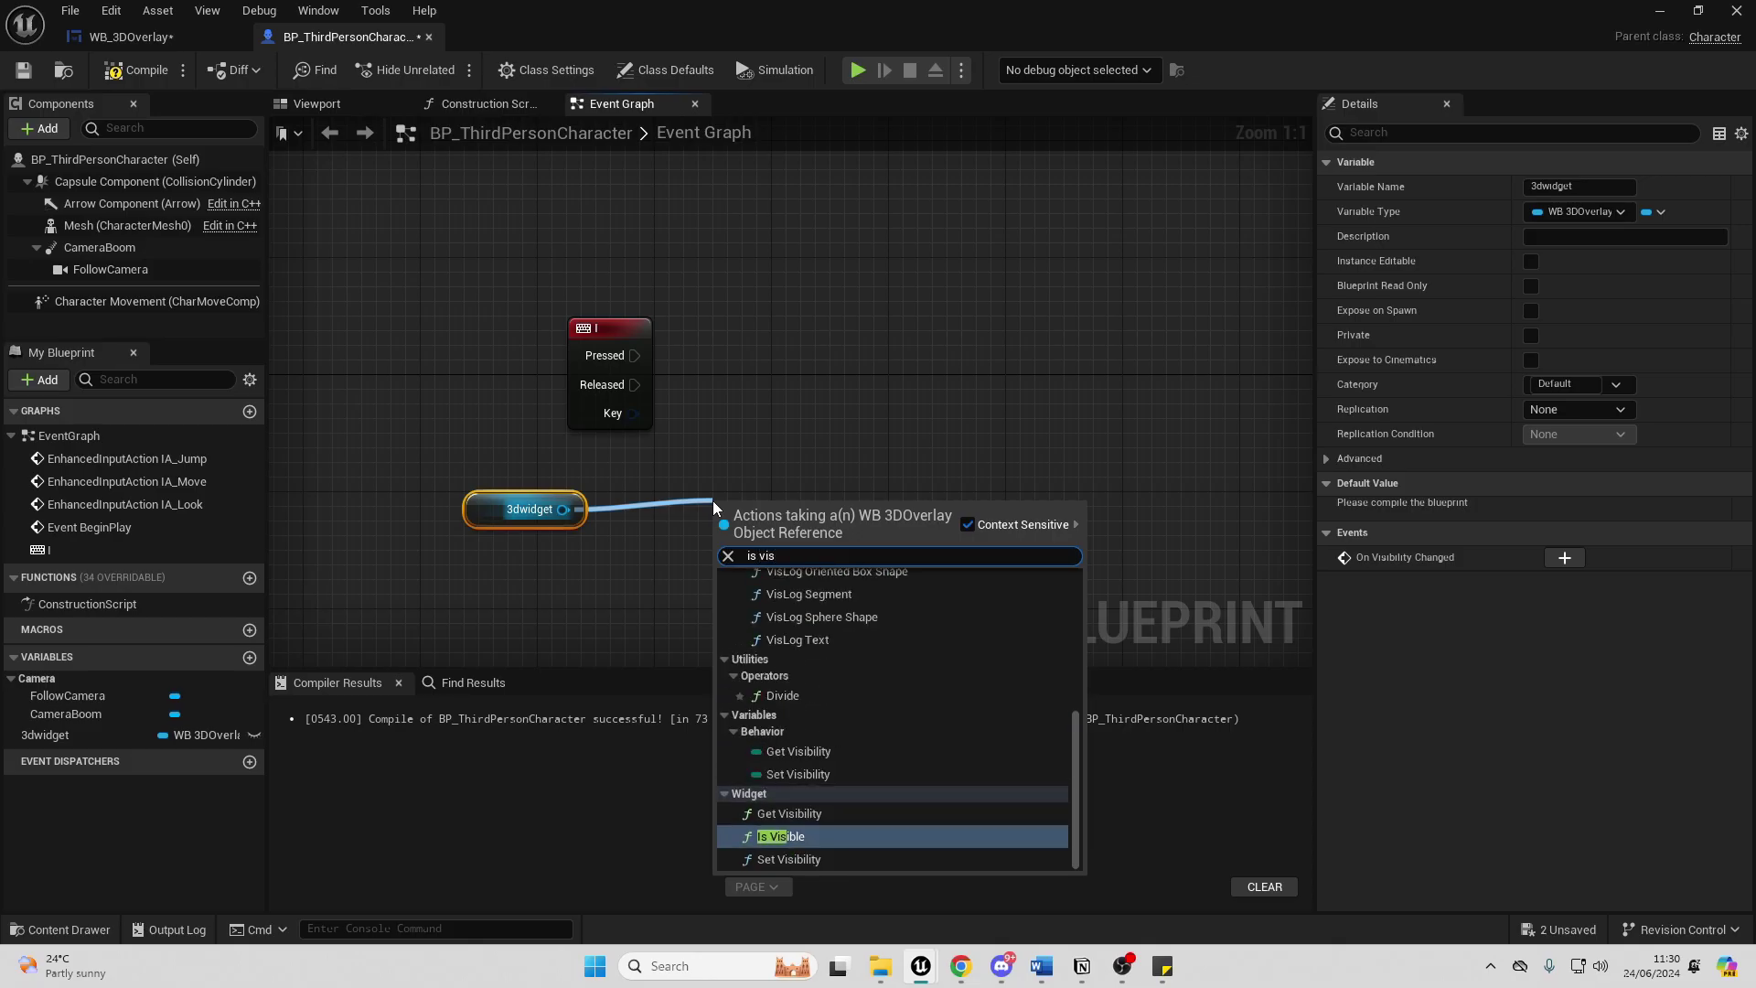
{"action": "key", "text": "Return"}
{"action": "left_click_drag", "start_coordinate": [869, 546], "coordinate": [920, 402]}
{"action": "left_click", "coordinate": [987, 615]}
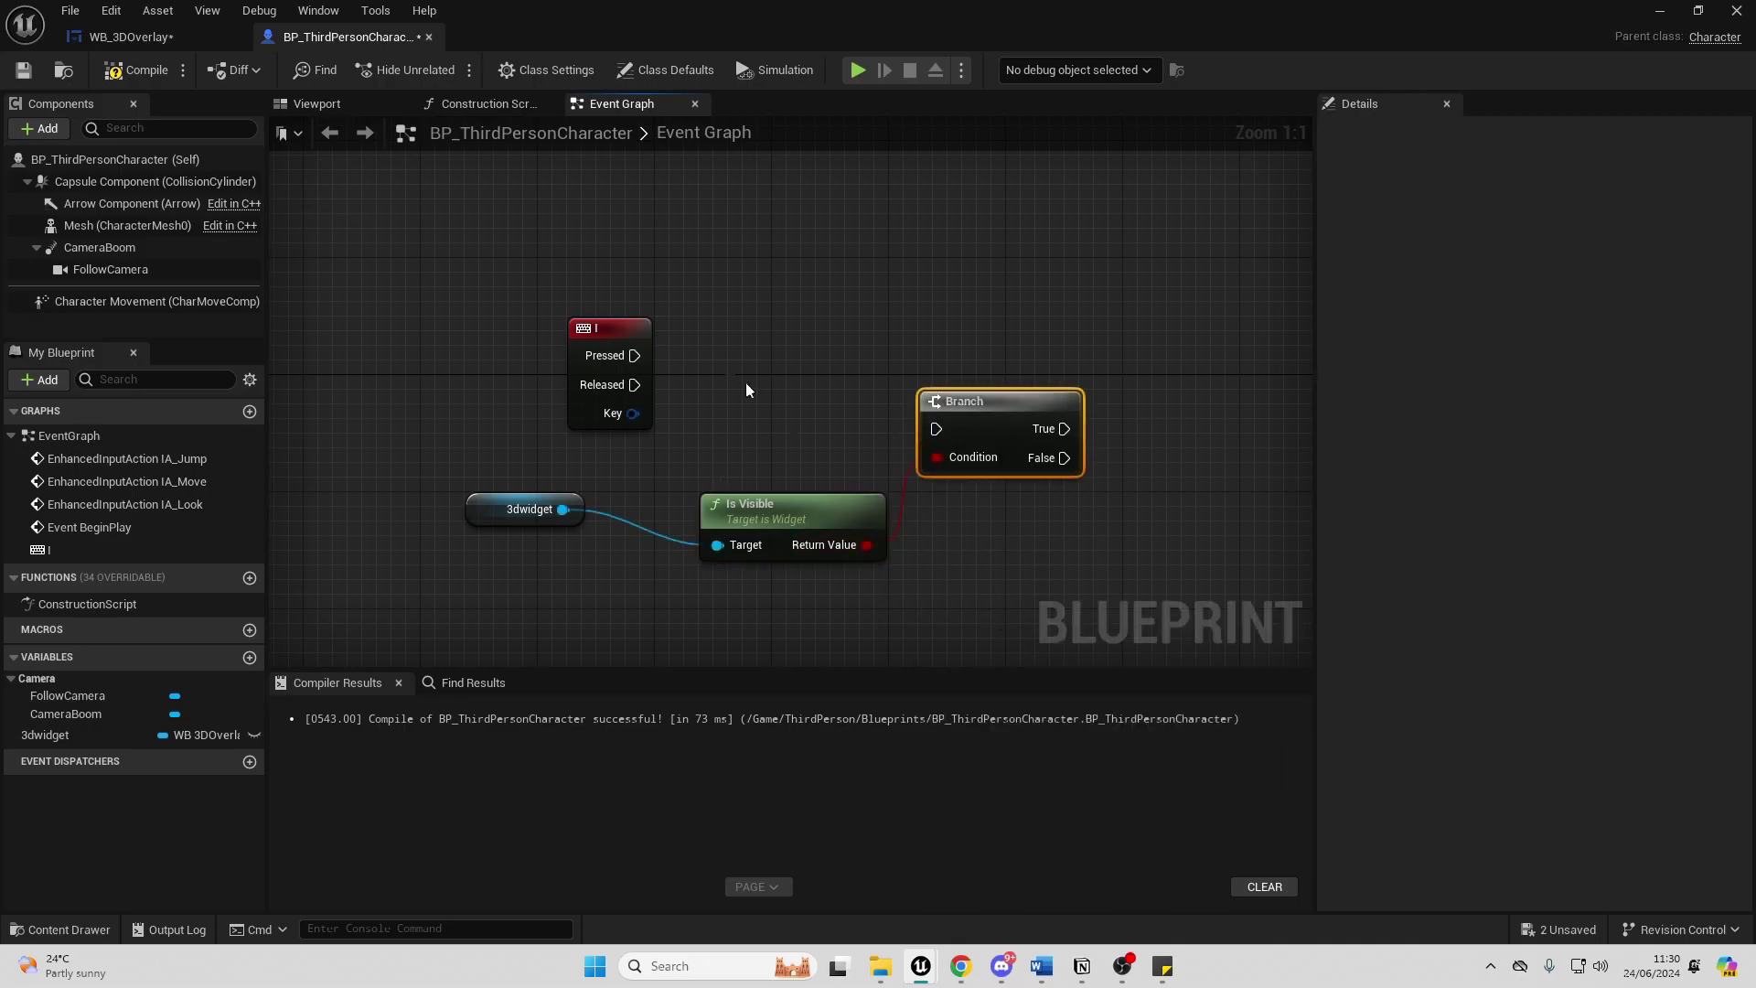
{"action": "left_click_drag", "start_coordinate": [629, 365], "coordinate": [936, 428]}
{"action": "key", "text": "q"}
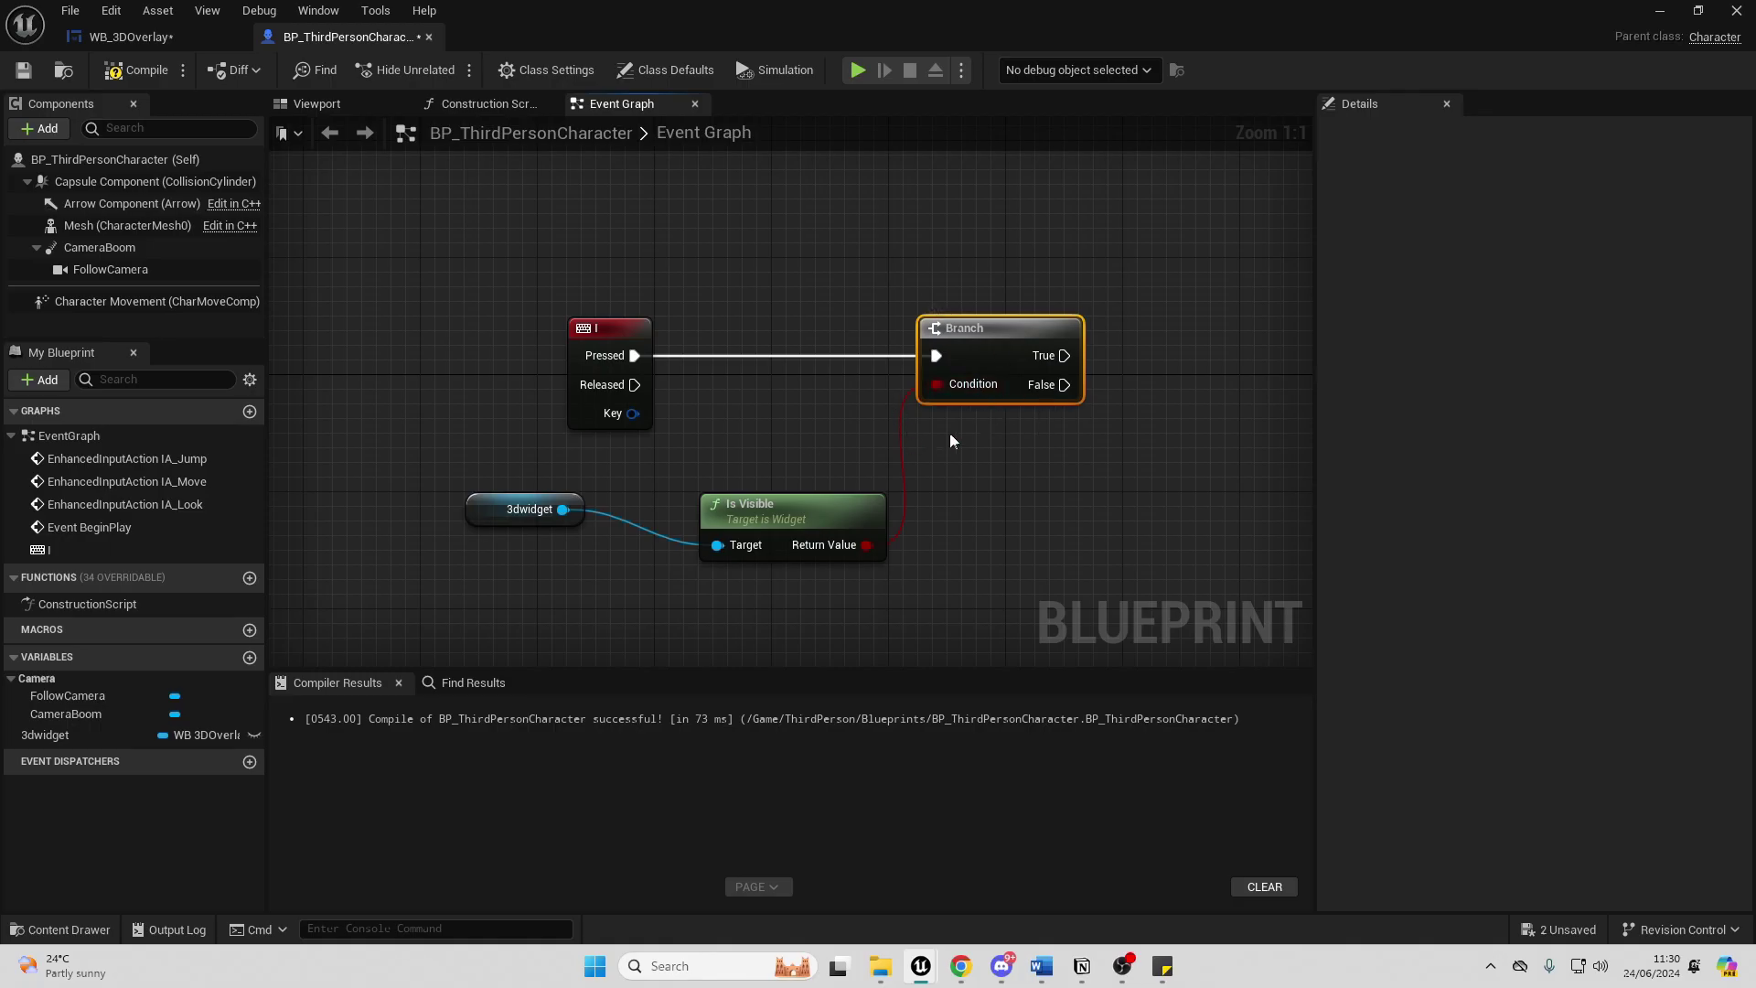
Wire the Branch's False output to Add to Viewport on 3dwidget.
{"action": "right_click_drag", "start_coordinate": [1170, 415], "coordinate": [953, 361]}
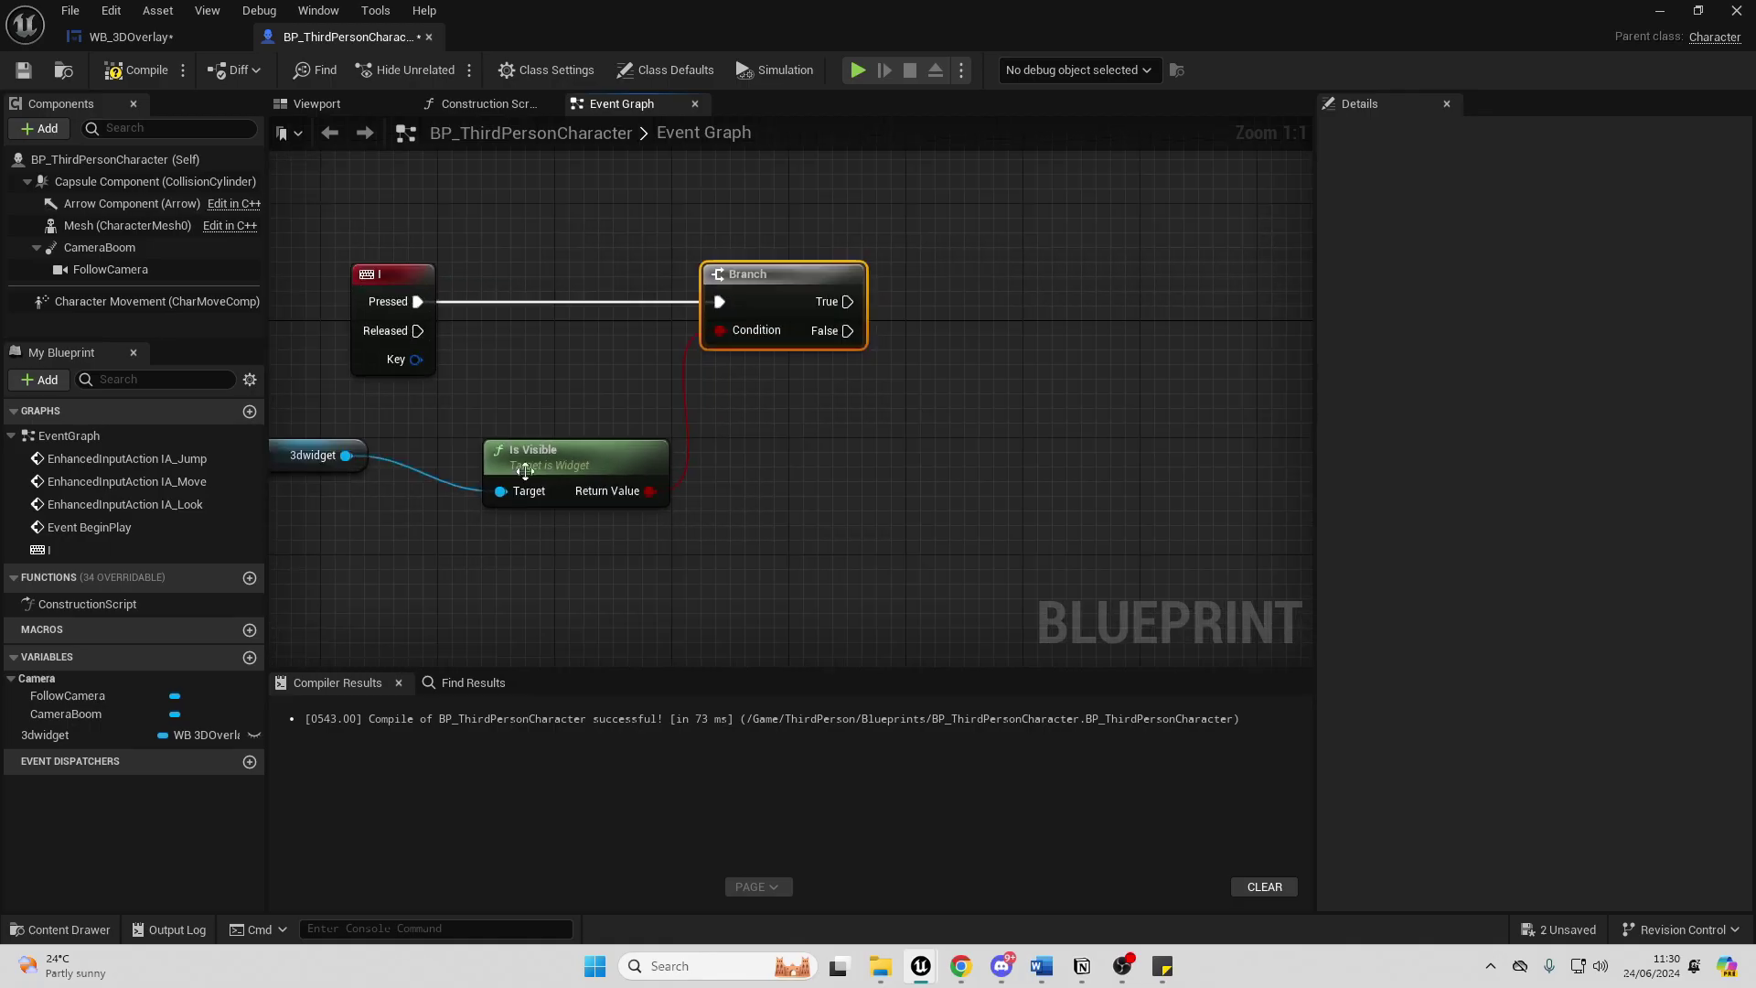
{"action": "left_click_drag", "start_coordinate": [95, 734], "coordinate": [1002, 452]}
{"action": "left_click", "coordinate": [820, 470]}
{"action": "type", "text": "ad"}
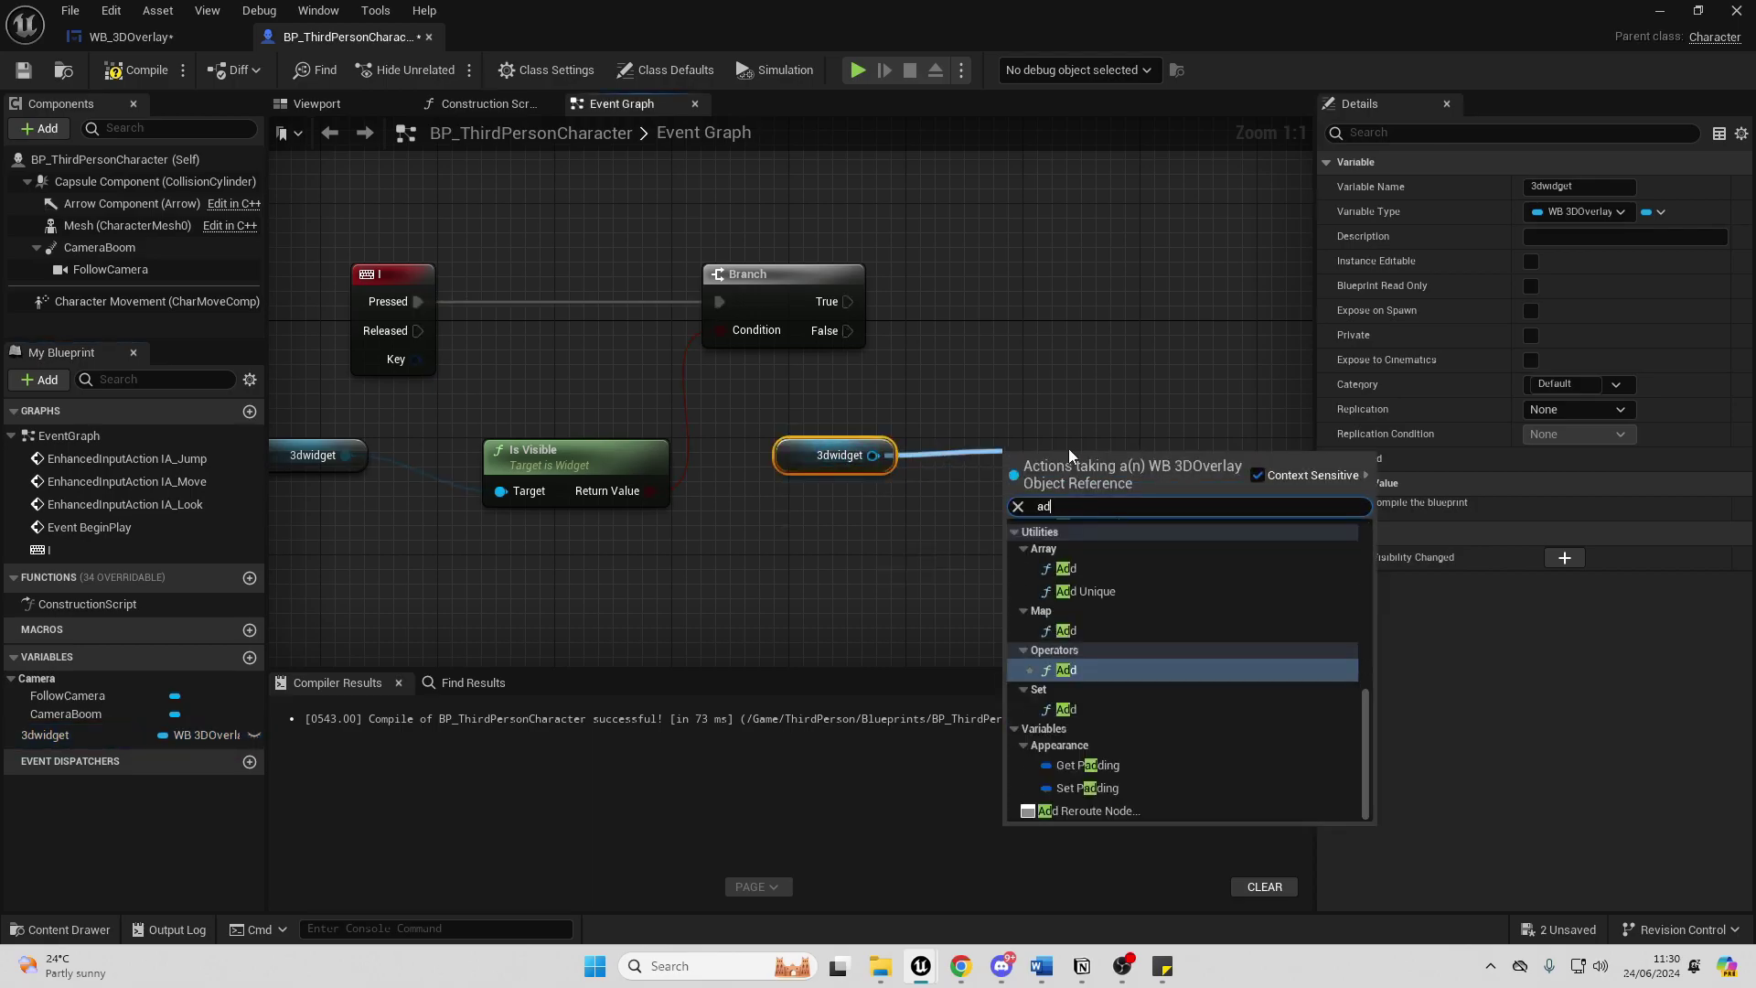
{"action": "type", "text": "d to v"}
{"action": "key", "text": "Return"}
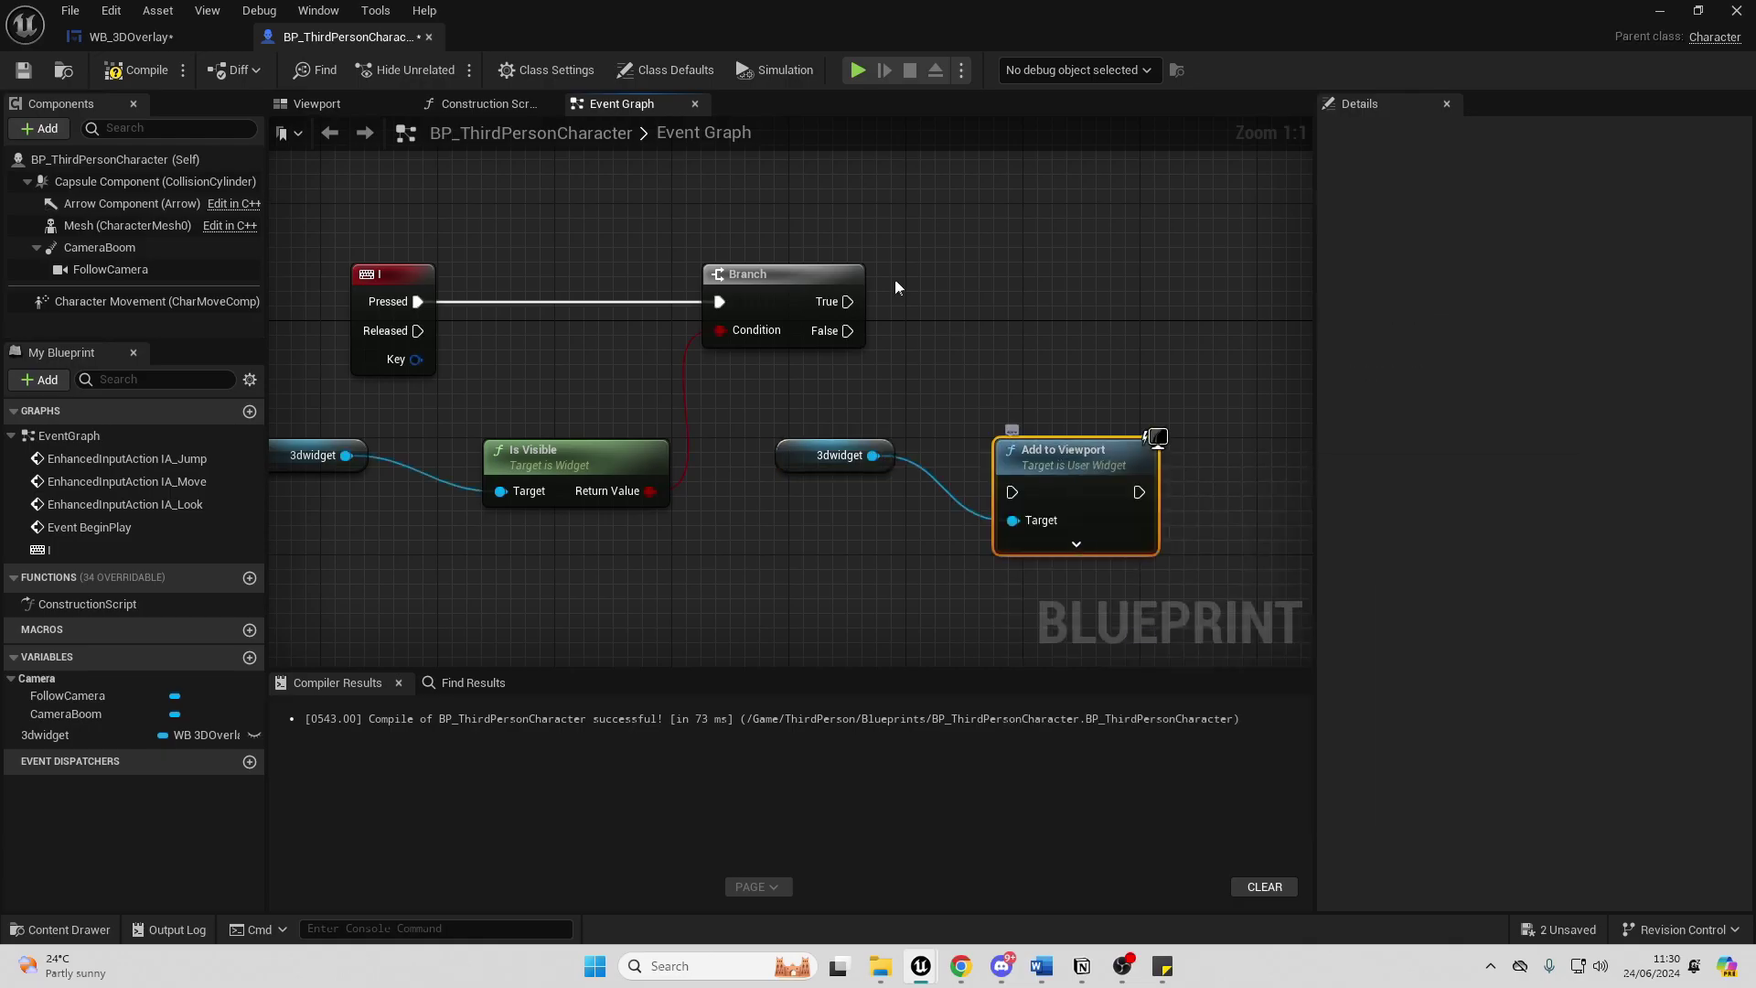
{"action": "left_click_drag", "start_coordinate": [834, 329], "coordinate": [1011, 492]}
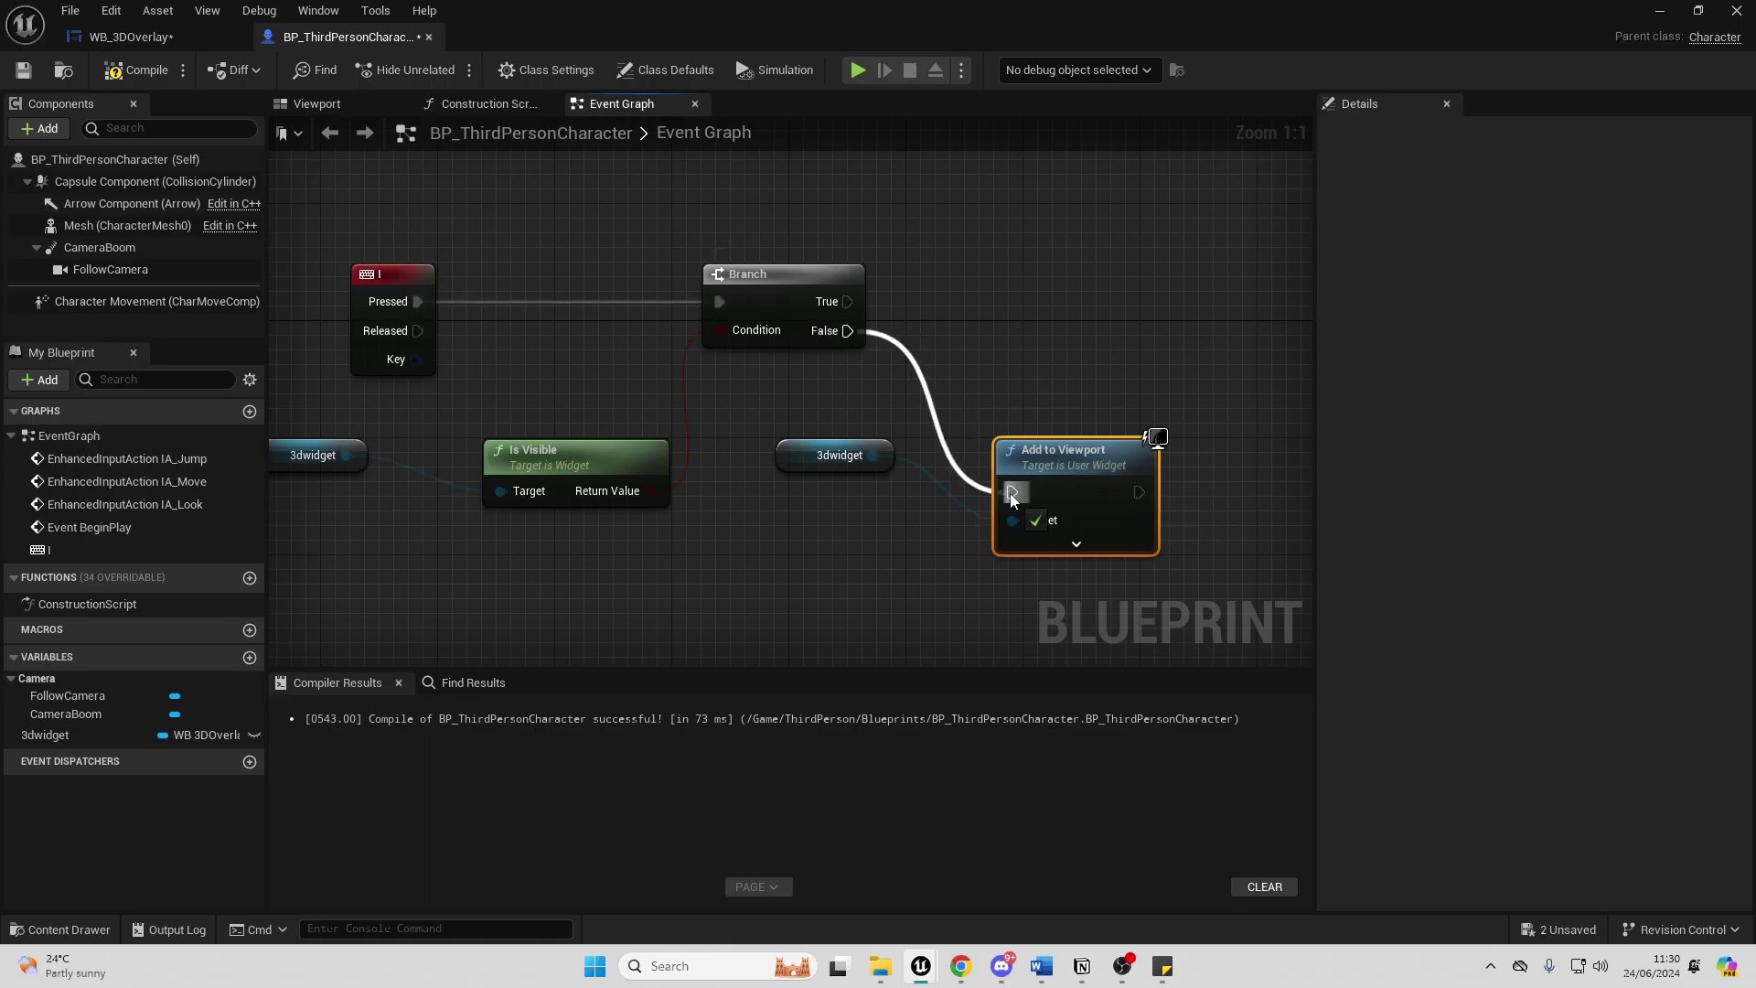
Wire the True output to Remove from Parent on 3dwidget and compile the blueprint.
{"action": "right_click_drag", "start_coordinate": [591, 359], "coordinate": [737, 382]}
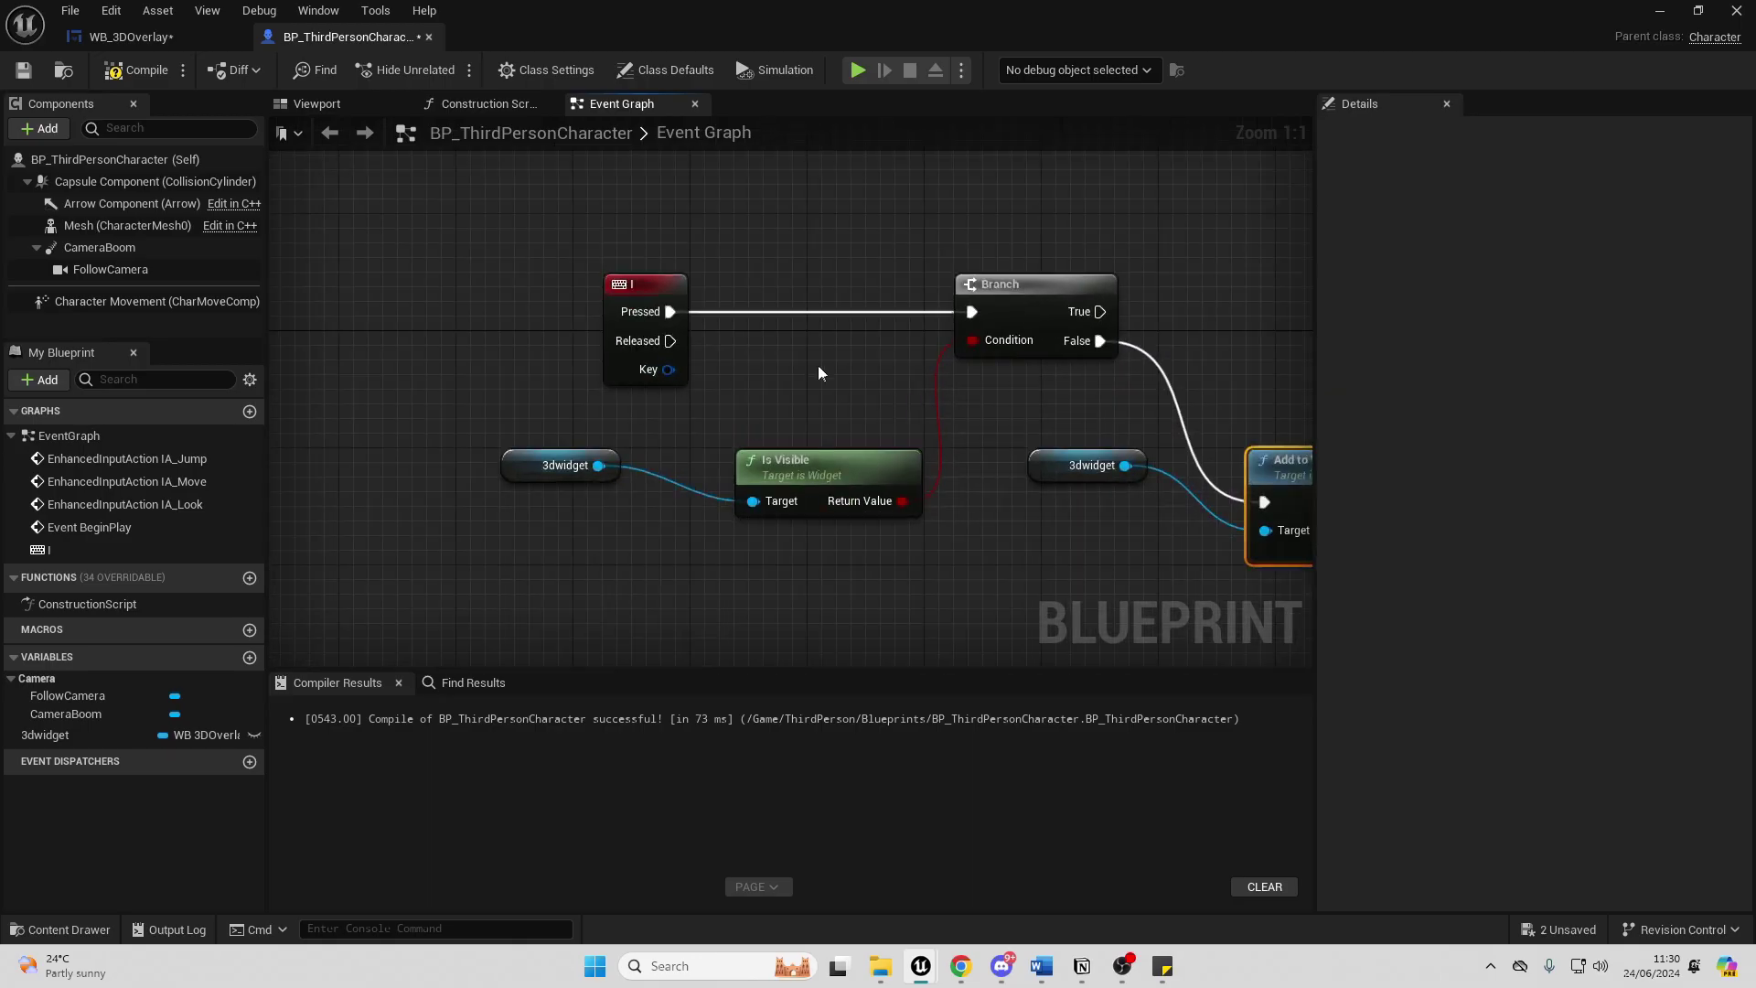
{"action": "right_click_drag", "start_coordinate": [993, 411], "coordinate": [720, 519]}
{"action": "left_click_drag", "start_coordinate": [45, 735], "coordinate": [968, 243]}
{"action": "left_click", "coordinate": [778, 263]}
{"action": "type", "text": "re"}
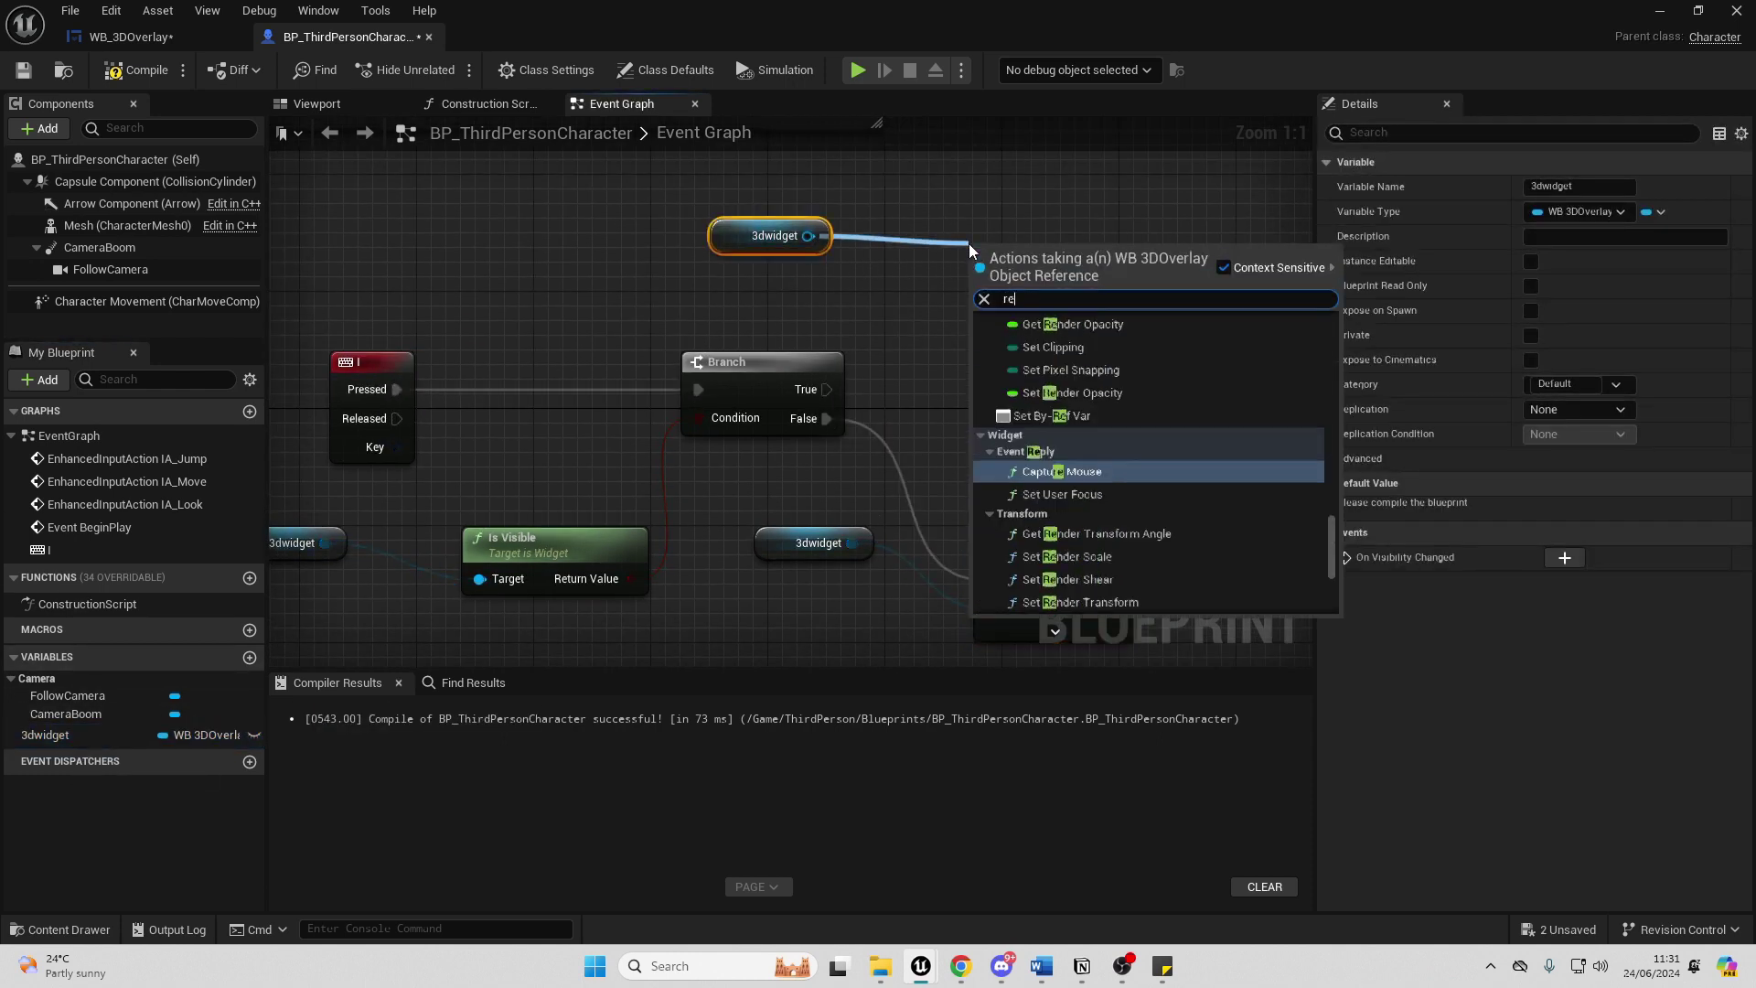
{"action": "type", "text": "move from"}
{"action": "key", "text": "Return"}
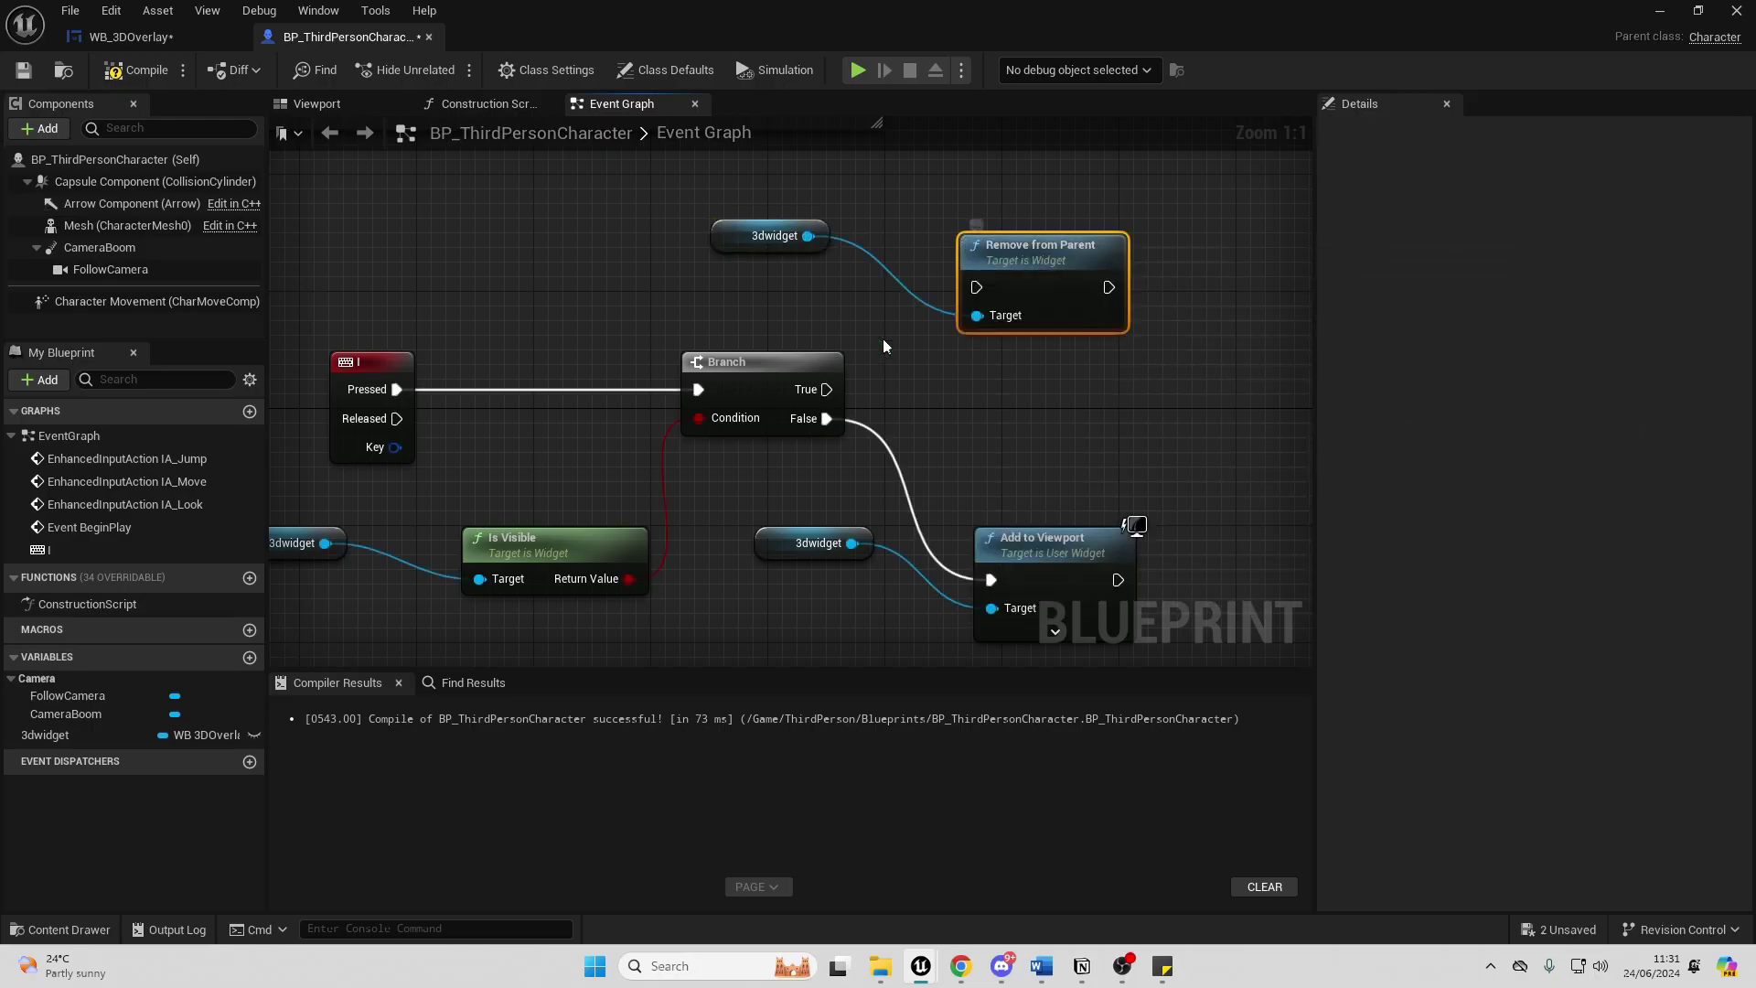
{"action": "left_click_drag", "start_coordinate": [814, 395], "coordinate": [1031, 263]}
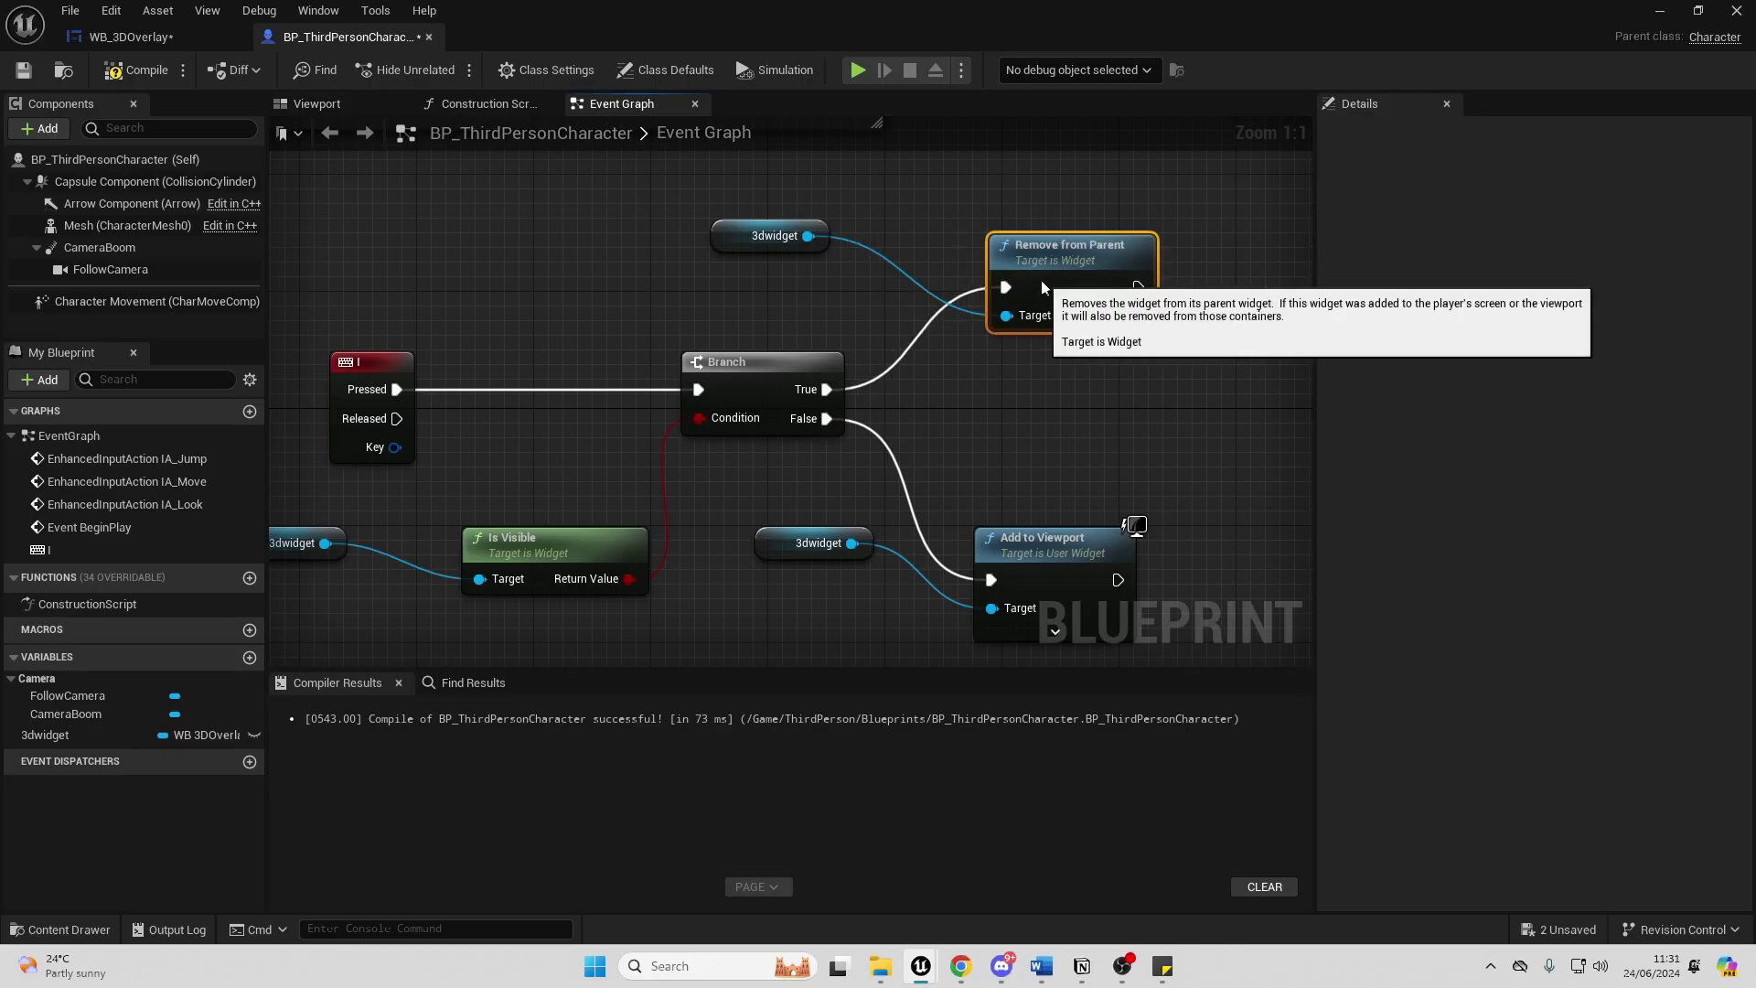
{"action": "left_click", "coordinate": [119, 70]}
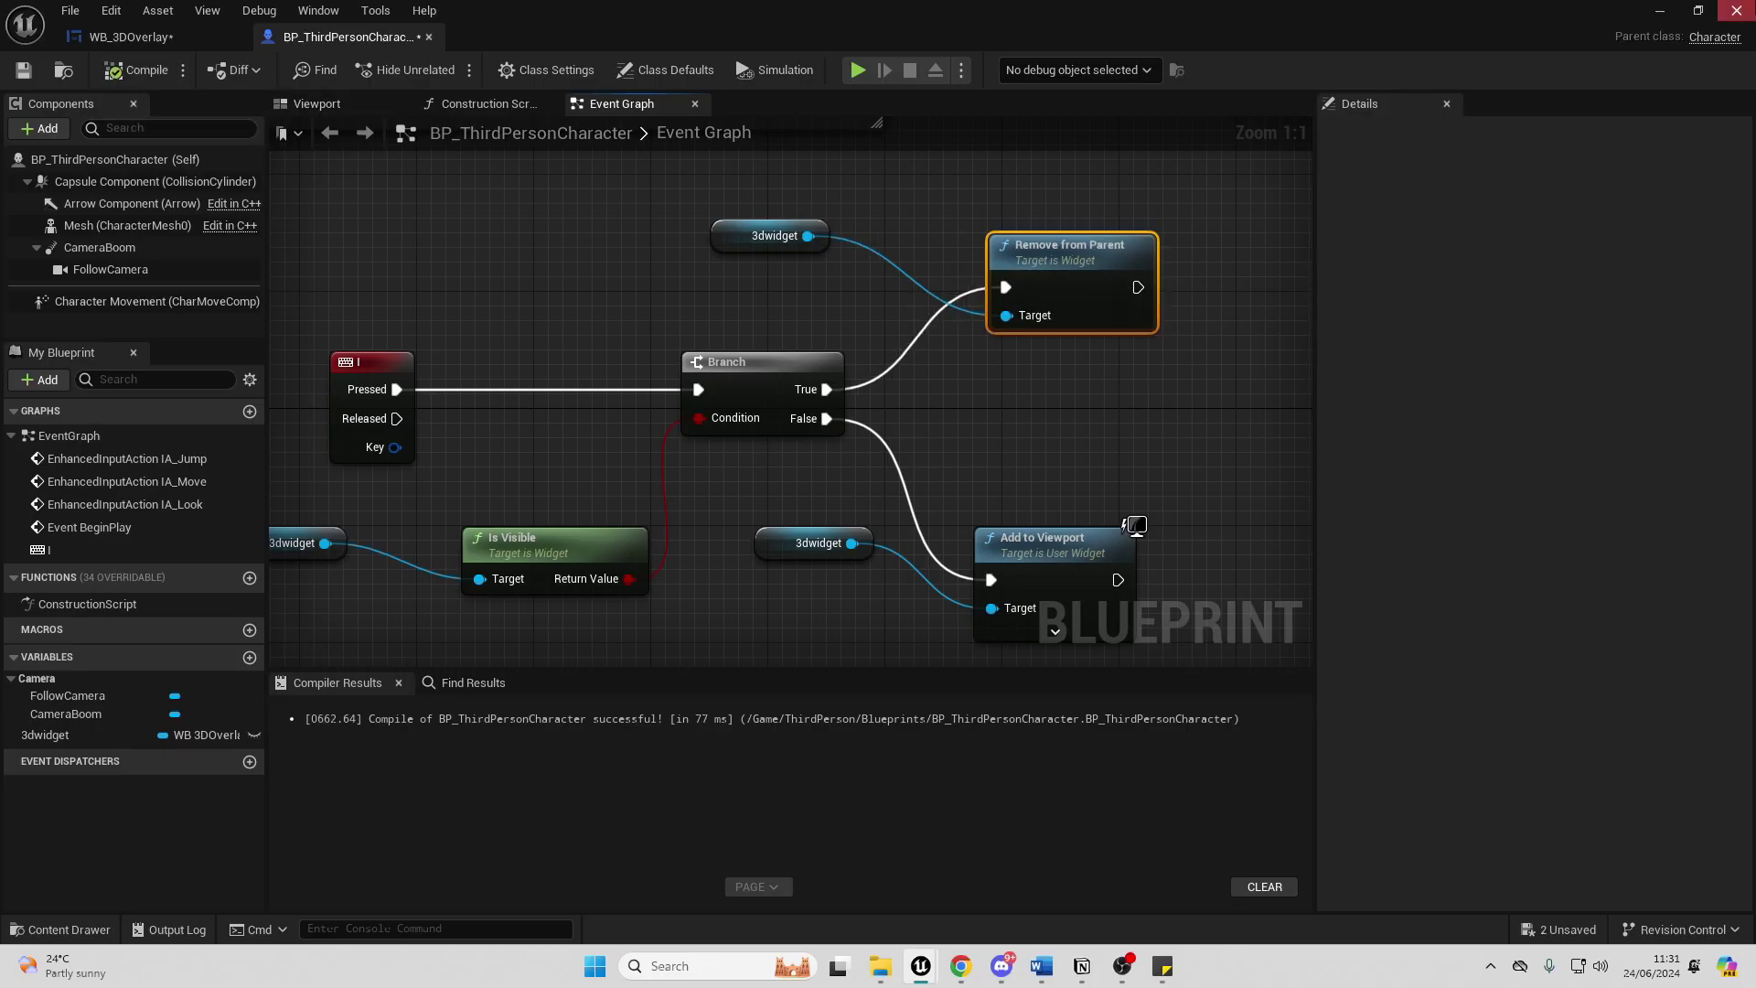
{"action": "left_click", "coordinate": [1657, 11]}
{"action": "key", "text": "alt+p"}
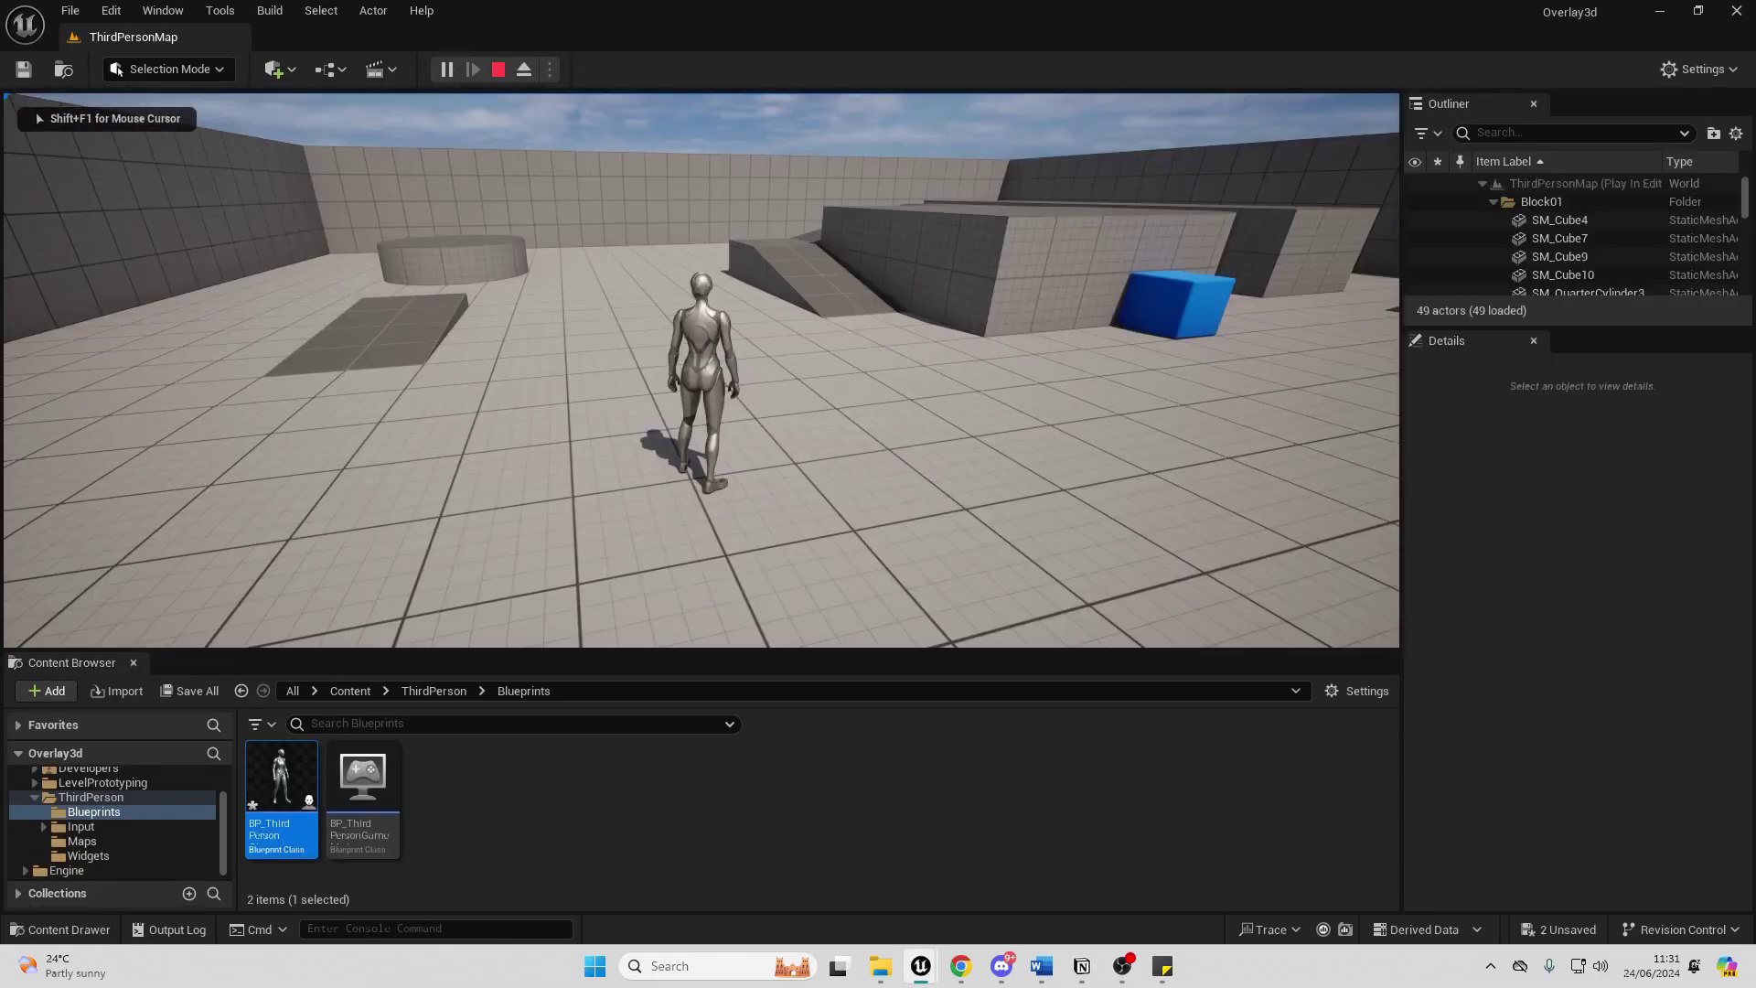
{"action": "key", "text": "w"}
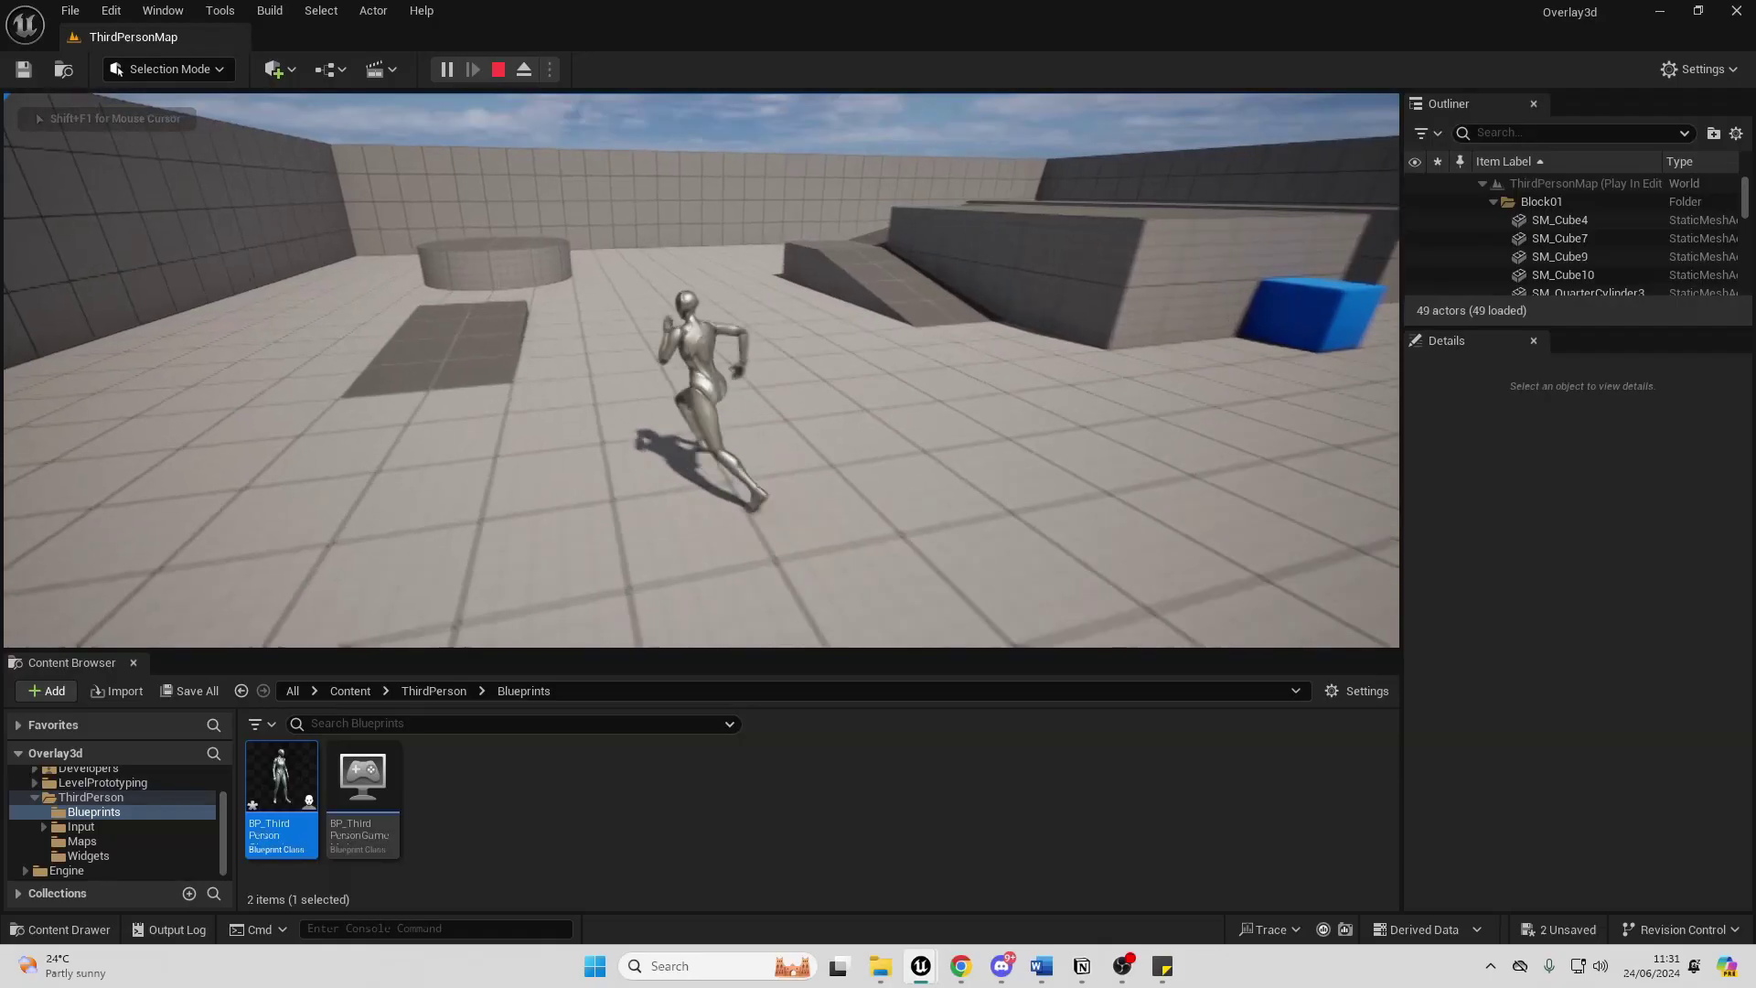
{"action": "key", "text": "a"}
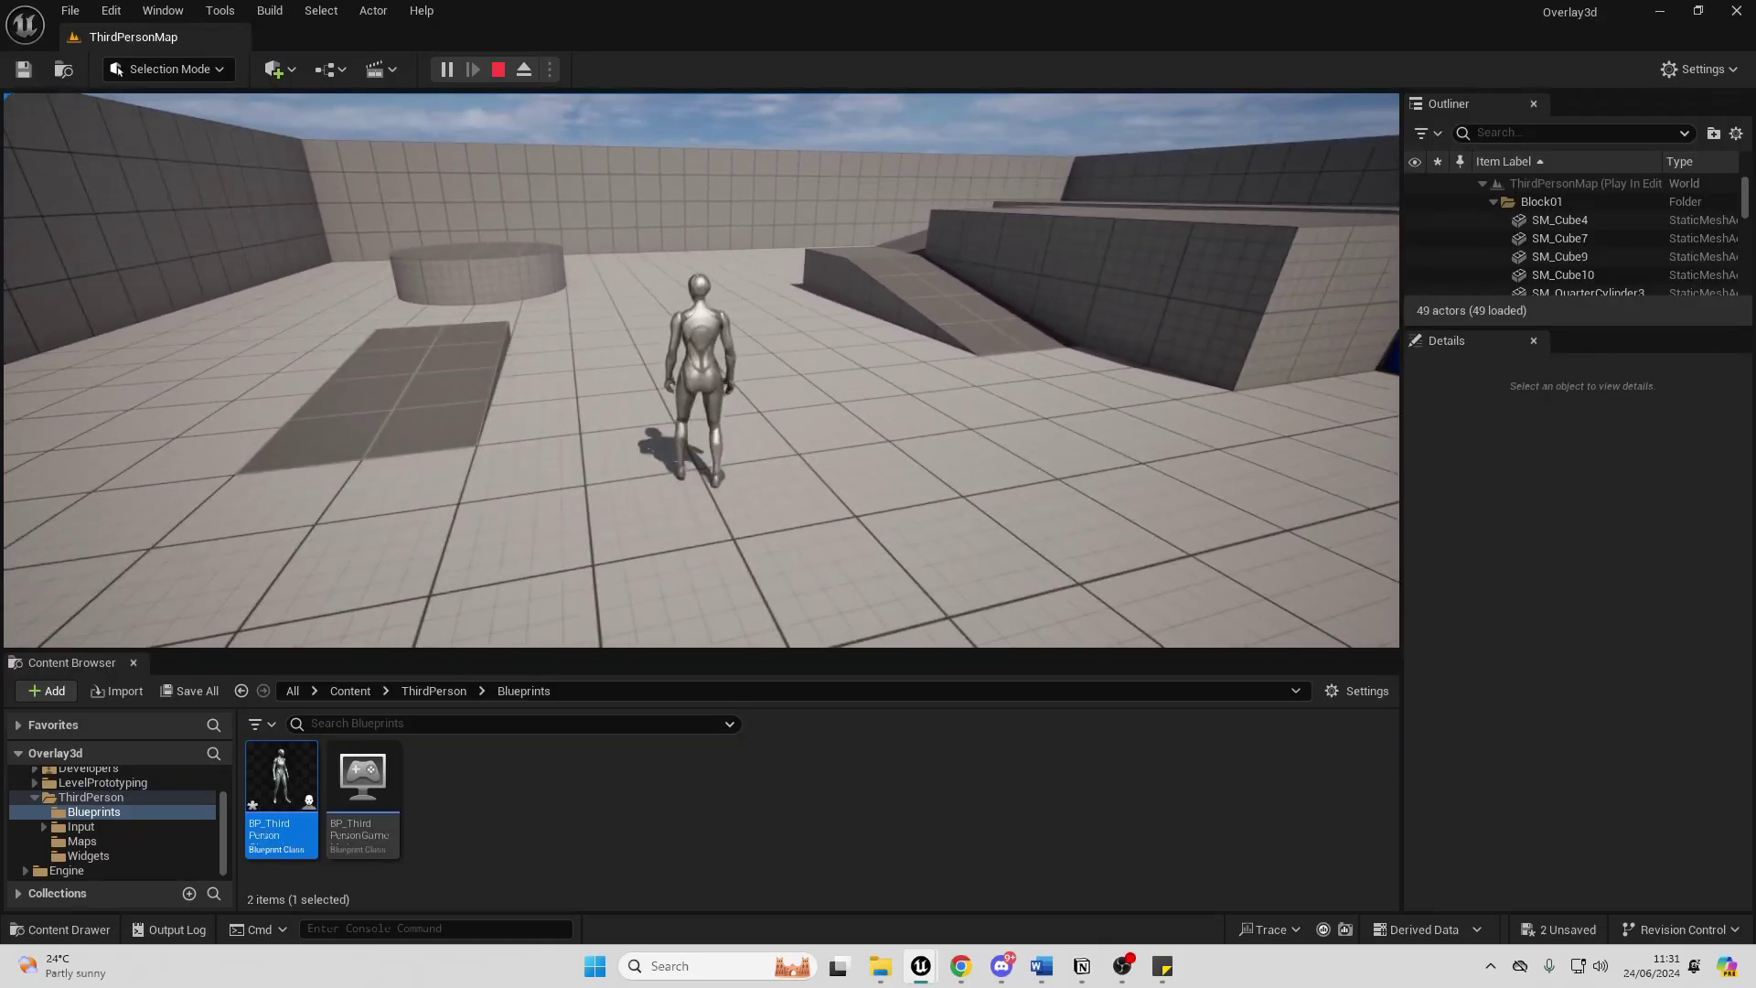
{"action": "key", "text": "Escape"}
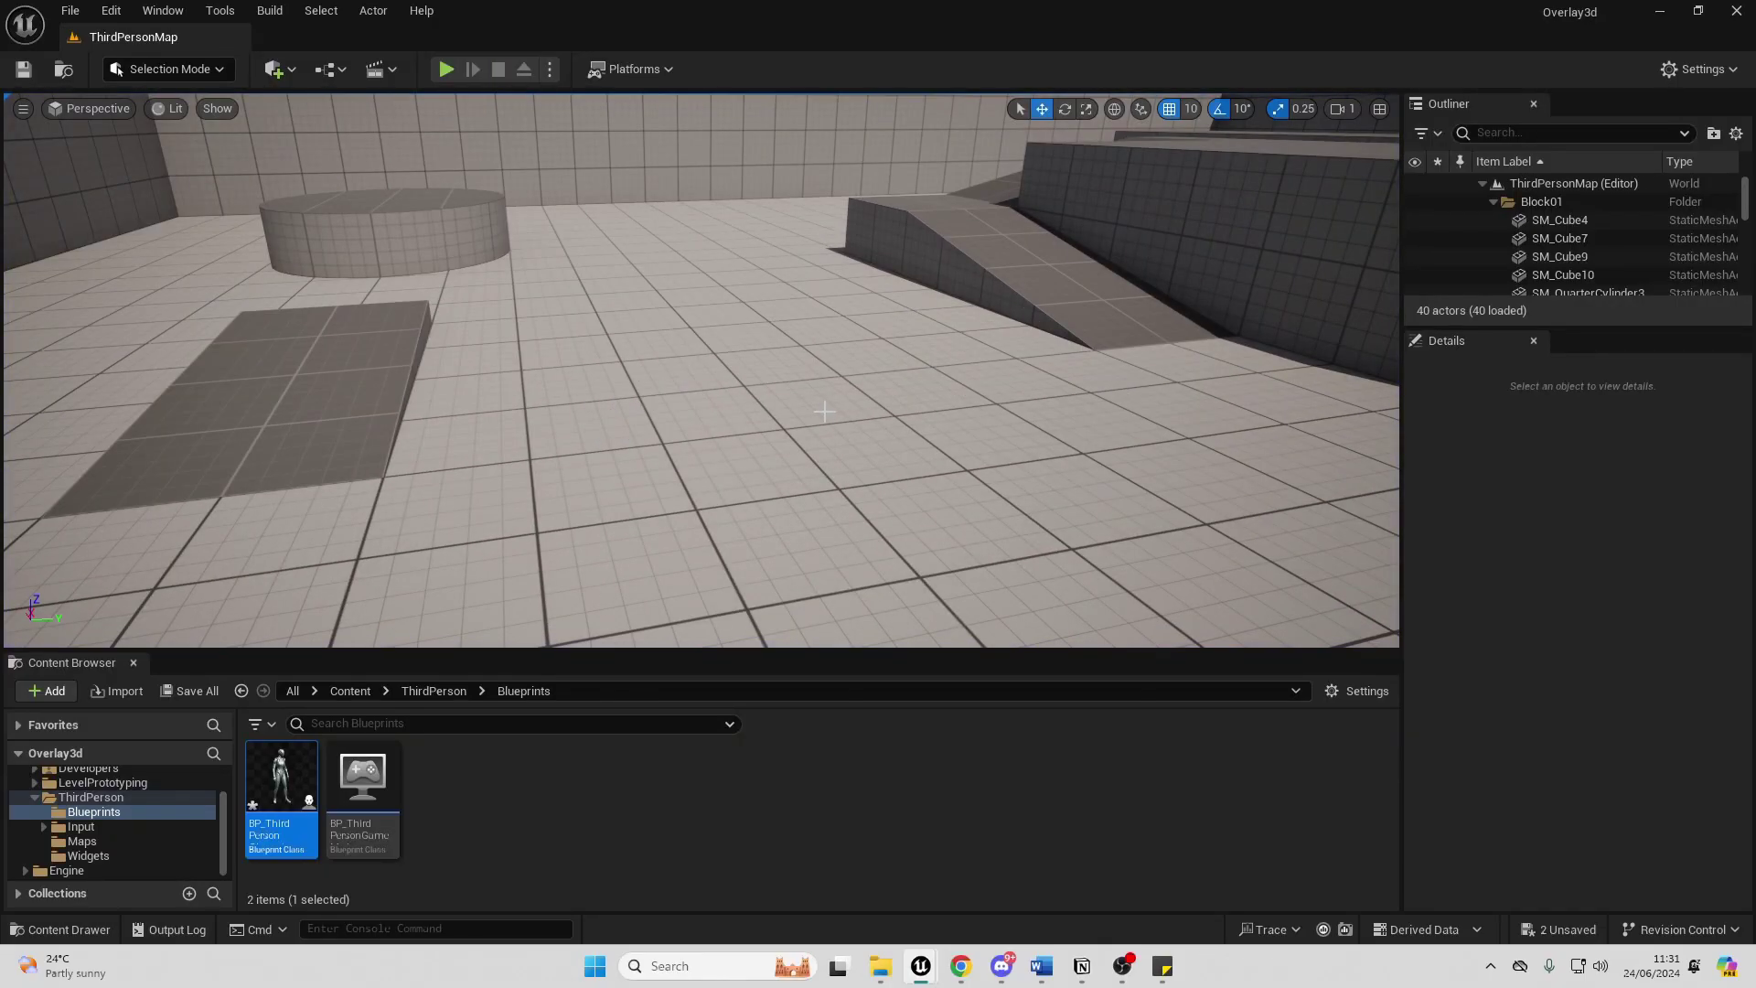
{"action": "double_click", "coordinate": [281, 778]}
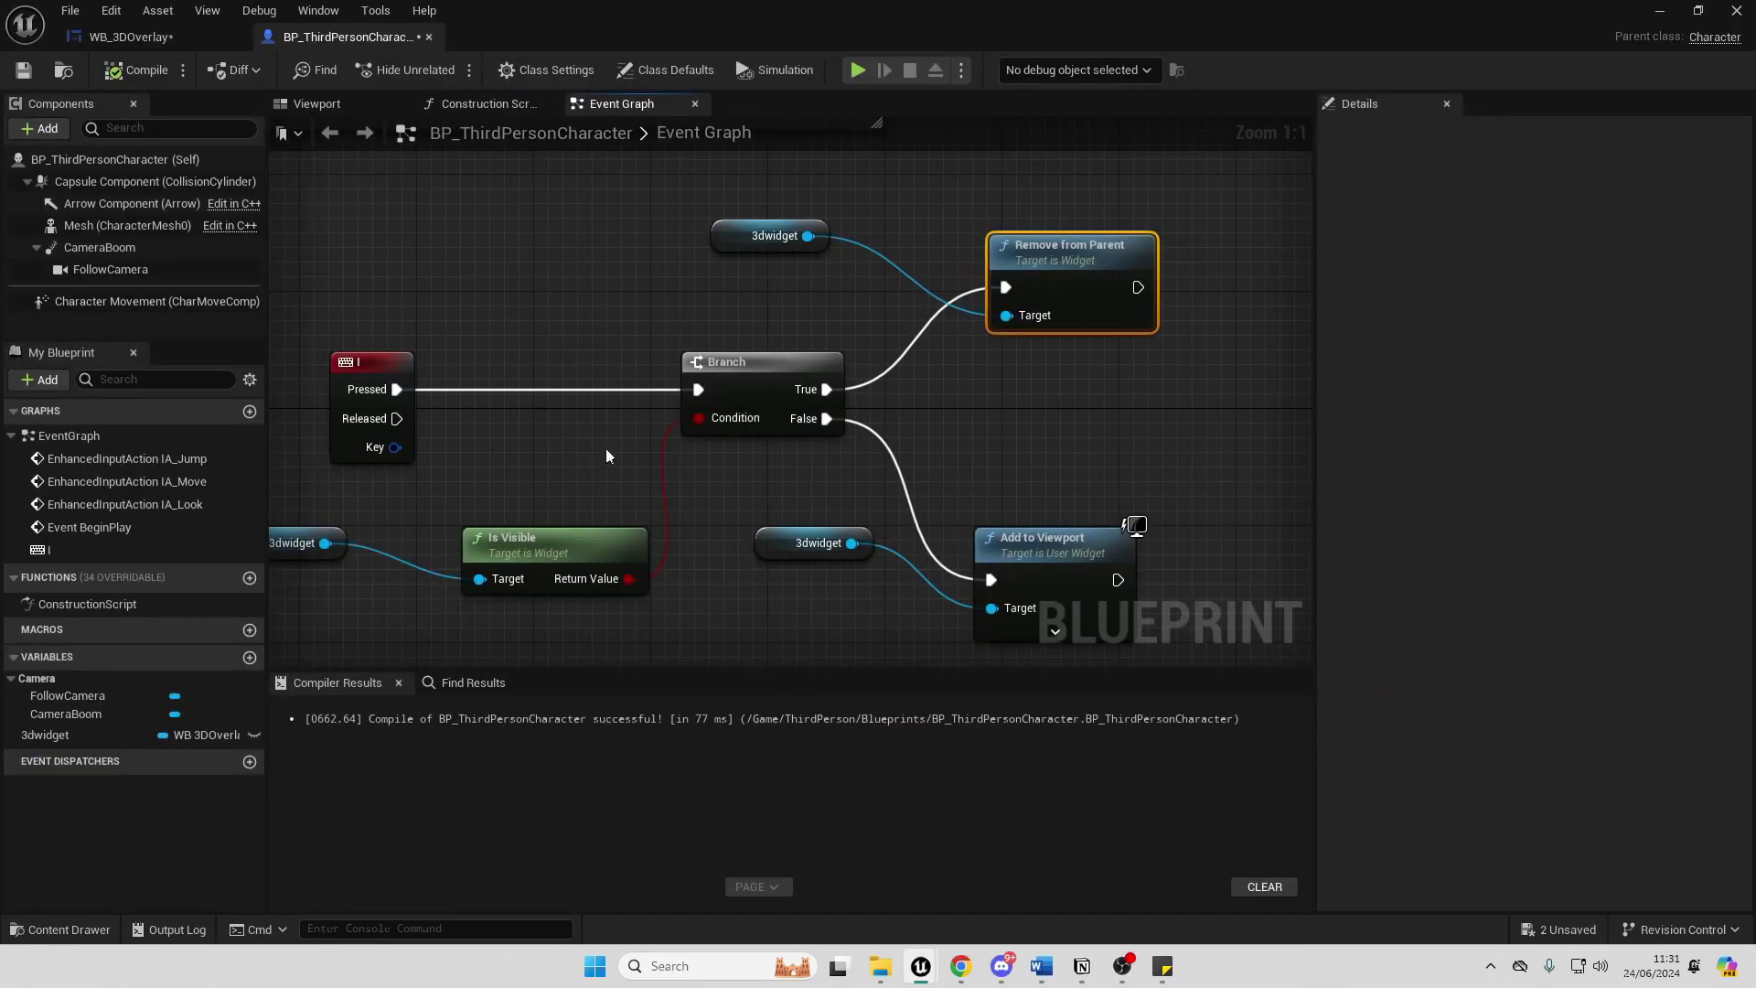
Add a Scene Capture Component 2D to the character in the Viewport.
{"action": "left_click", "coordinate": [349, 100]}
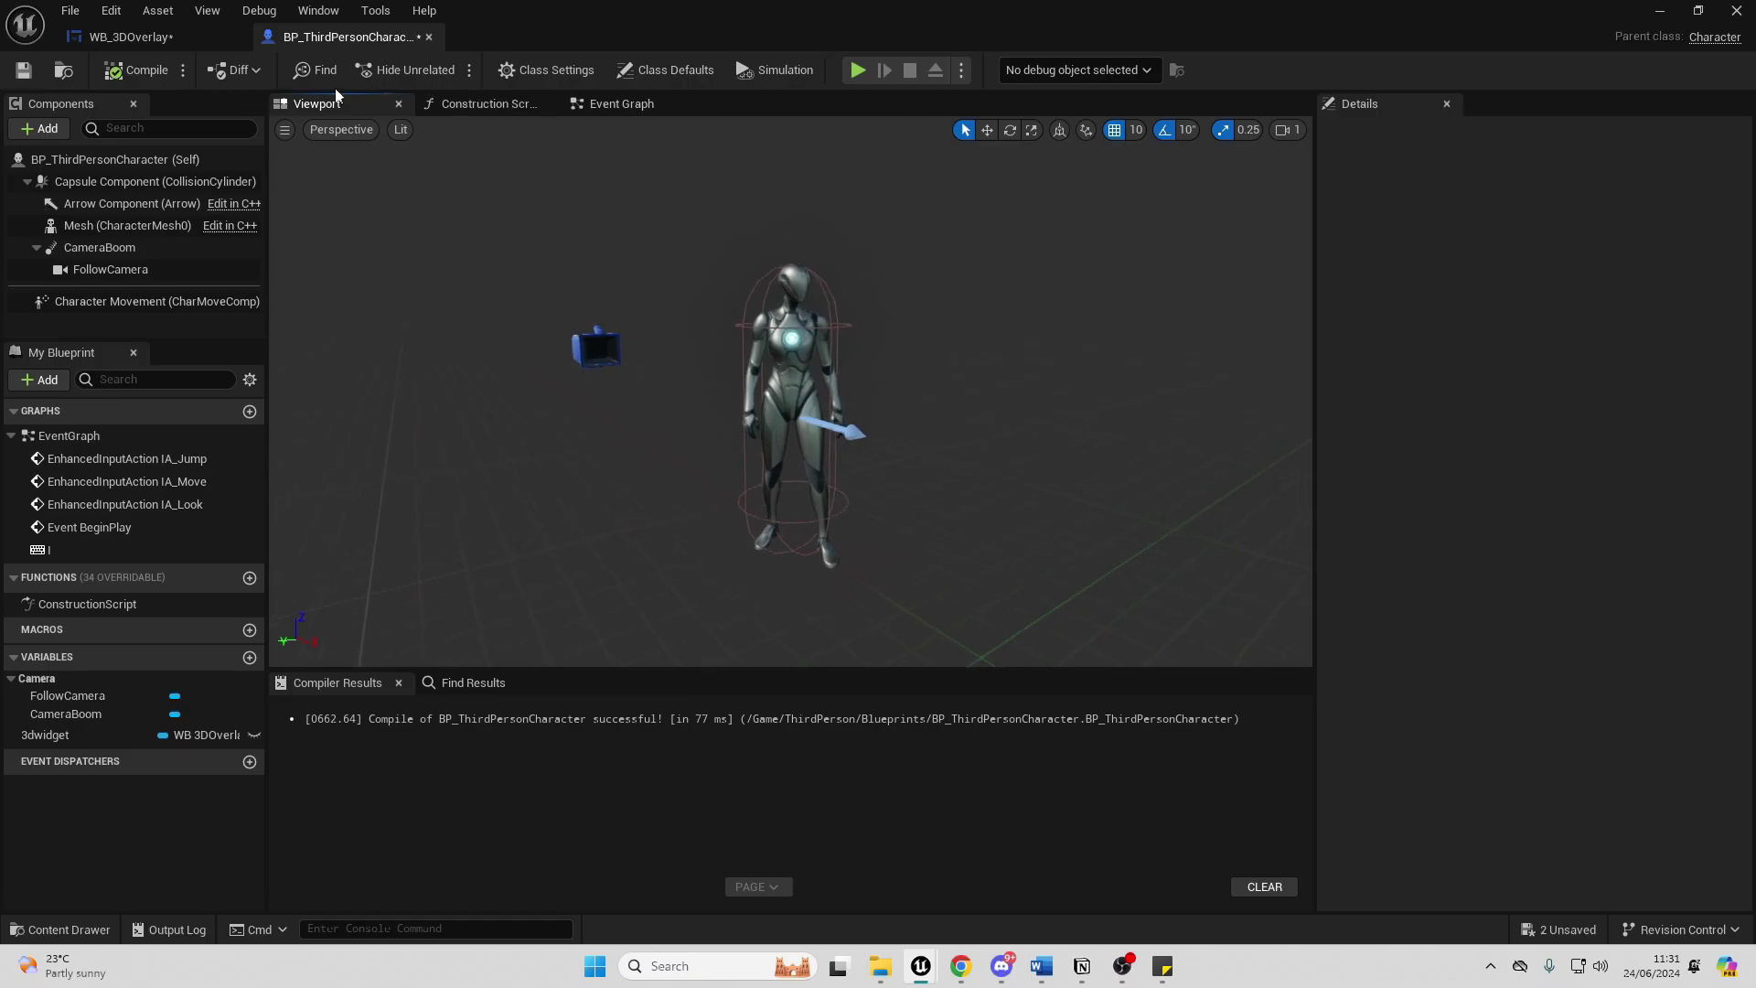
{"action": "left_click", "coordinate": [50, 129]}
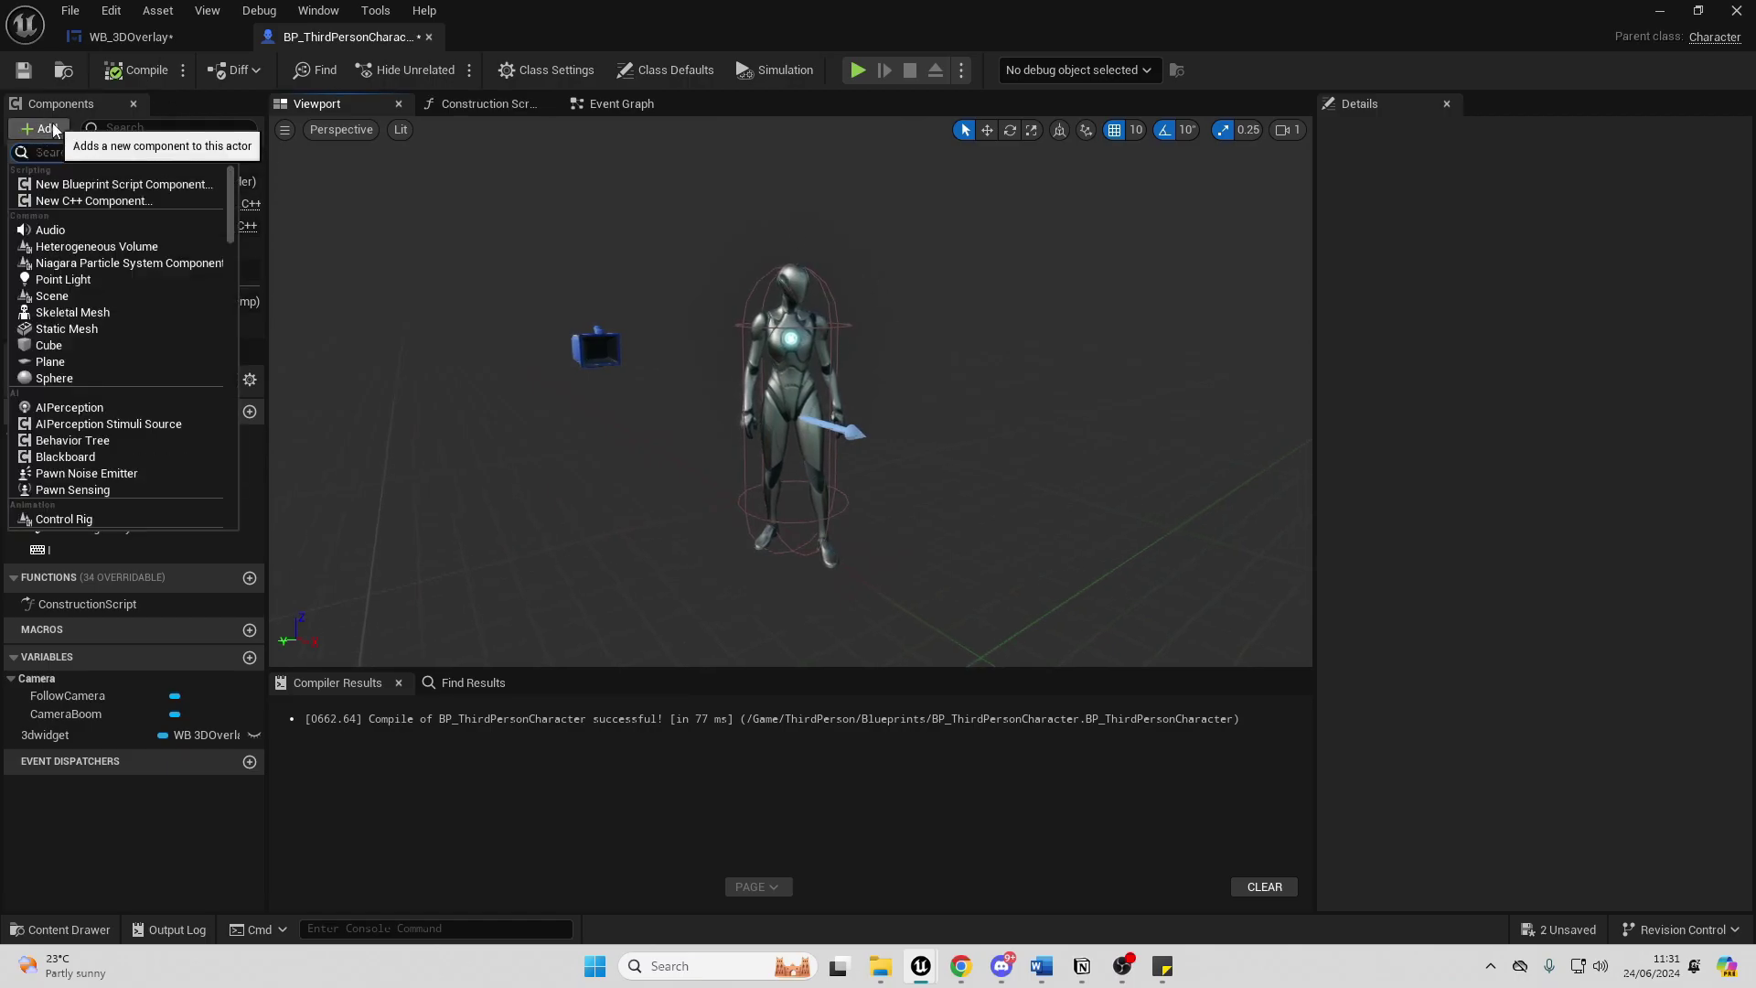
{"action": "type", "text": "sce"}
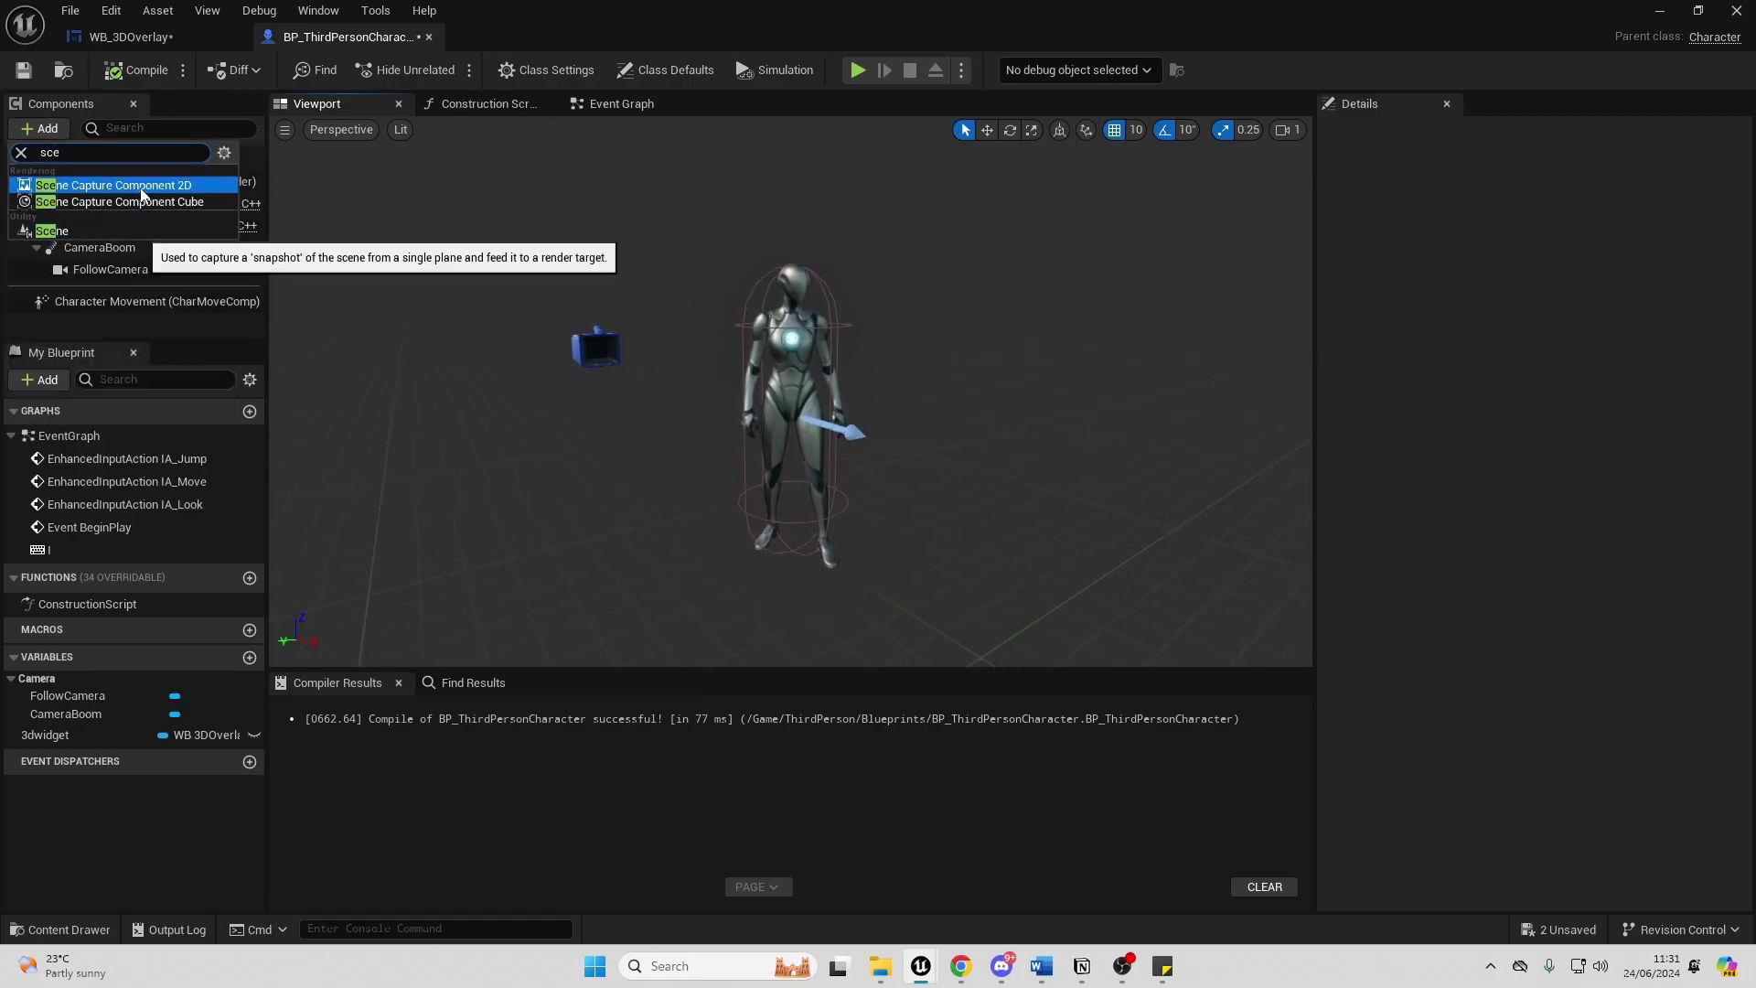
{"action": "left_click", "coordinate": [142, 194]}
Place the capture at X 200, Z 20 and rotate it 180° to face the mannequin.
{"action": "scroll", "coordinate": [749, 292], "scroll_direction": "down", "scroll_amount": 2}
{"action": "left_click_drag", "start_coordinate": [837, 416], "coordinate": [1094, 534]}
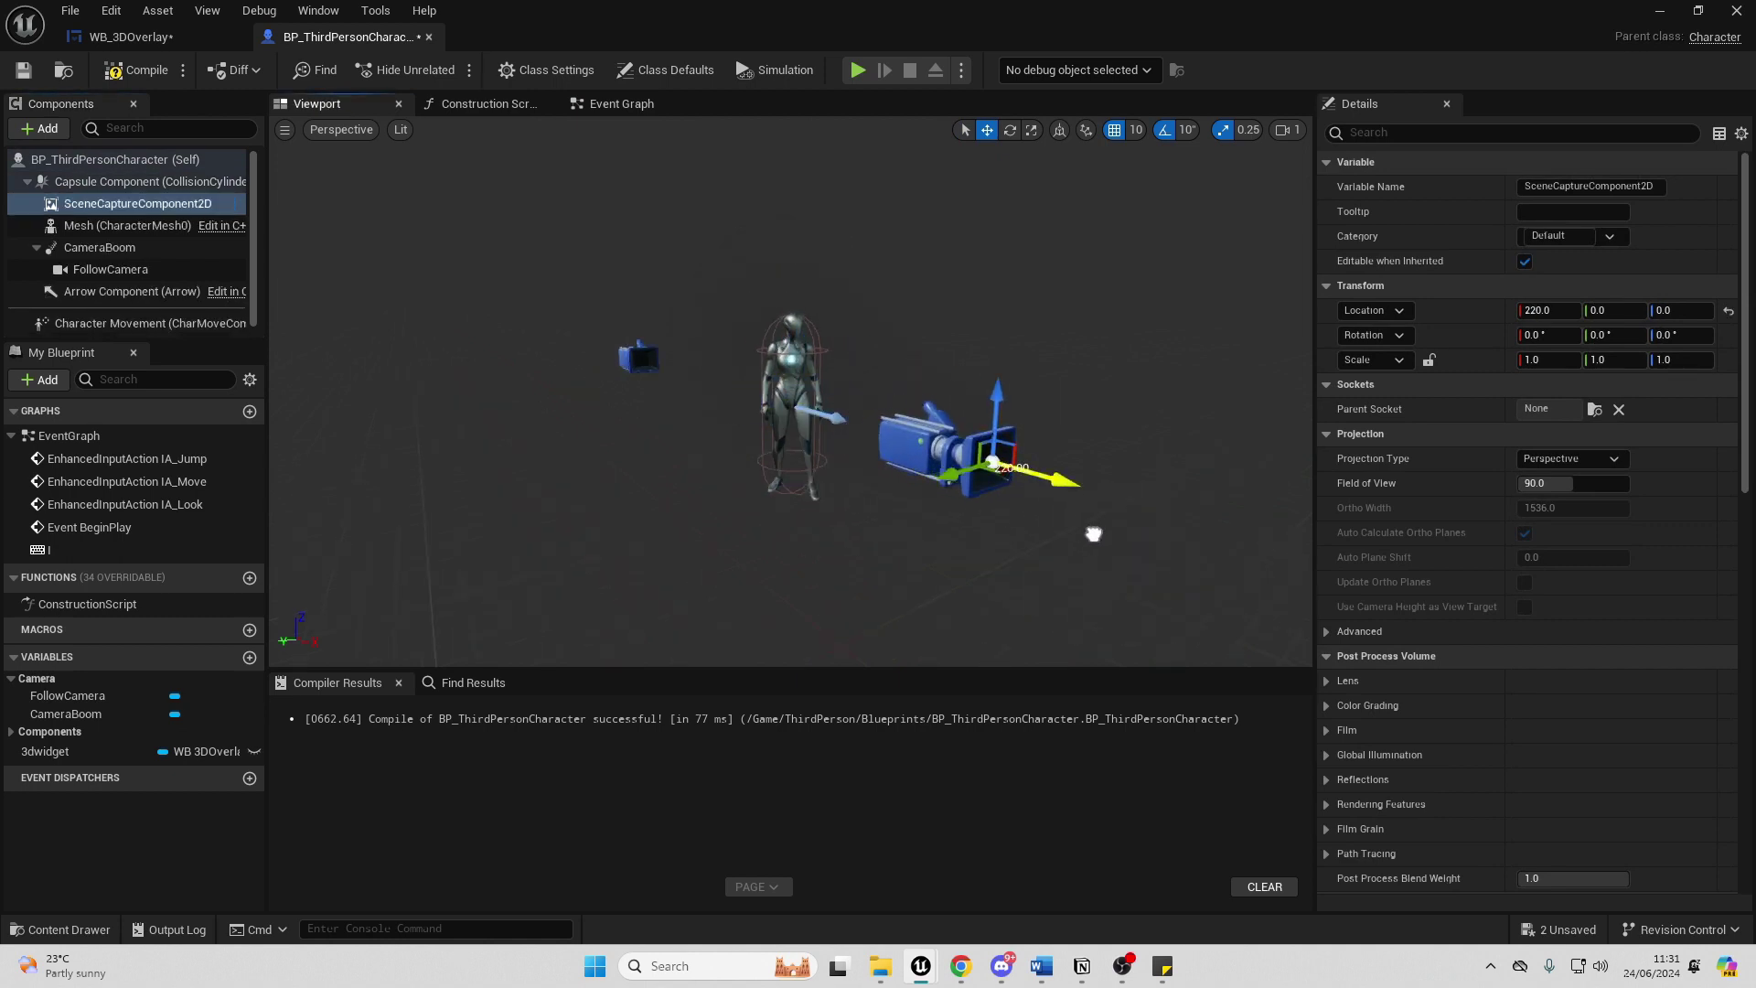
{"action": "left_click", "coordinate": [1009, 129]}
{"action": "left_click_drag", "start_coordinate": [991, 490], "coordinate": [920, 460]}
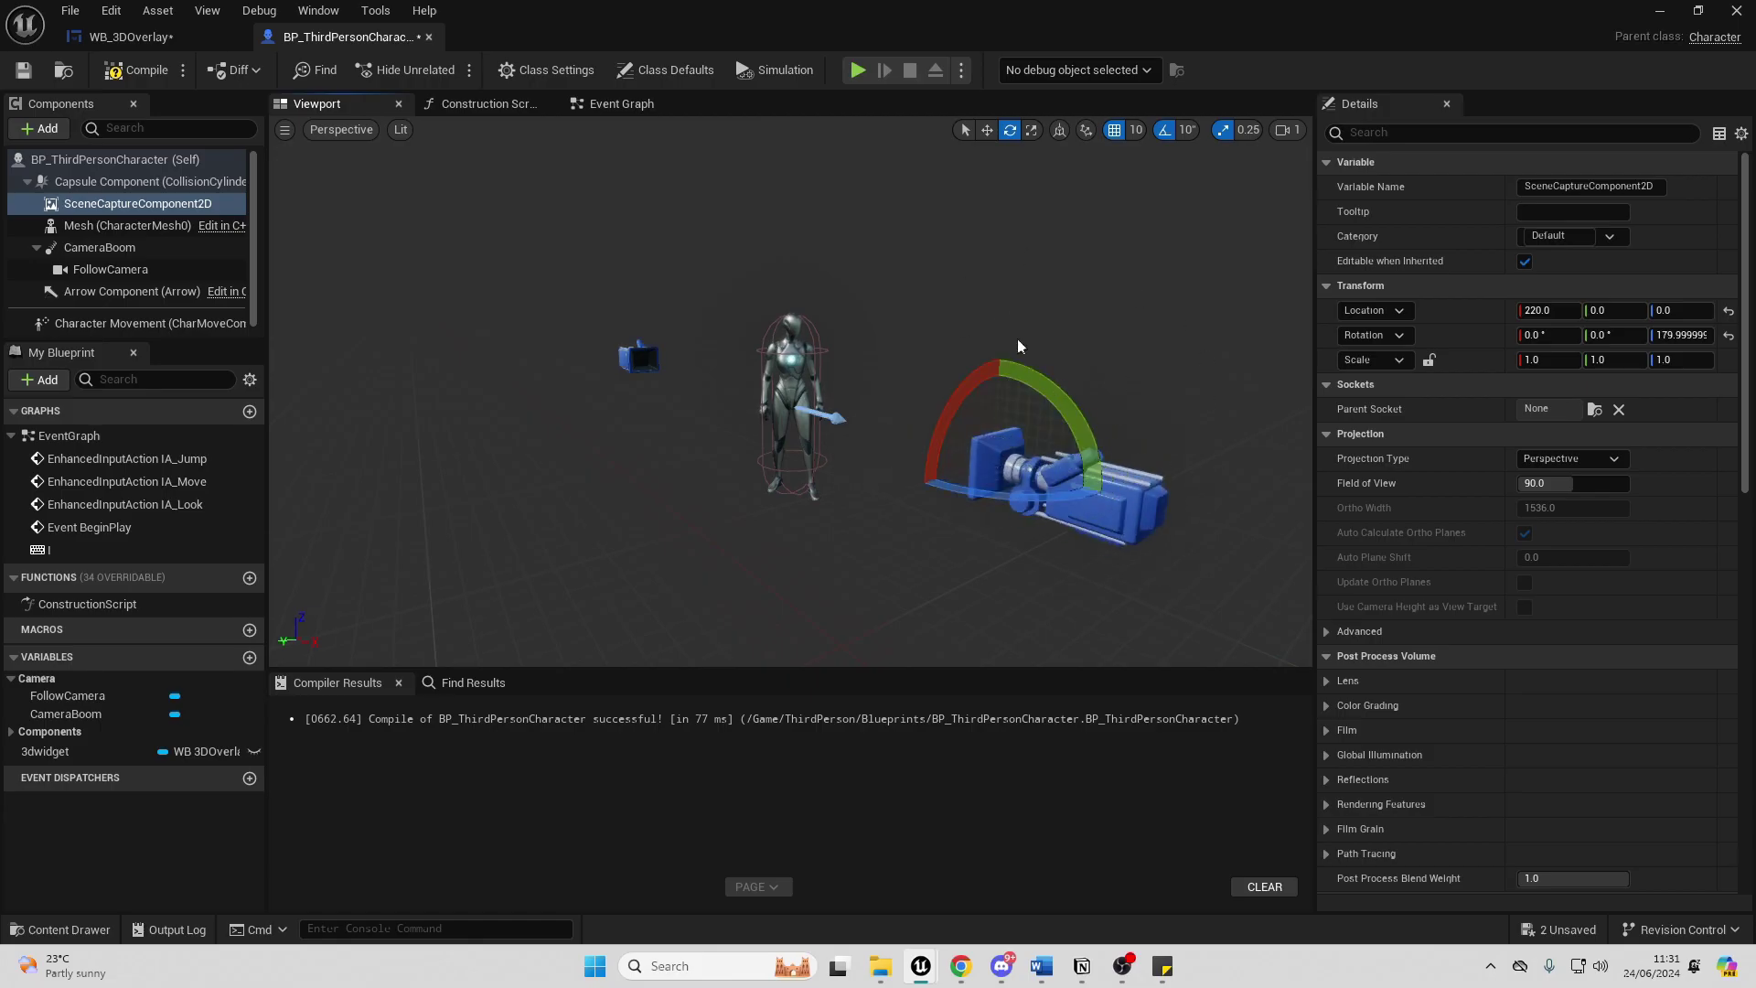
{"action": "left_click", "coordinate": [986, 129]}
{"action": "scroll", "coordinate": [988, 394], "scroll_direction": "down", "scroll_amount": 2}
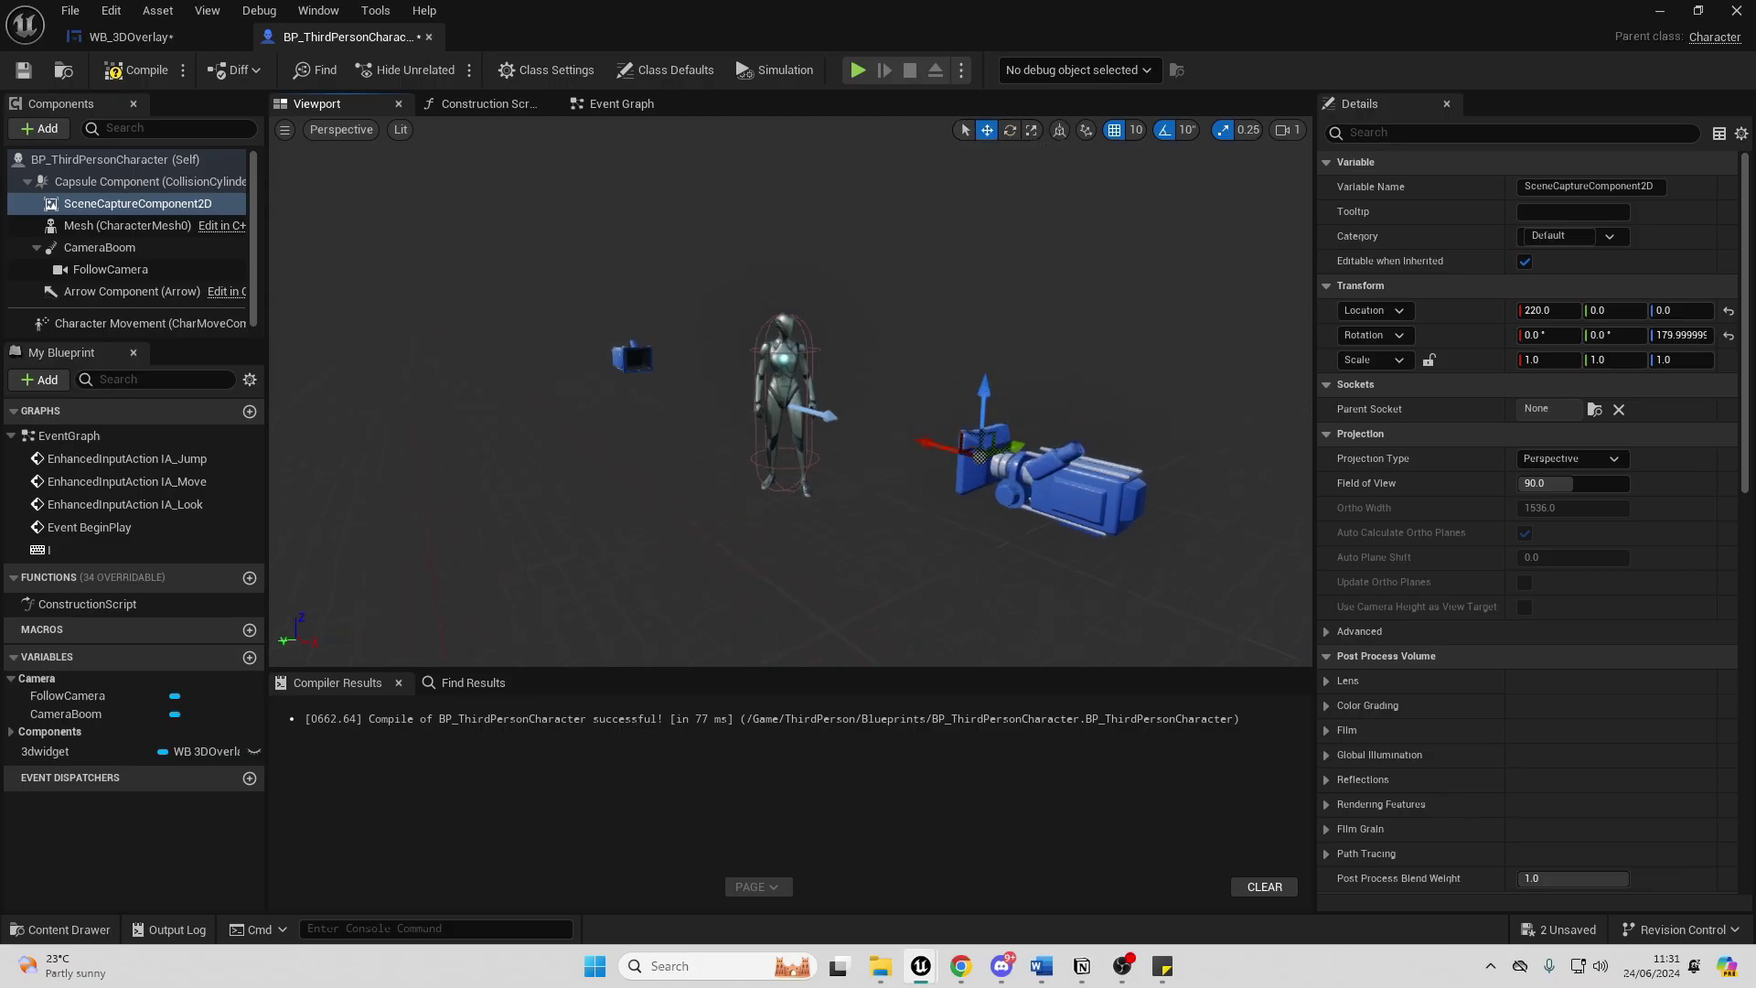
{"action": "left_click_drag", "start_coordinate": [988, 395], "coordinate": [986, 366]}
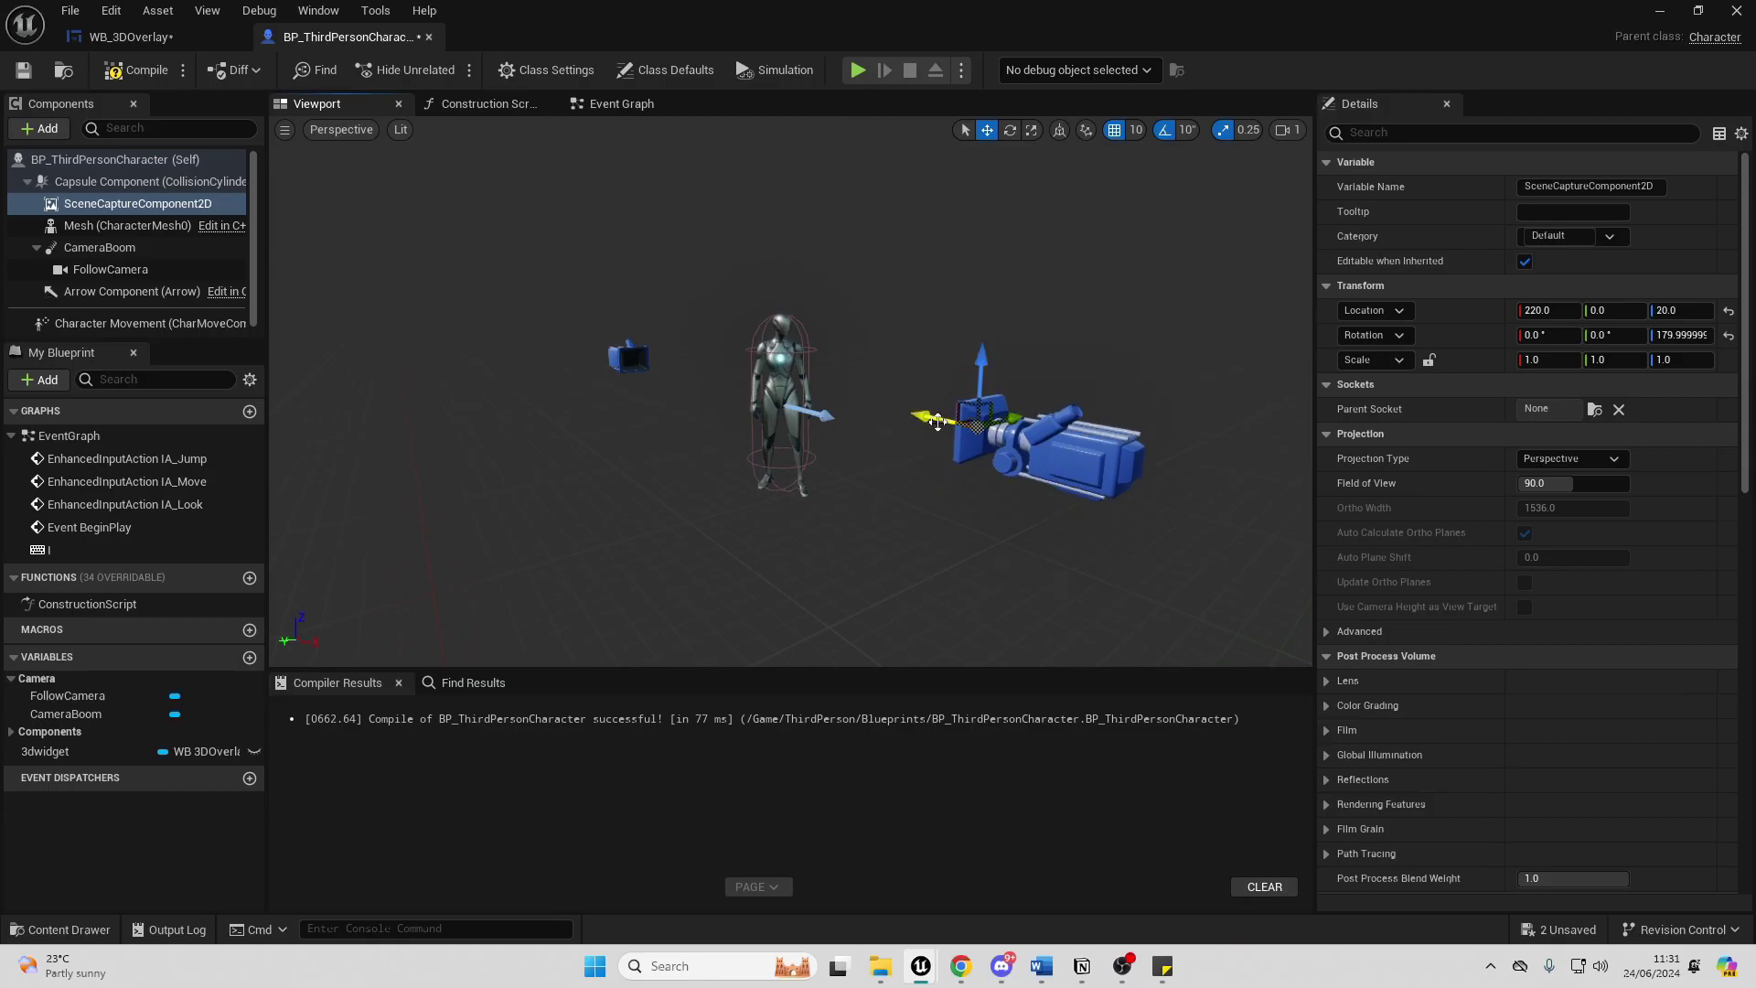
{"action": "left_click_drag", "start_coordinate": [938, 422], "coordinate": [912, 408]}
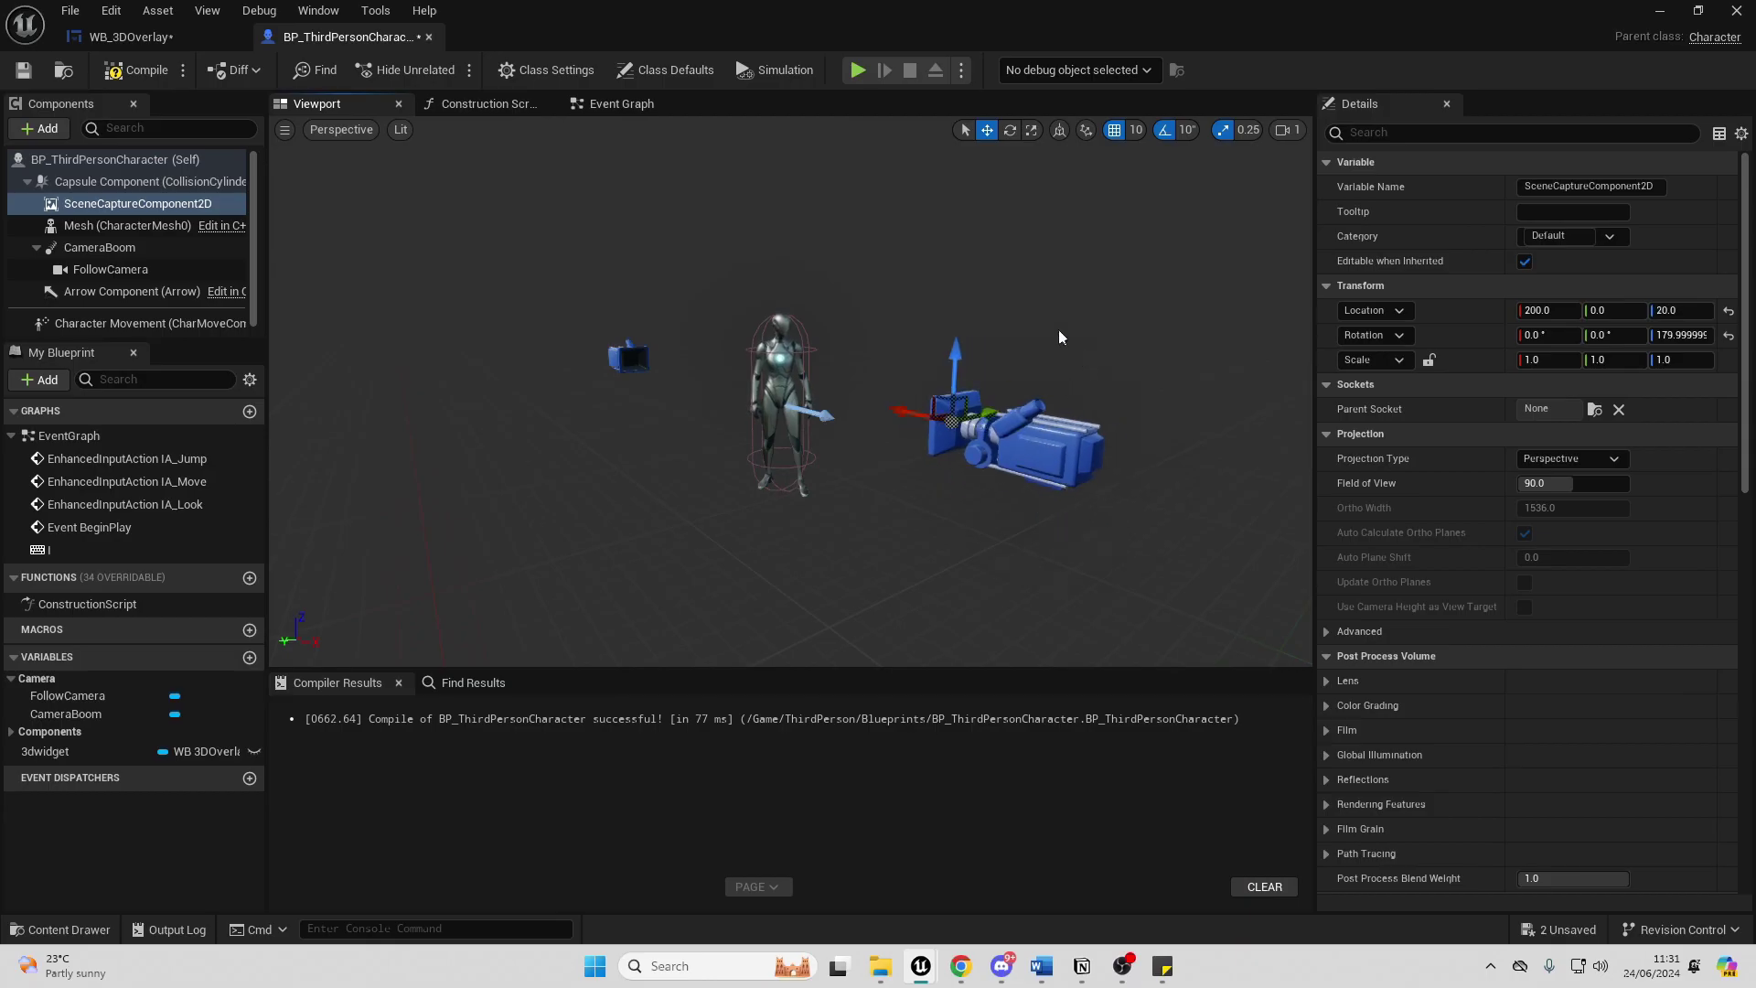
{"action": "scroll", "coordinate": [1457, 439], "scroll_direction": "down", "scroll_amount": 10}
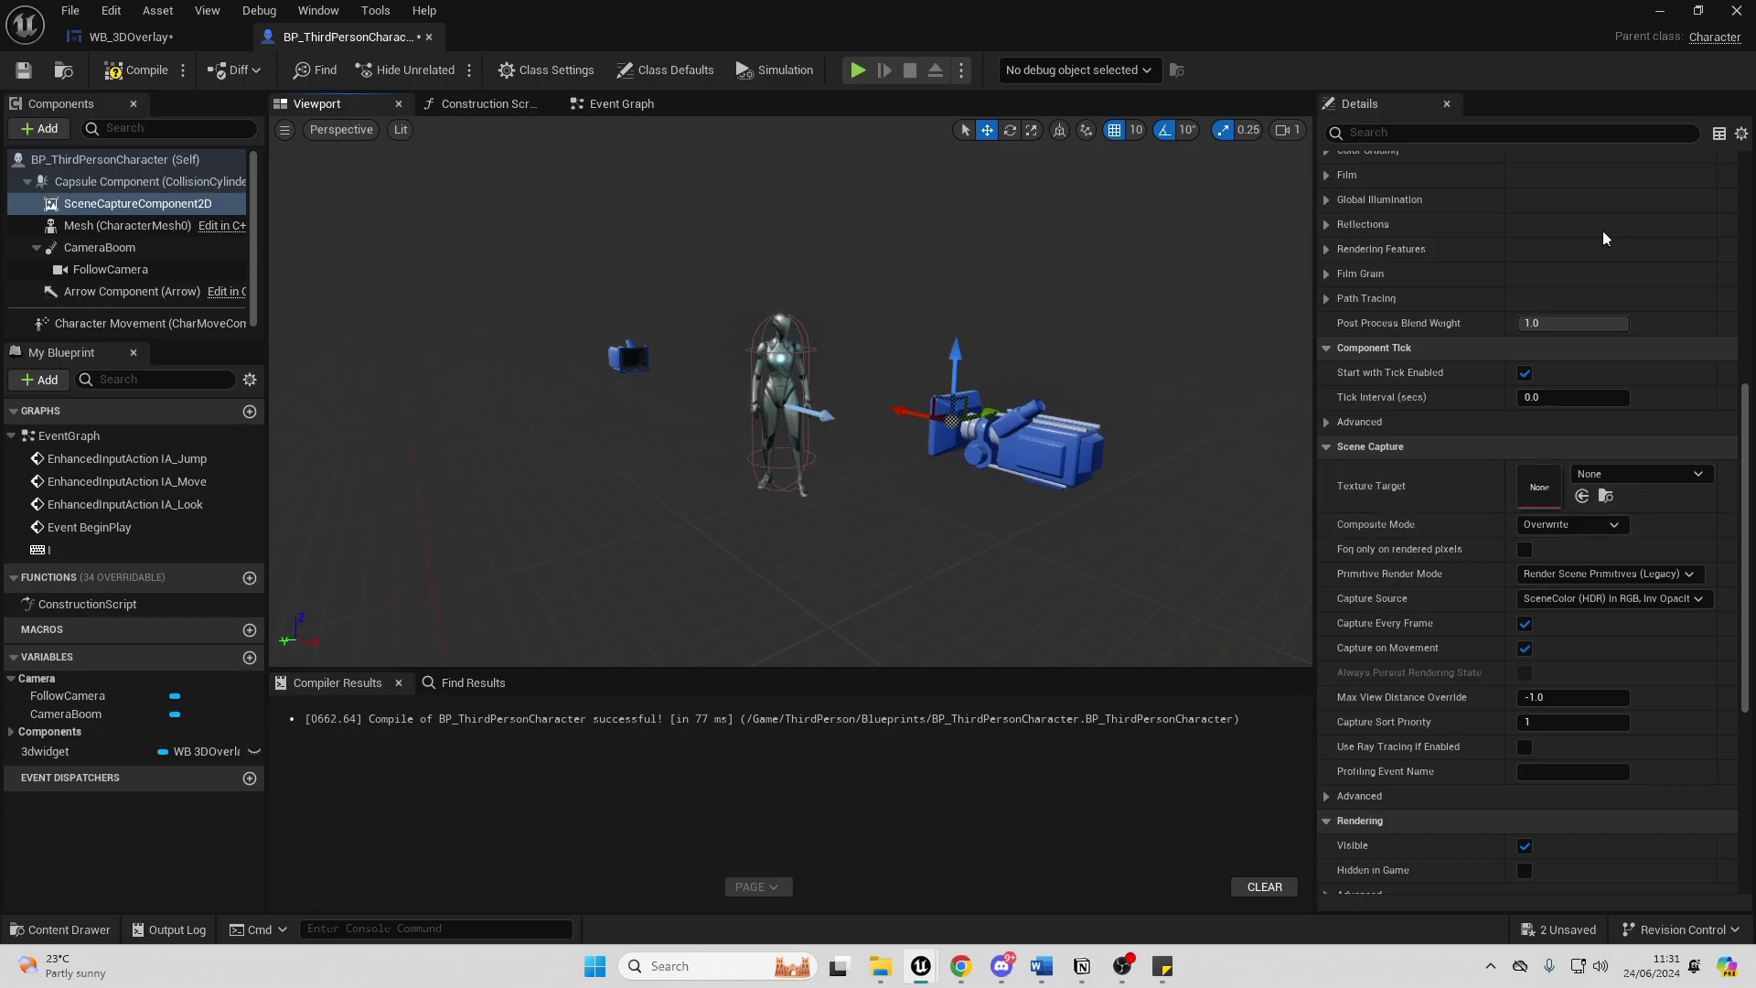
{"action": "left_click", "coordinate": [1658, 10]}
{"action": "left_click", "coordinate": [91, 797]}
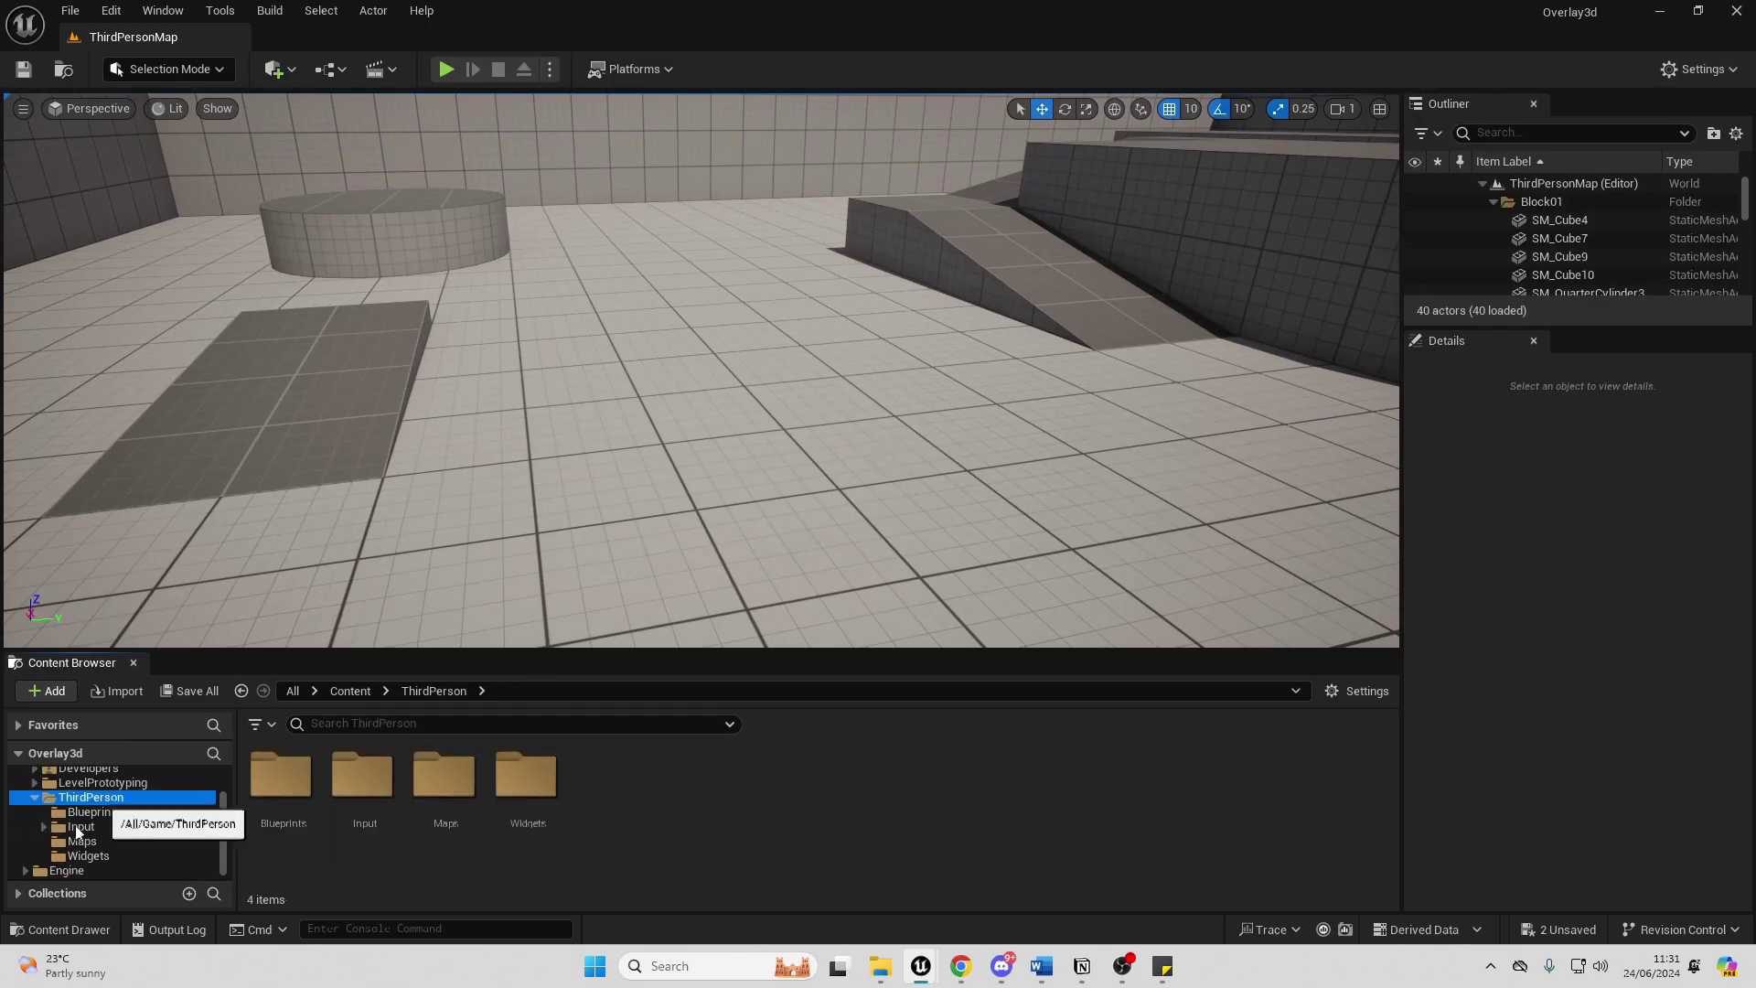
Create a Rendertargets folder inside ThirdPerson and open it.
{"action": "right_click", "coordinate": [654, 806]}
{"action": "left_click", "coordinate": [723, 210]}
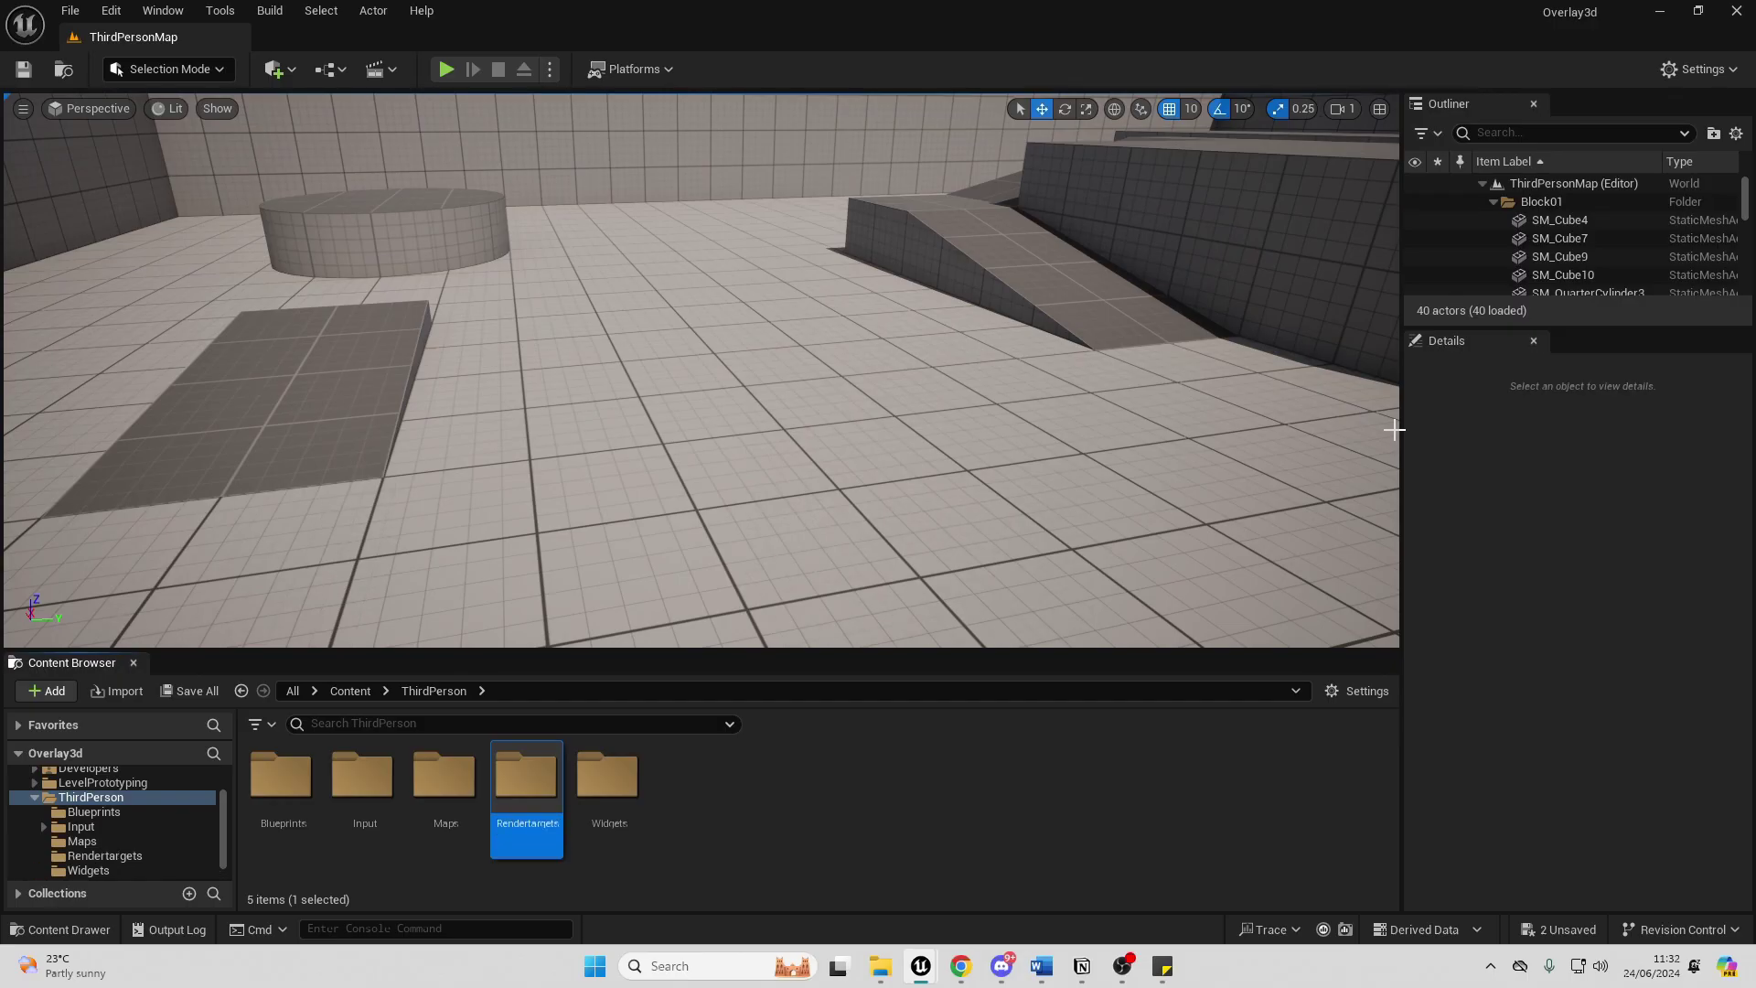
{"action": "double_click", "coordinate": [545, 779]}
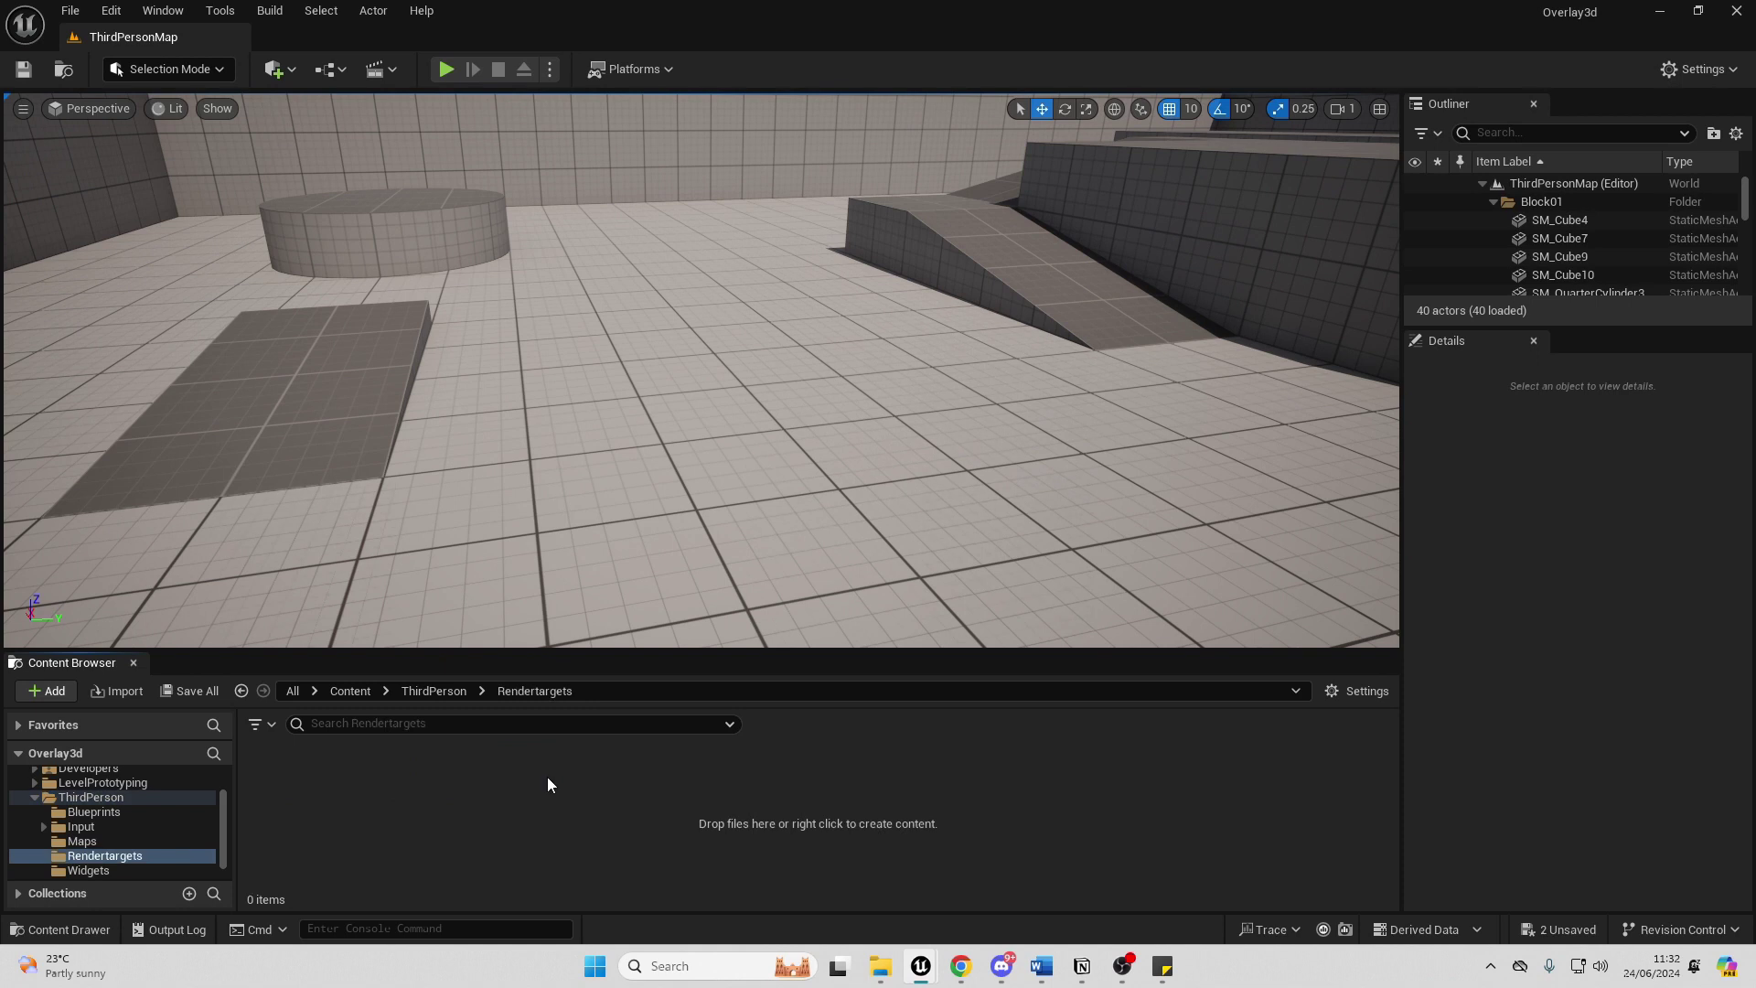
Create a Render Target asset named RT_Mannquin.
{"action": "right_click", "coordinate": [371, 792]}
{"action": "mouse_move", "coordinate": [466, 714]}
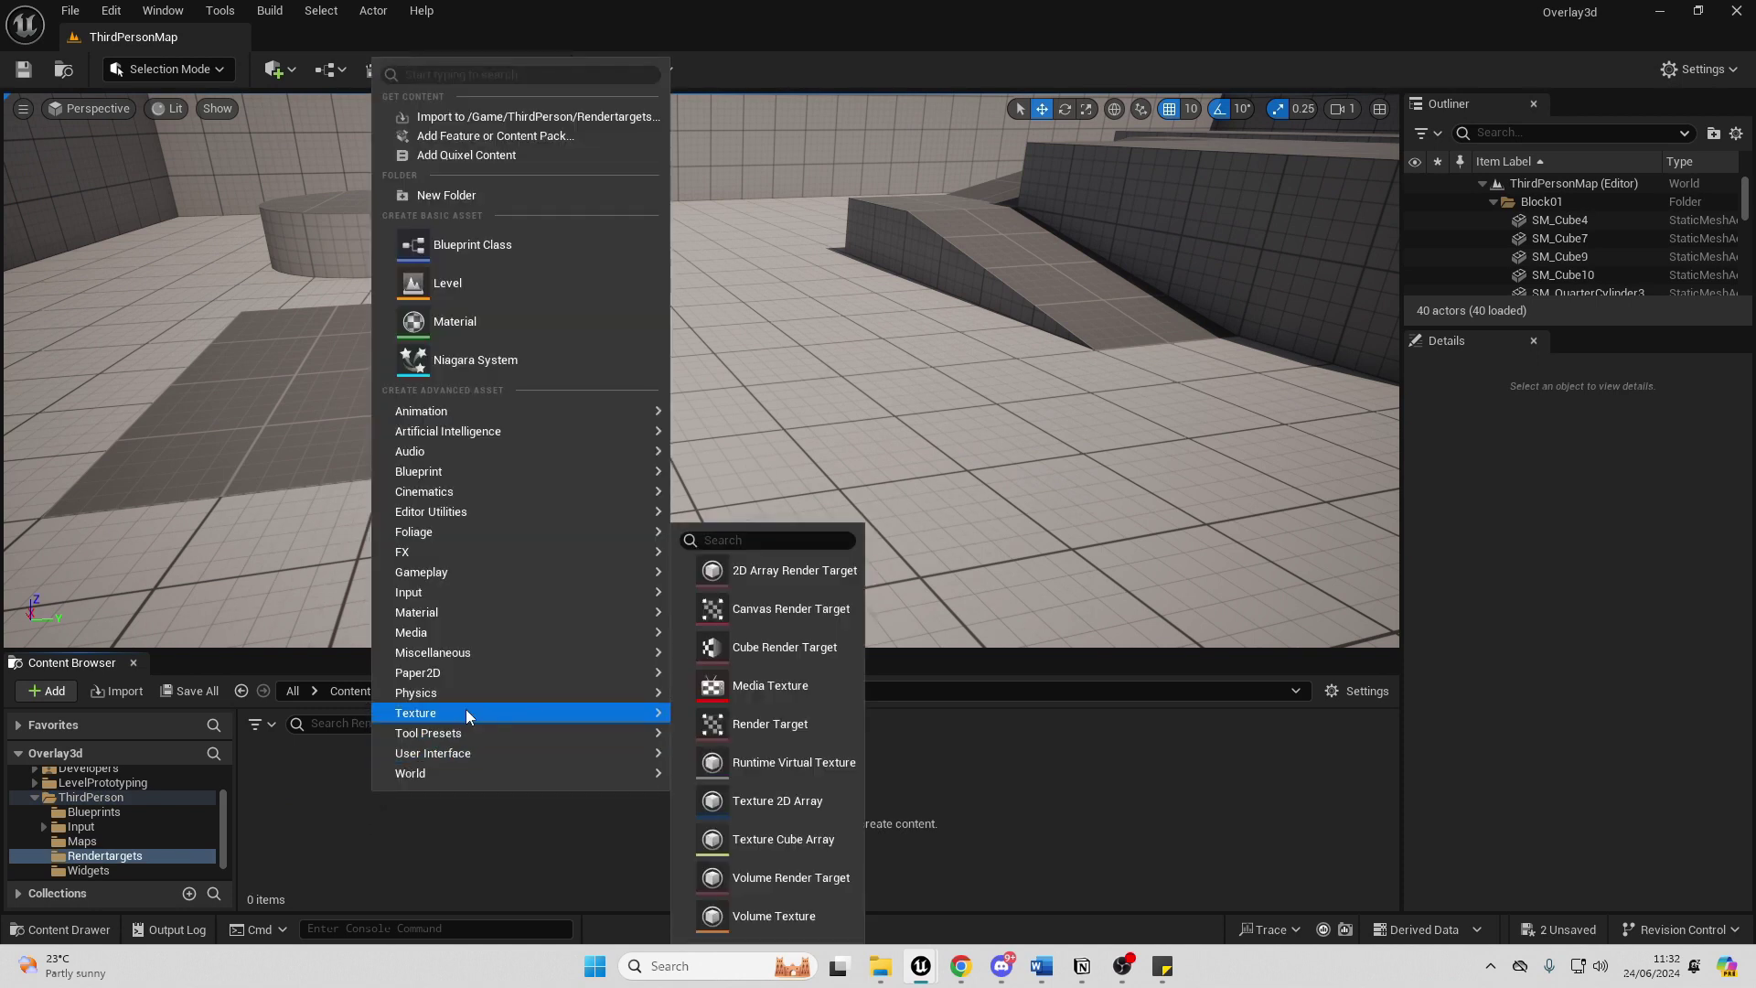
{"action": "left_click", "coordinate": [768, 725]}
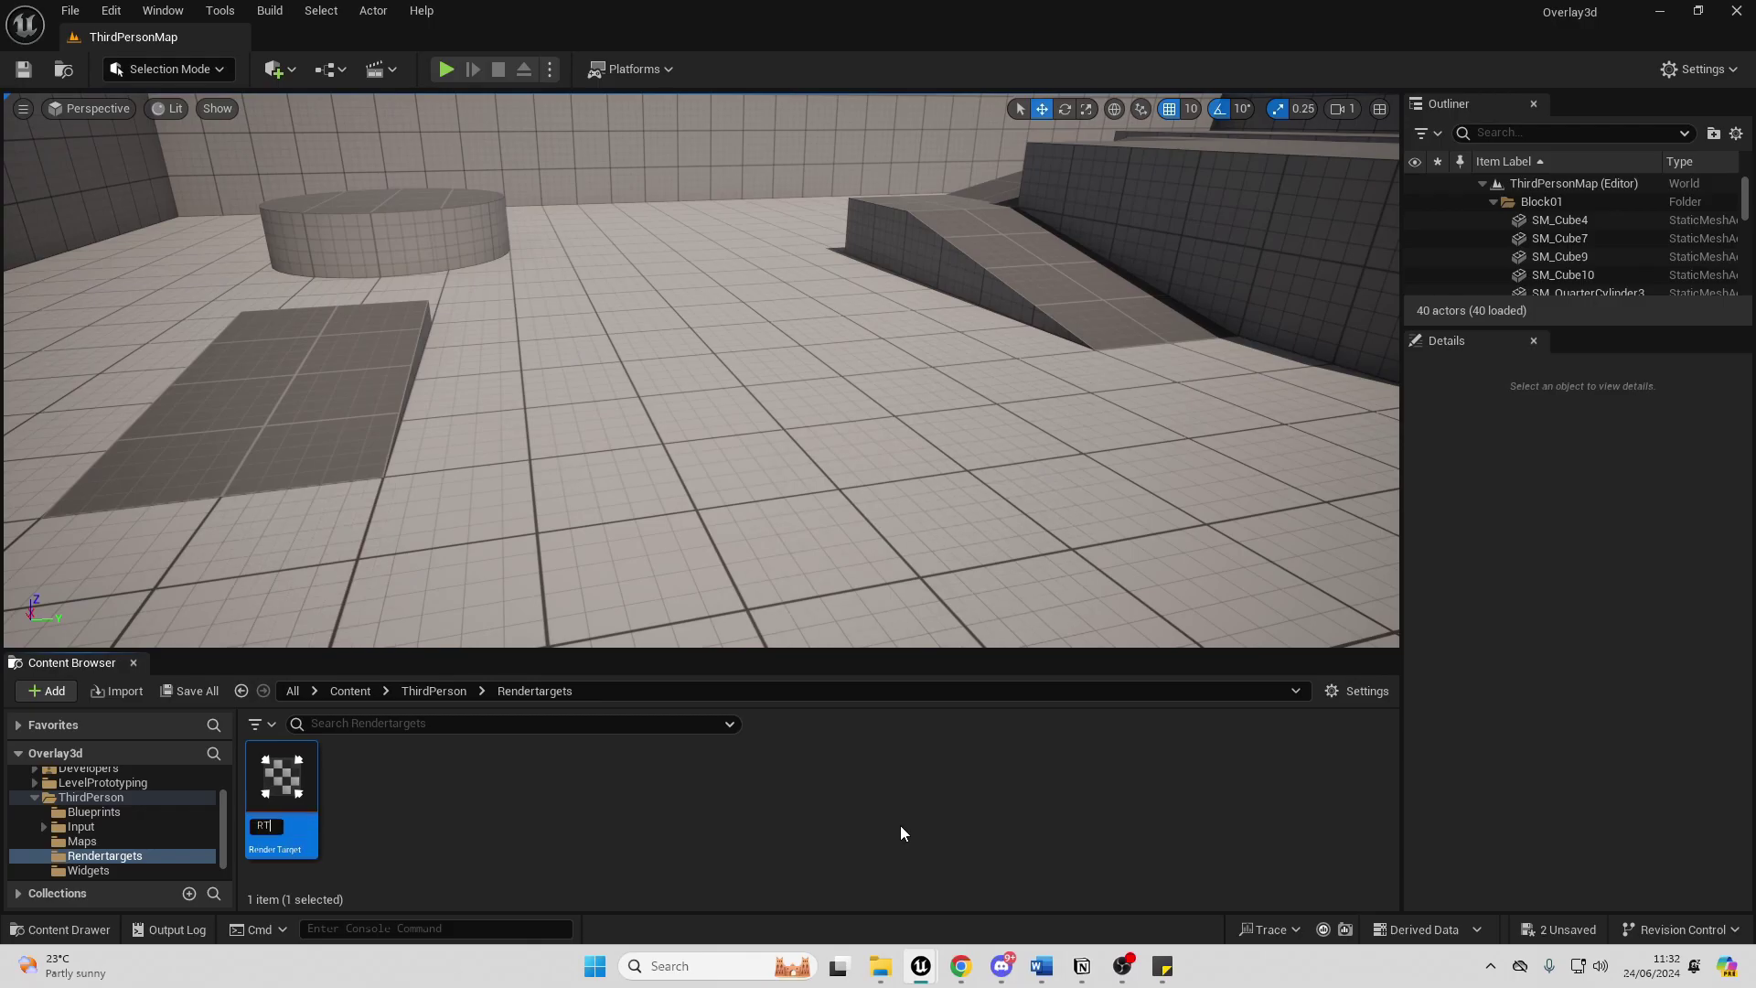
{"action": "type", "text": "RT_Mannquin"}
{"action": "key", "text": "Return"}
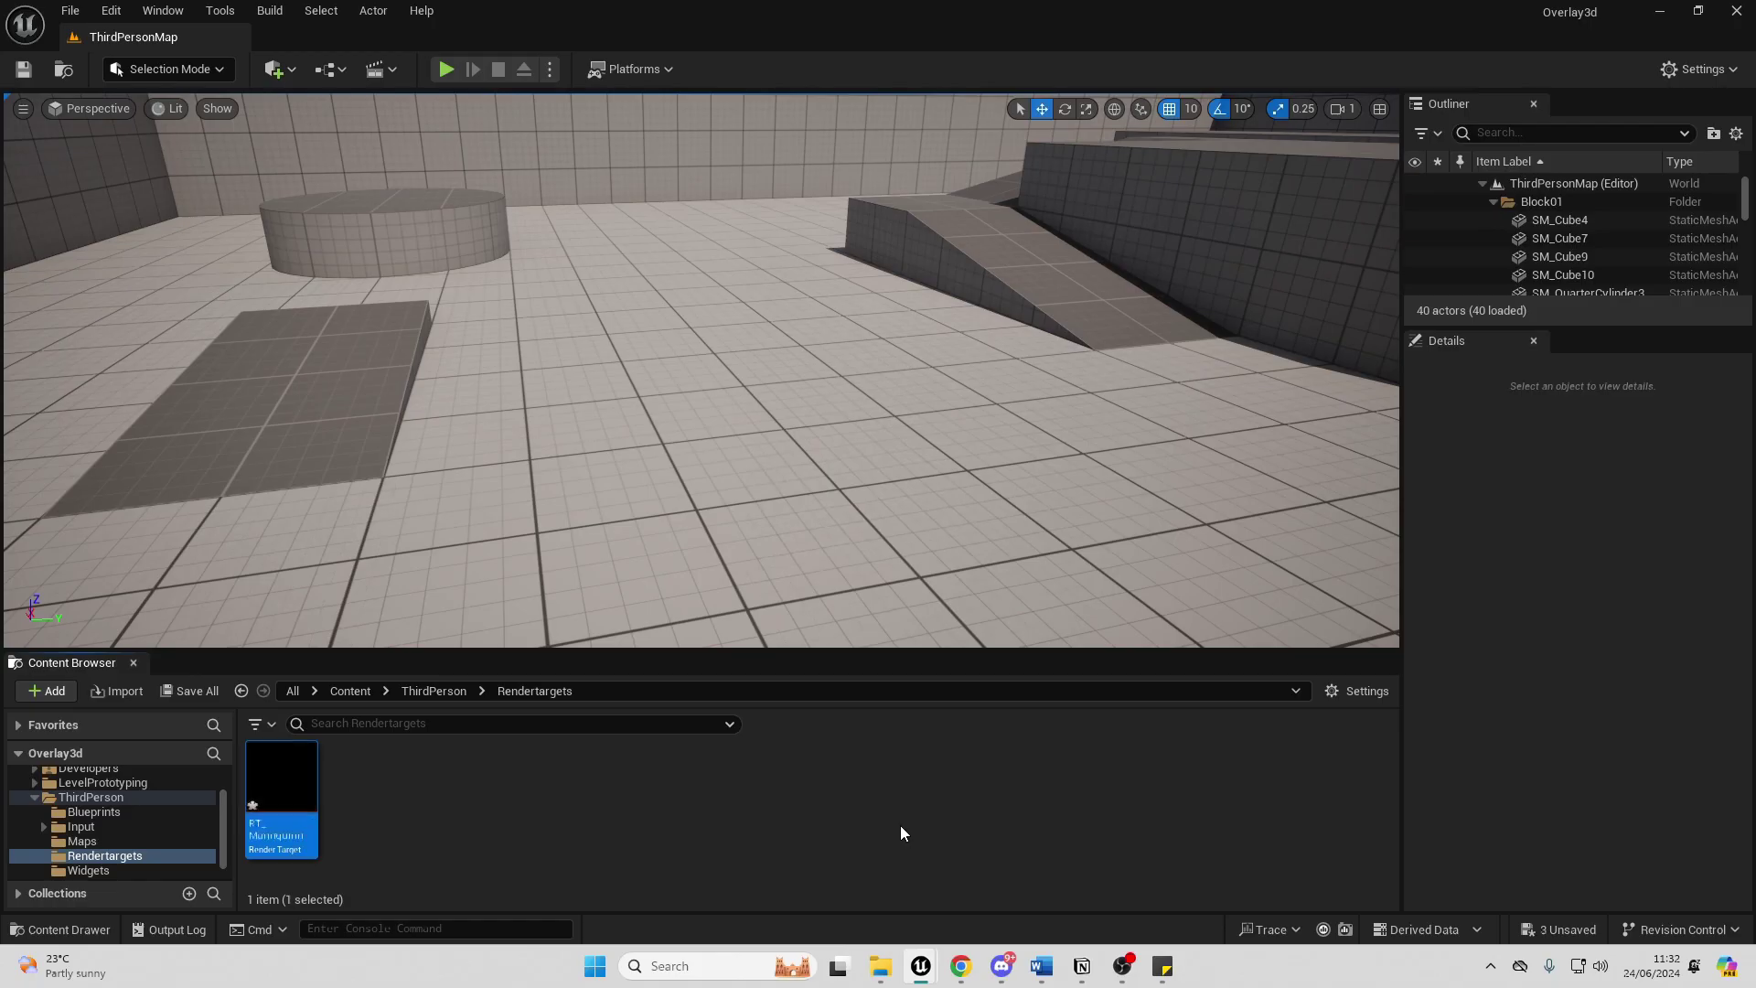
Open RT_Mannquinn and set its Size X and Size Y to 1024.
{"action": "double_click", "coordinate": [280, 791]}
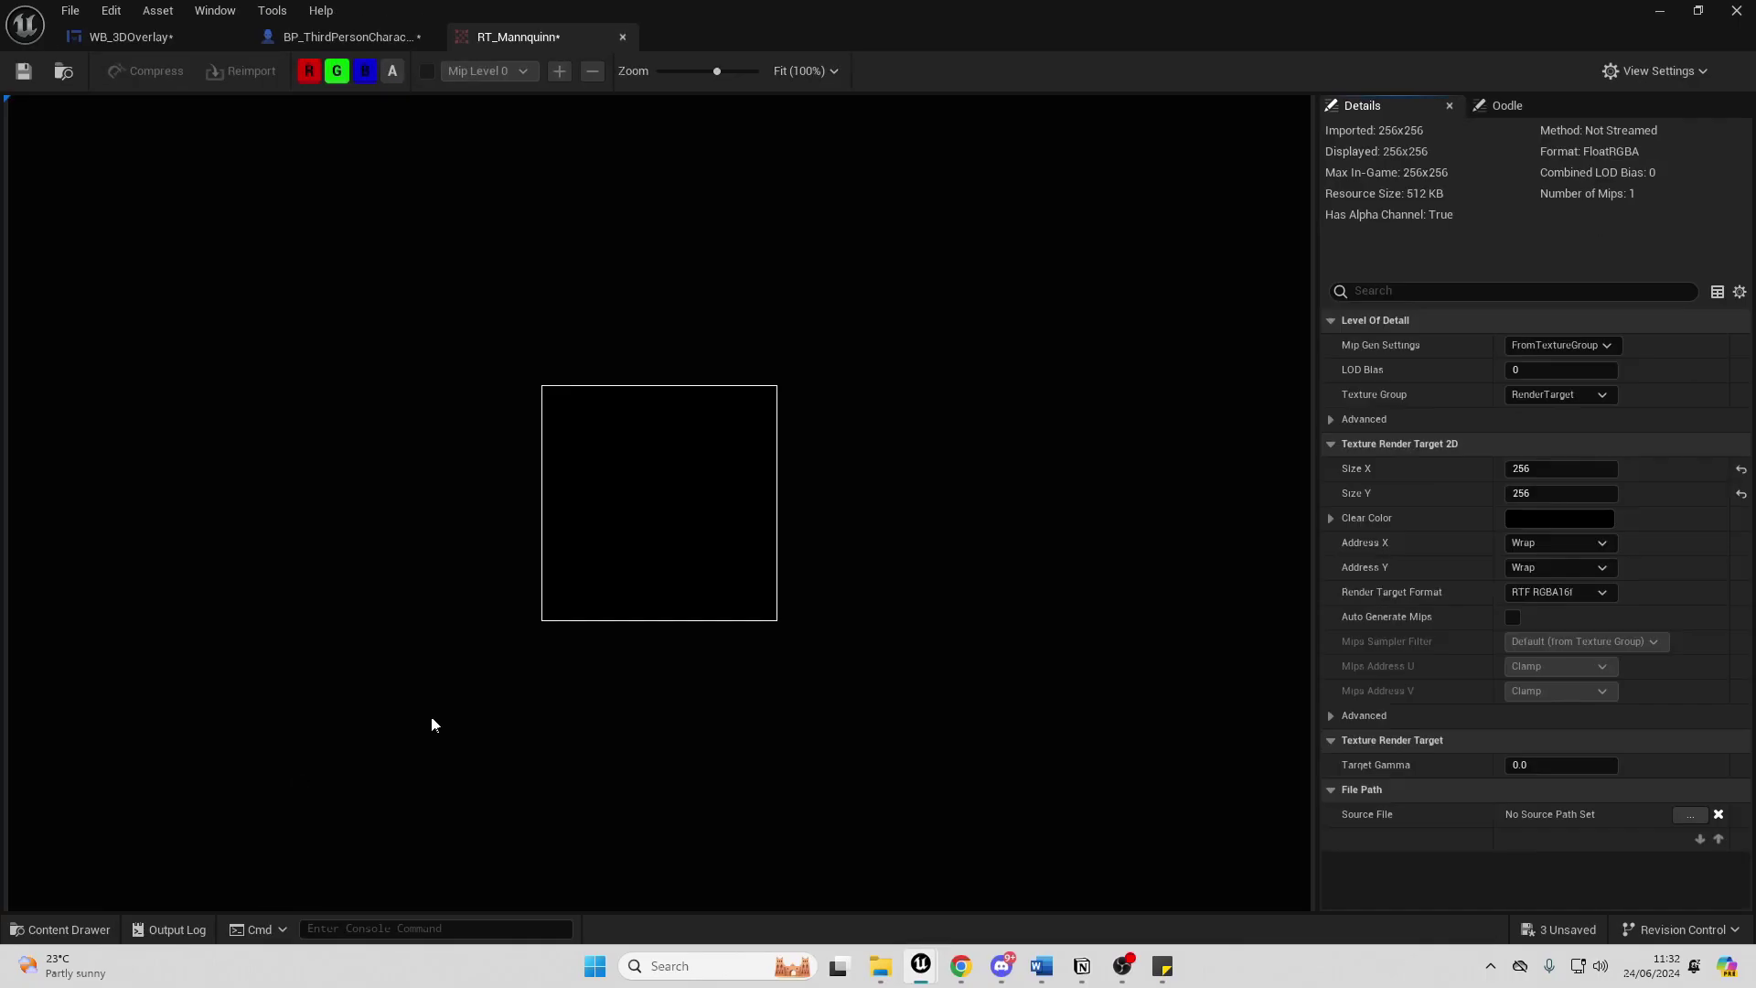
{"action": "left_click", "coordinate": [1555, 469]}
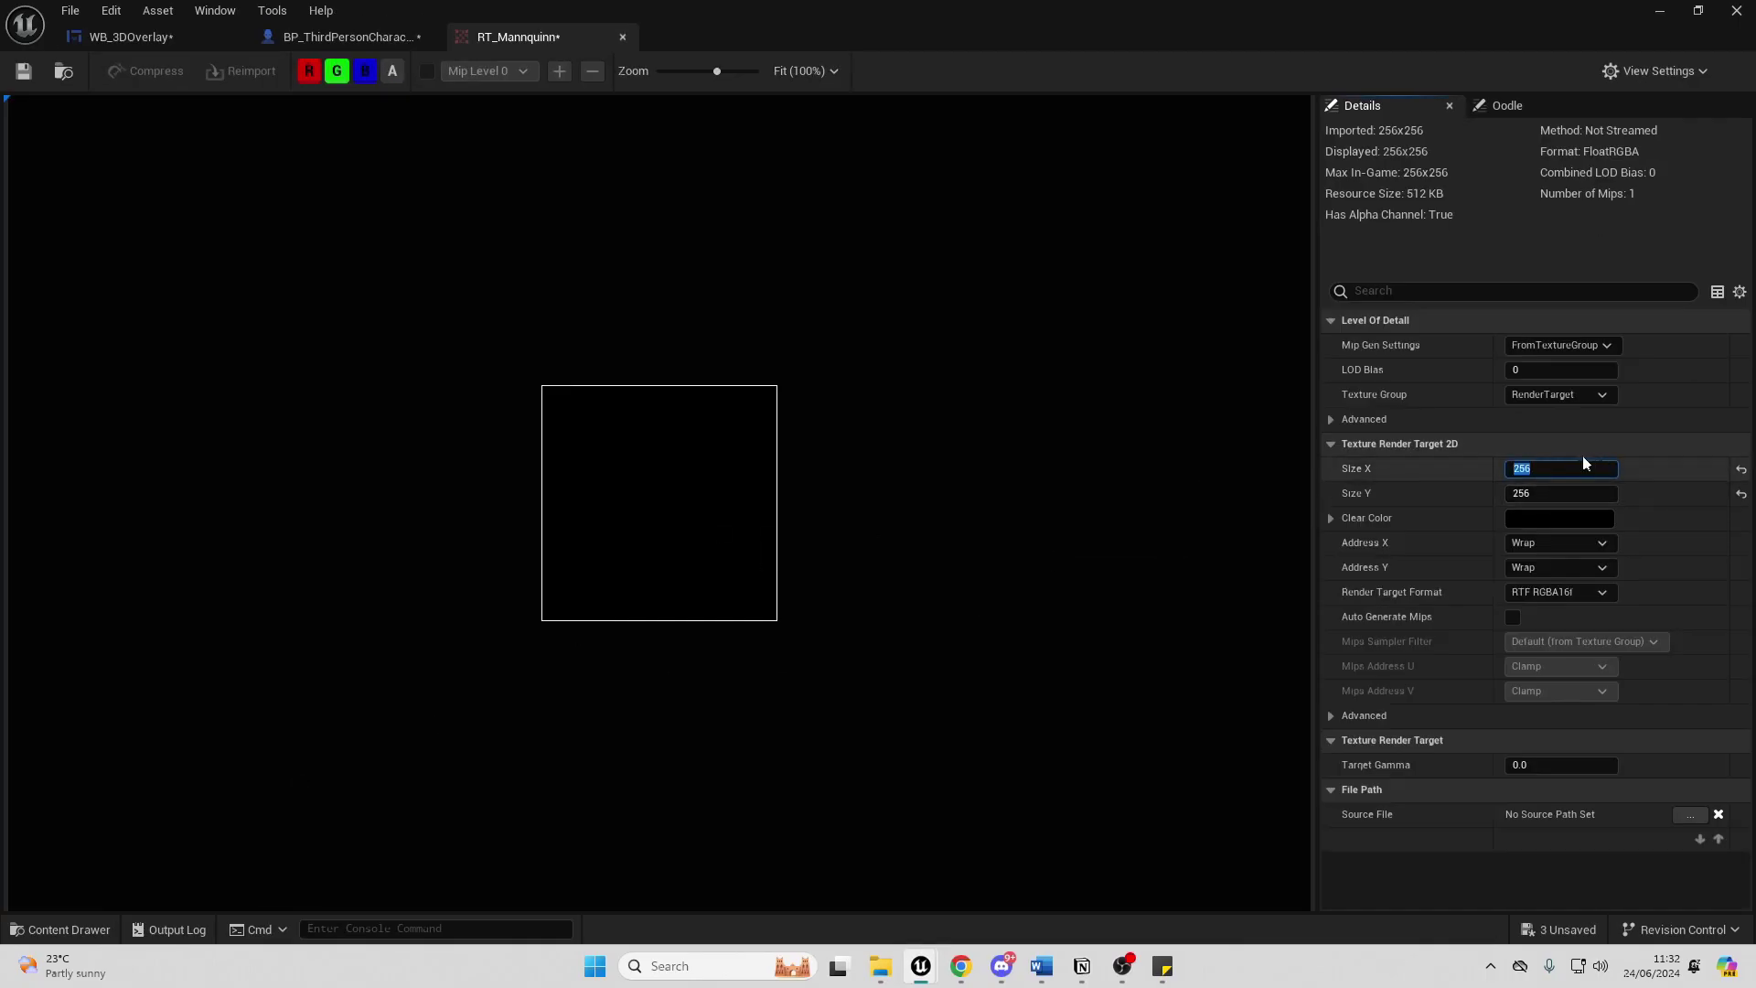
{"action": "type", "text": "1024"}
{"action": "key", "text": "Tab"}
{"action": "type", "text": "1024"}
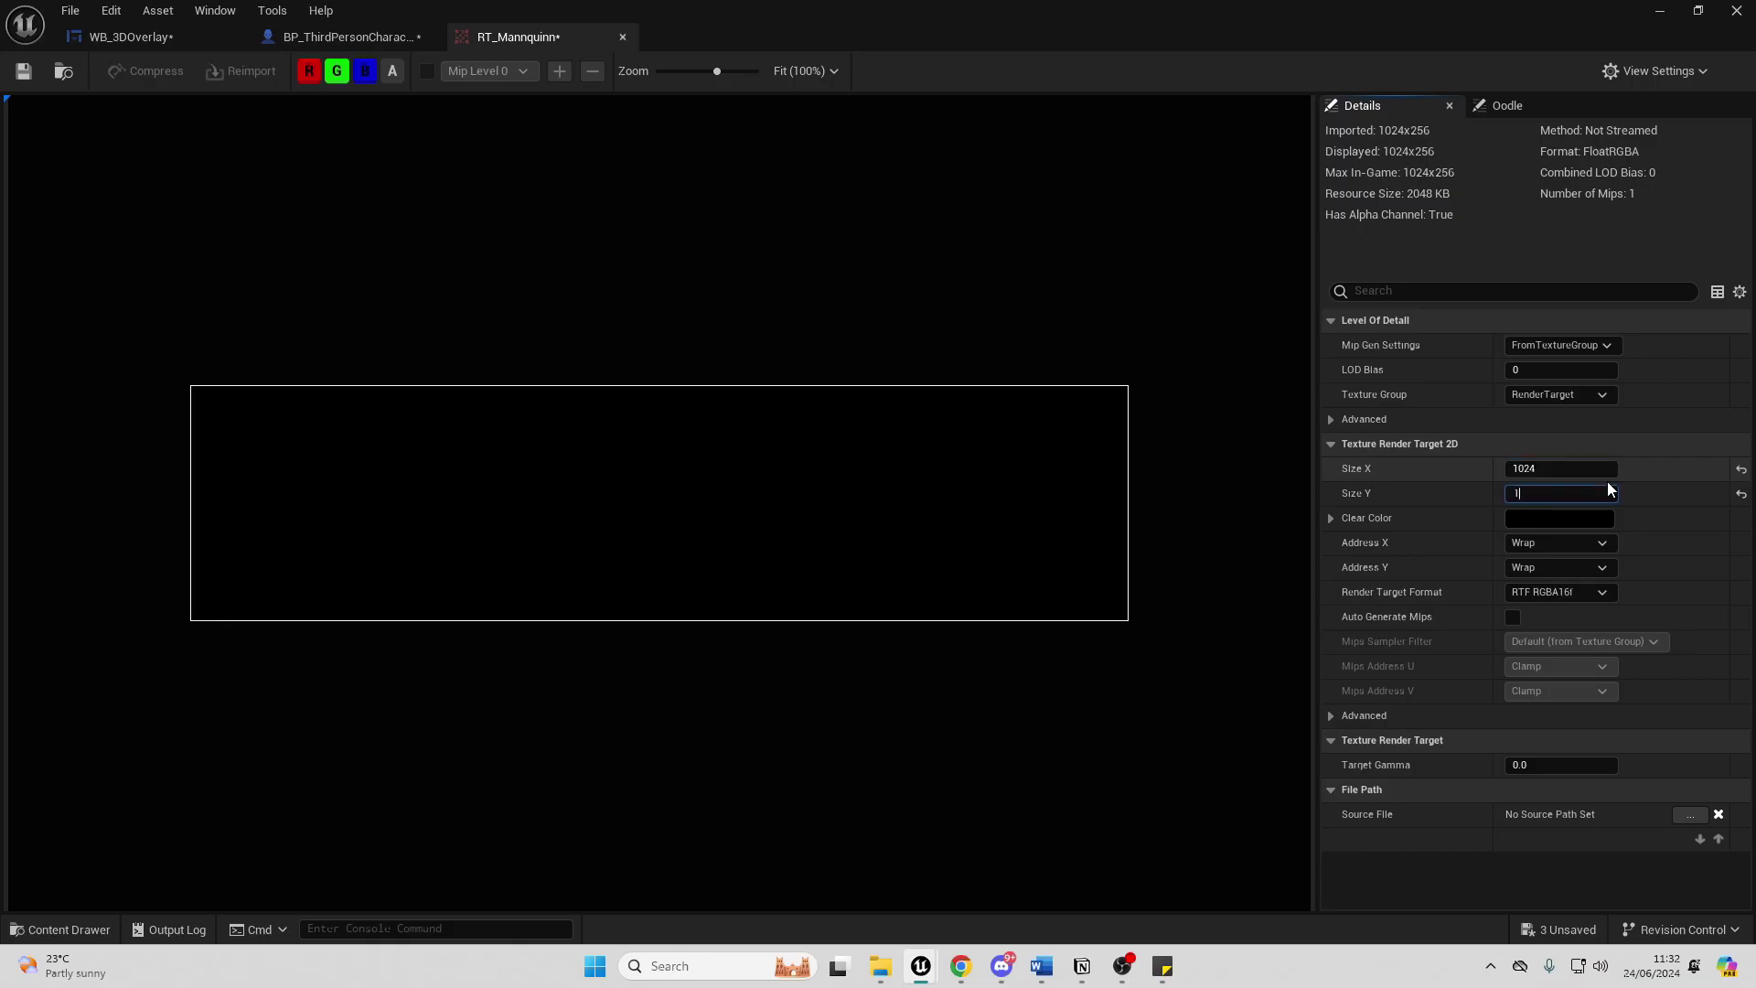
{"action": "key", "text": "Return"}
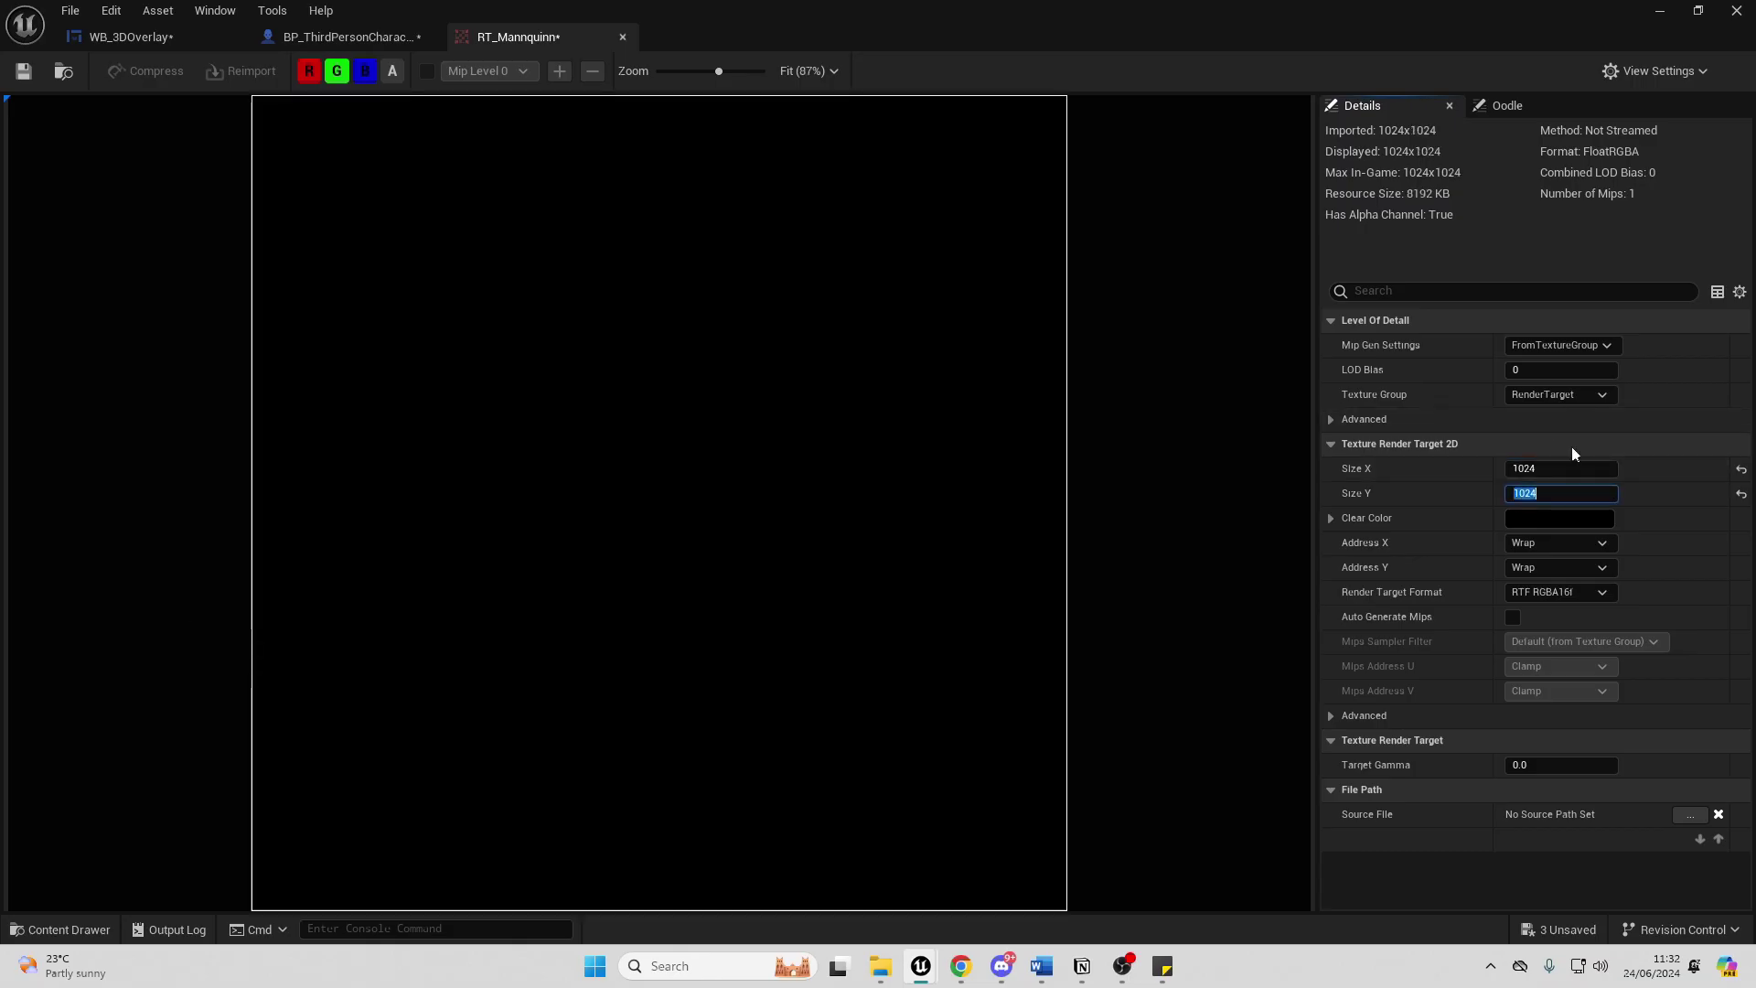
{"action": "scroll", "coordinate": [744, 404], "scroll_direction": "down", "scroll_amount": 2}
Save the render target, set the scene capture's Texture Target to RT_Mannquinn, and compile.
{"action": "left_click", "coordinate": [24, 70]}
{"action": "left_click", "coordinate": [327, 47]}
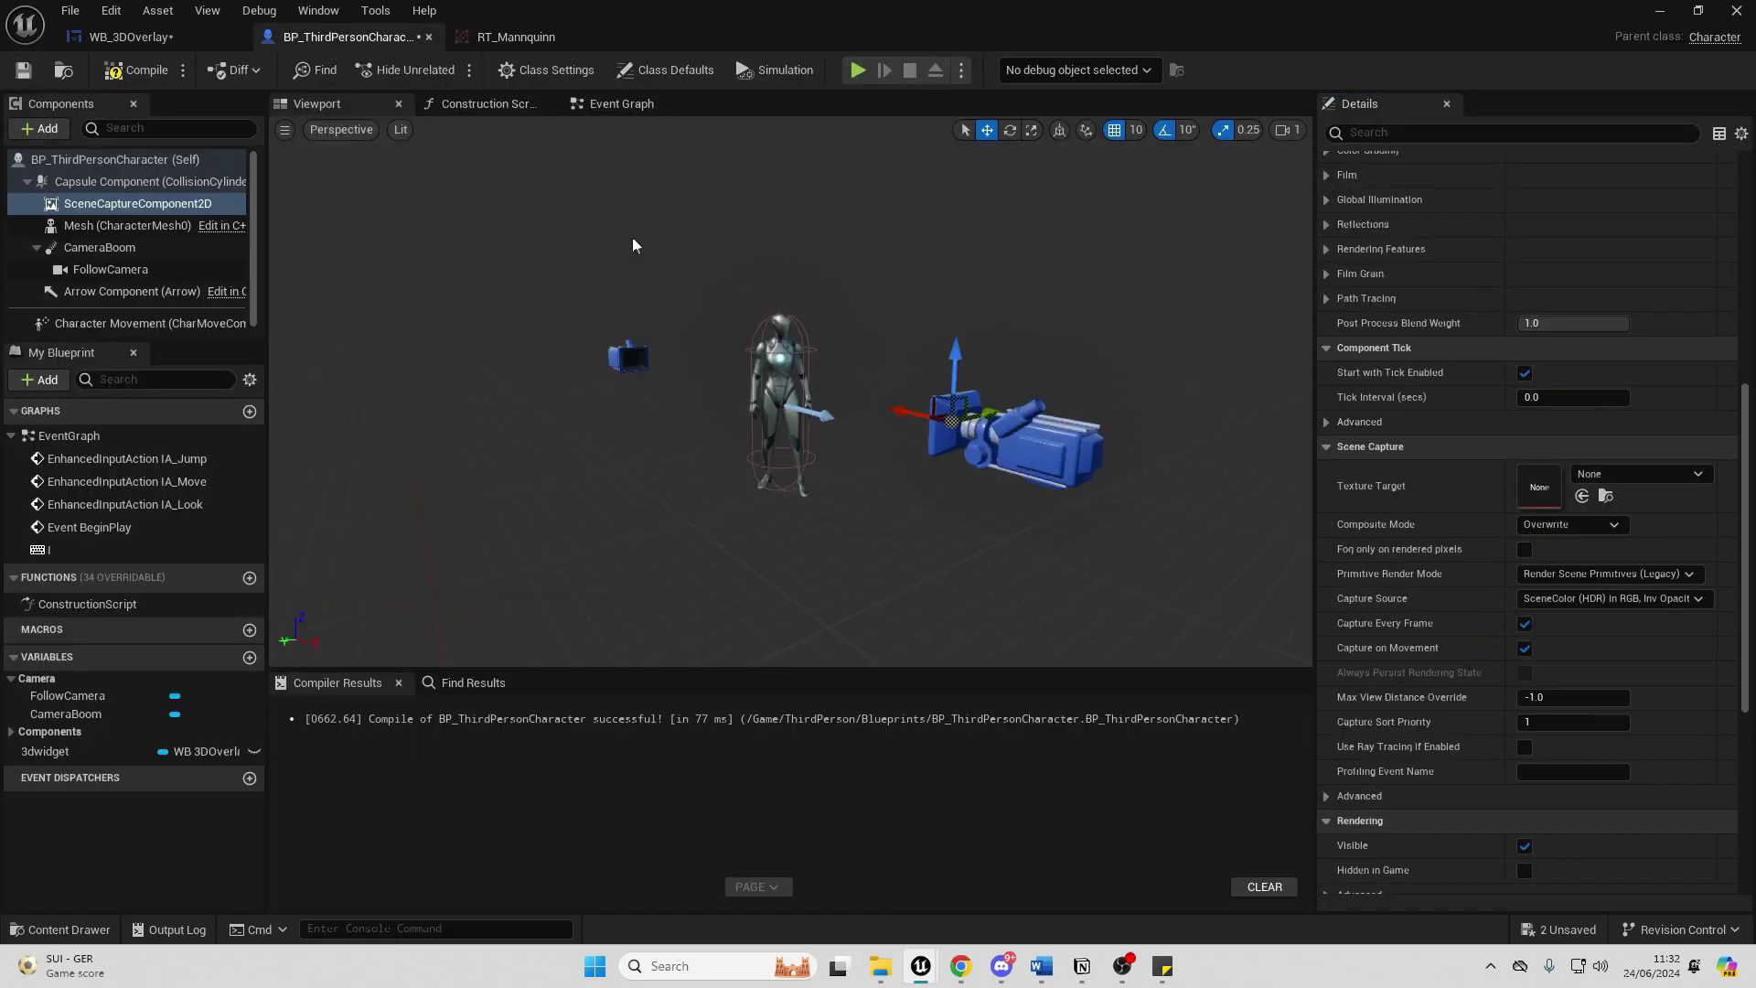
{"action": "left_click", "coordinate": [1616, 478]}
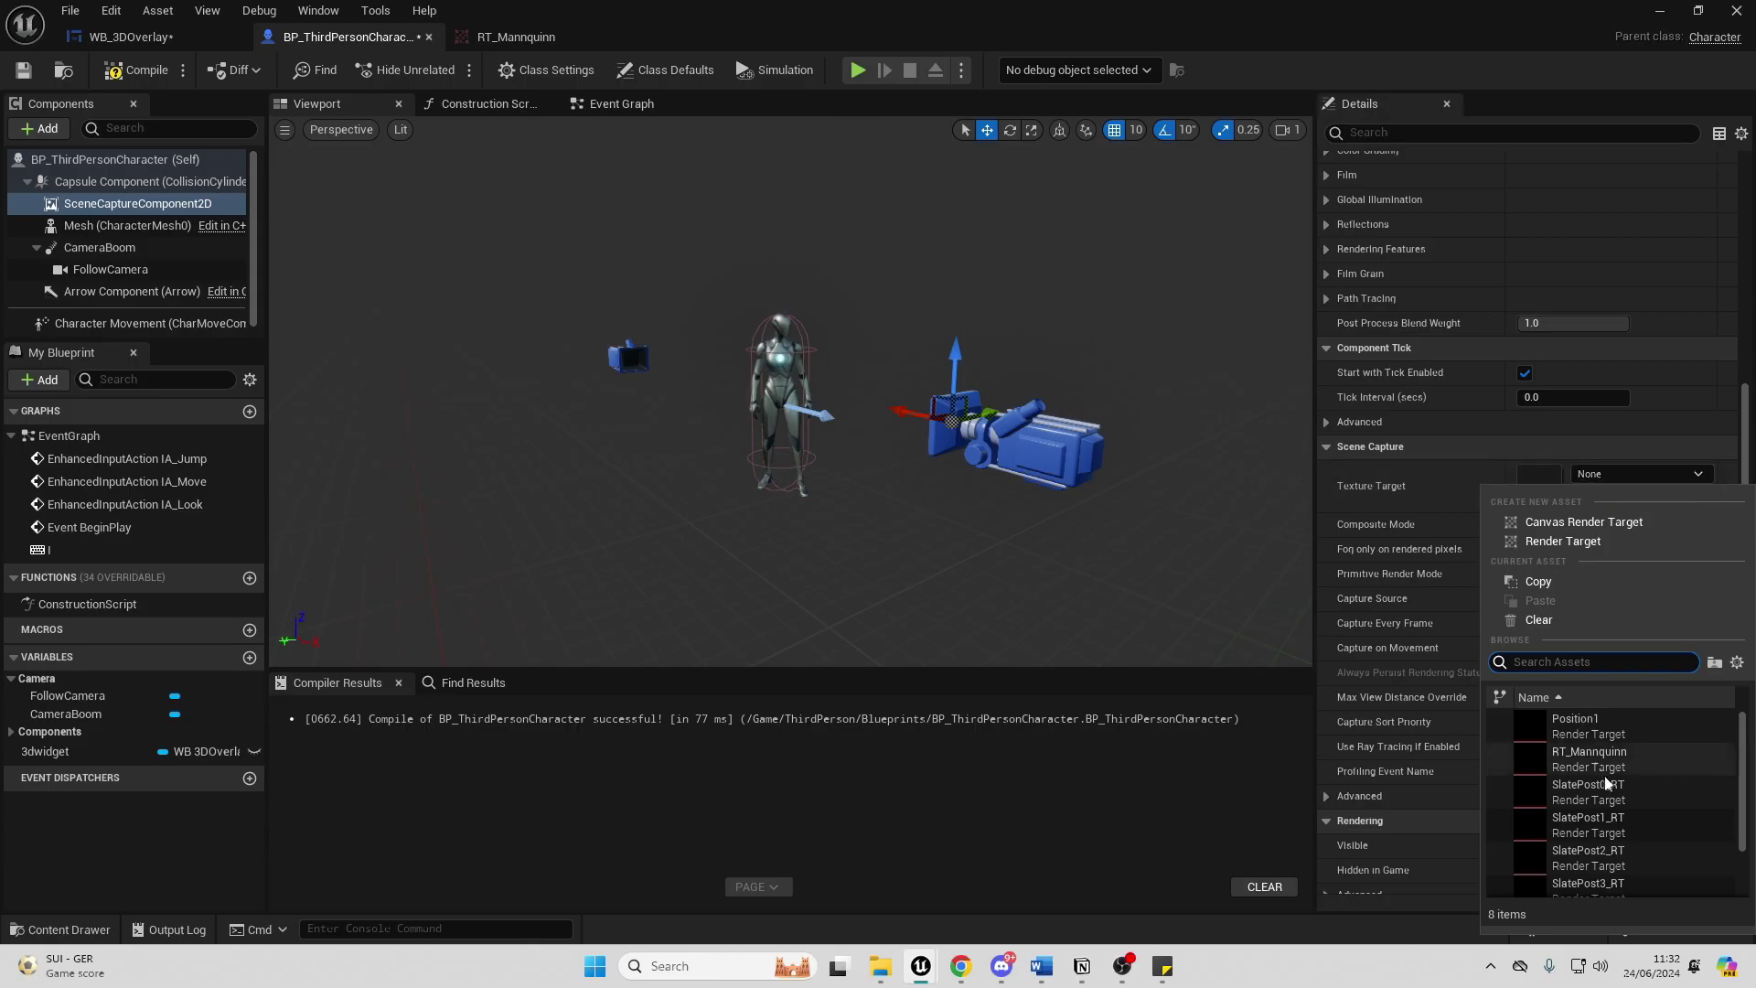
{"action": "left_click", "coordinate": [1588, 752]}
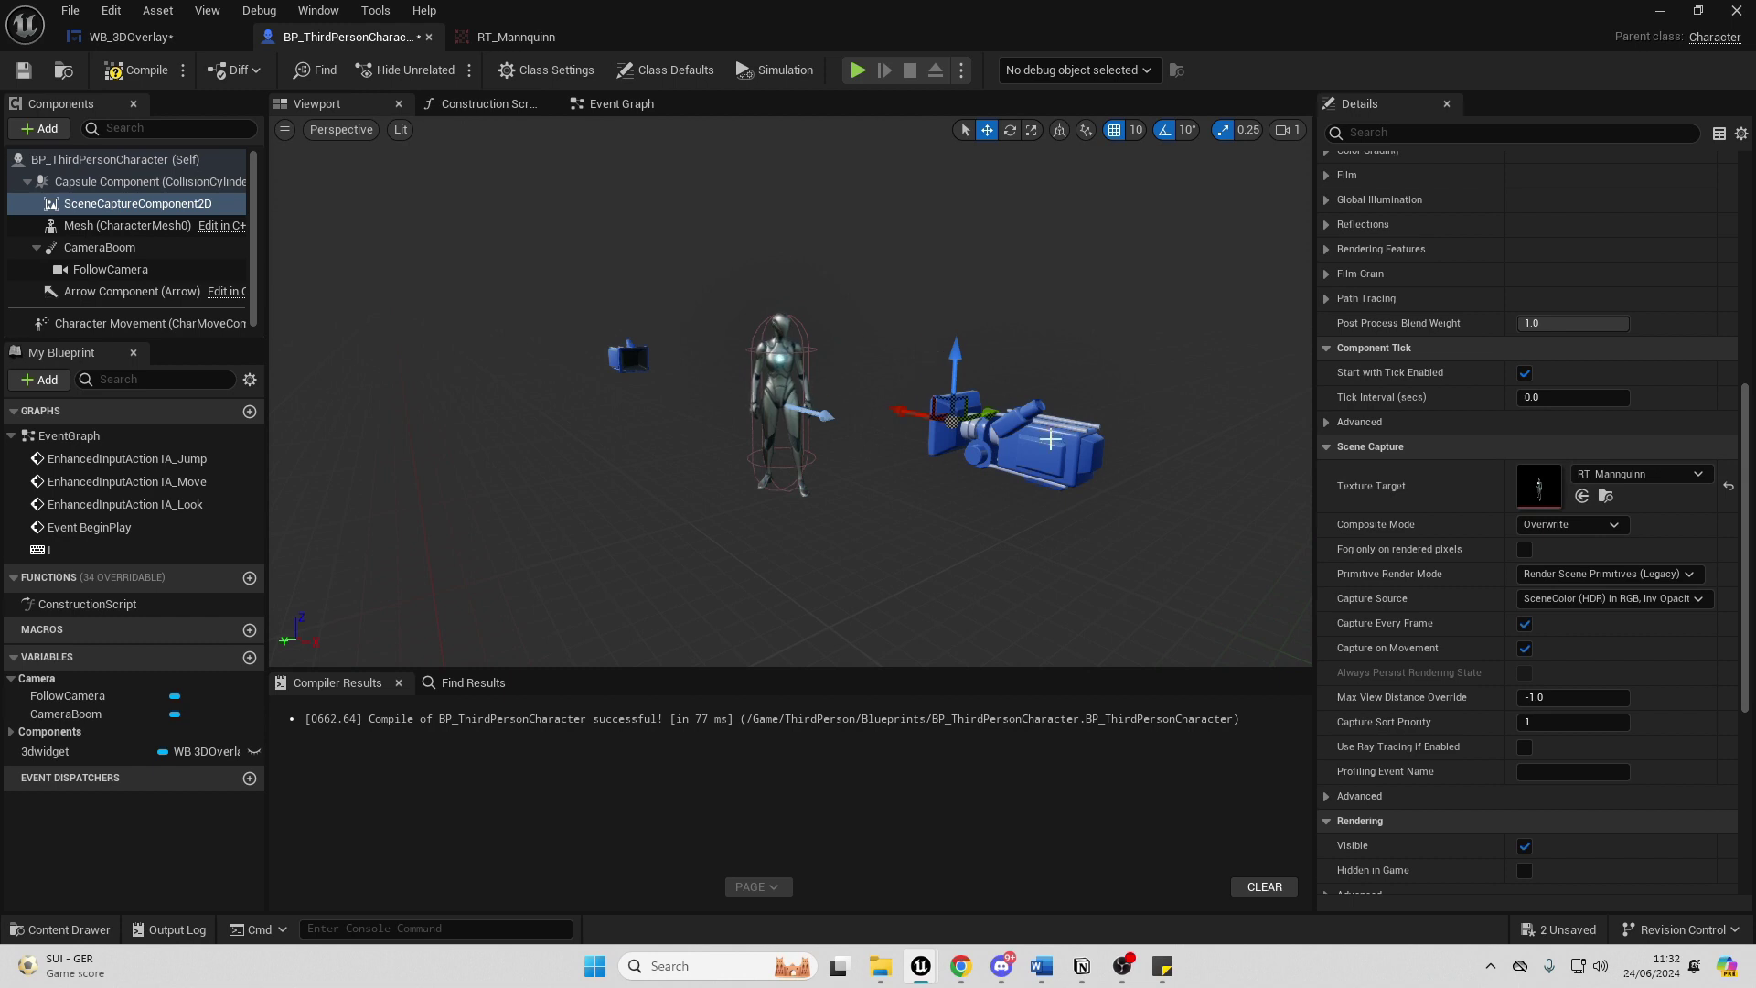
{"action": "left_click", "coordinate": [136, 70]}
{"action": "left_click", "coordinate": [1660, 11]}
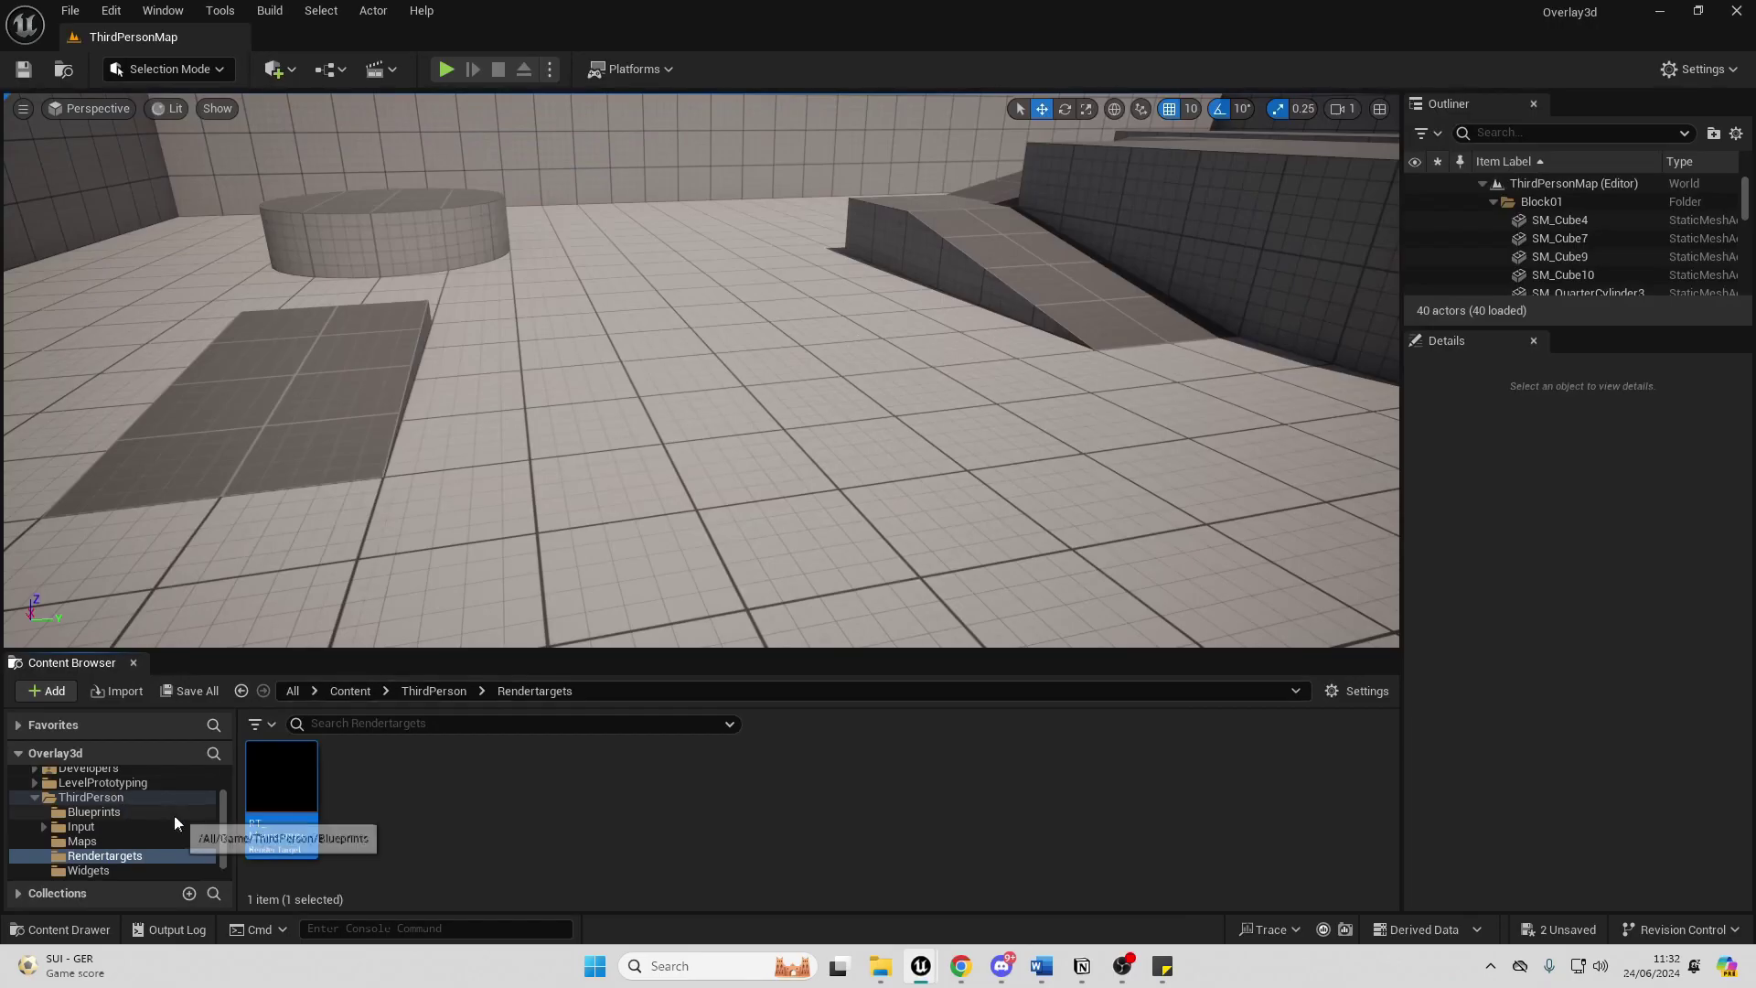
Open WB_3DOverlay from the Widgets folder and drag an Image onto its canvas.
{"action": "scroll", "coordinate": [169, 819], "scroll_direction": "down", "scroll_amount": 1}
{"action": "left_click", "coordinate": [128, 854]}
{"action": "double_click", "coordinate": [281, 786]}
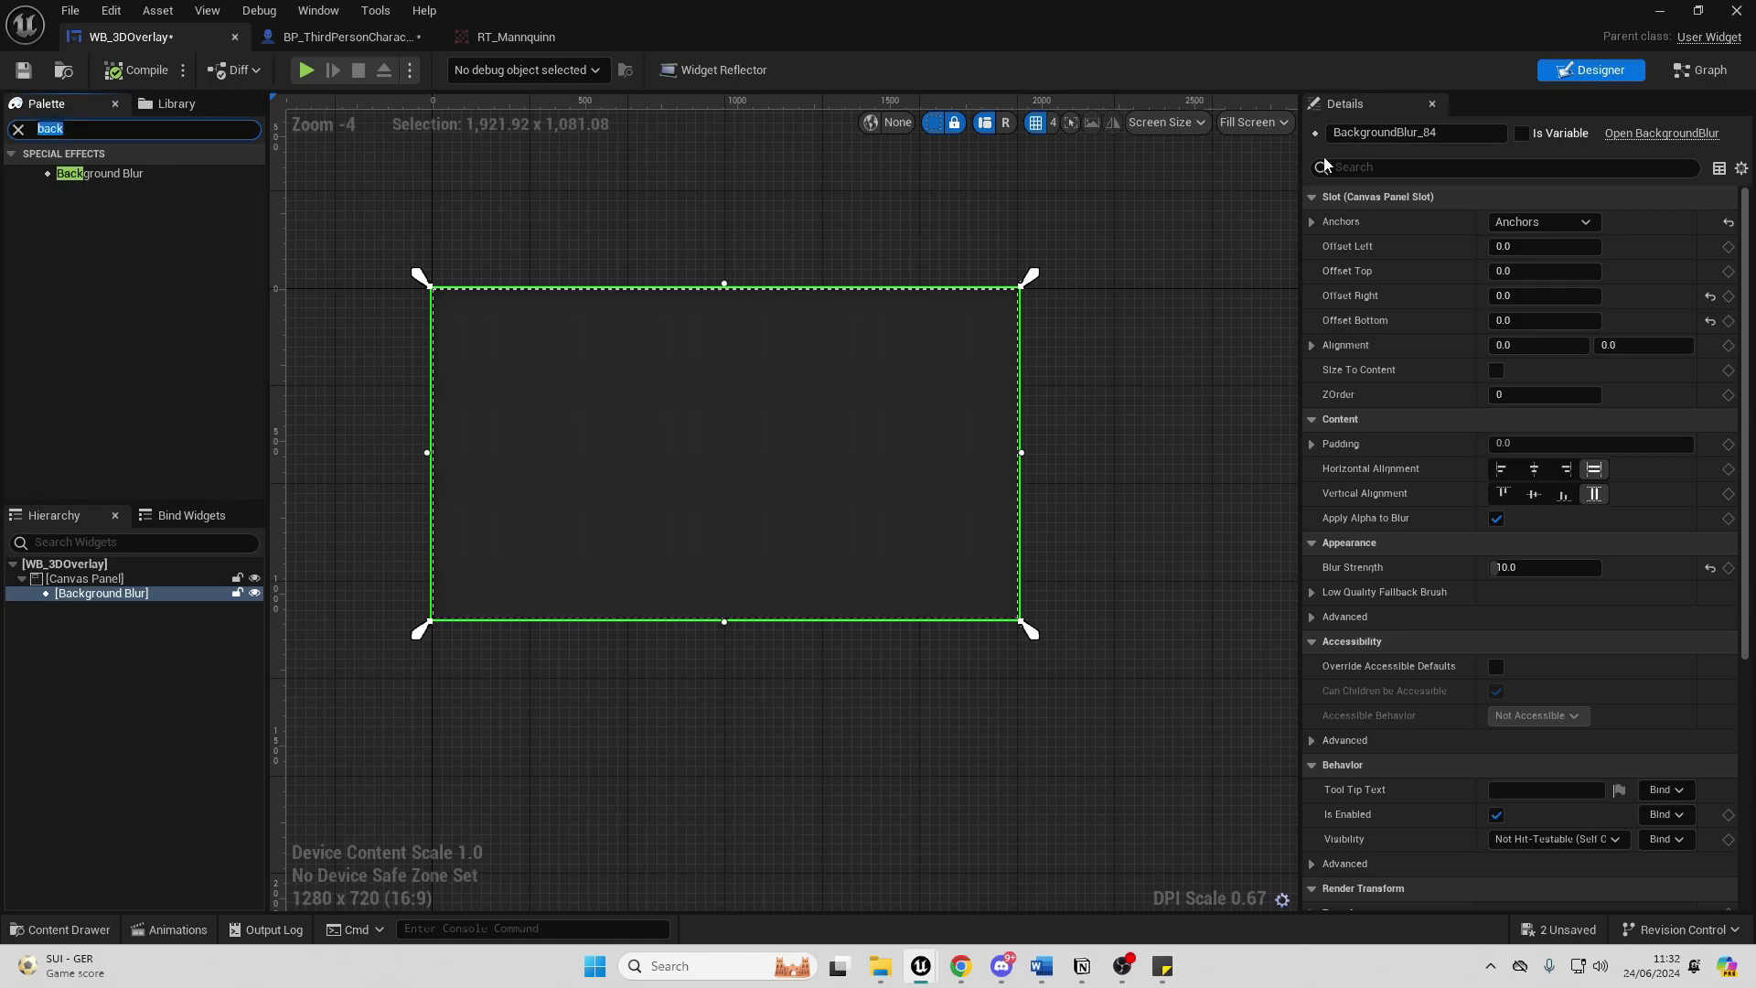
{"action": "left_click_drag", "start_coordinate": [104, 173], "coordinate": [678, 404]}
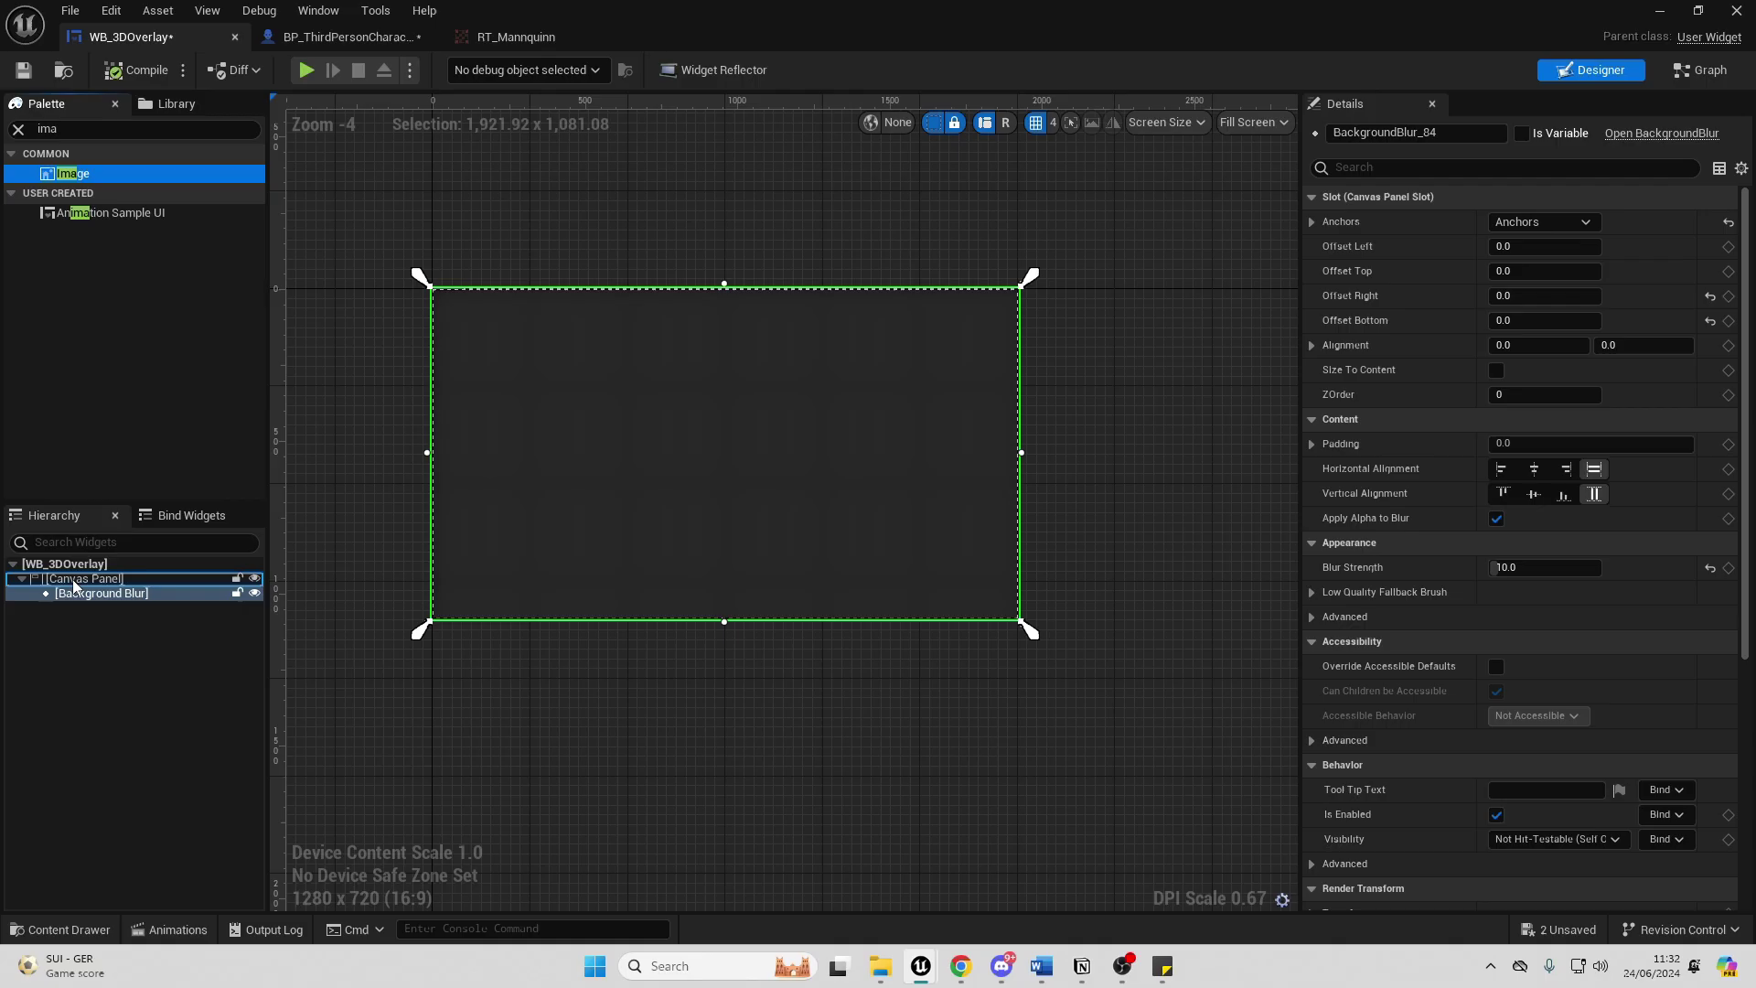
Size Image_54 to 1024 × 1024 and move it to position 192, 20.
{"action": "left_click", "coordinate": [82, 608]}
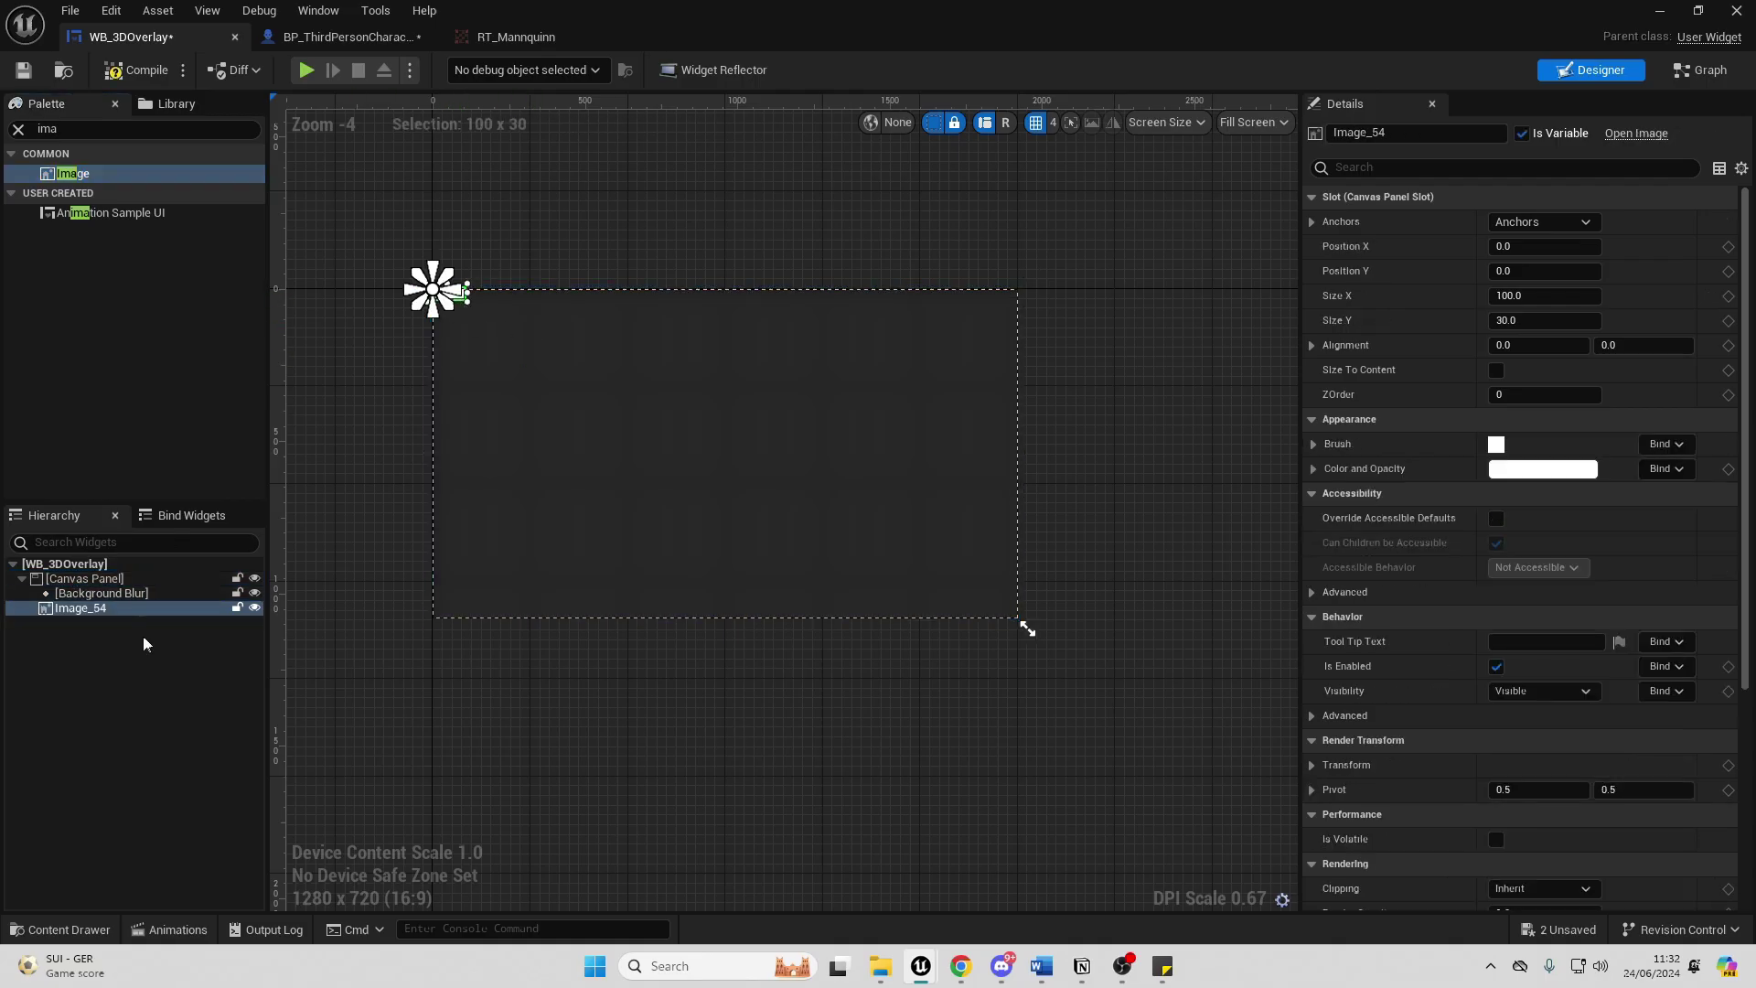
{"action": "left_click", "coordinate": [1542, 296]}
{"action": "type", "text": "102"}
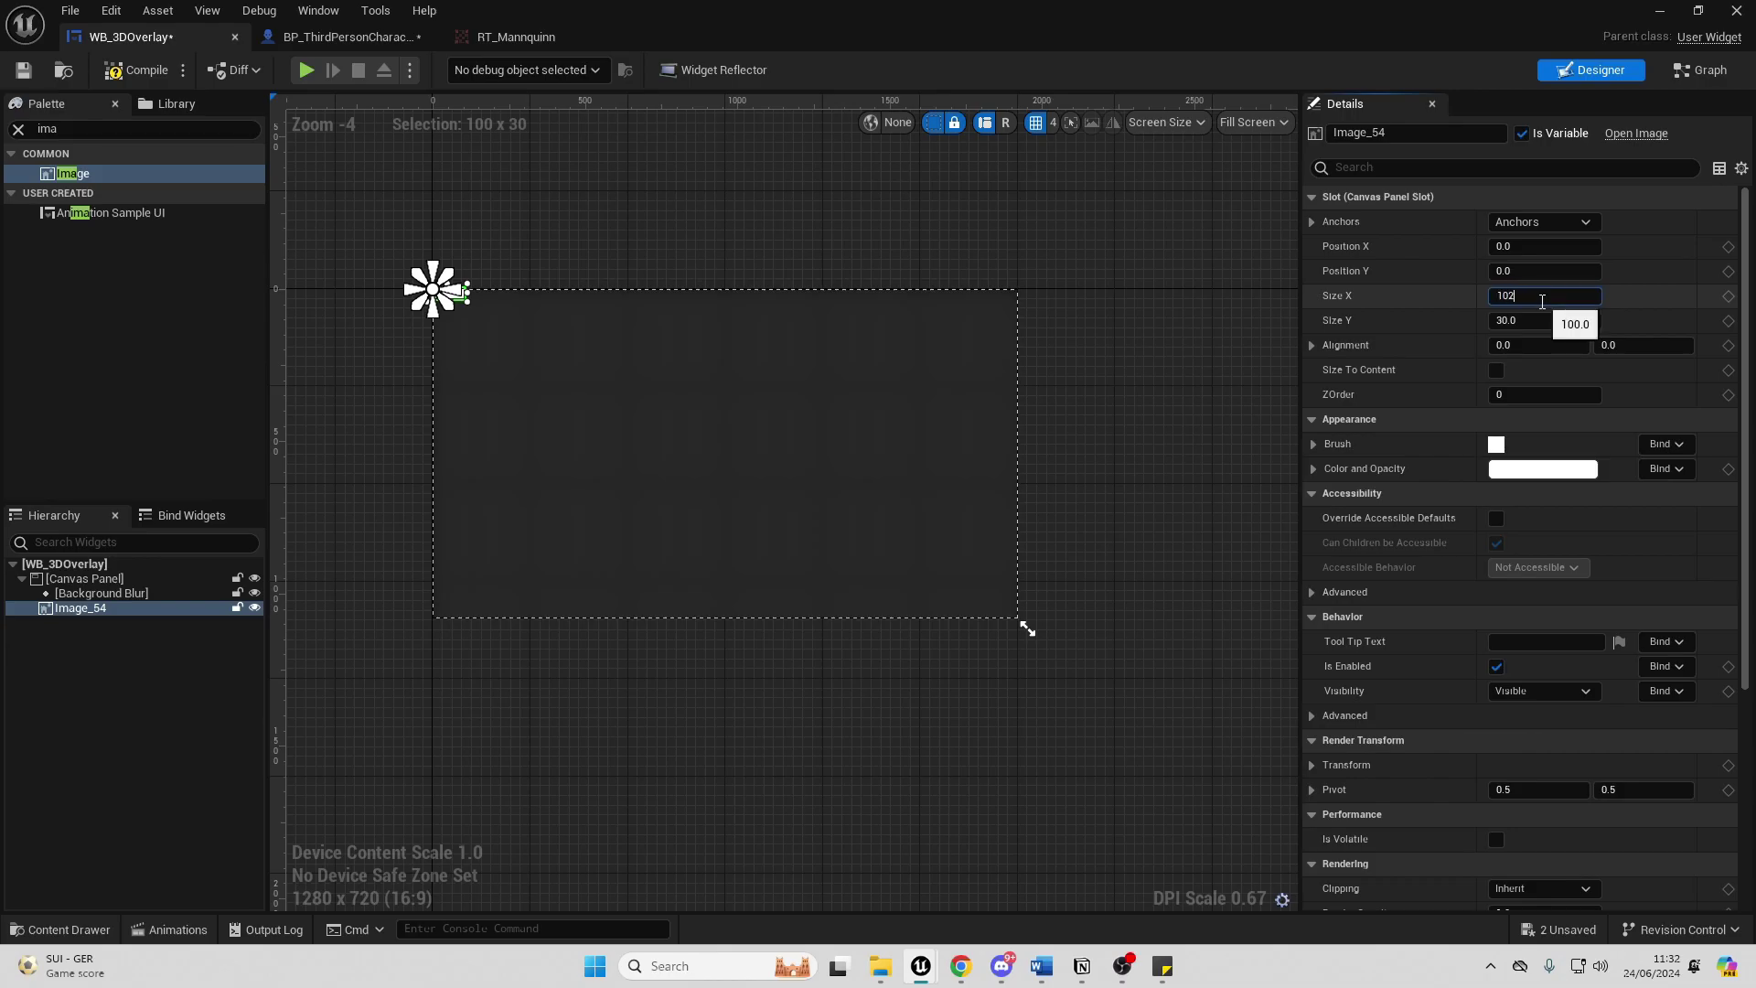
{"action": "type", "text": "4"}
{"action": "key", "text": "Return"}
{"action": "type", "text": "102"}
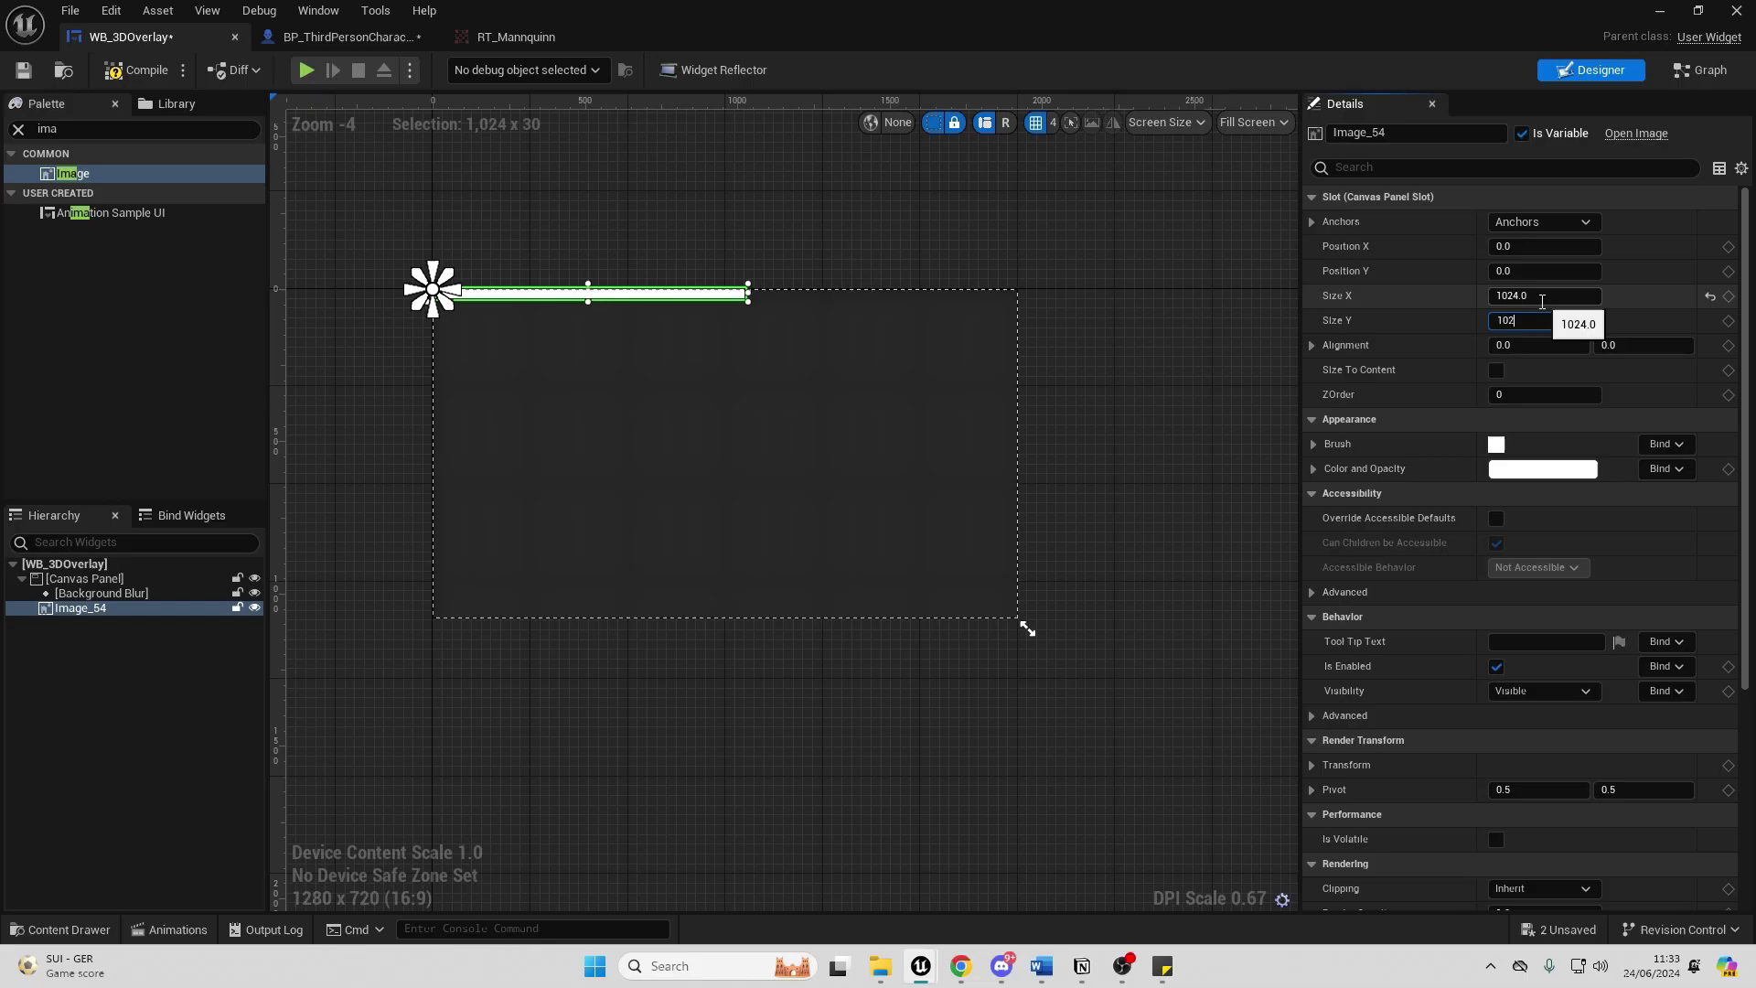
{"action": "type", "text": "4"}
{"action": "key", "text": "Return"}
{"action": "left_click_drag", "start_coordinate": [670, 458], "coordinate": [719, 478]}
Set the image brush to RT_Mannquinn and anchor it to the left middle.
{"action": "left_click", "coordinate": [1313, 445]}
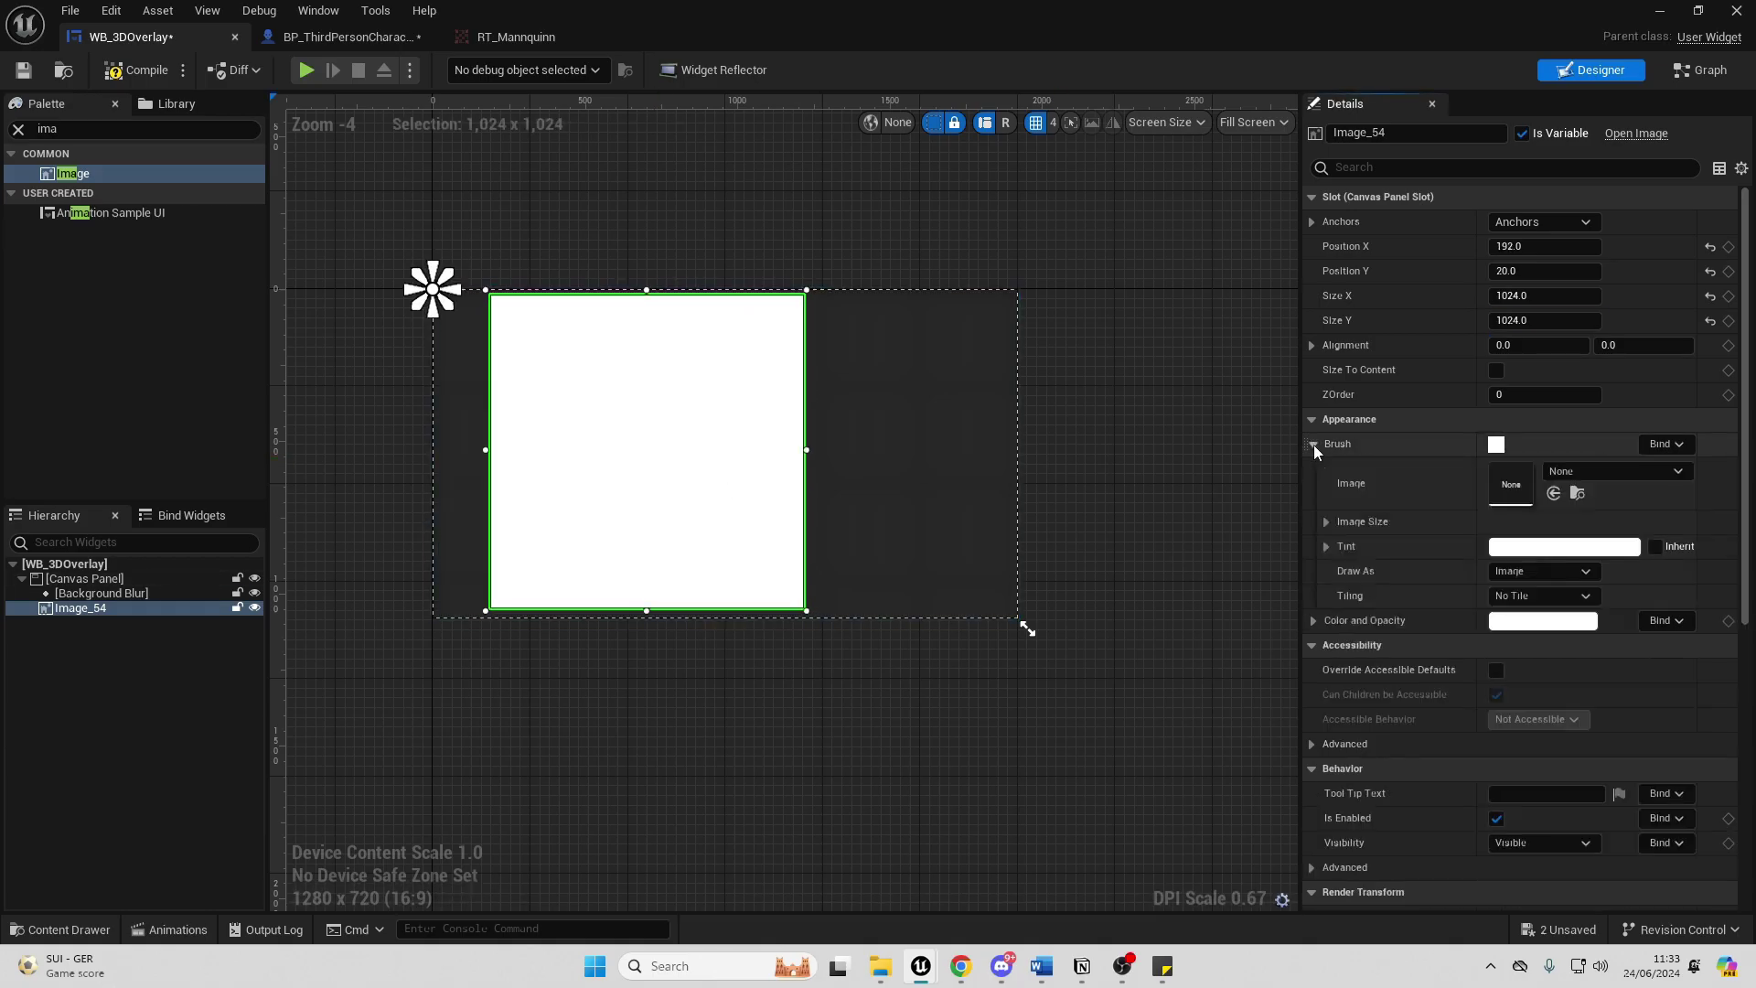
{"action": "left_click", "coordinate": [1609, 471]}
{"action": "type", "text": "rt_m"}
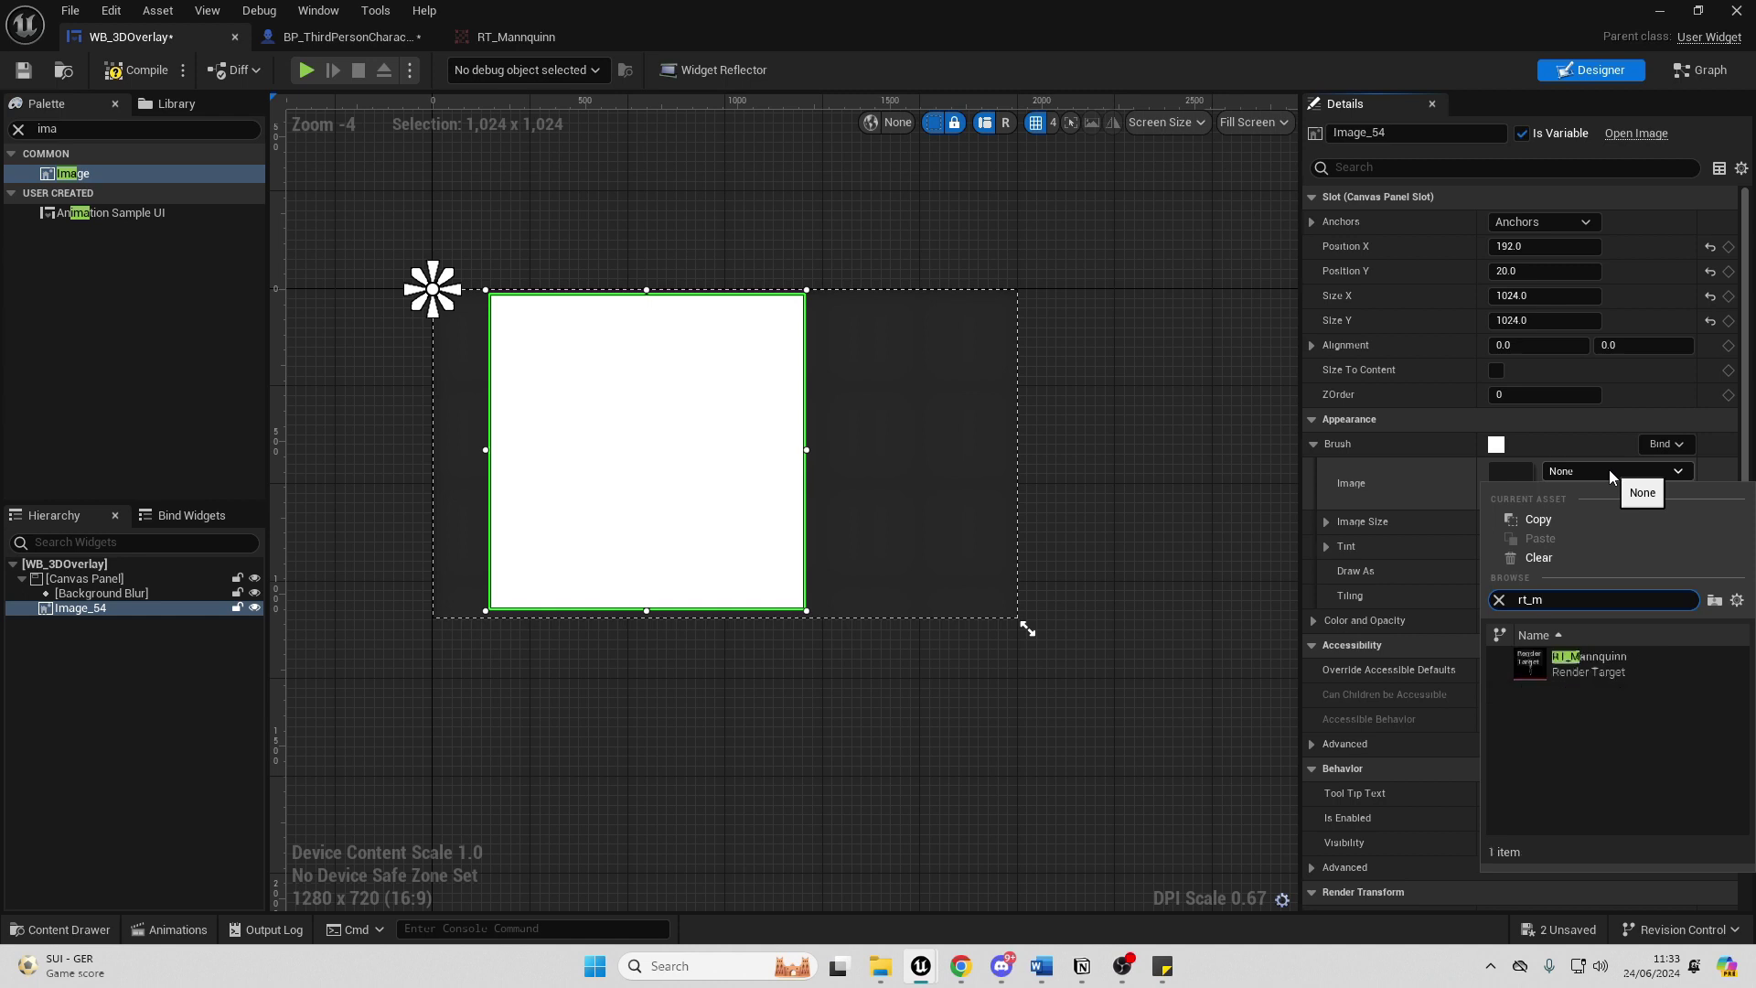
{"action": "left_click", "coordinate": [1585, 660]}
{"action": "scroll", "coordinate": [945, 322], "scroll_direction": "up", "scroll_amount": 3}
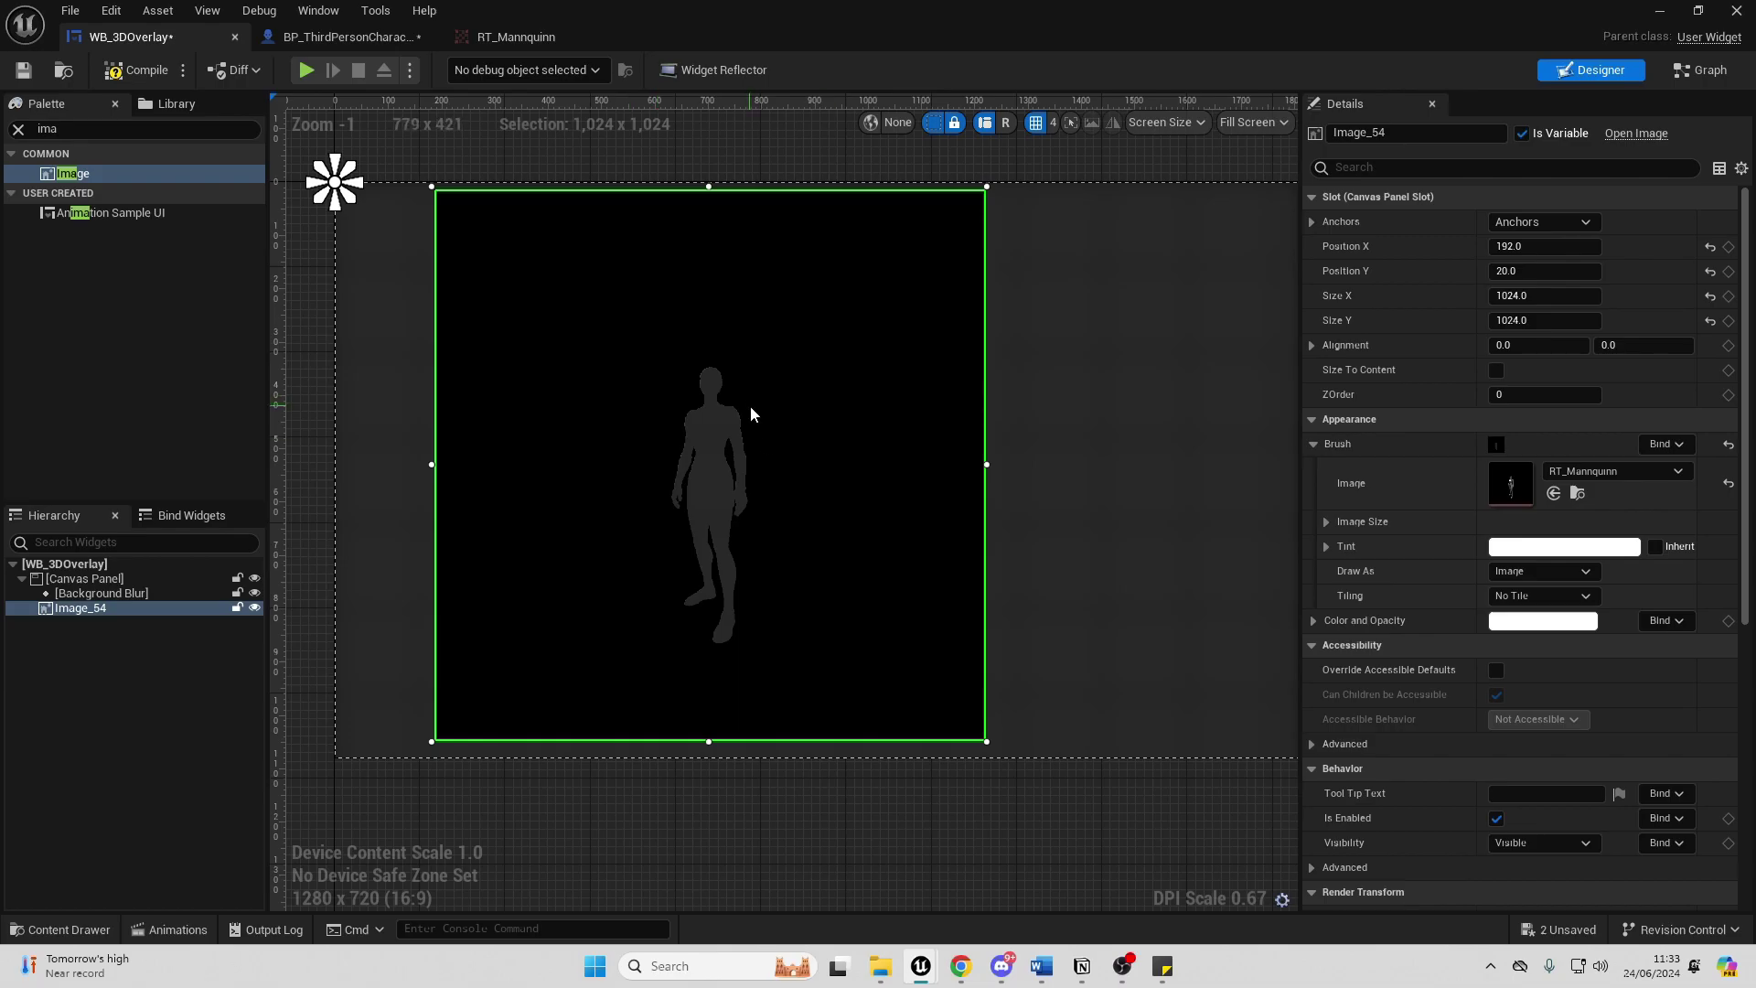
{"action": "left_click", "coordinate": [1556, 221]}
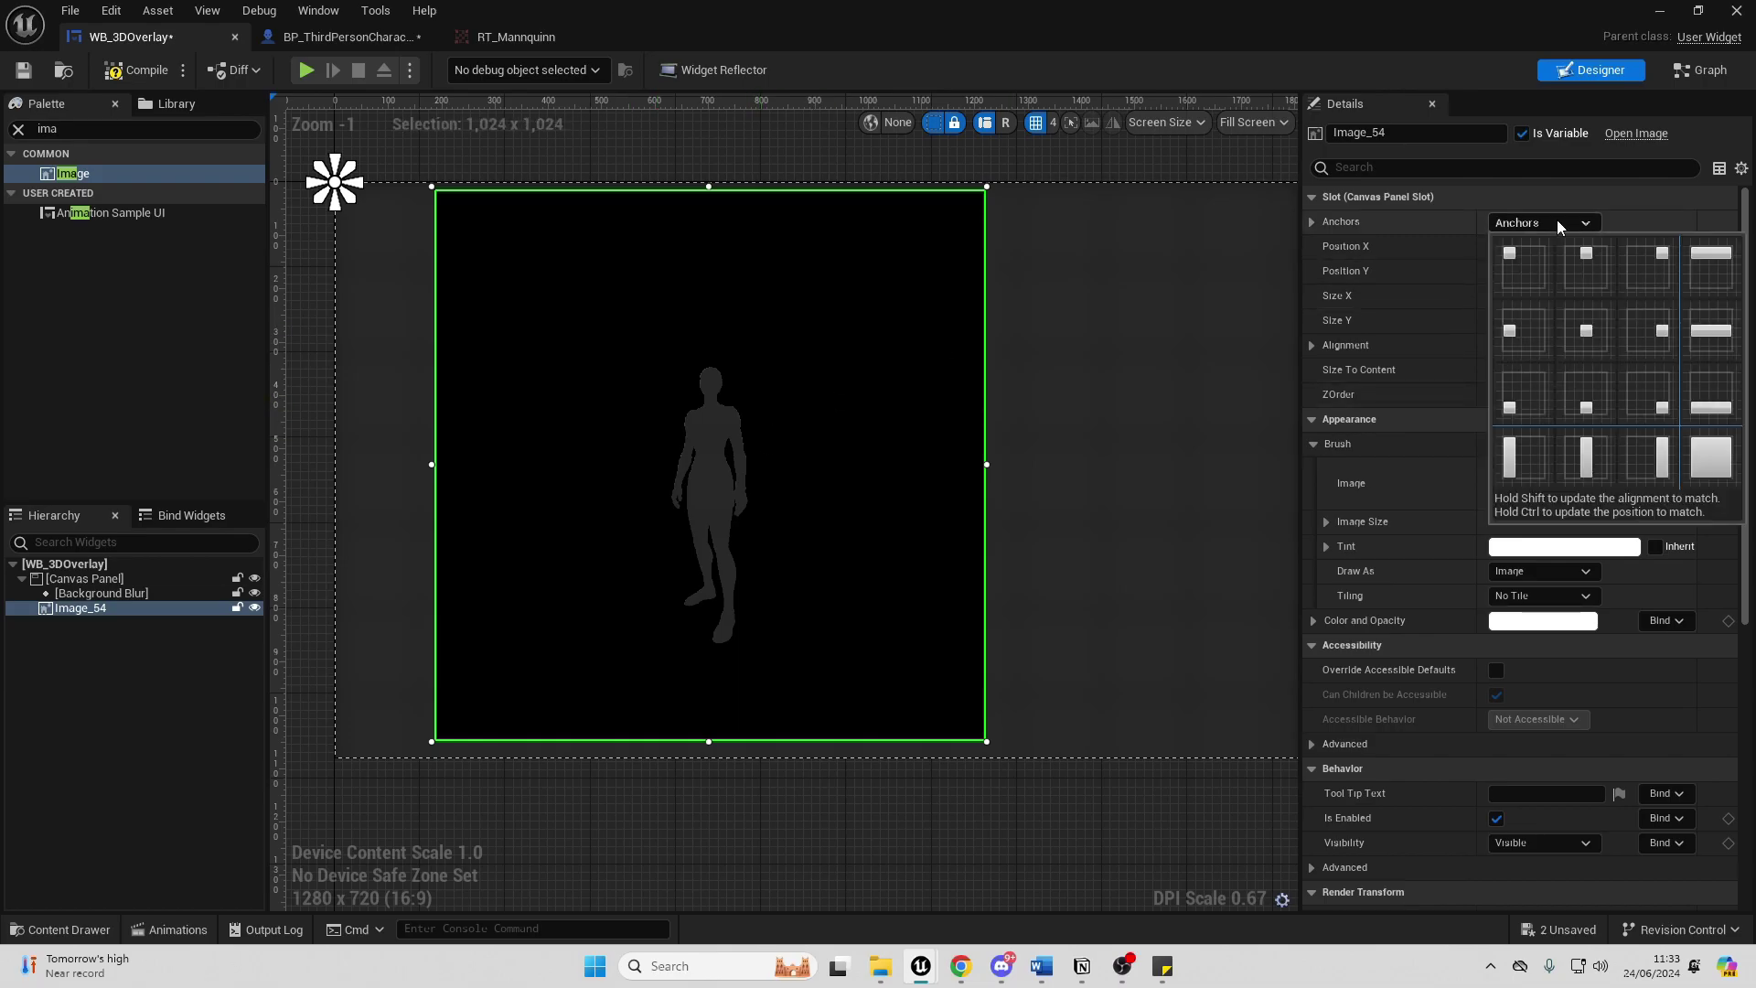
{"action": "left_click", "coordinate": [1517, 362]}
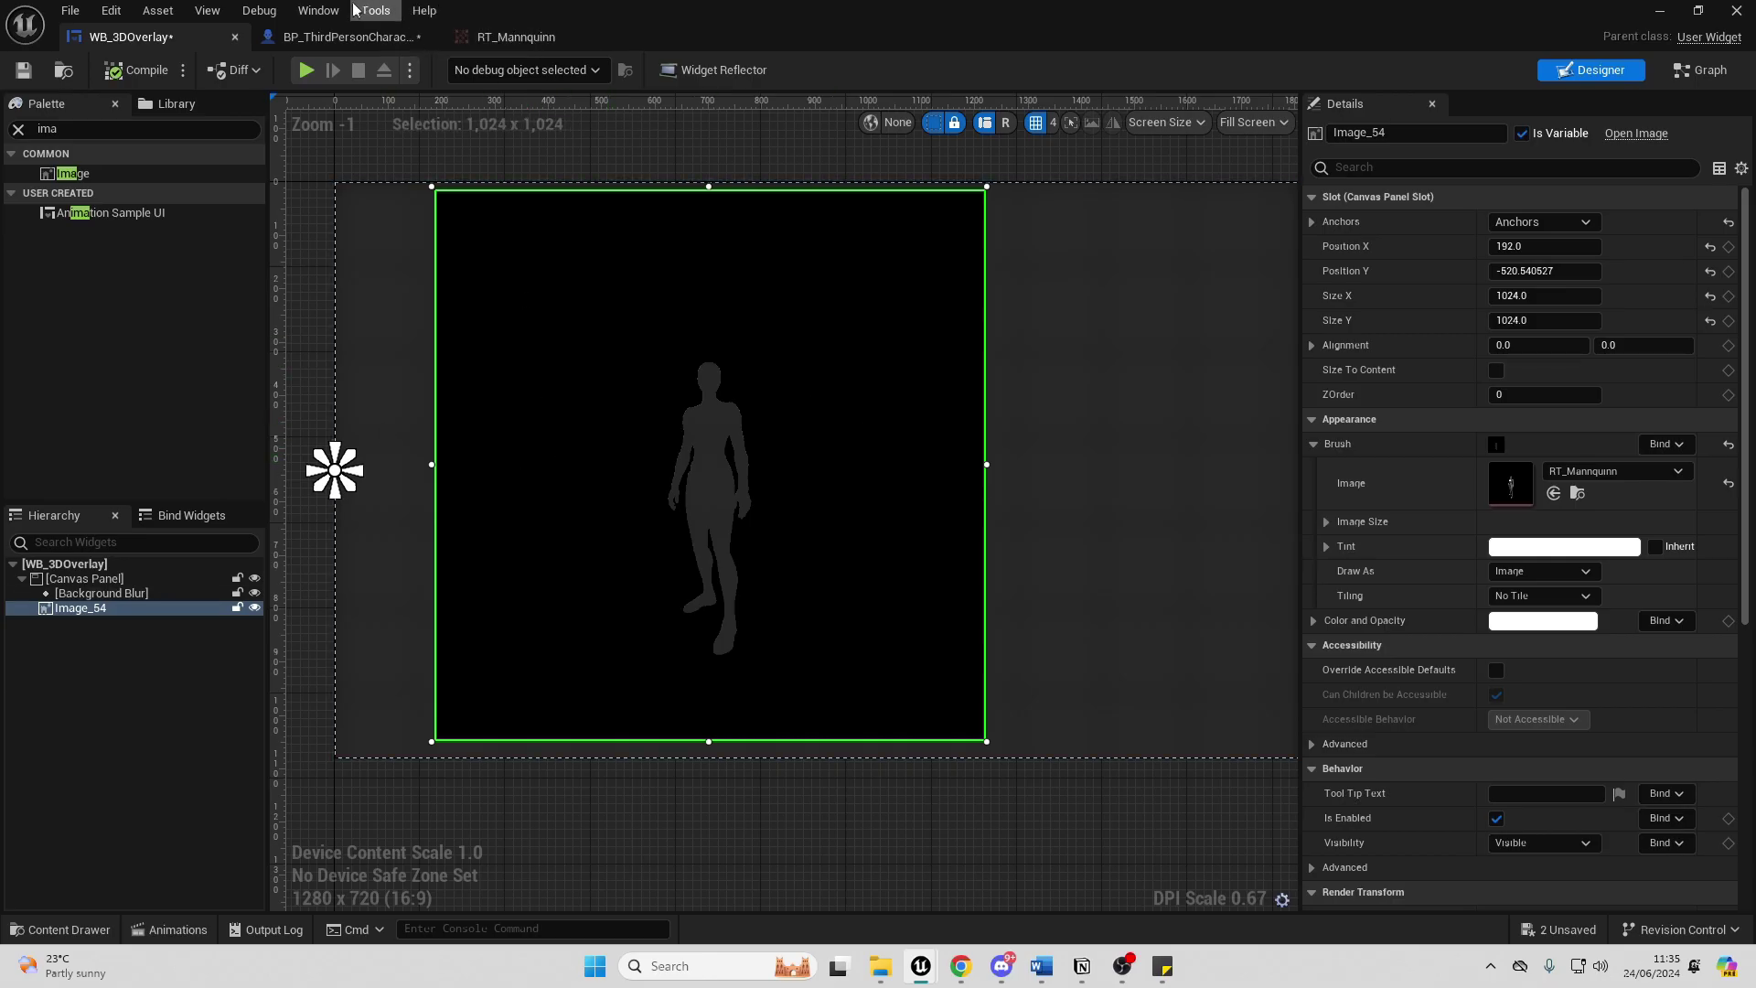
Place a SceneCaptureComponent2D getter in the Event Graph after Add Mapping Context.
{"action": "left_click", "coordinate": [346, 36]}
{"action": "right_click_drag", "start_coordinate": [829, 231], "coordinate": [854, 515]}
{"action": "scroll", "coordinate": [572, 326], "scroll_direction": "up", "scroll_amount": 3}
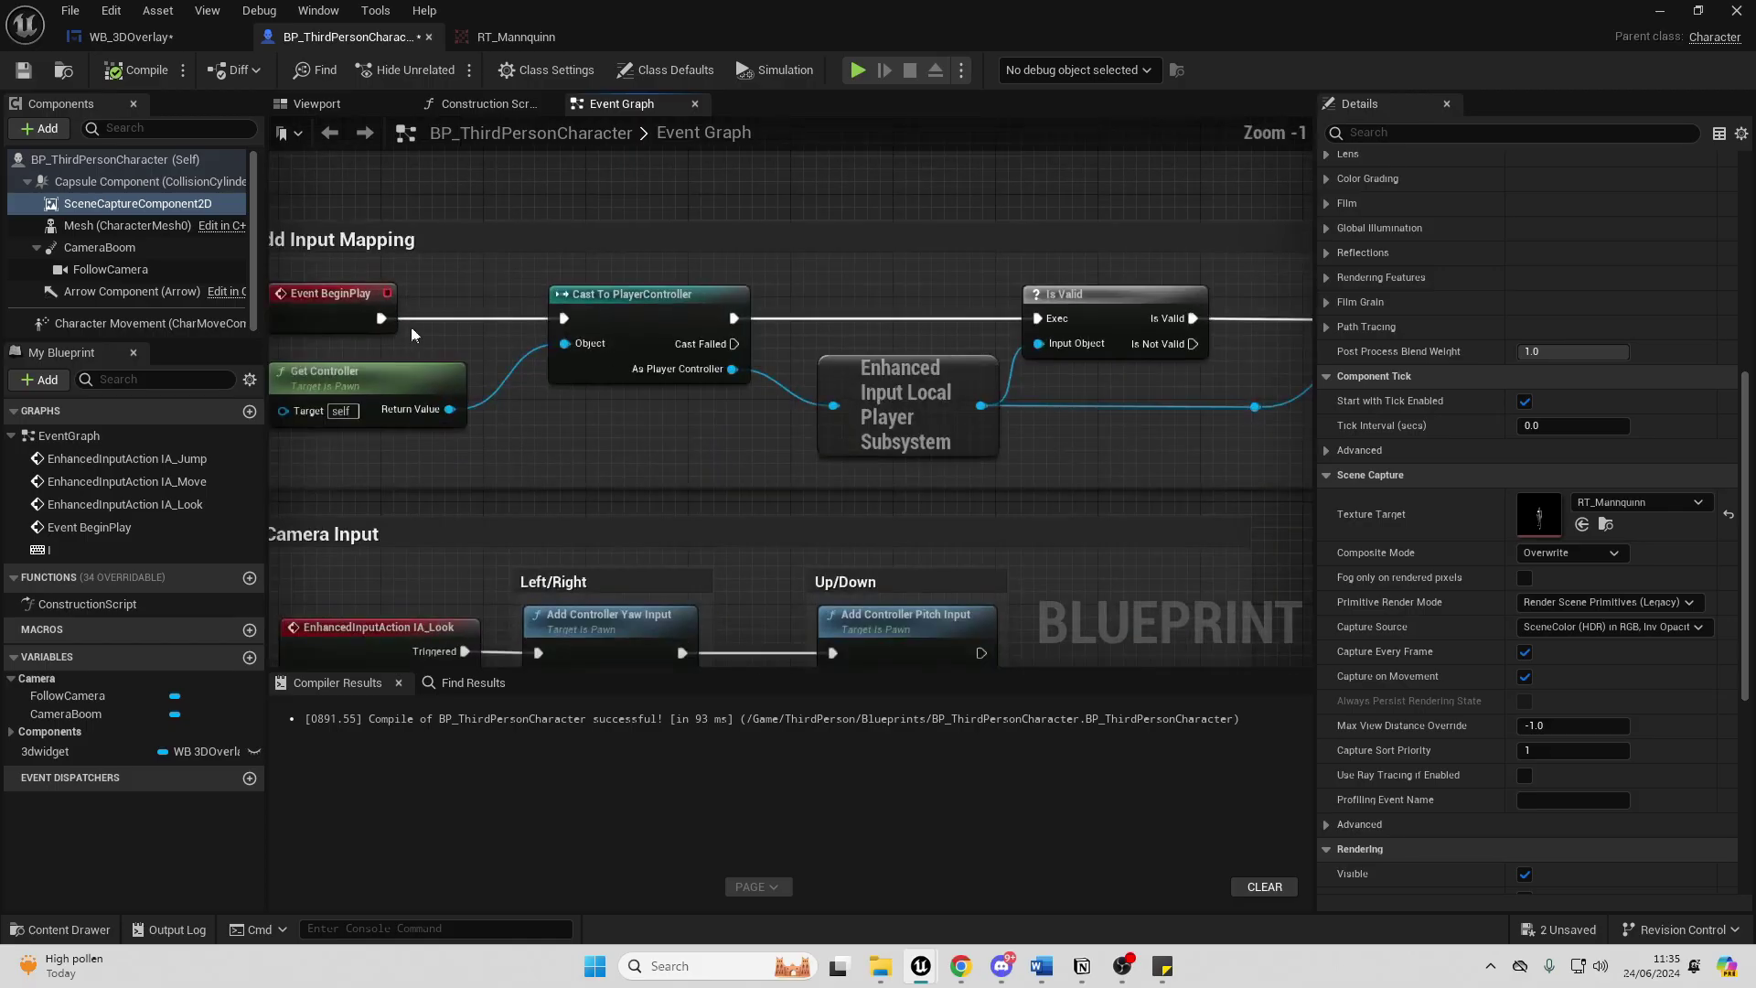
{"action": "scroll", "coordinate": [918, 317], "scroll_direction": "up", "scroll_amount": 3}
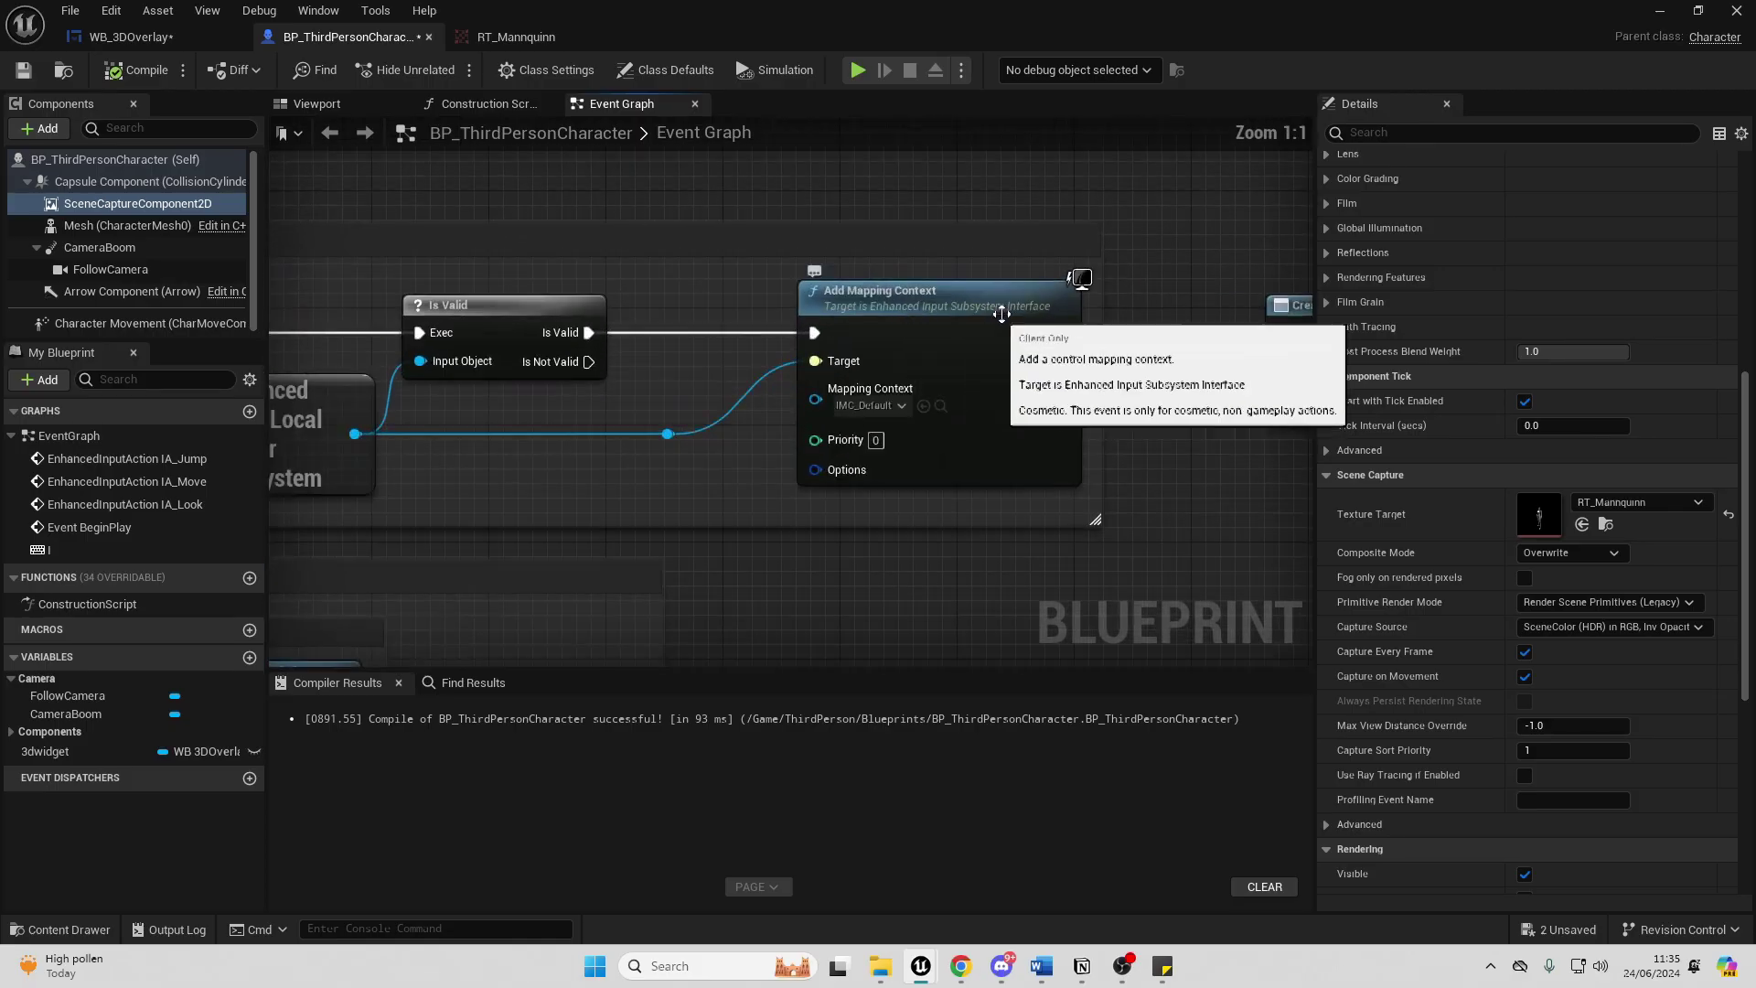
{"action": "right_click_drag", "start_coordinate": [1299, 293], "coordinate": [834, 289]}
{"action": "left_click_drag", "start_coordinate": [137, 203], "coordinate": [456, 185]}
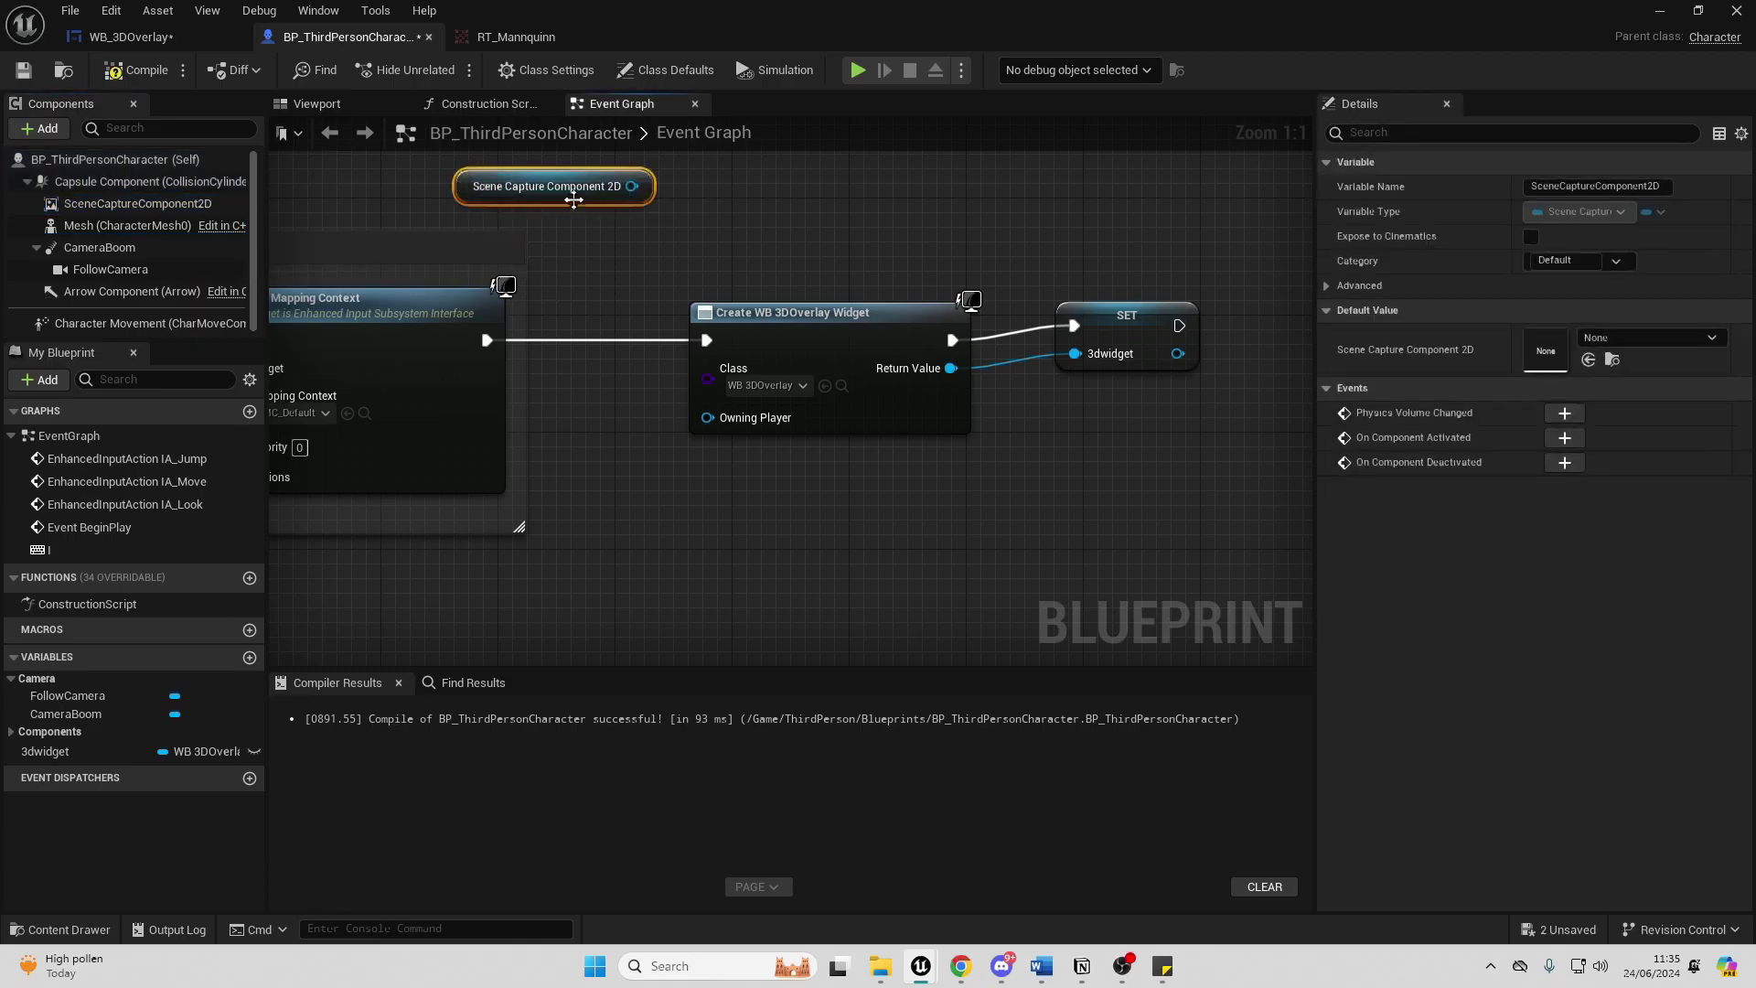
Add Show Only Actor Components on the scene capture with Self as In Actor.
{"action": "left_click_drag", "start_coordinate": [632, 186], "coordinate": [774, 225]}
{"action": "type", "text": "show only"}
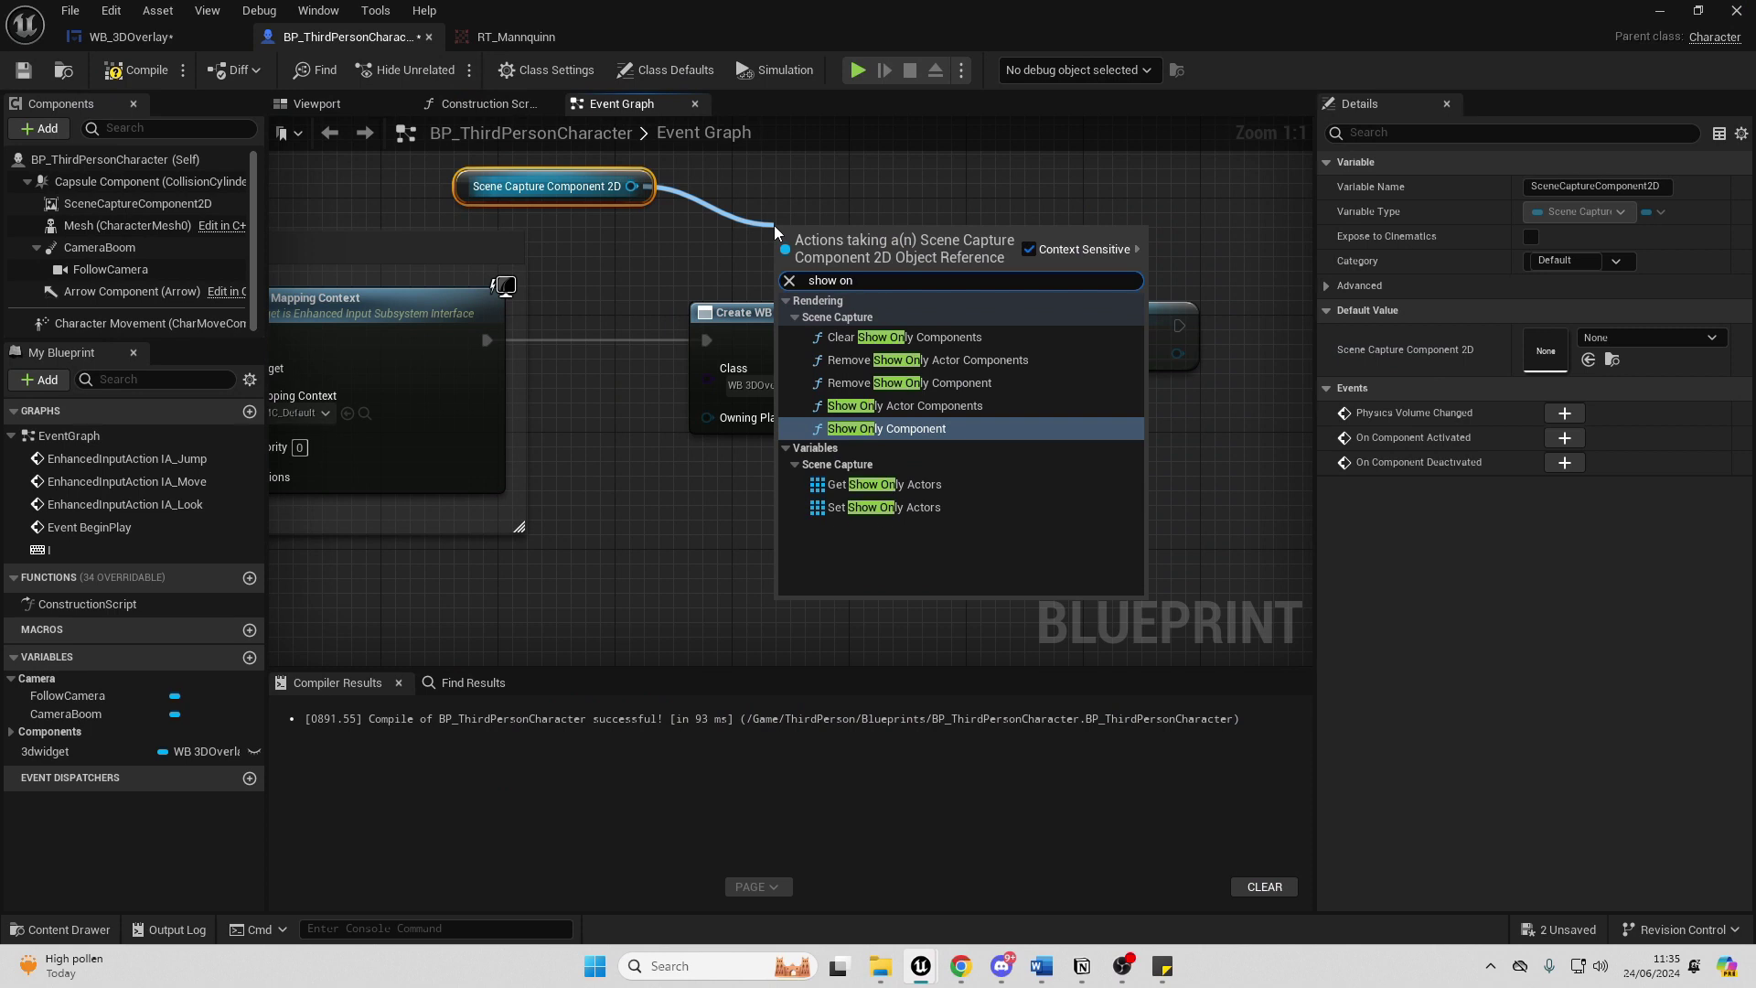
{"action": "left_click", "coordinate": [979, 411]}
{"action": "left_click_drag", "start_coordinate": [843, 251], "coordinate": [631, 265]}
{"action": "type", "text": "self"}
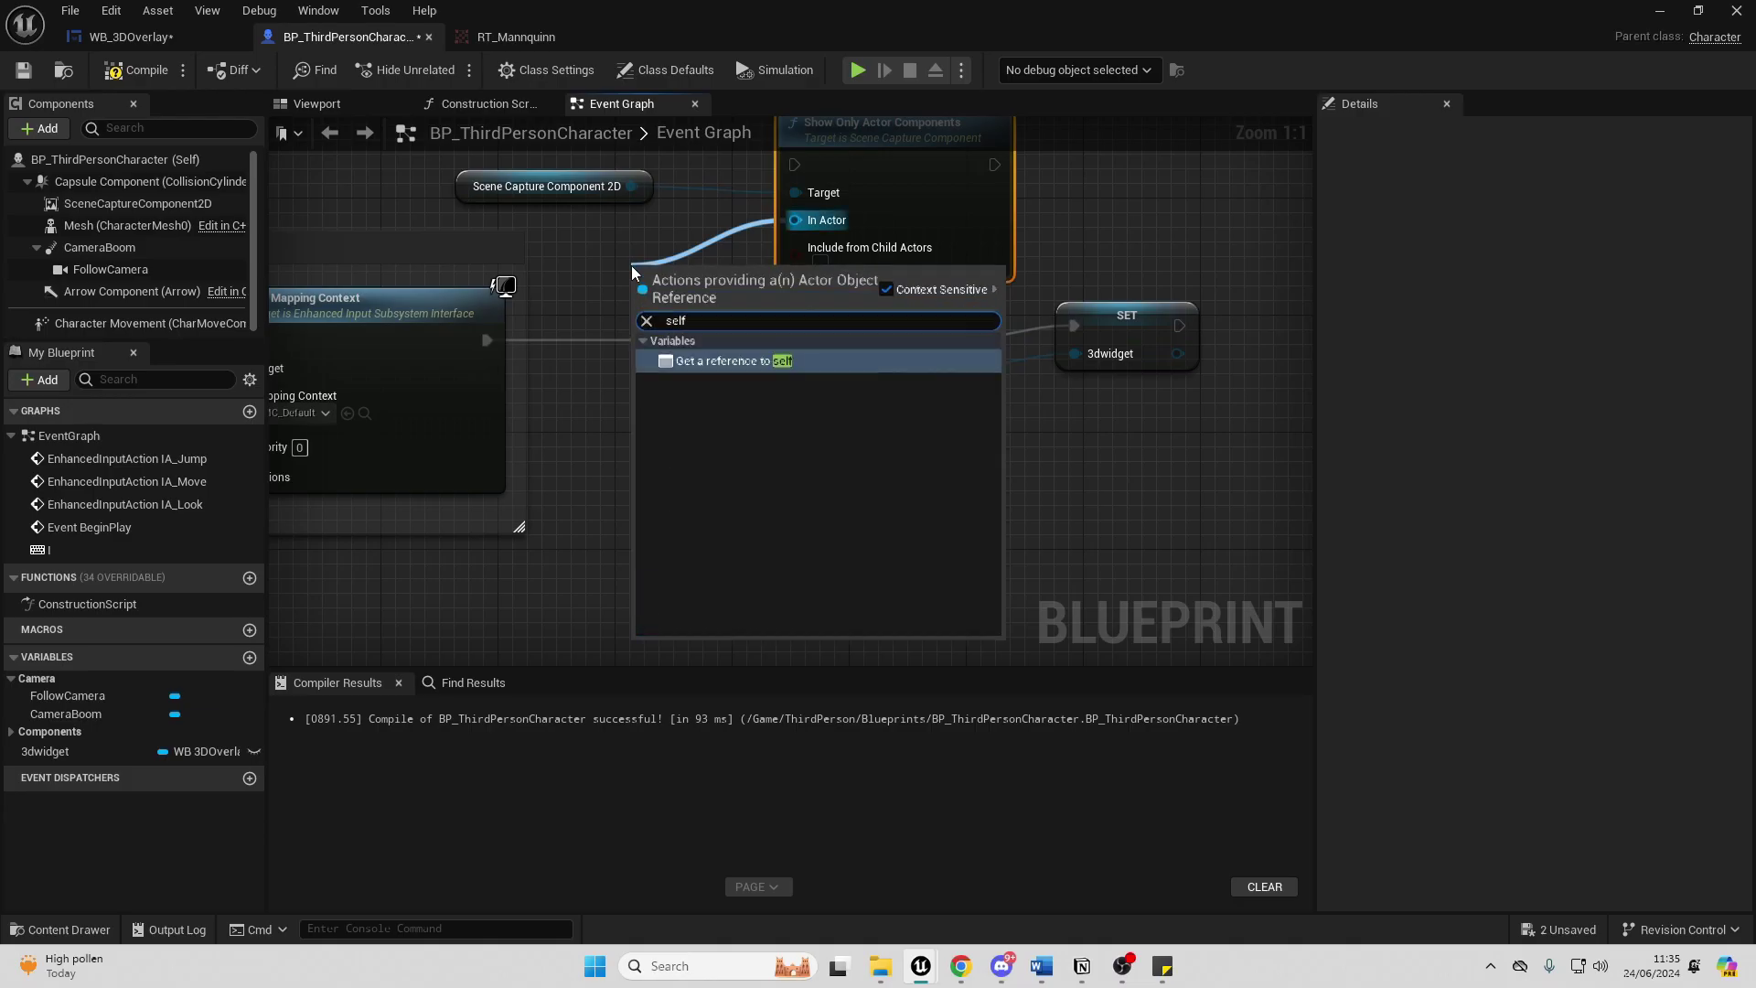
{"action": "key", "text": "Return"}
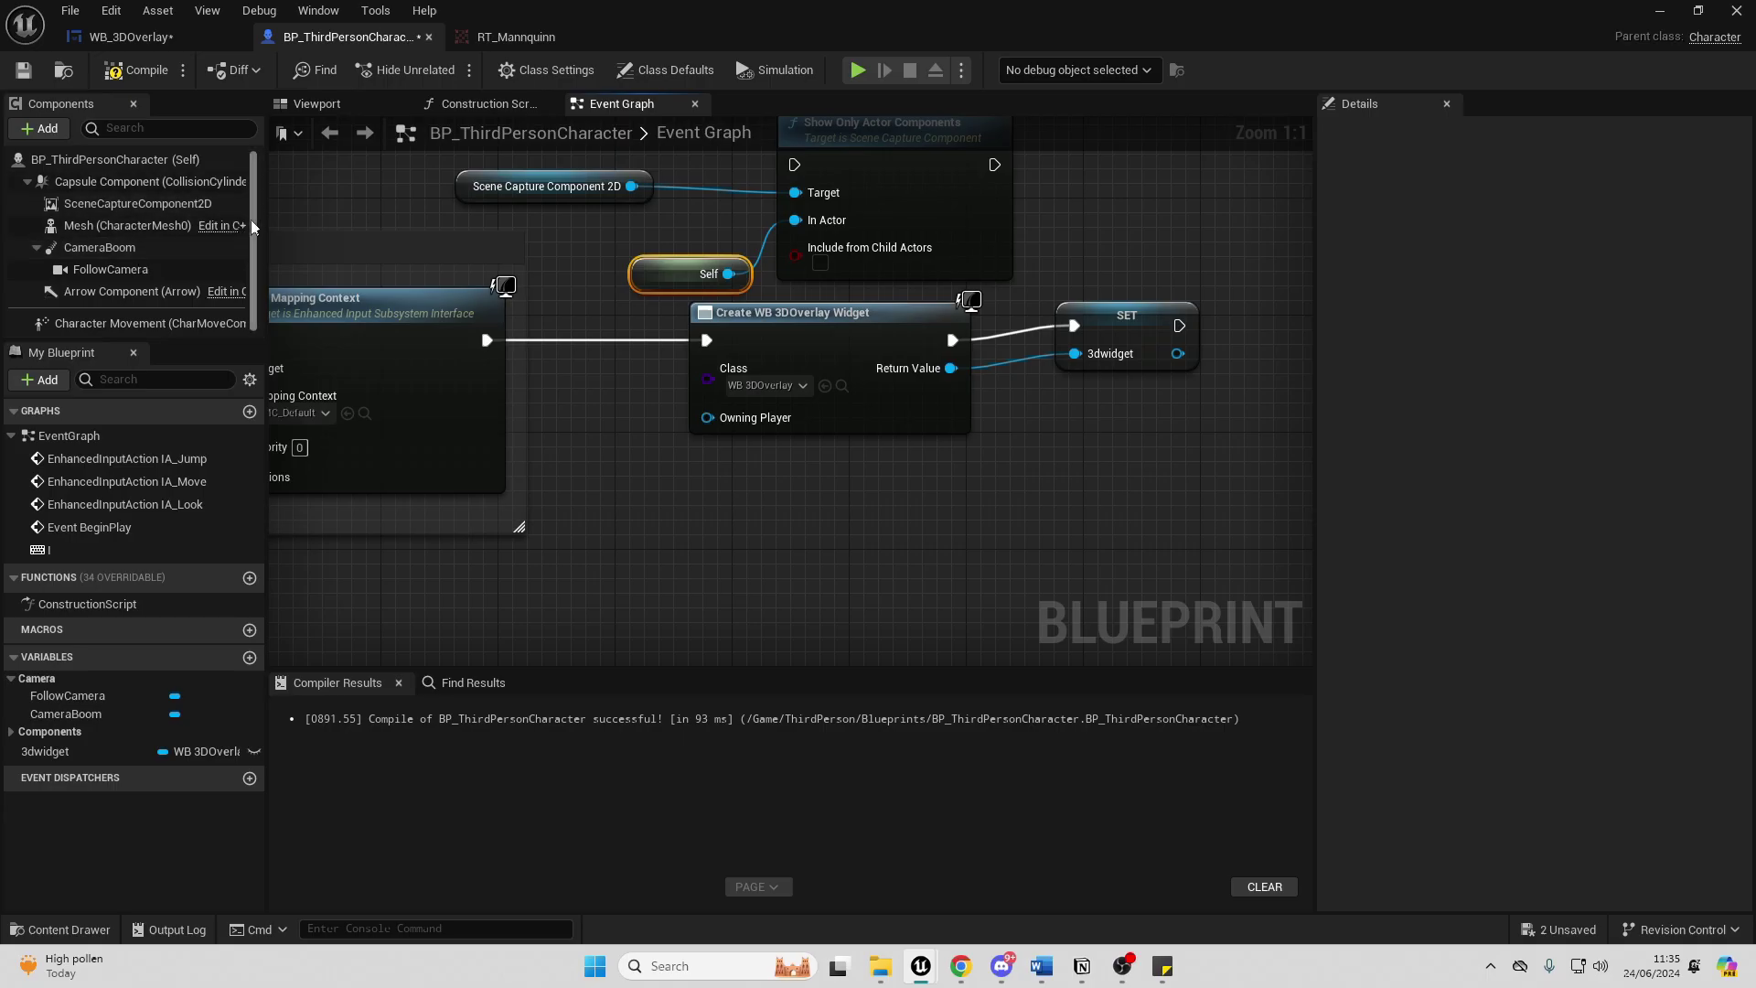
Chain Create Widget and SET after Show Only Actor Components, then compile the blueprint.
{"action": "scroll", "coordinate": [653, 258], "scroll_direction": "down", "scroll_amount": 2}
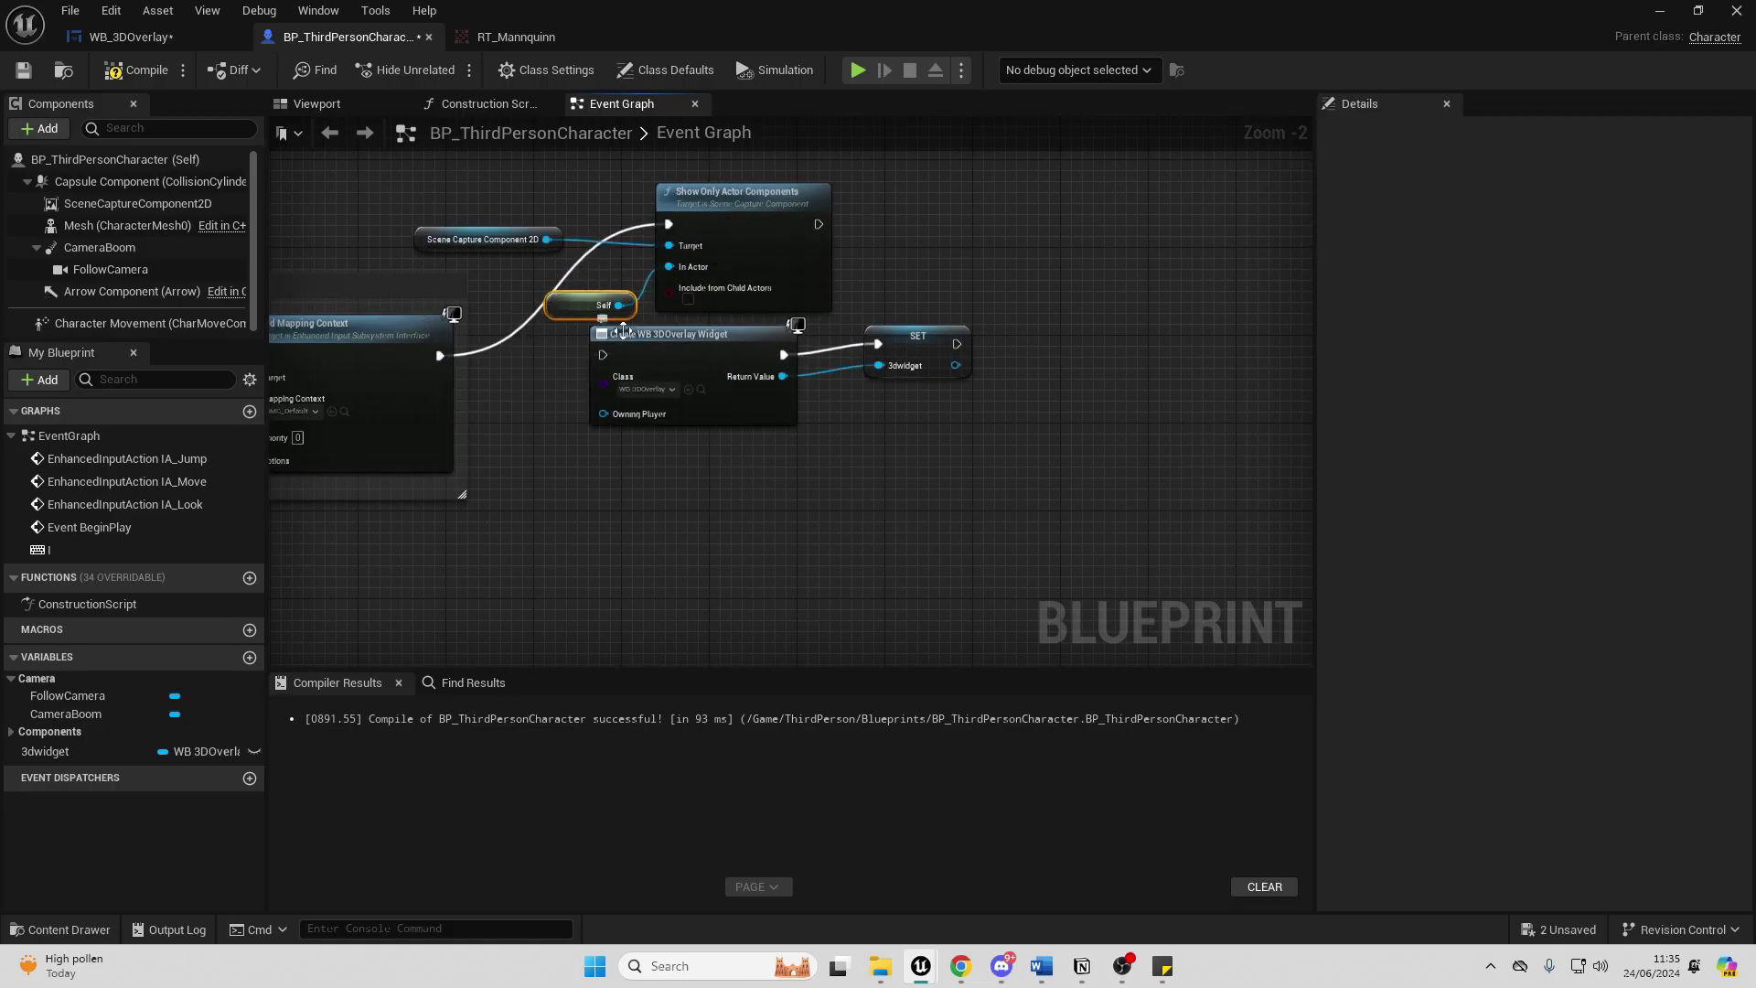
{"action": "left_click", "coordinate": [722, 335]}
{"action": "left_click_drag", "start_coordinate": [919, 348], "coordinate": [1325, 329], "text": "shift"}
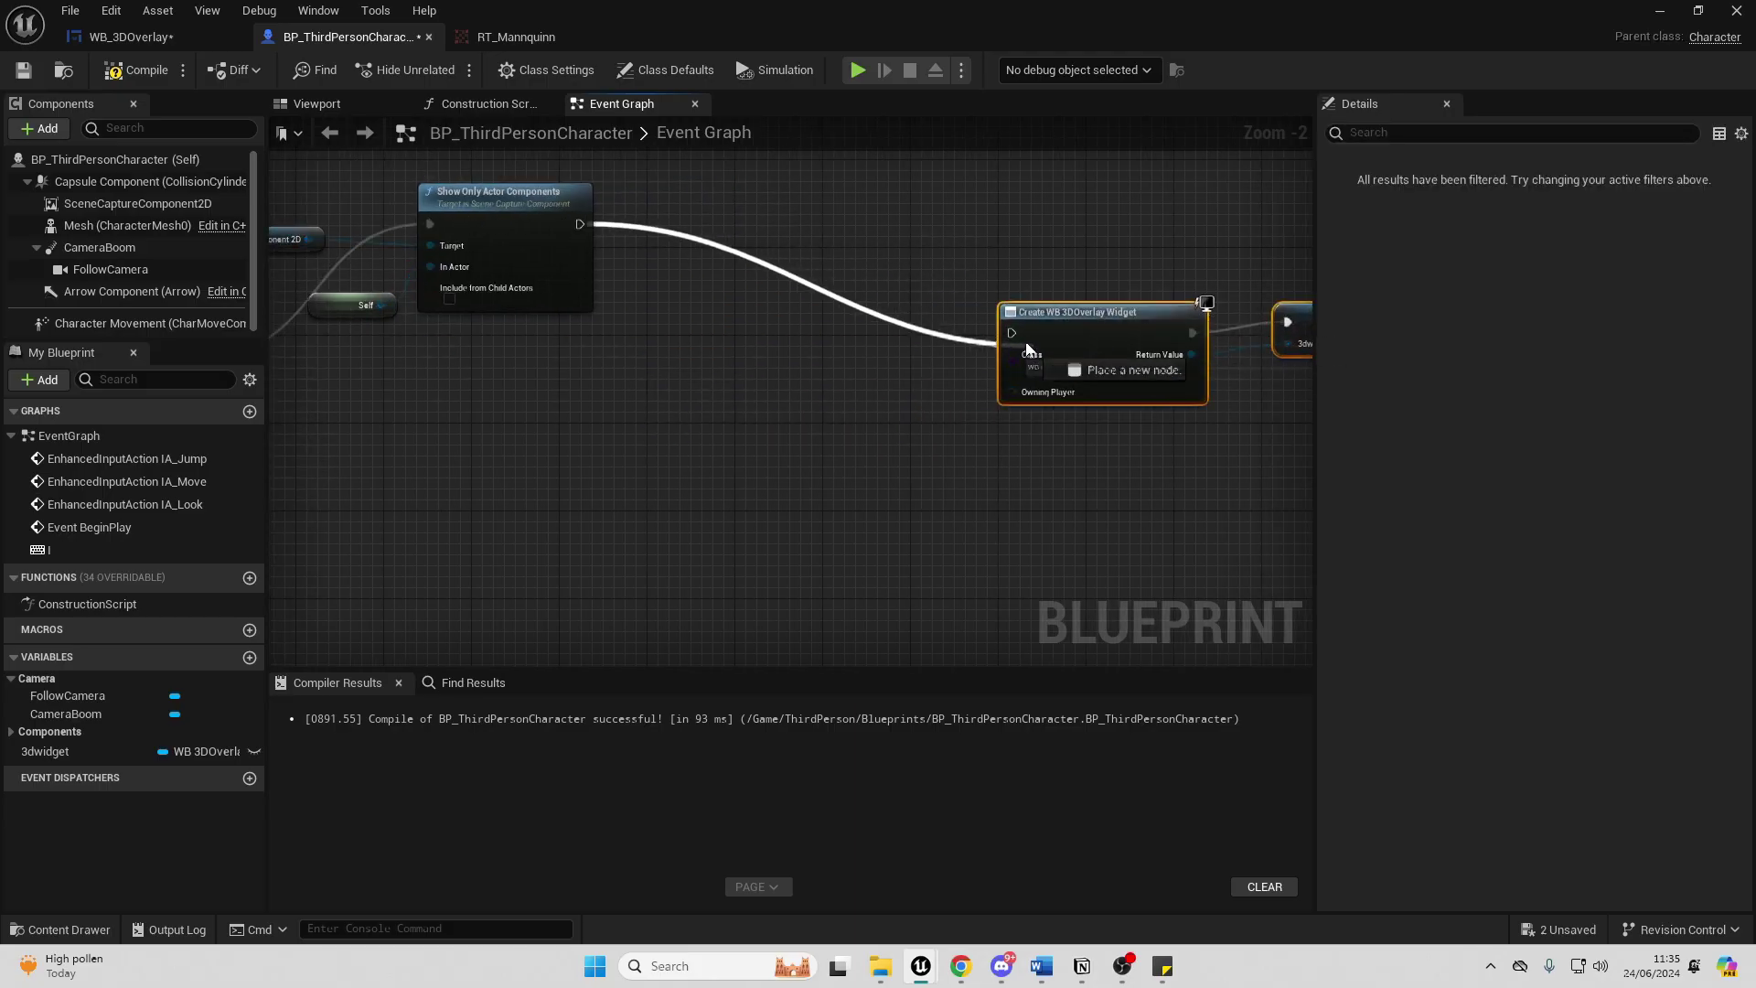
{"action": "left_click_drag", "start_coordinate": [586, 235], "coordinate": [607, 313]}
{"action": "scroll", "coordinate": [672, 318], "scroll_direction": "down", "scroll_amount": 3}
{"action": "left_click_drag", "start_coordinate": [804, 293], "coordinate": [1010, 376]}
{"action": "left_click_drag", "start_coordinate": [909, 322], "coordinate": [743, 325]}
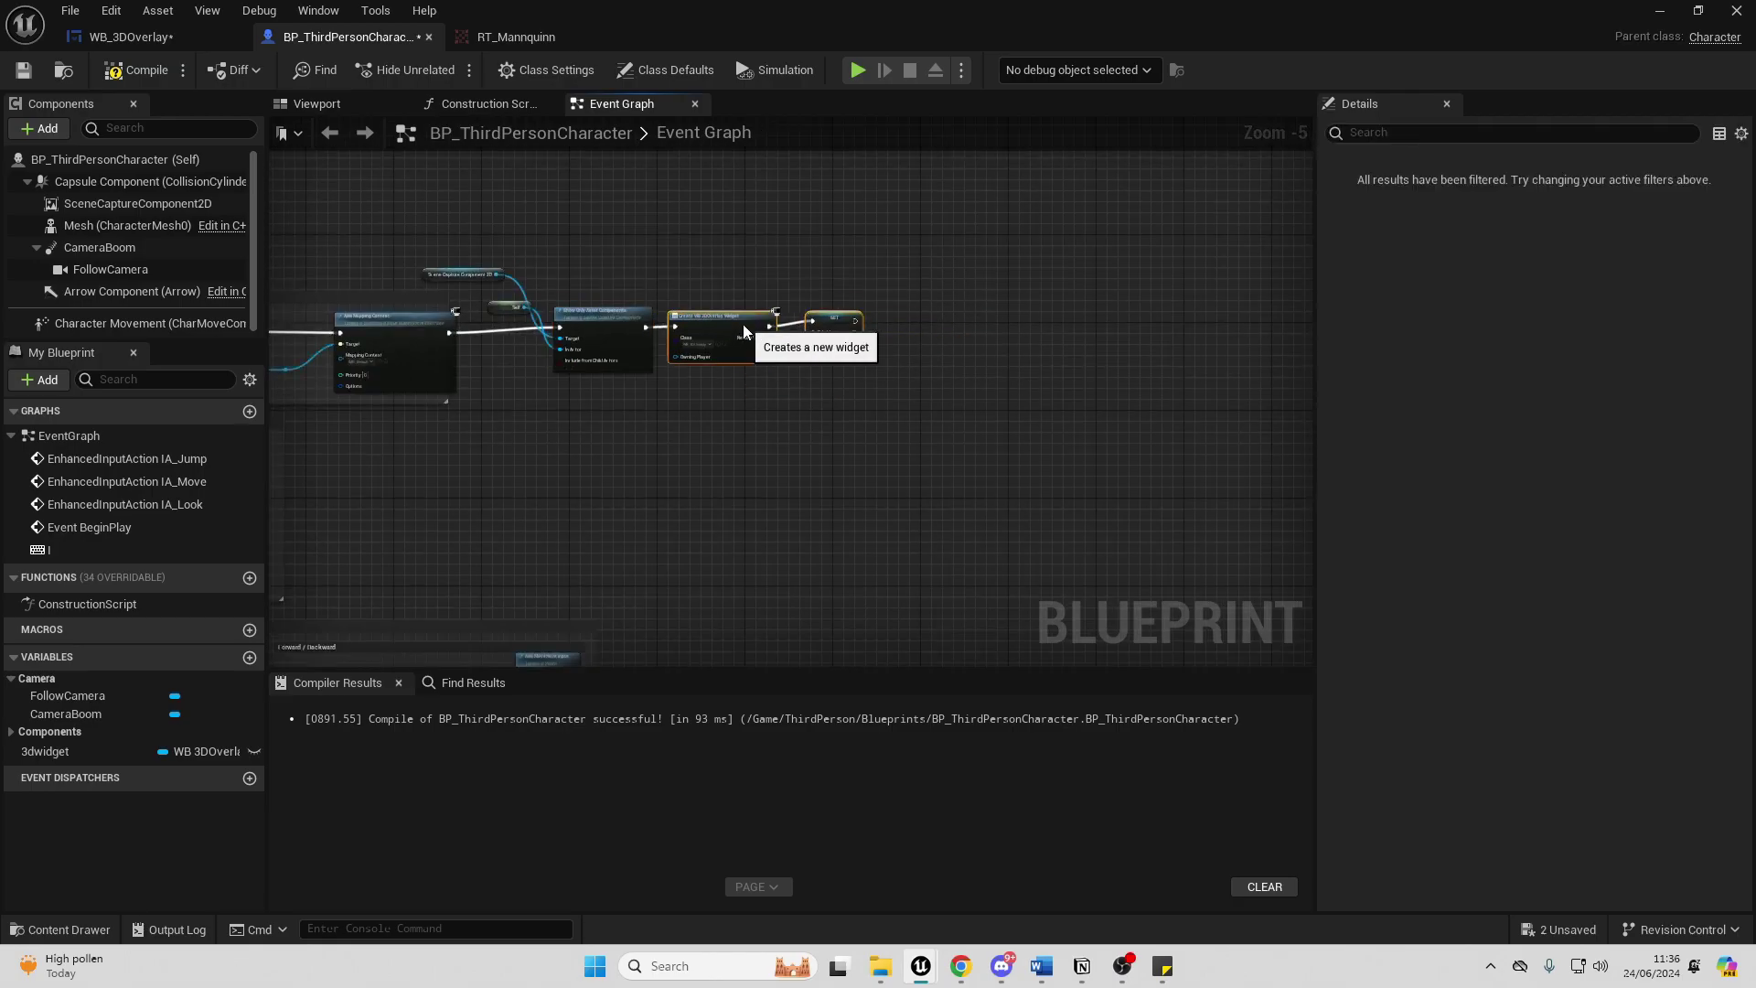
{"action": "scroll", "coordinate": [742, 323], "scroll_direction": "up", "scroll_amount": 2}
{"action": "left_click", "coordinate": [129, 73]}
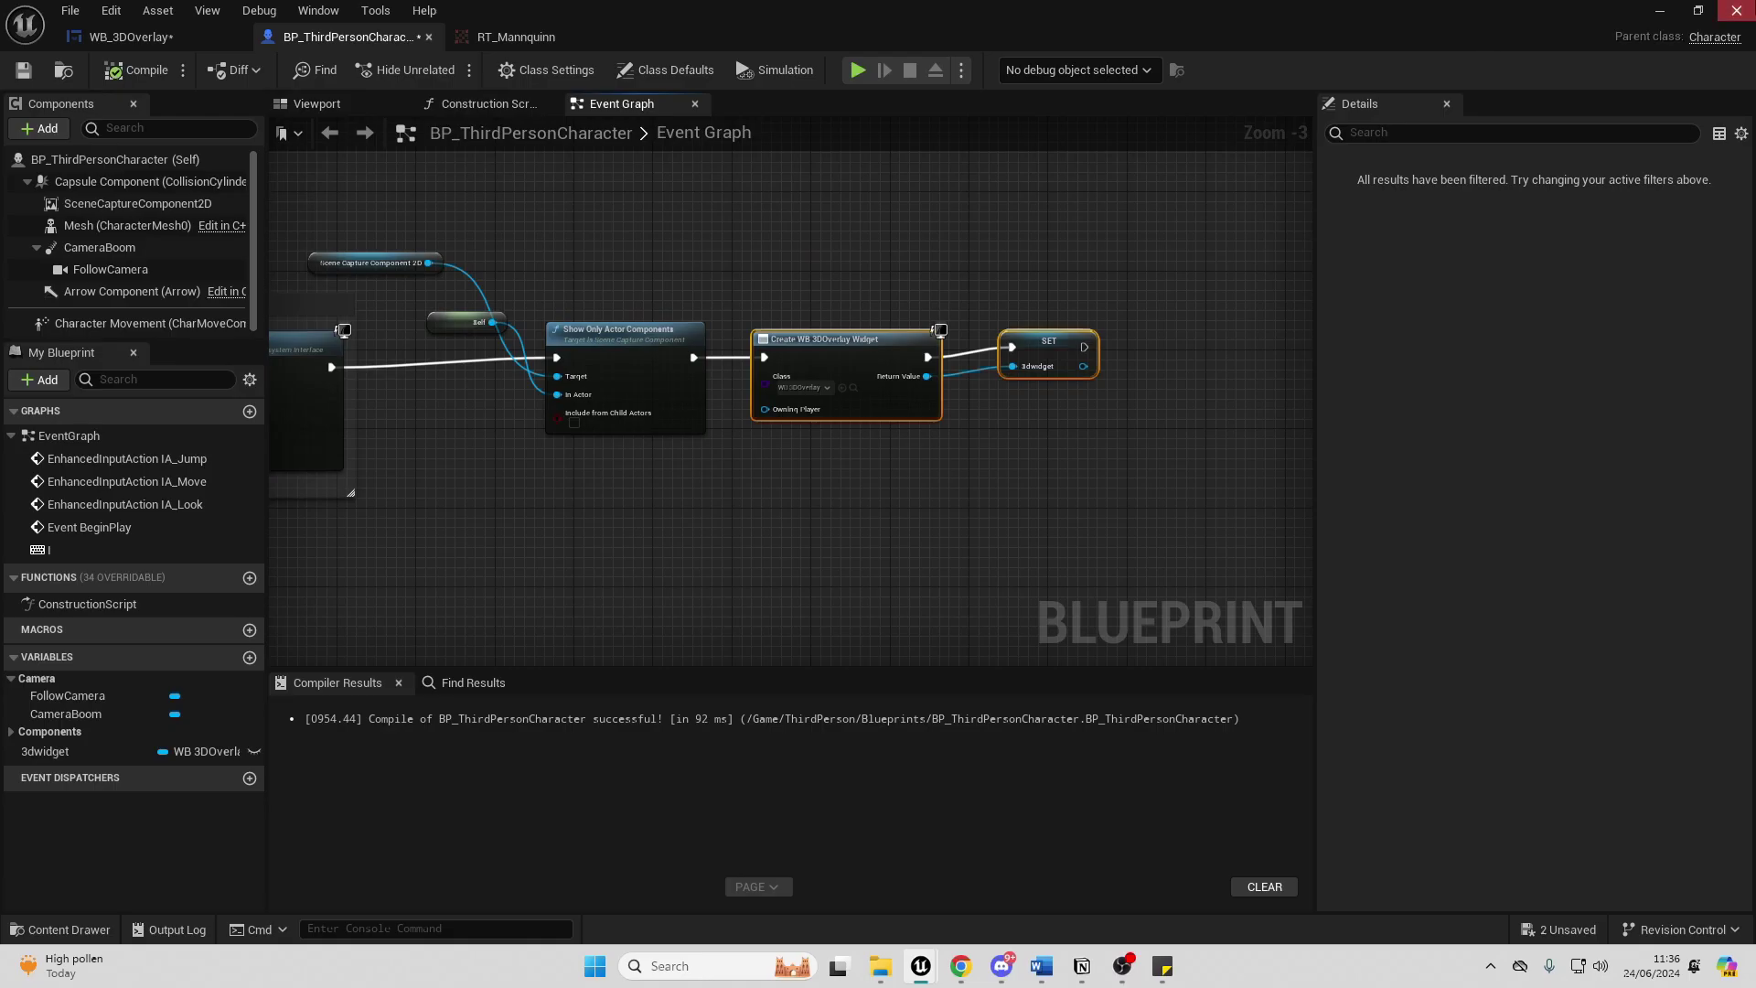
{"action": "left_click", "coordinate": [1660, 11]}
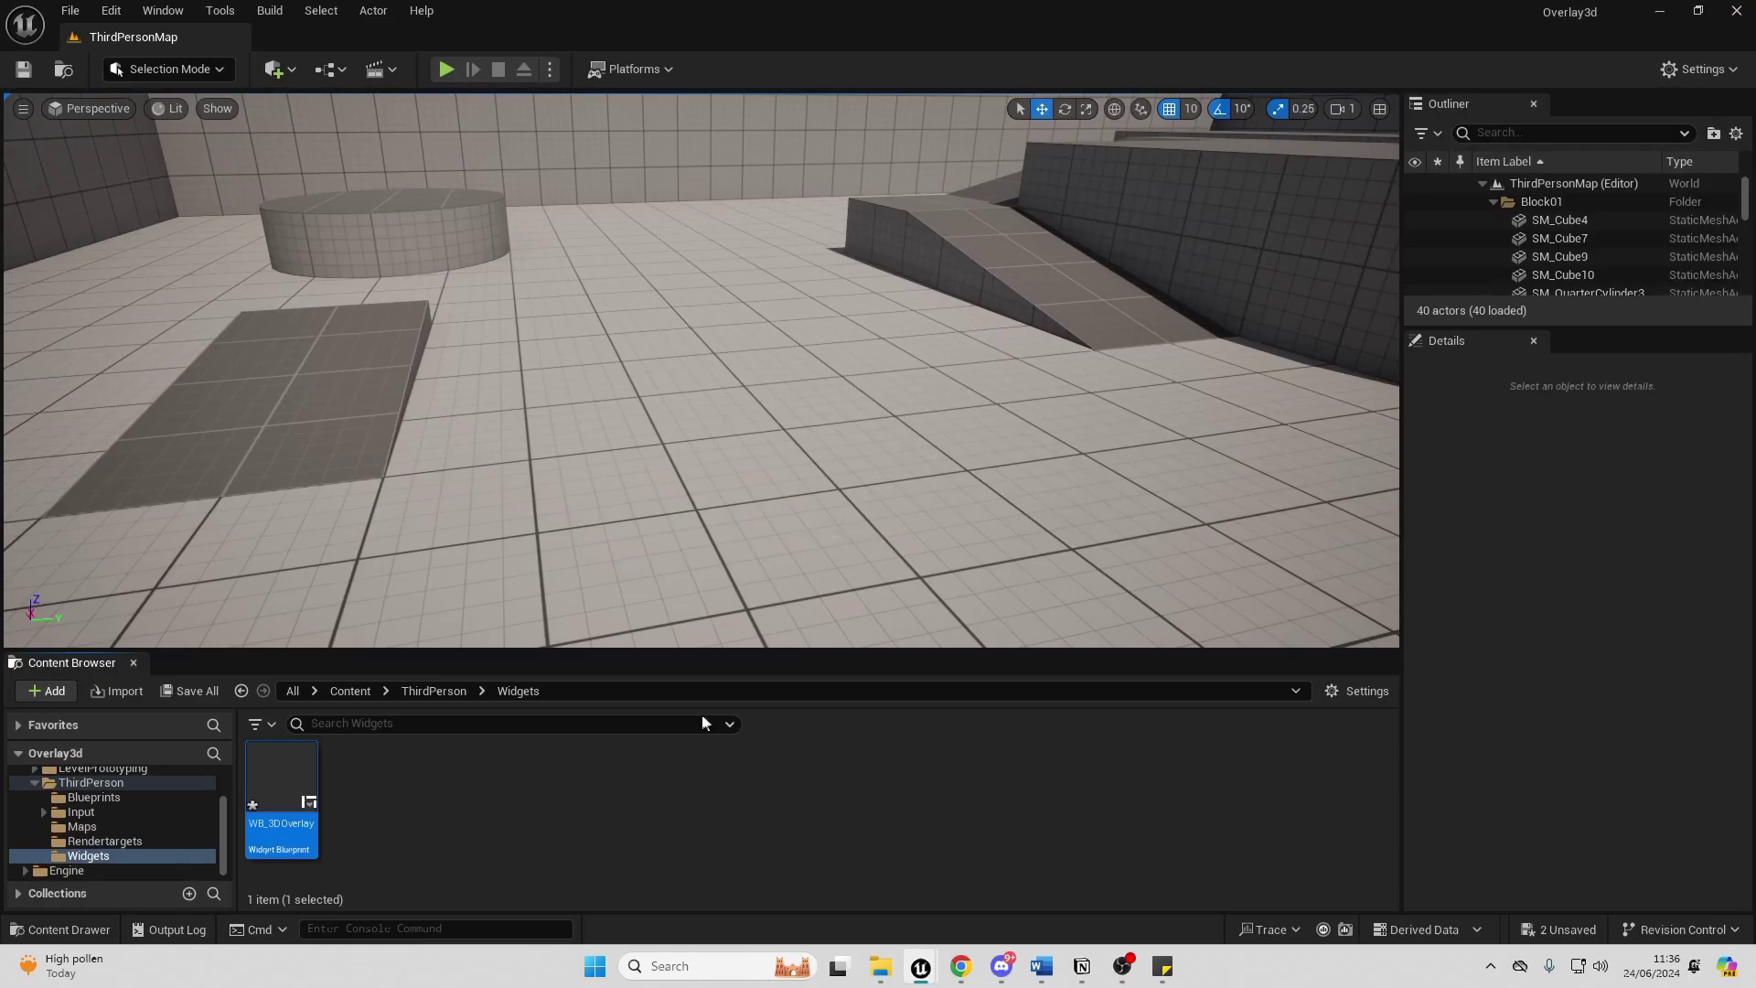
Create a material named M_Mannquinn in Rendertargets and open it in the Material Editor.
{"action": "left_click", "coordinate": [108, 841]}
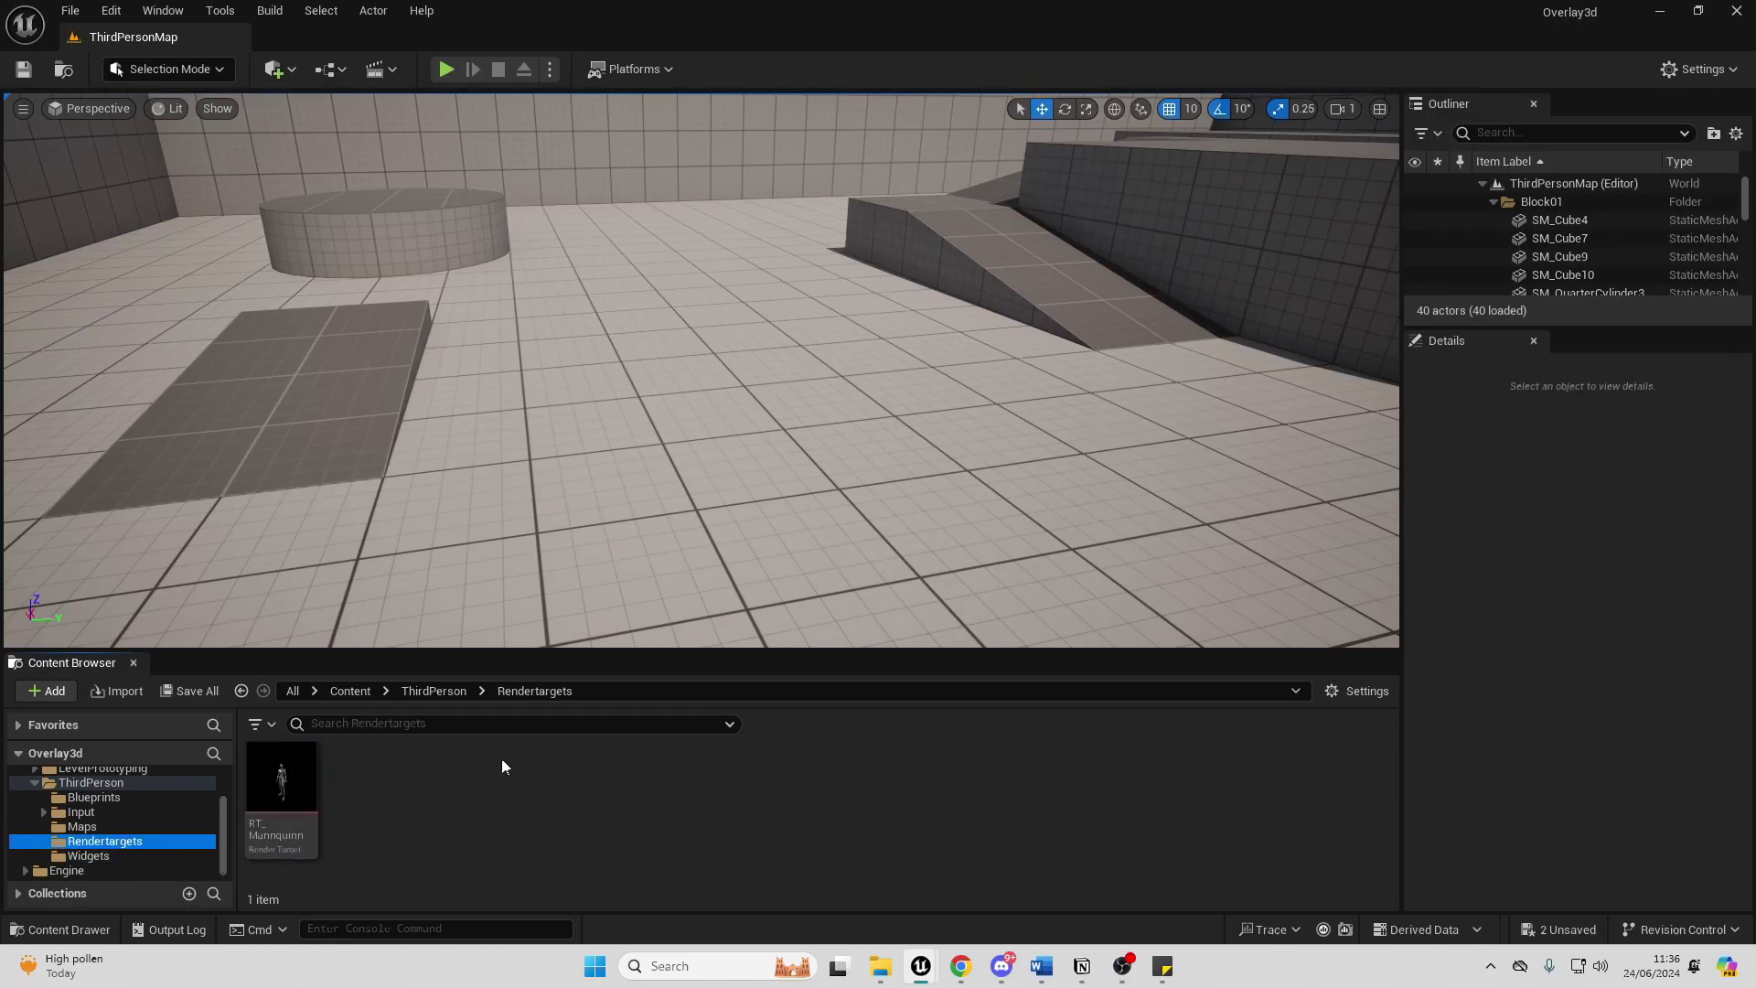
{"action": "right_click", "coordinate": [375, 803]}
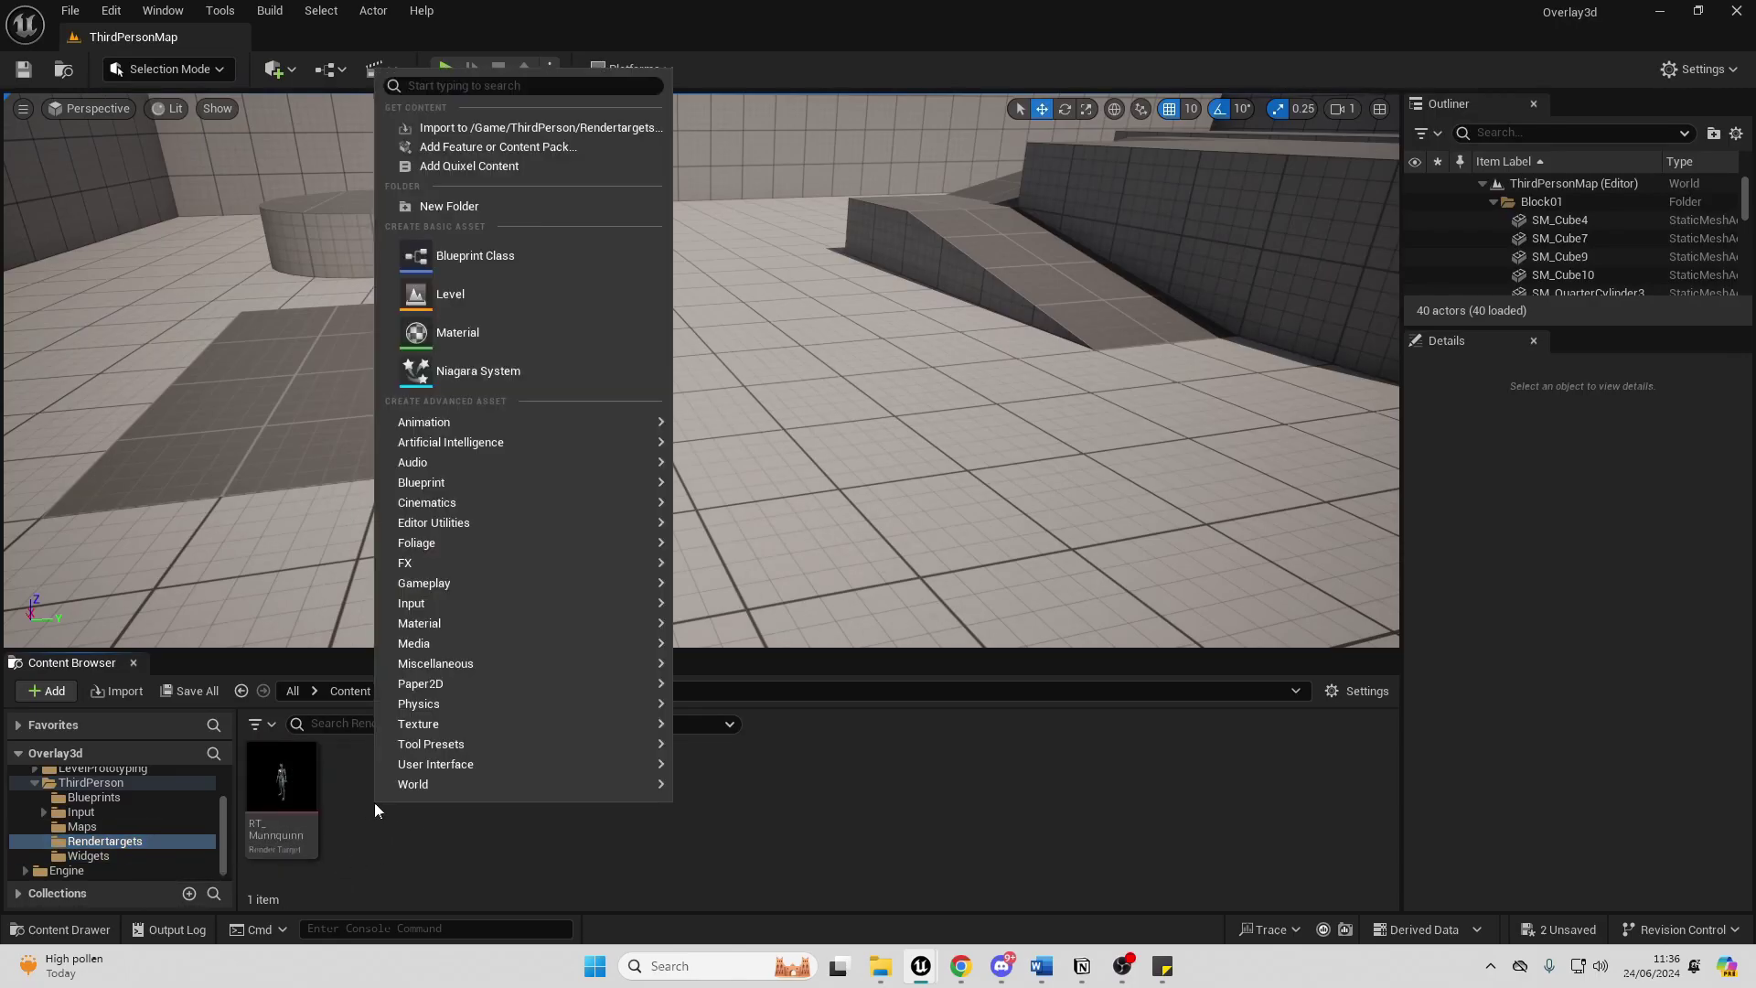
{"action": "left_click", "coordinate": [491, 340]}
{"action": "key", "text": "BackSpace"}
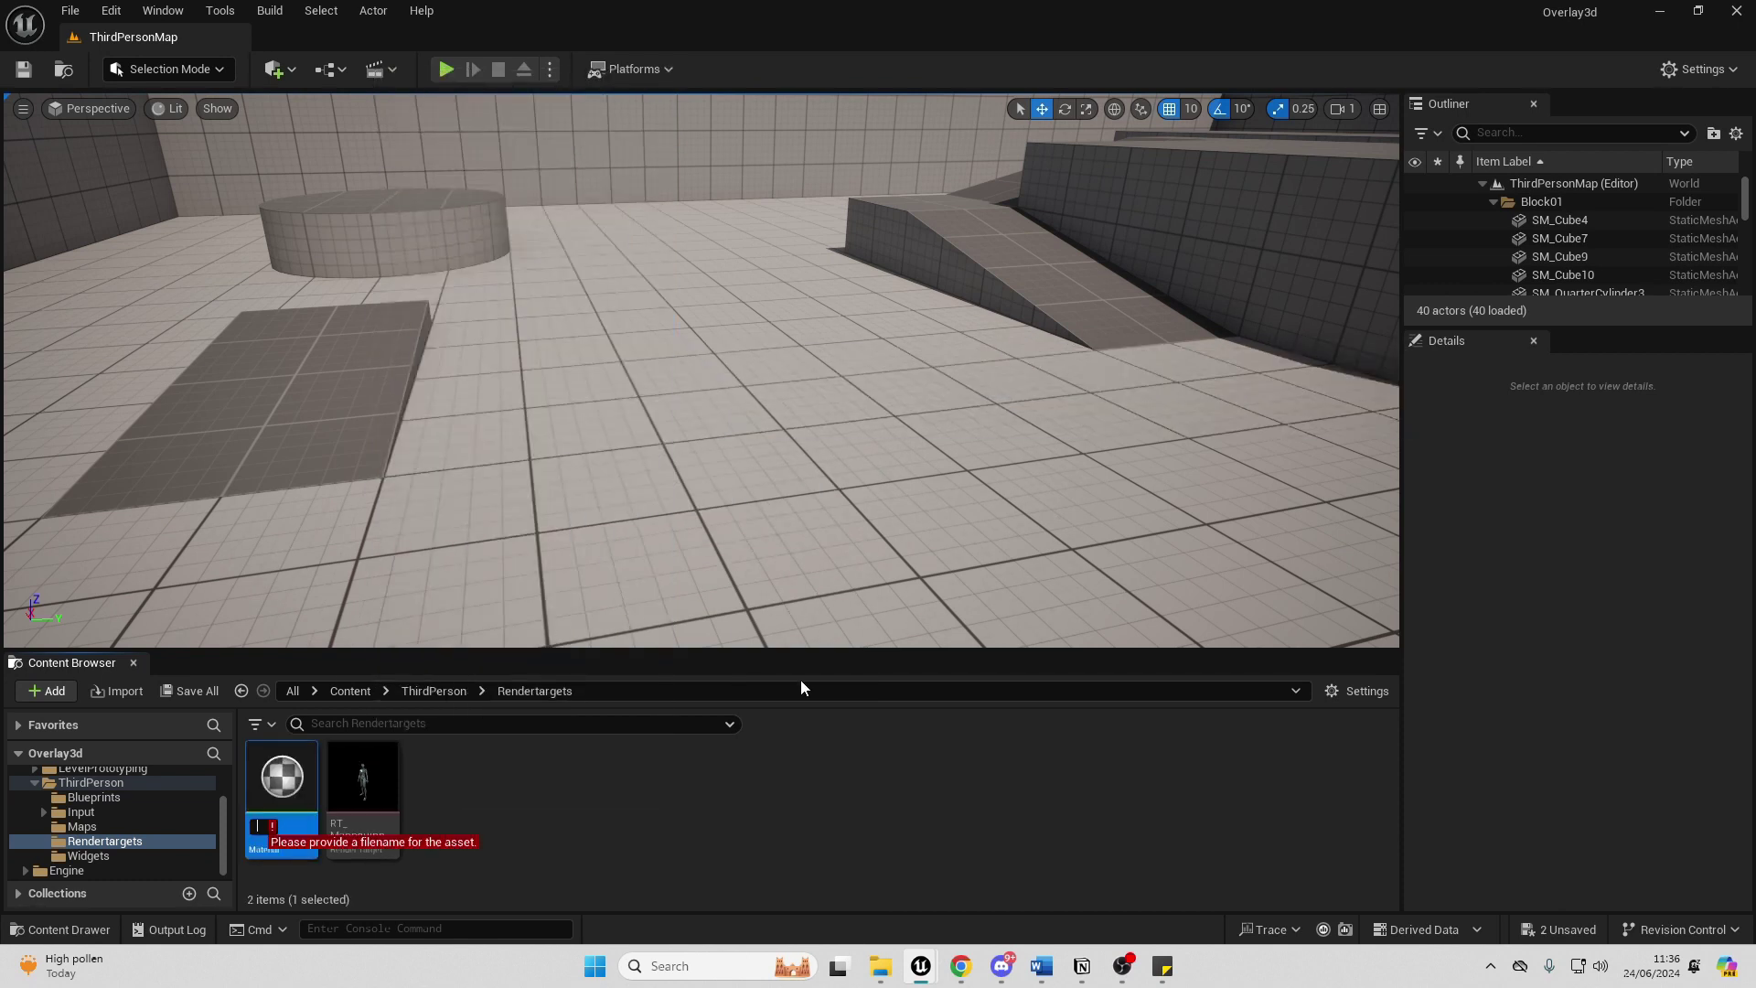
{"action": "type", "text": "M_M"}
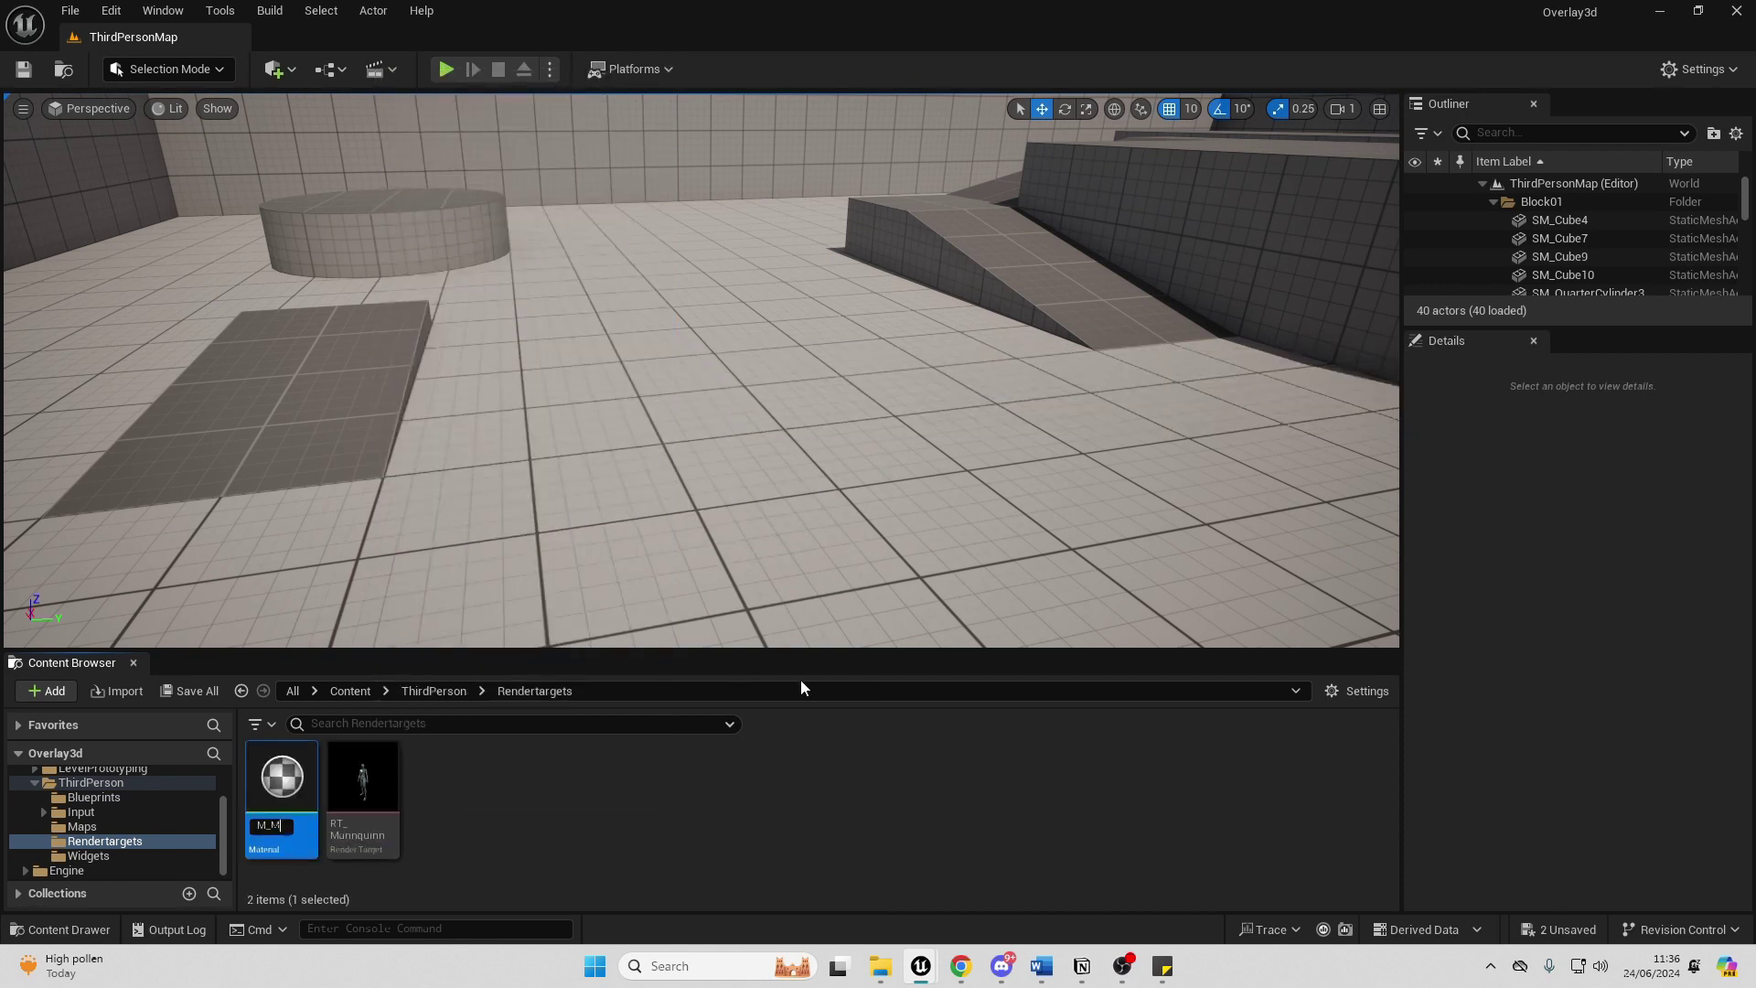
{"action": "type", "text": "annquinn"}
{"action": "key", "text": "Return"}
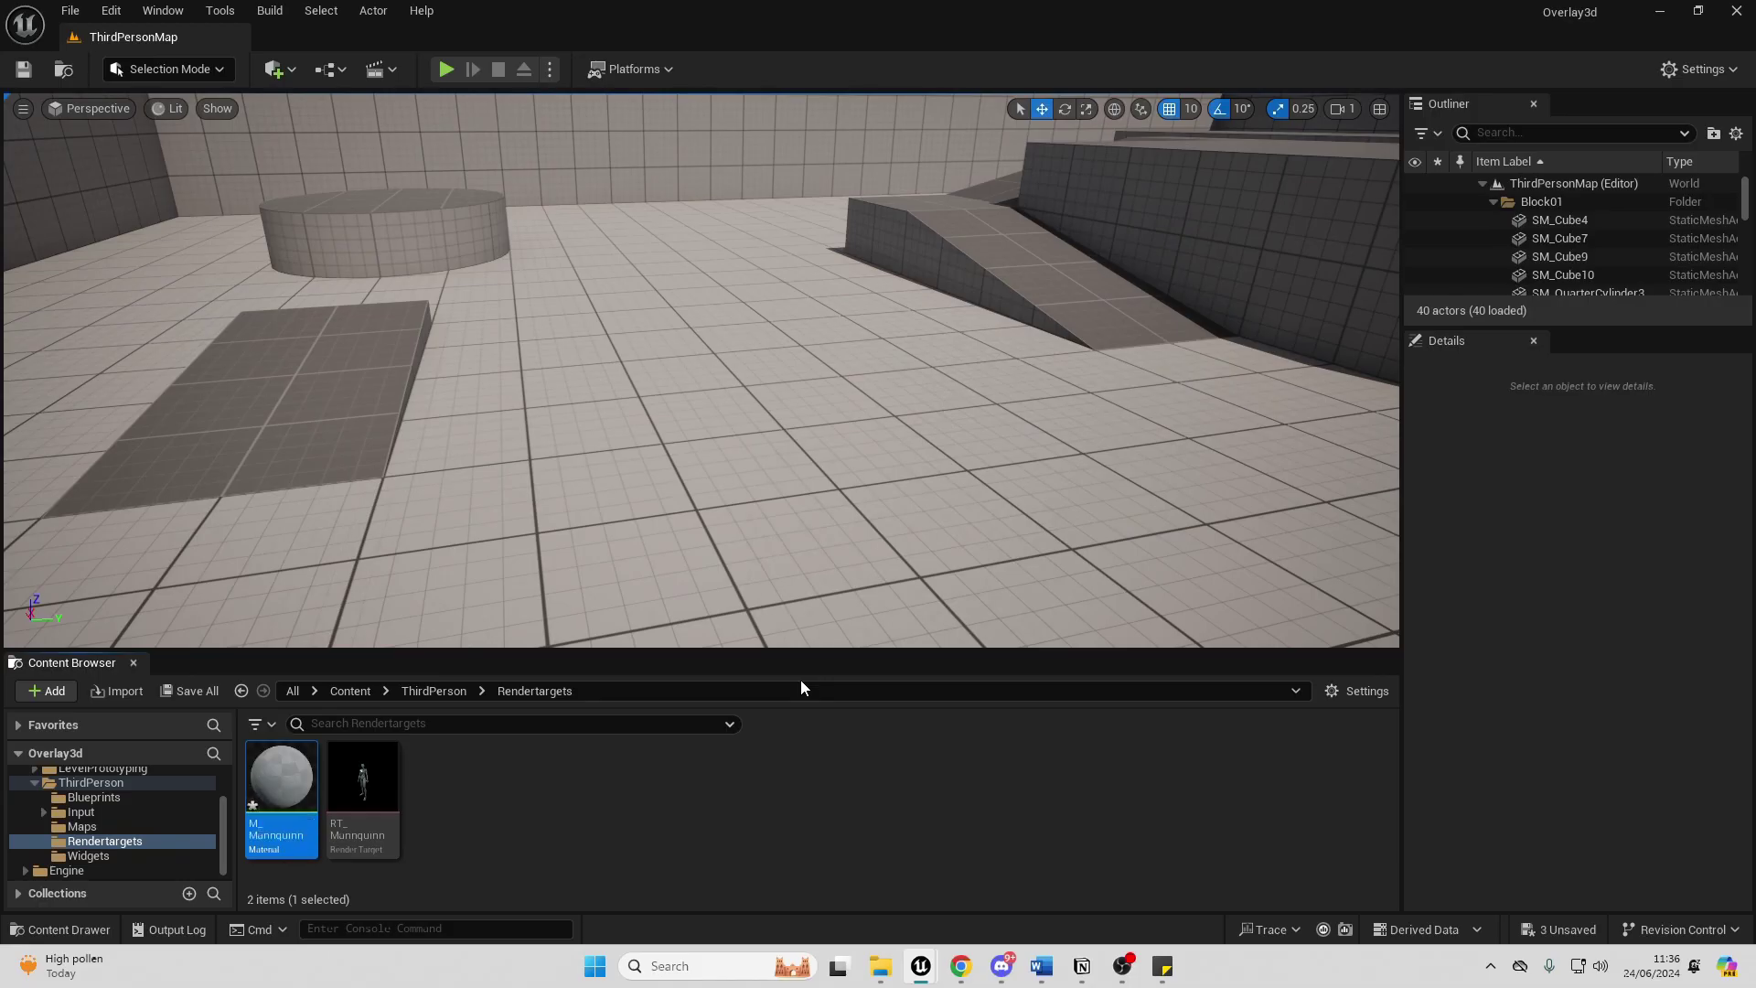
{"action": "double_click", "coordinate": [270, 776]}
{"action": "right_click_drag", "start_coordinate": [885, 404], "coordinate": [1090, 532]}
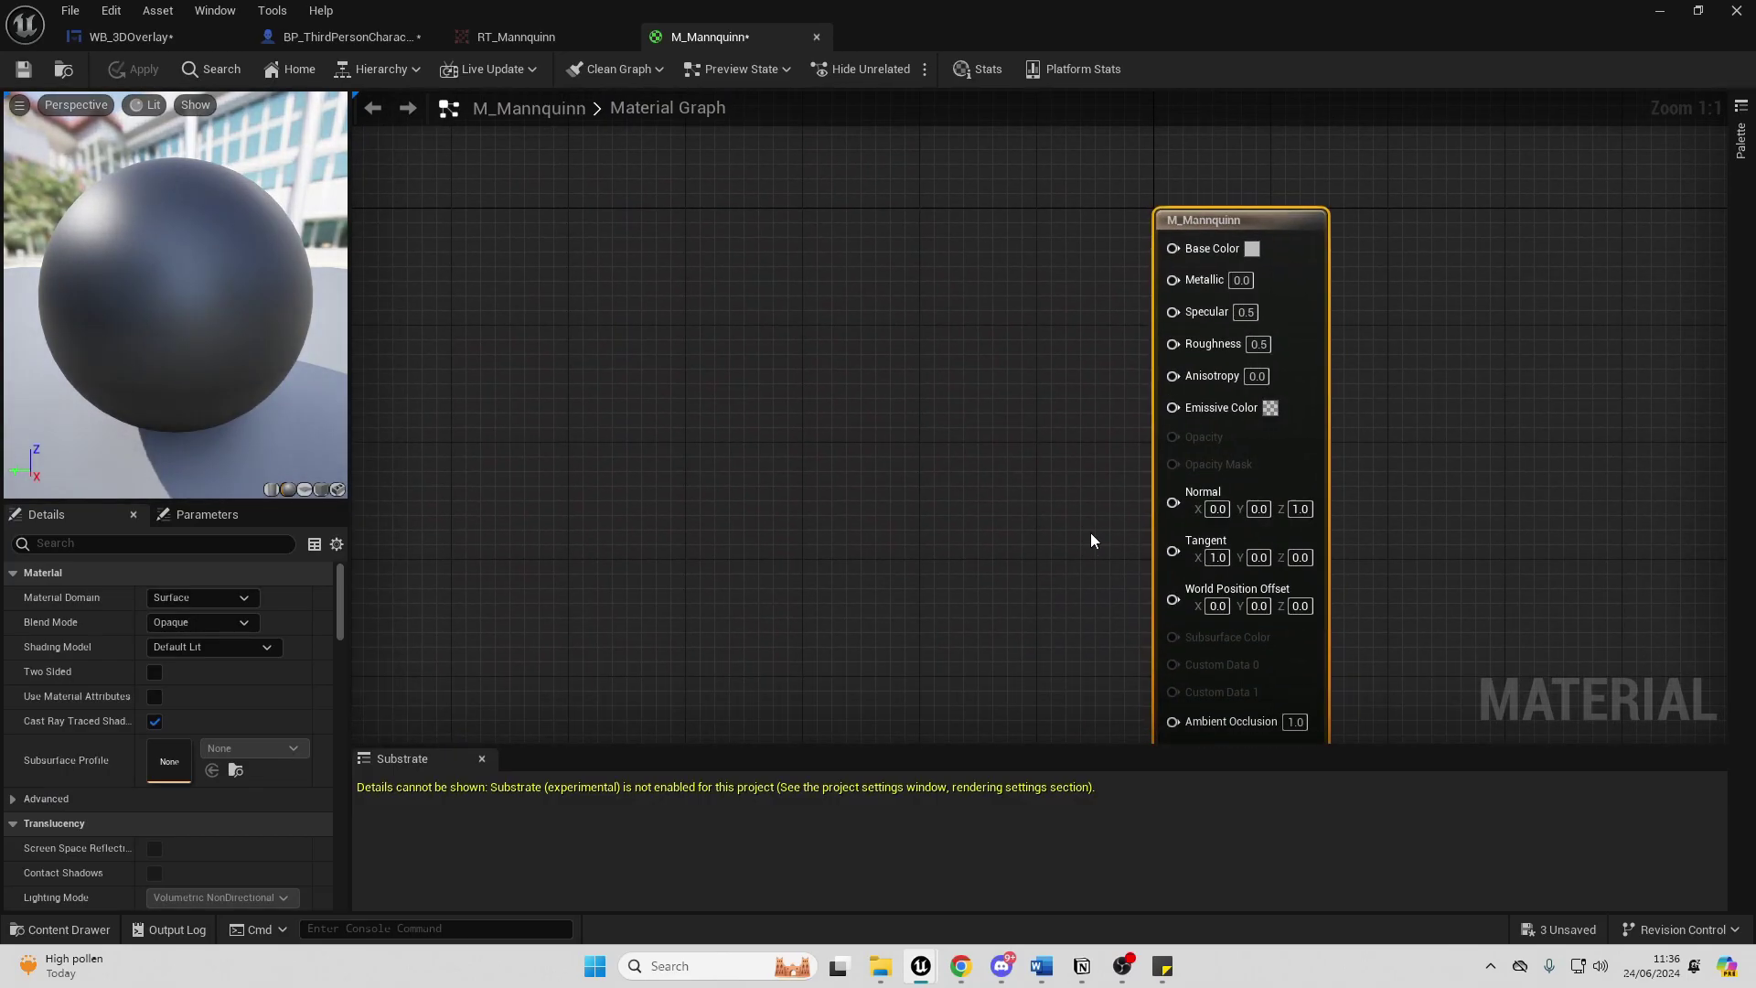
Add RT_Mannquinn as a texture sample, set domain to User Interface, wire RGB to Final Color.
{"action": "left_click_drag", "start_coordinate": [1066, 13], "coordinate": [1286, 130]}
{"action": "left_click_drag", "start_coordinate": [363, 777], "coordinate": [1119, 481]}
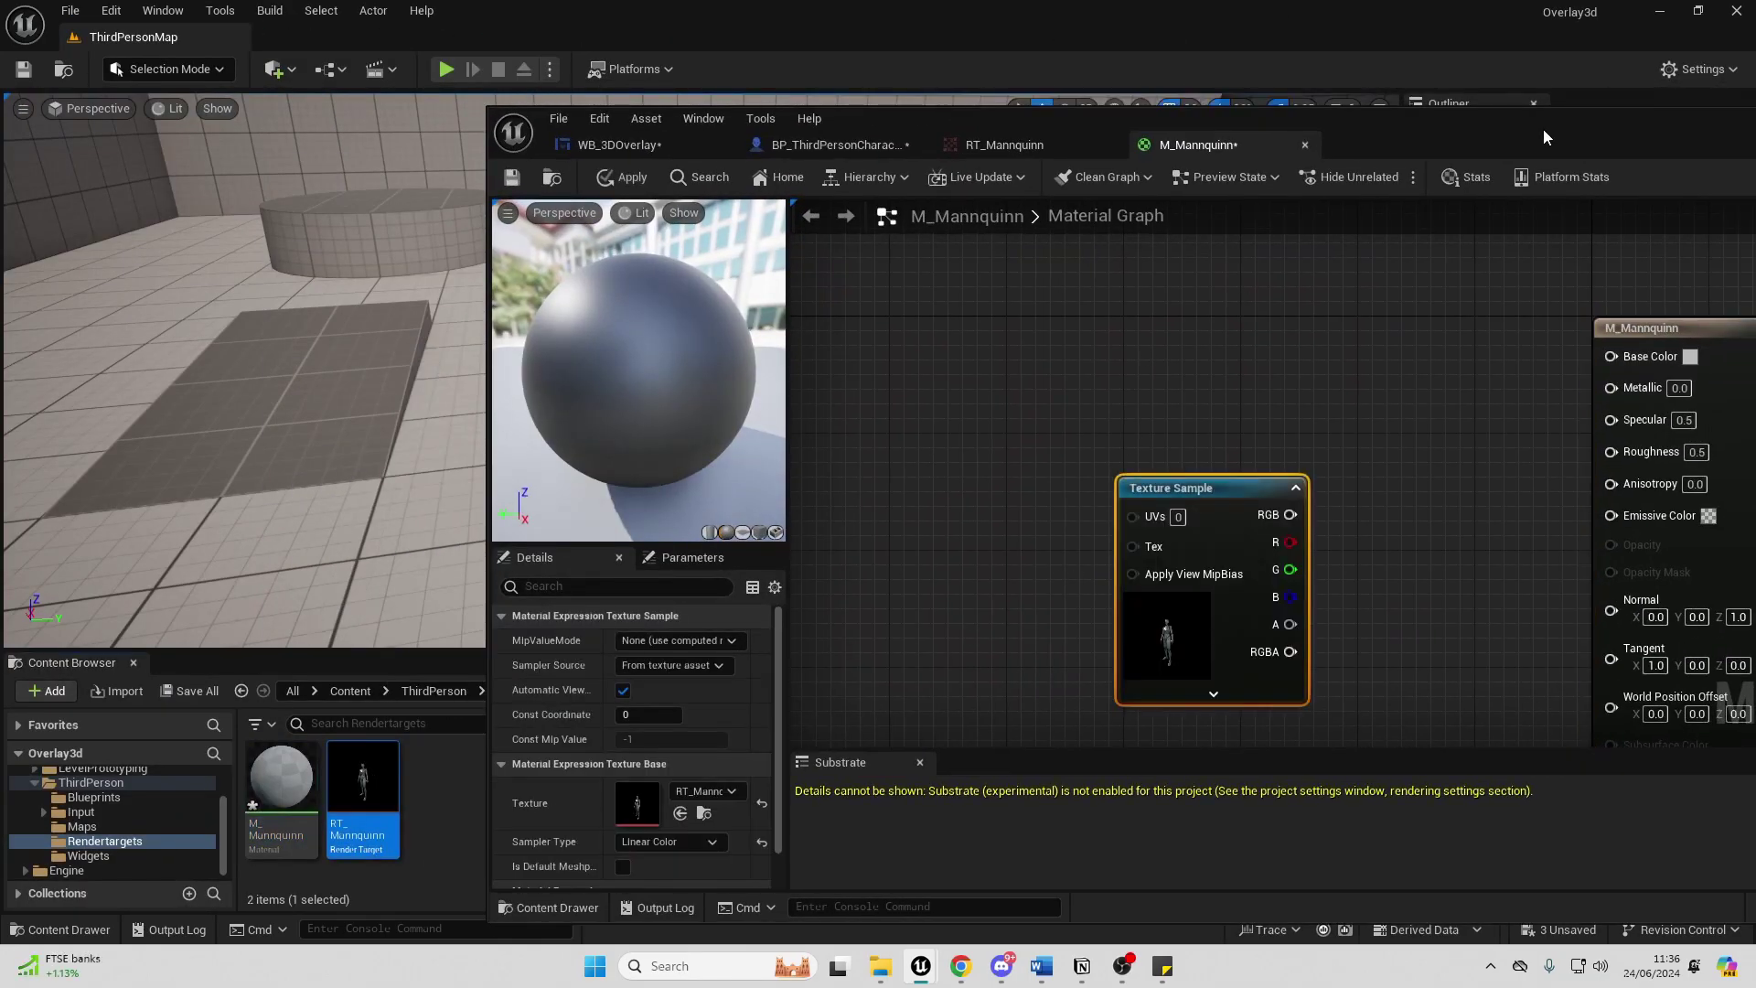
{"action": "left_click_drag", "start_coordinate": [1544, 135], "coordinate": [1232, 113]}
{"action": "left_click", "coordinate": [1522, 106]}
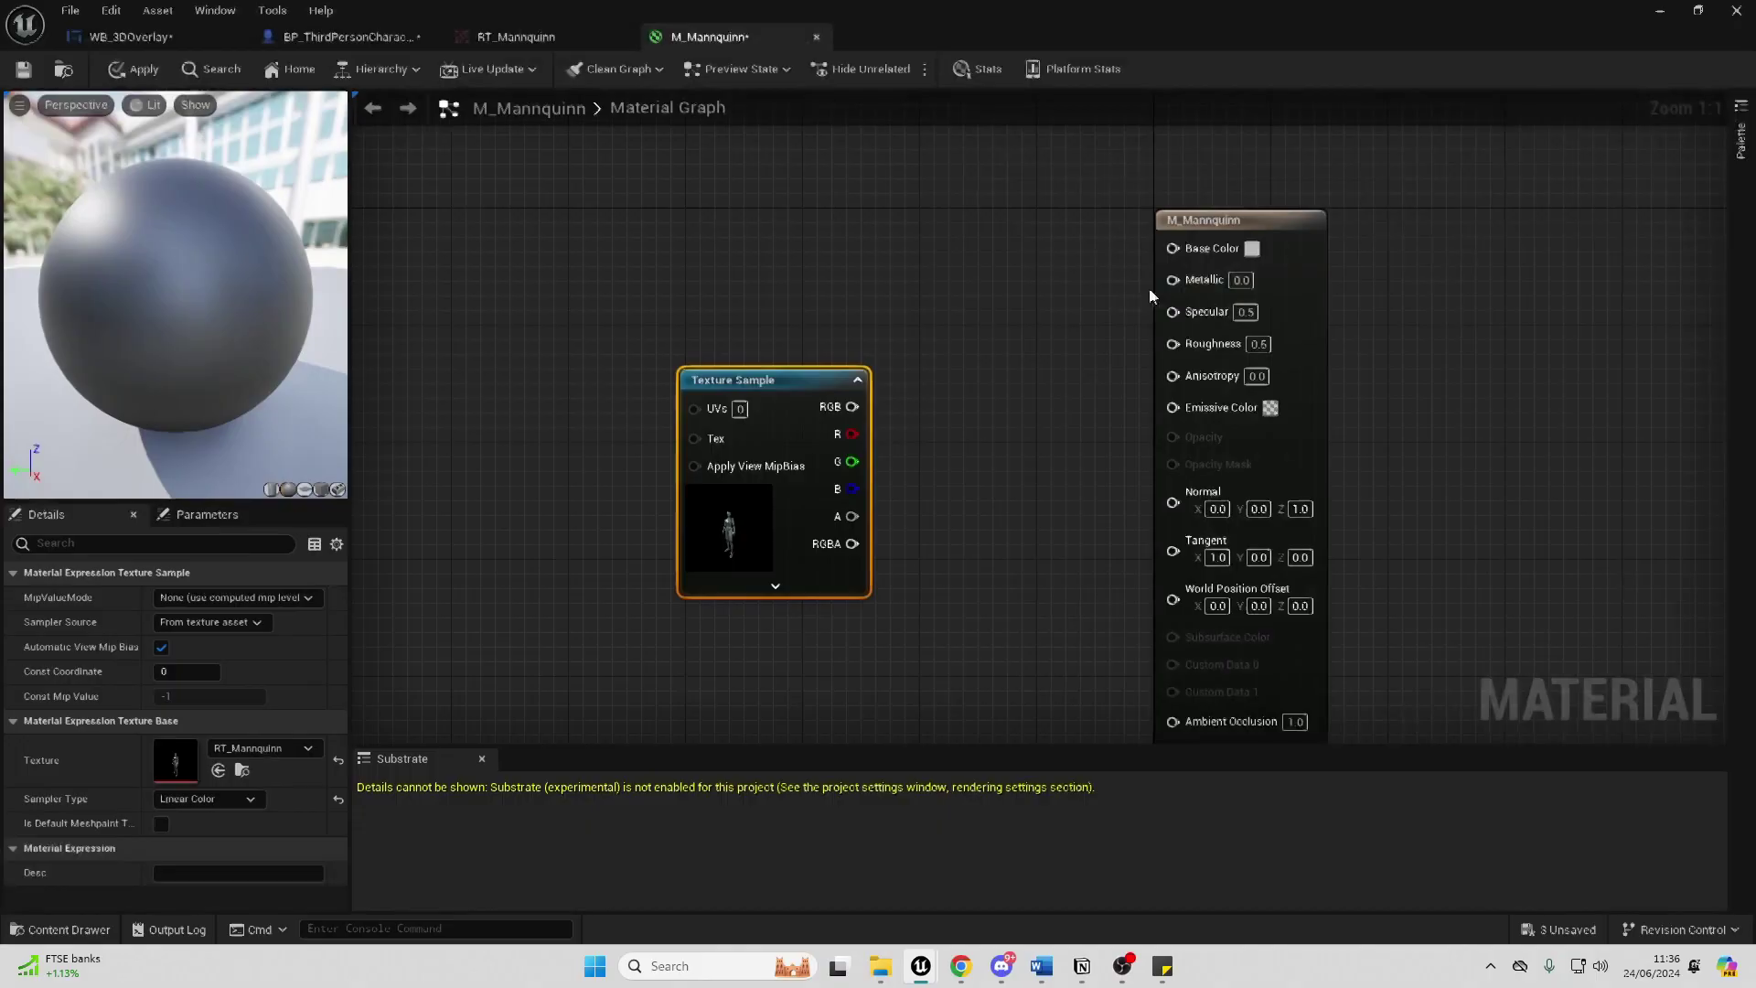
{"action": "left_click", "coordinate": [1239, 221]}
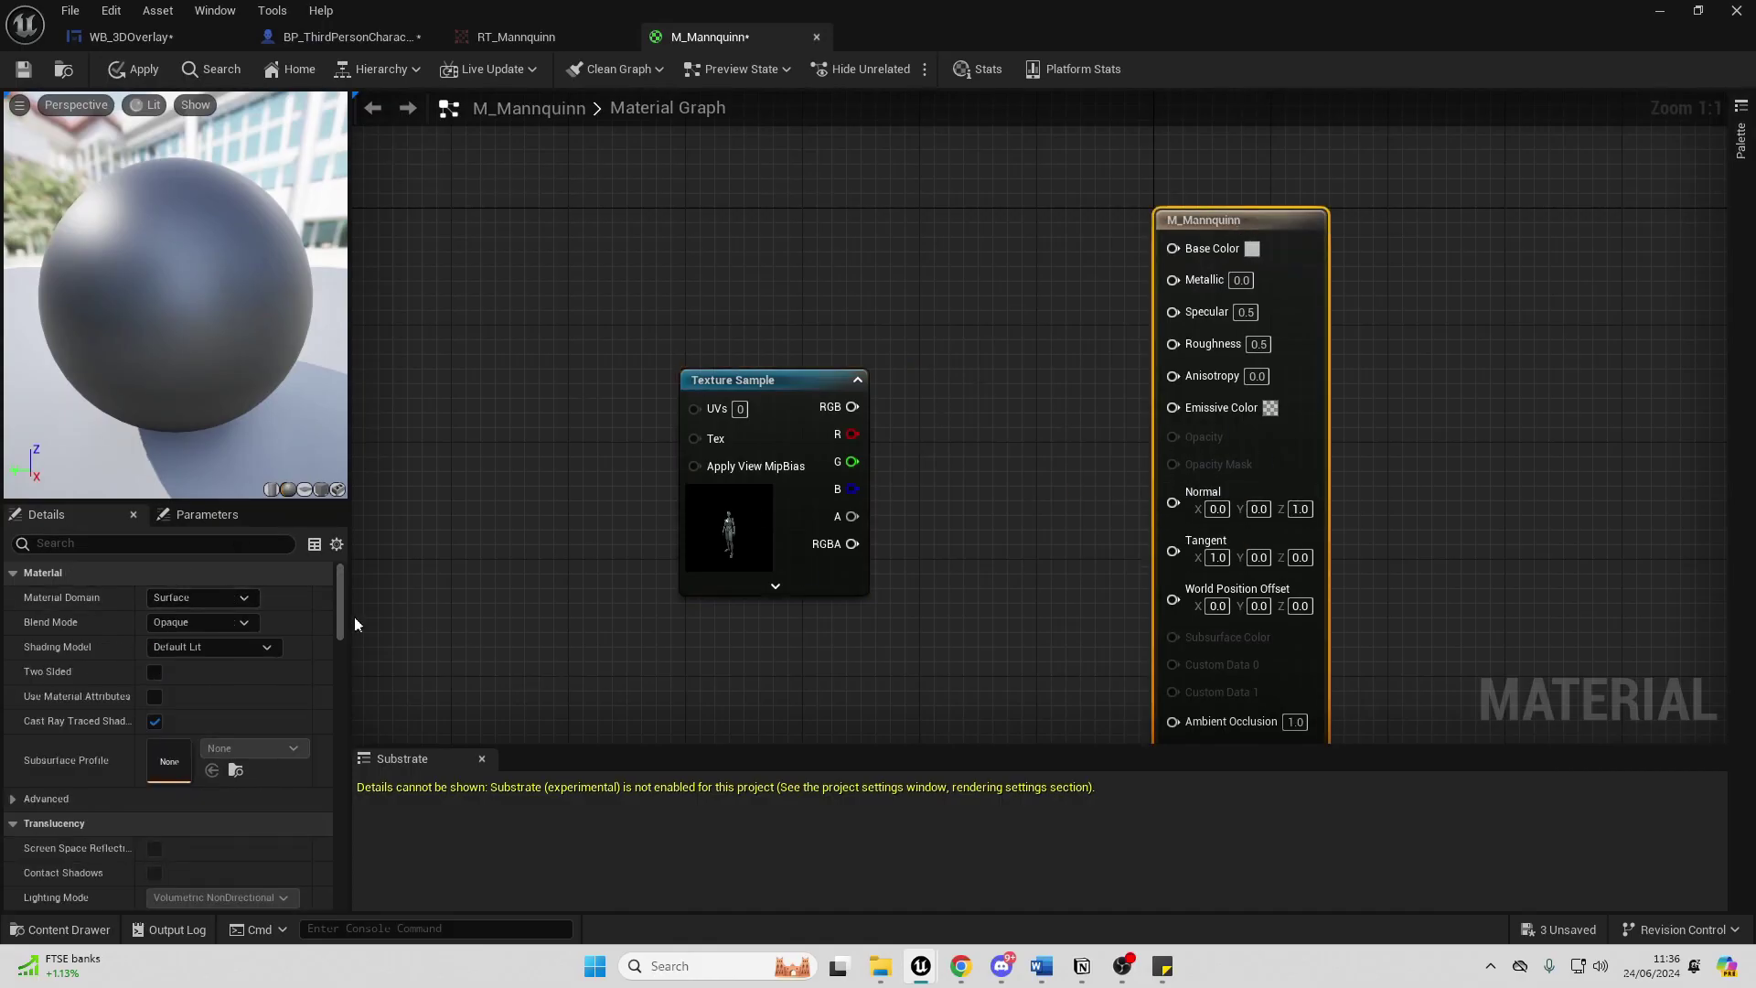
{"action": "left_click", "coordinate": [205, 600]}
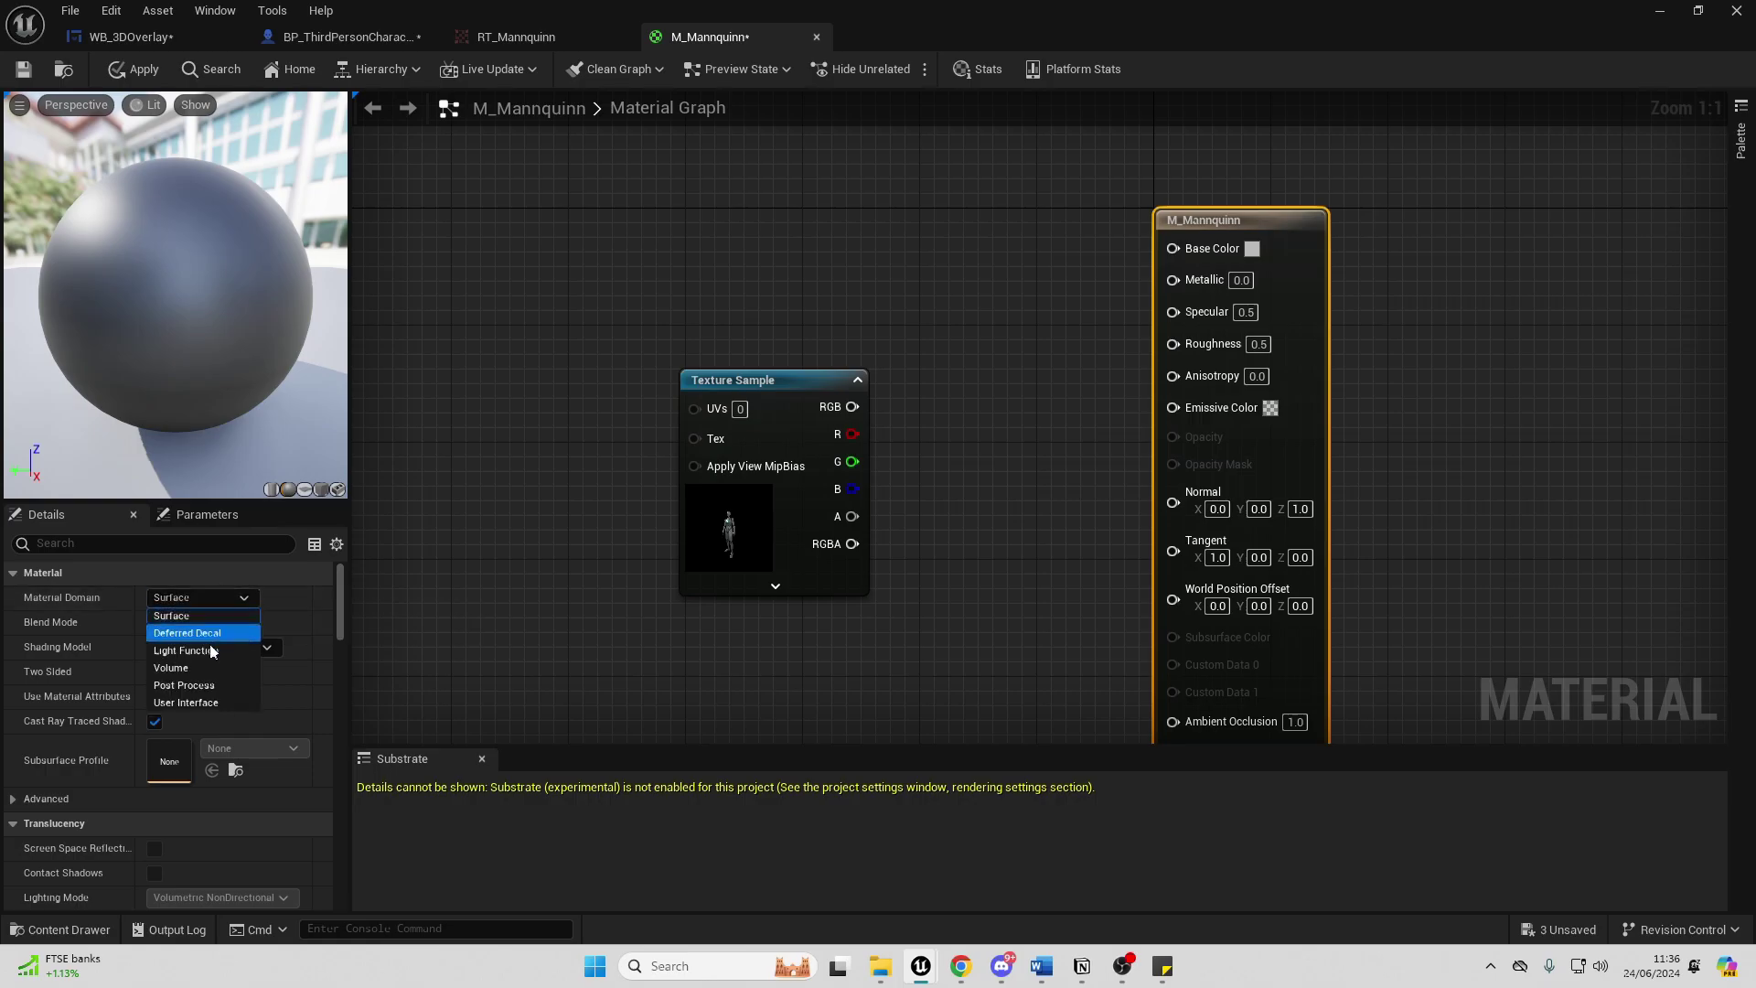
{"action": "left_click", "coordinate": [187, 702]}
{"action": "left_click_drag", "start_coordinate": [797, 380], "coordinate": [1215, 246]}
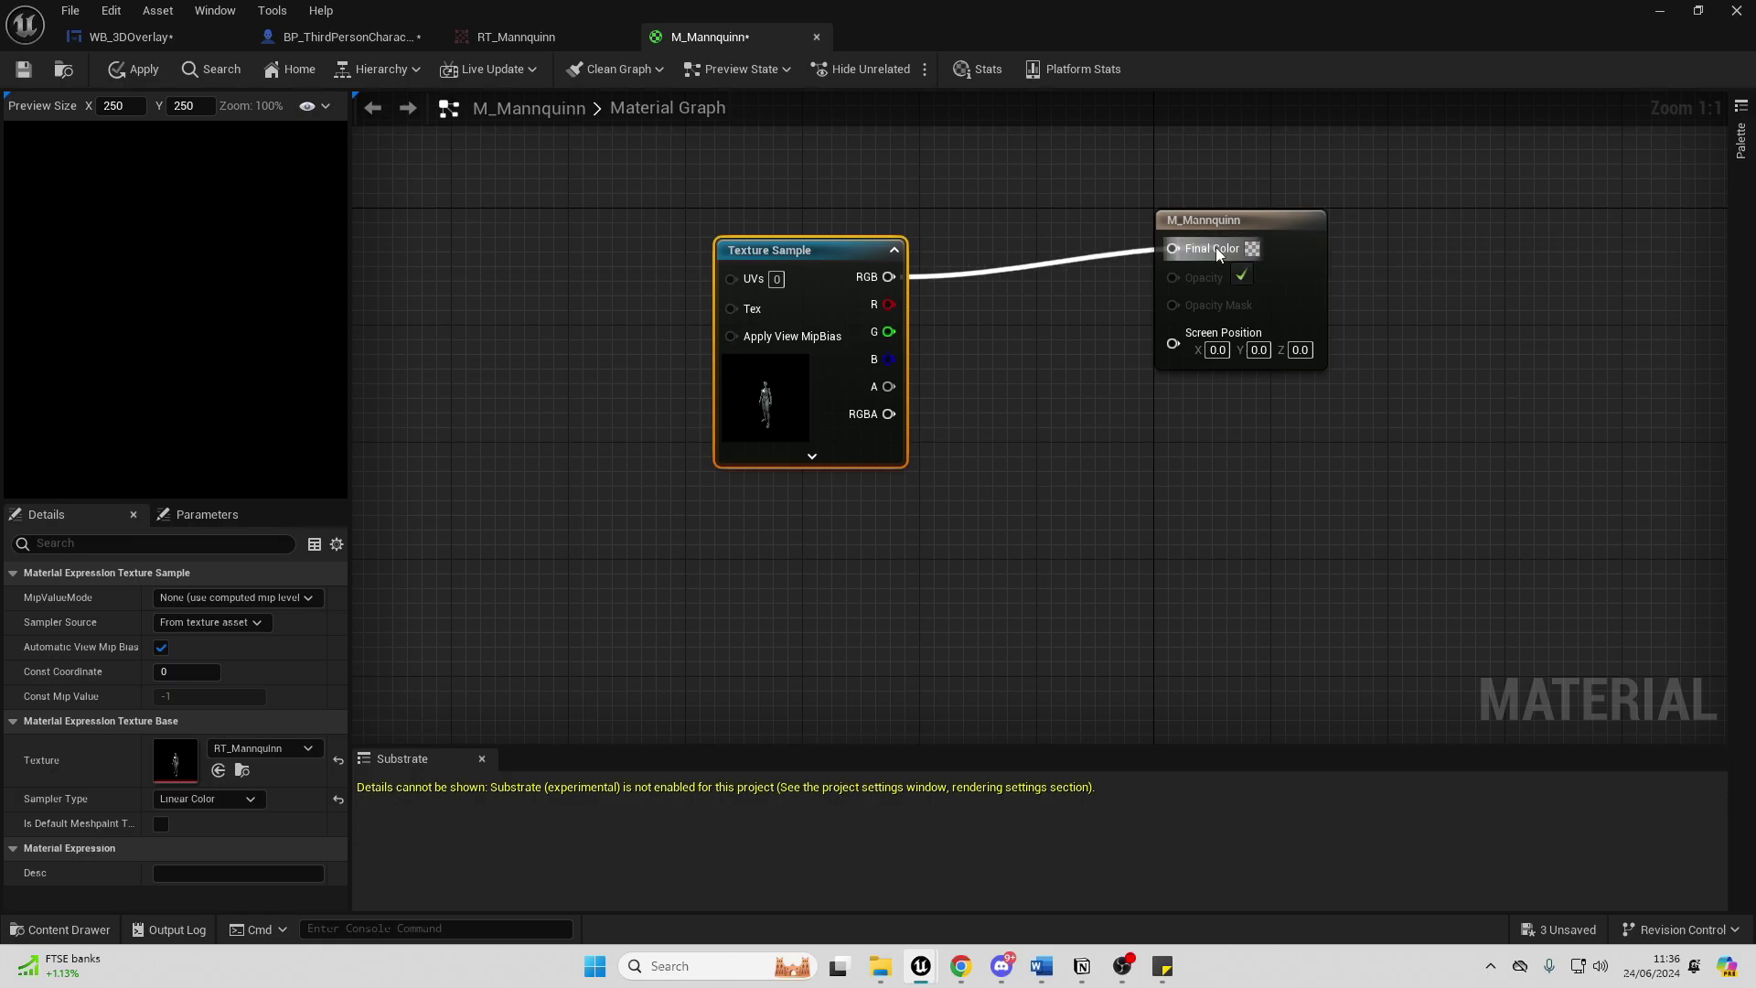
{"action": "right_click_drag", "start_coordinate": [1041, 357], "coordinate": [962, 417]}
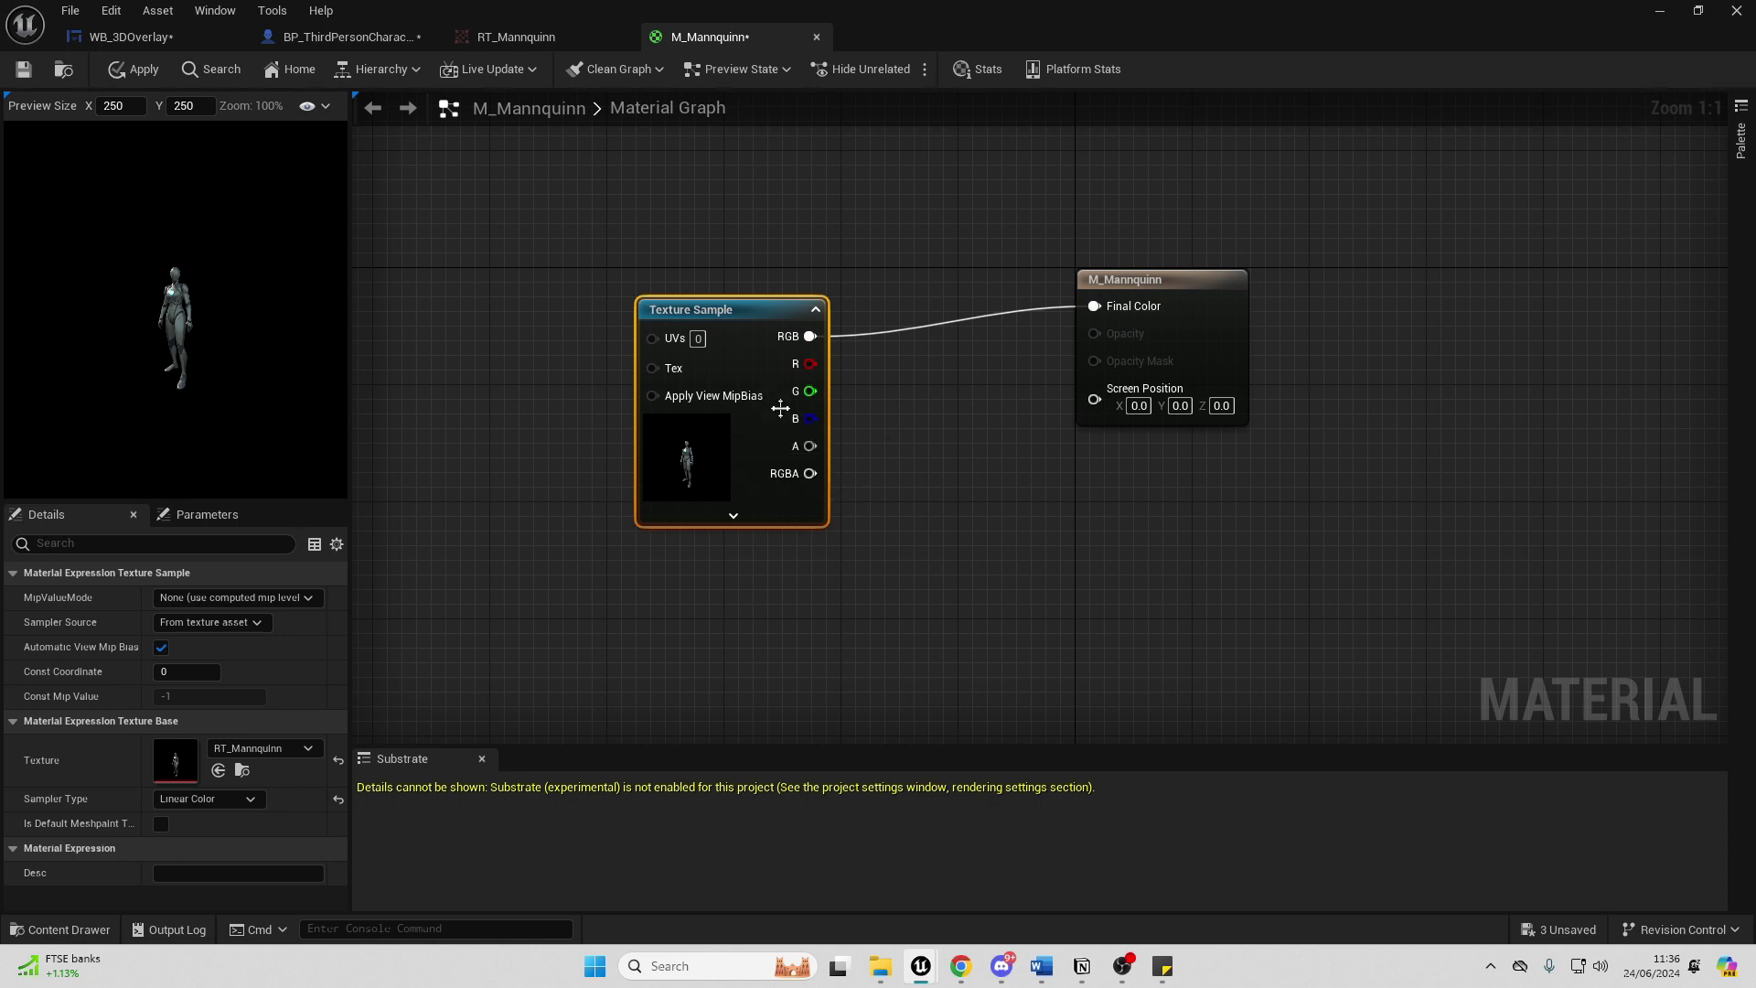
Set blend mode to Translucent, feed alpha through OneMinus into Opacity, and apply.
{"action": "left_click", "coordinate": [1179, 305]}
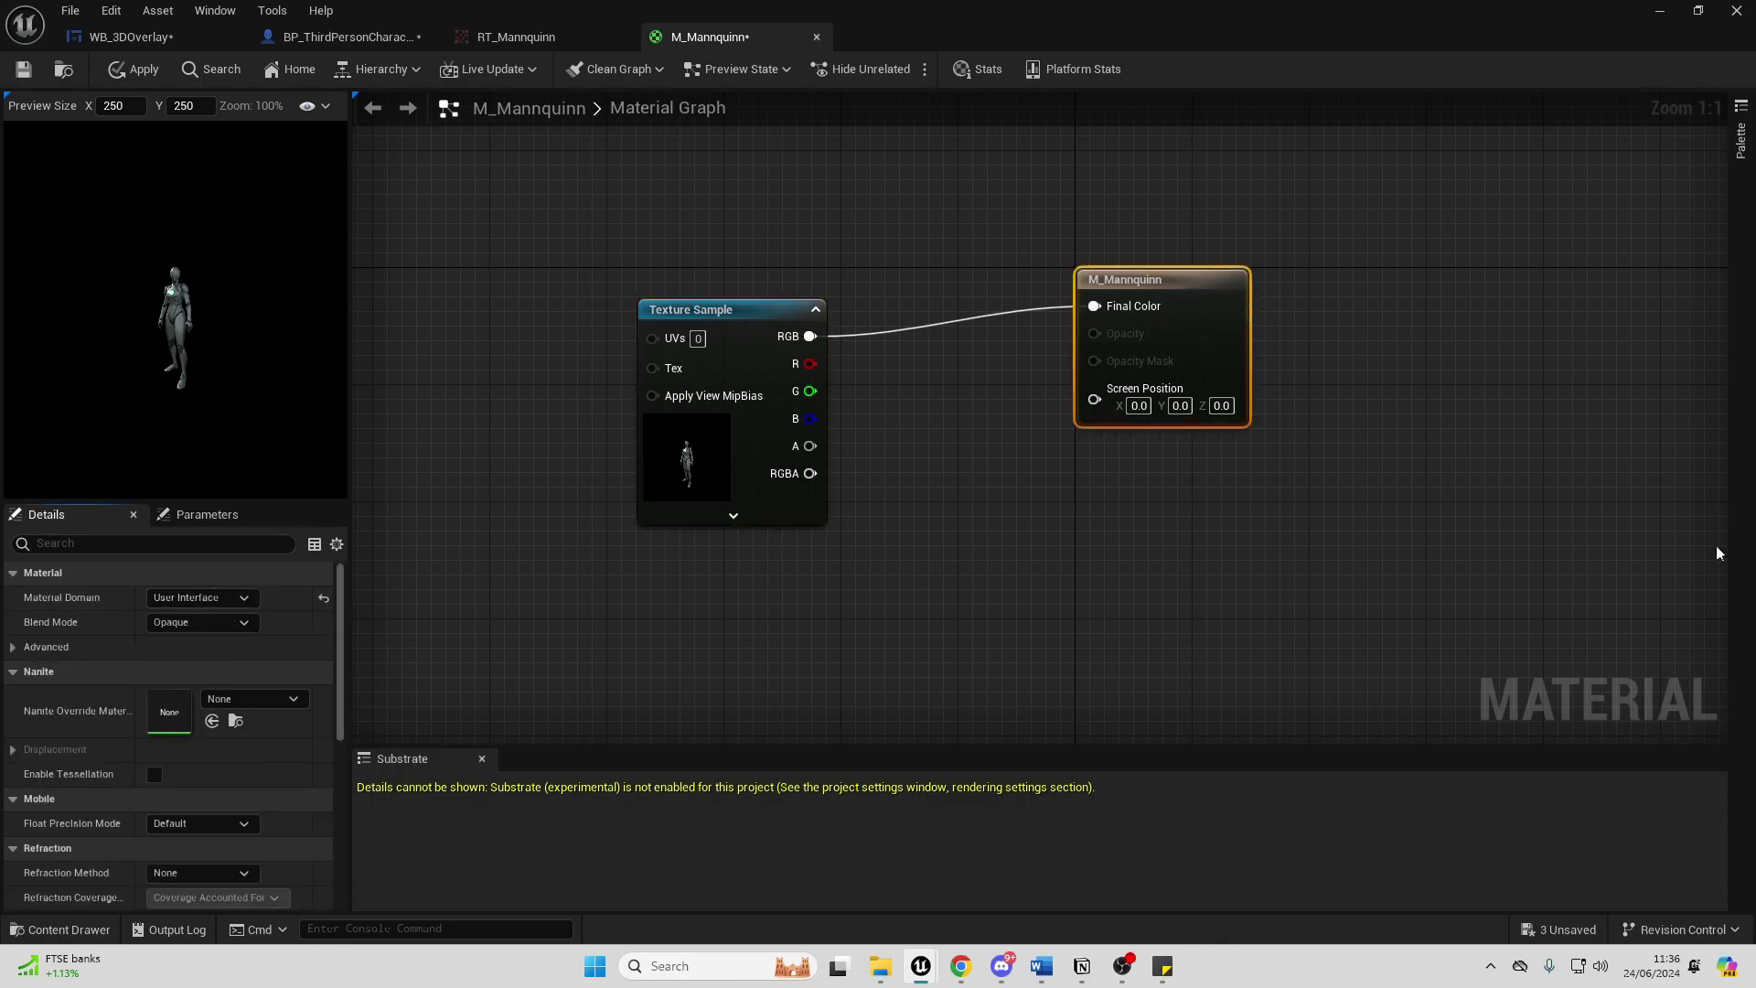
{"action": "left_click", "coordinate": [242, 623]}
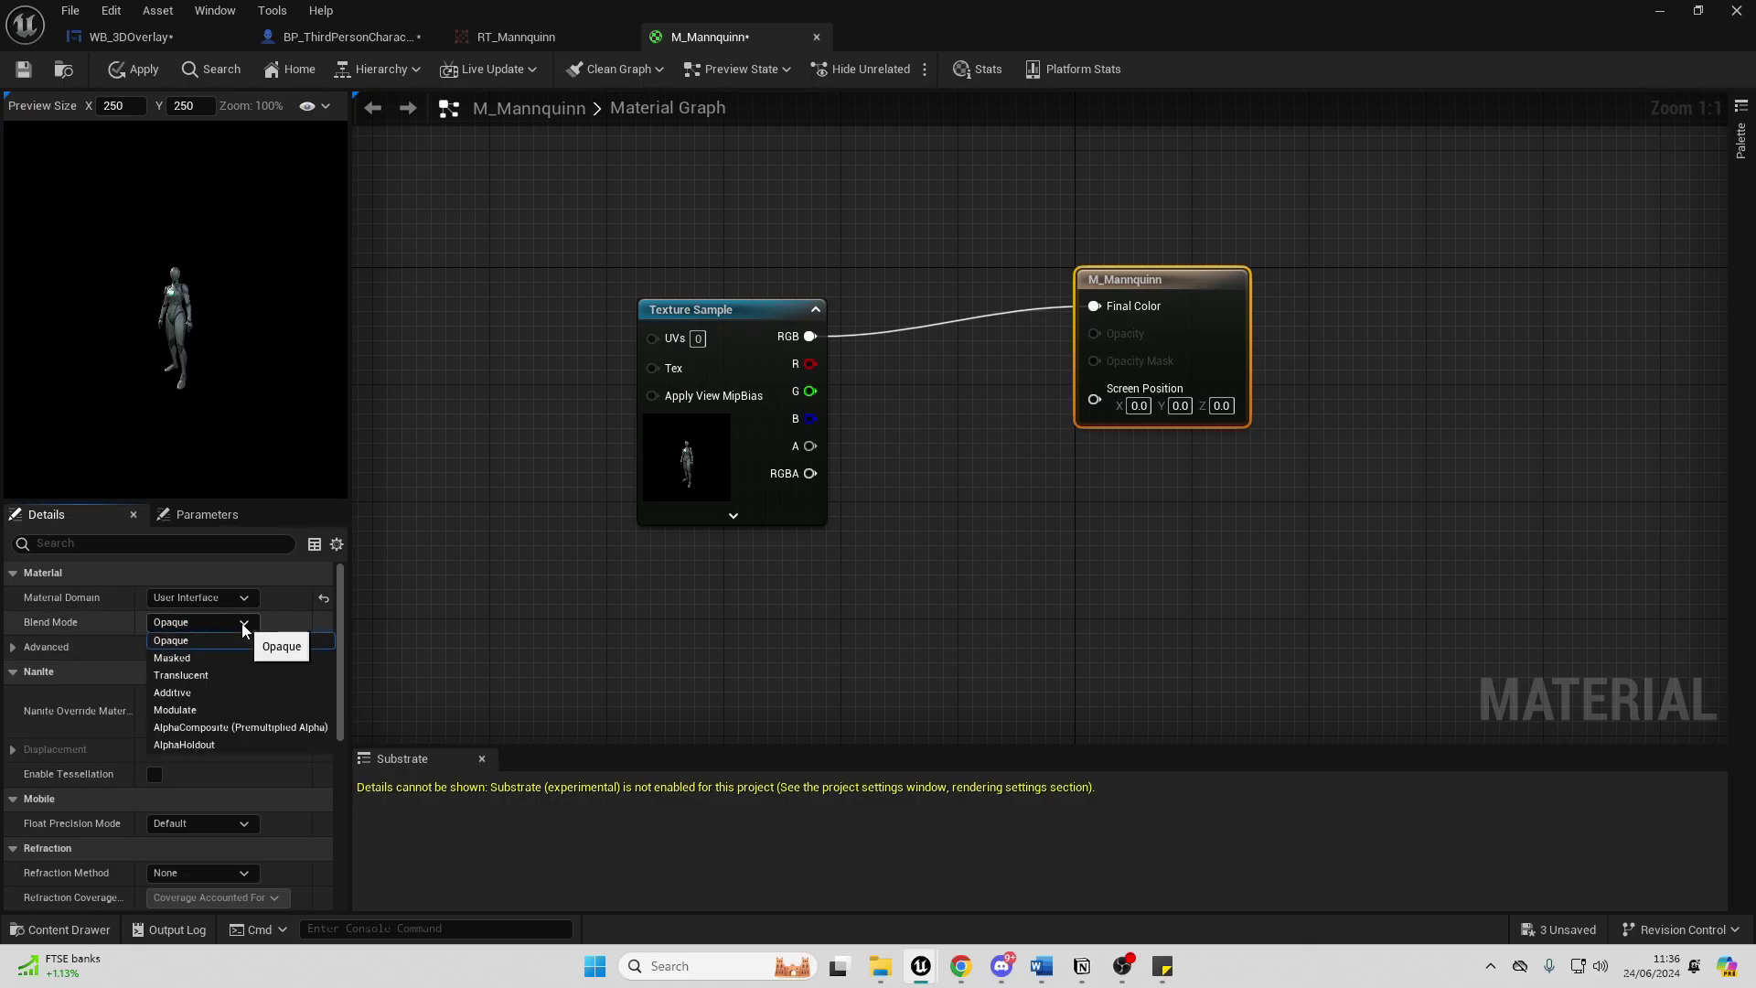
{"action": "left_click", "coordinate": [219, 676]}
{"action": "left_click_drag", "start_coordinate": [809, 446], "coordinate": [947, 563]}
{"action": "type", "text": "oneminus"}
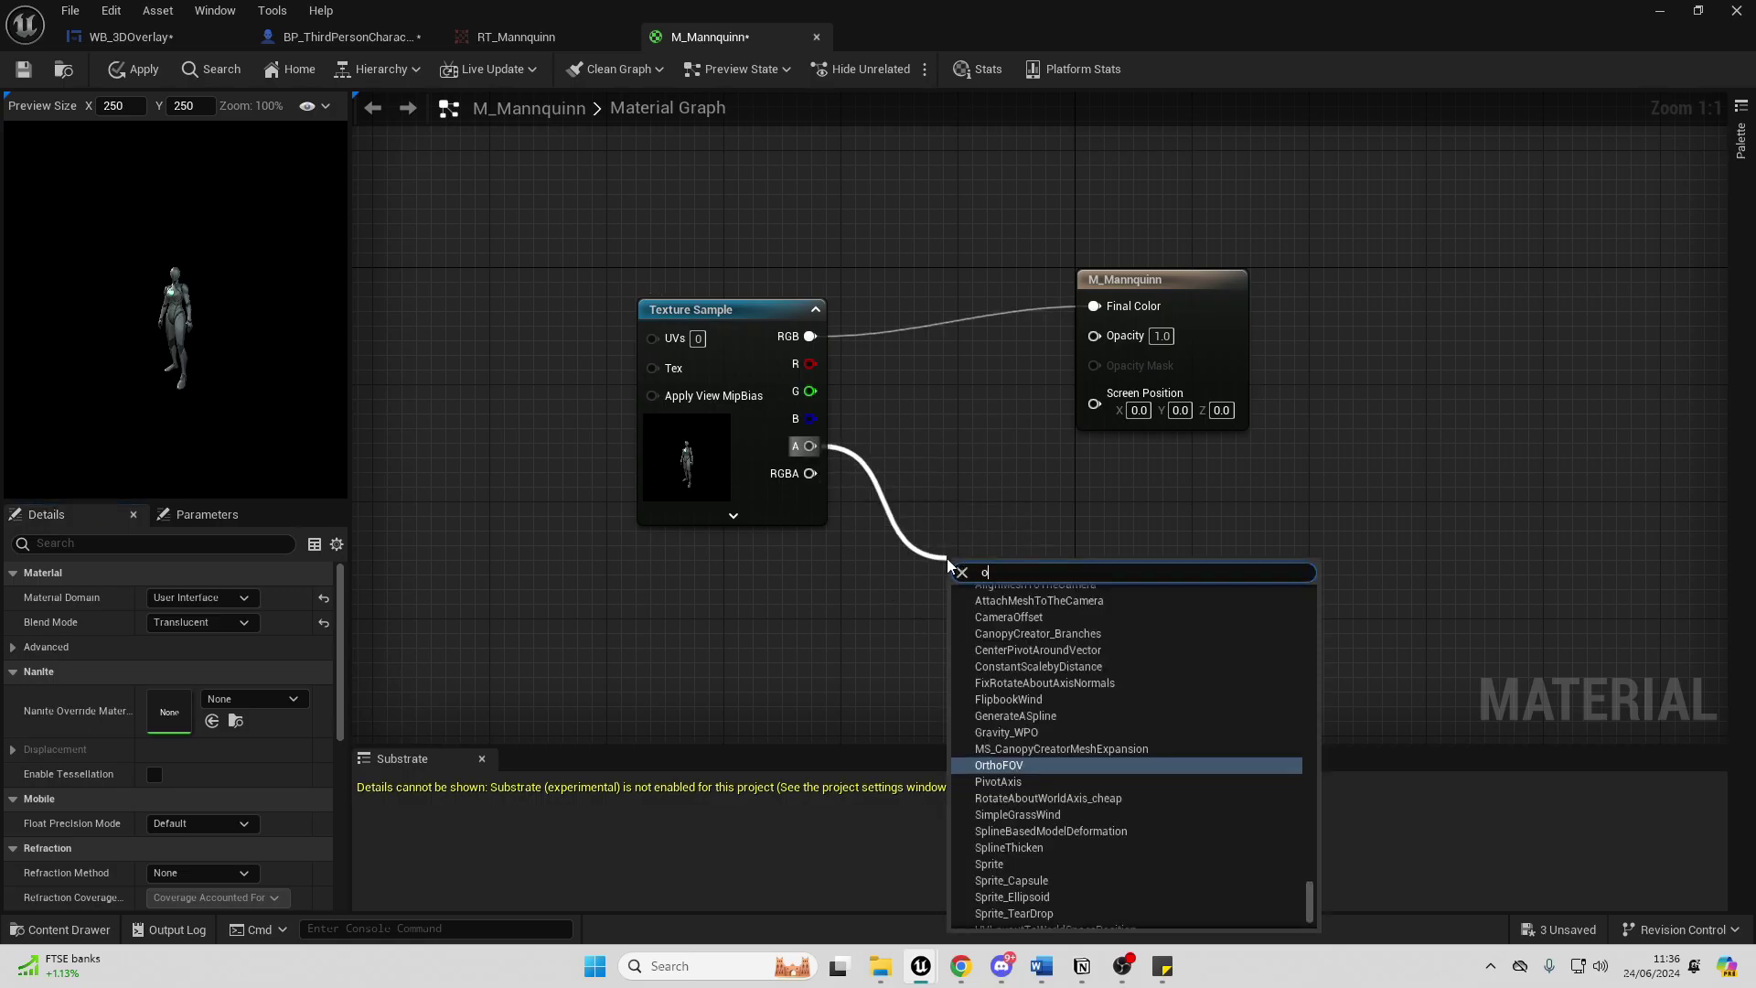
{"action": "key", "text": "Return"}
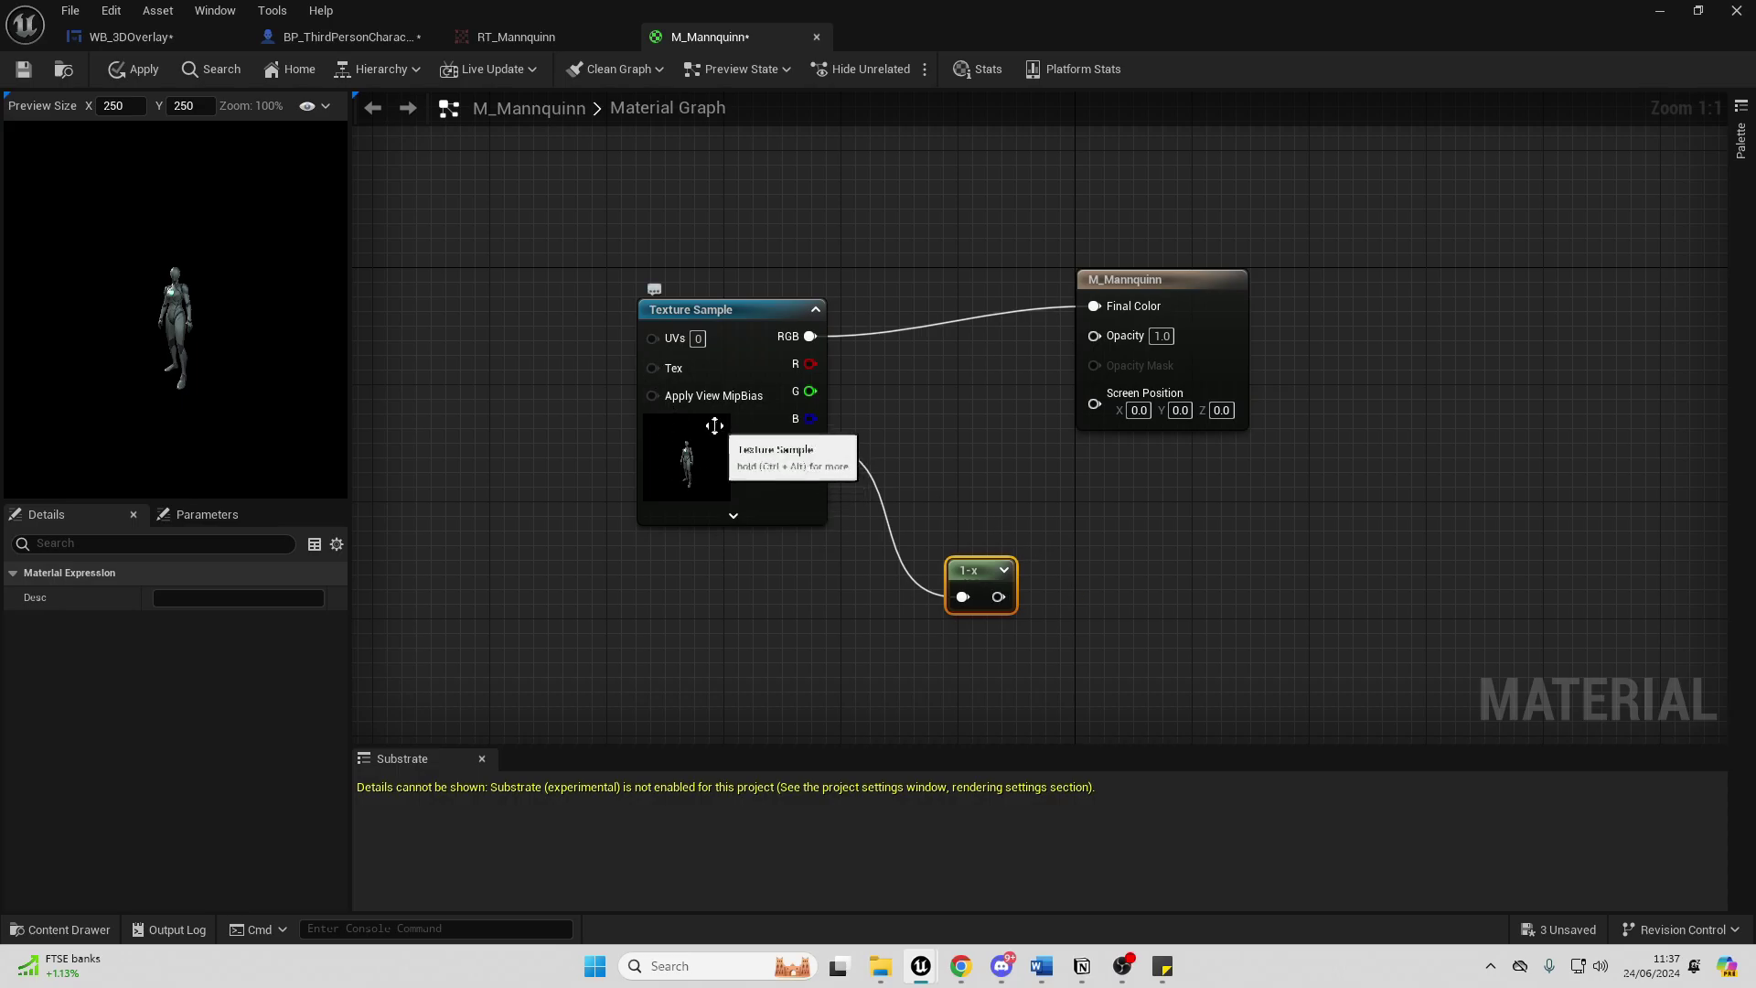
{"action": "left_click_drag", "start_coordinate": [999, 596], "coordinate": [1121, 337]}
{"action": "left_click", "coordinate": [129, 75]}
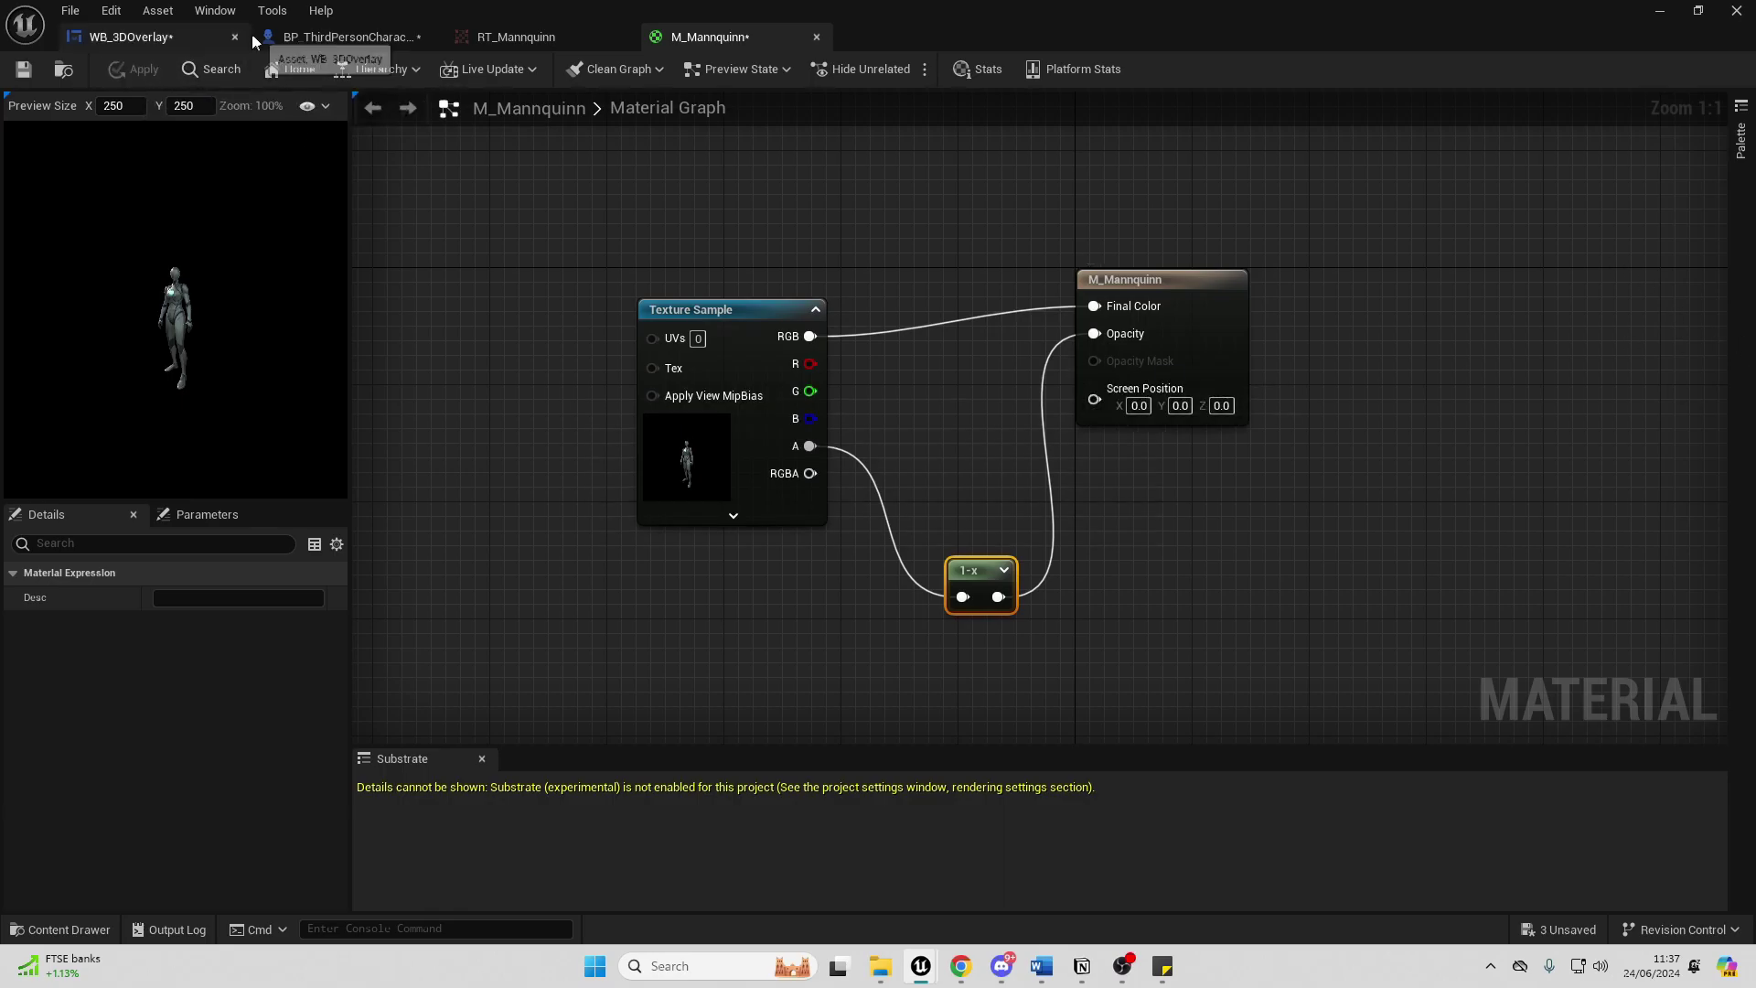
In WB_3DOverlay, switch Image_54's brush image from RT_Mannquinn to the M_Mannquinn material.
{"action": "left_click", "coordinate": [150, 38]}
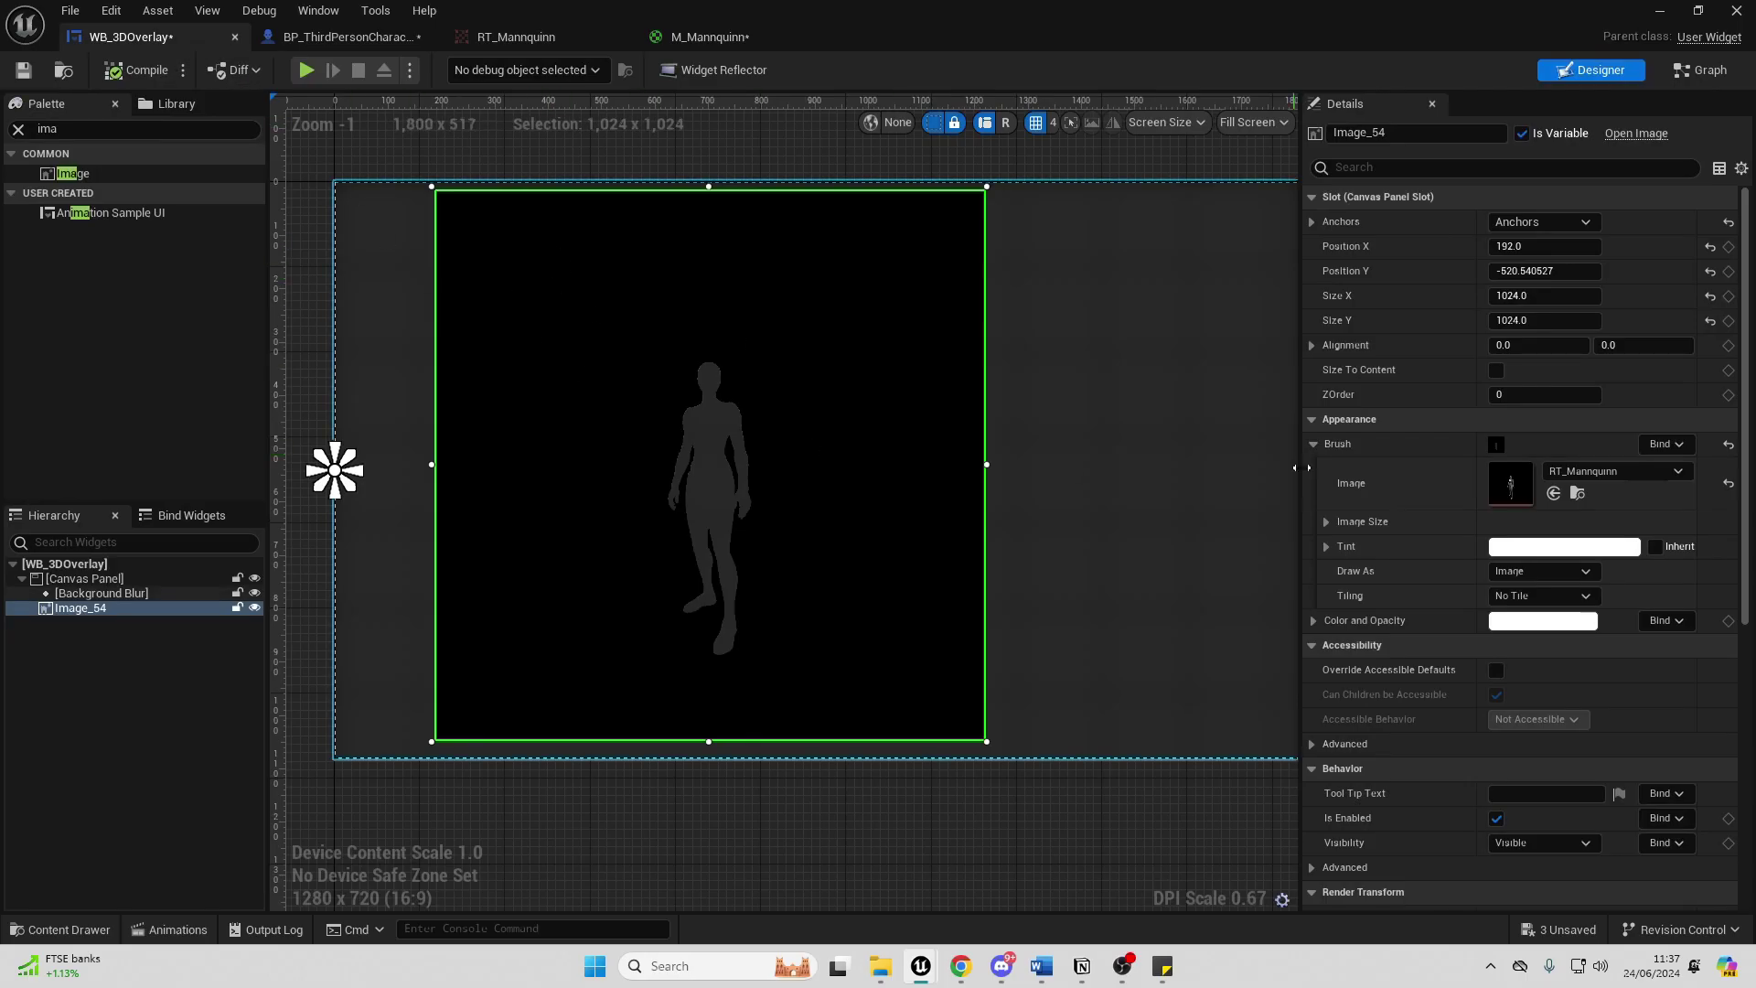
{"action": "left_click", "coordinate": [1609, 471]}
{"action": "type", "text": "m_man"}
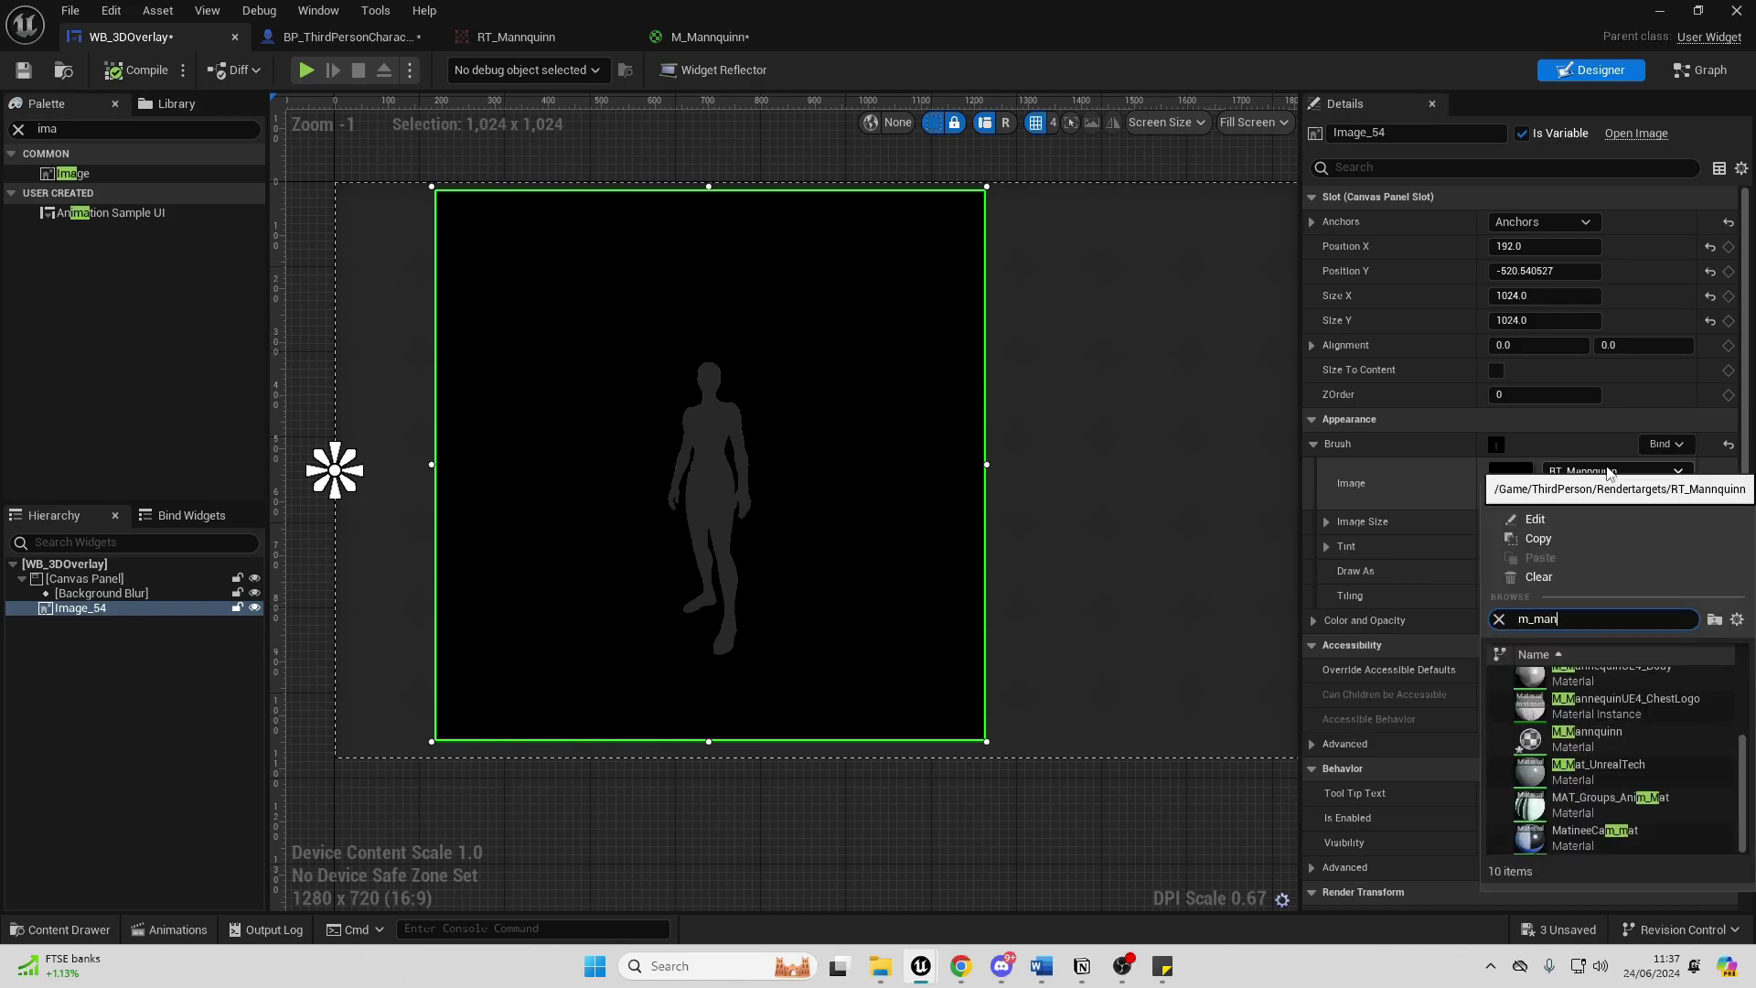
{"action": "type", "text": "n"}
{"action": "left_click", "coordinate": [1586, 745]}
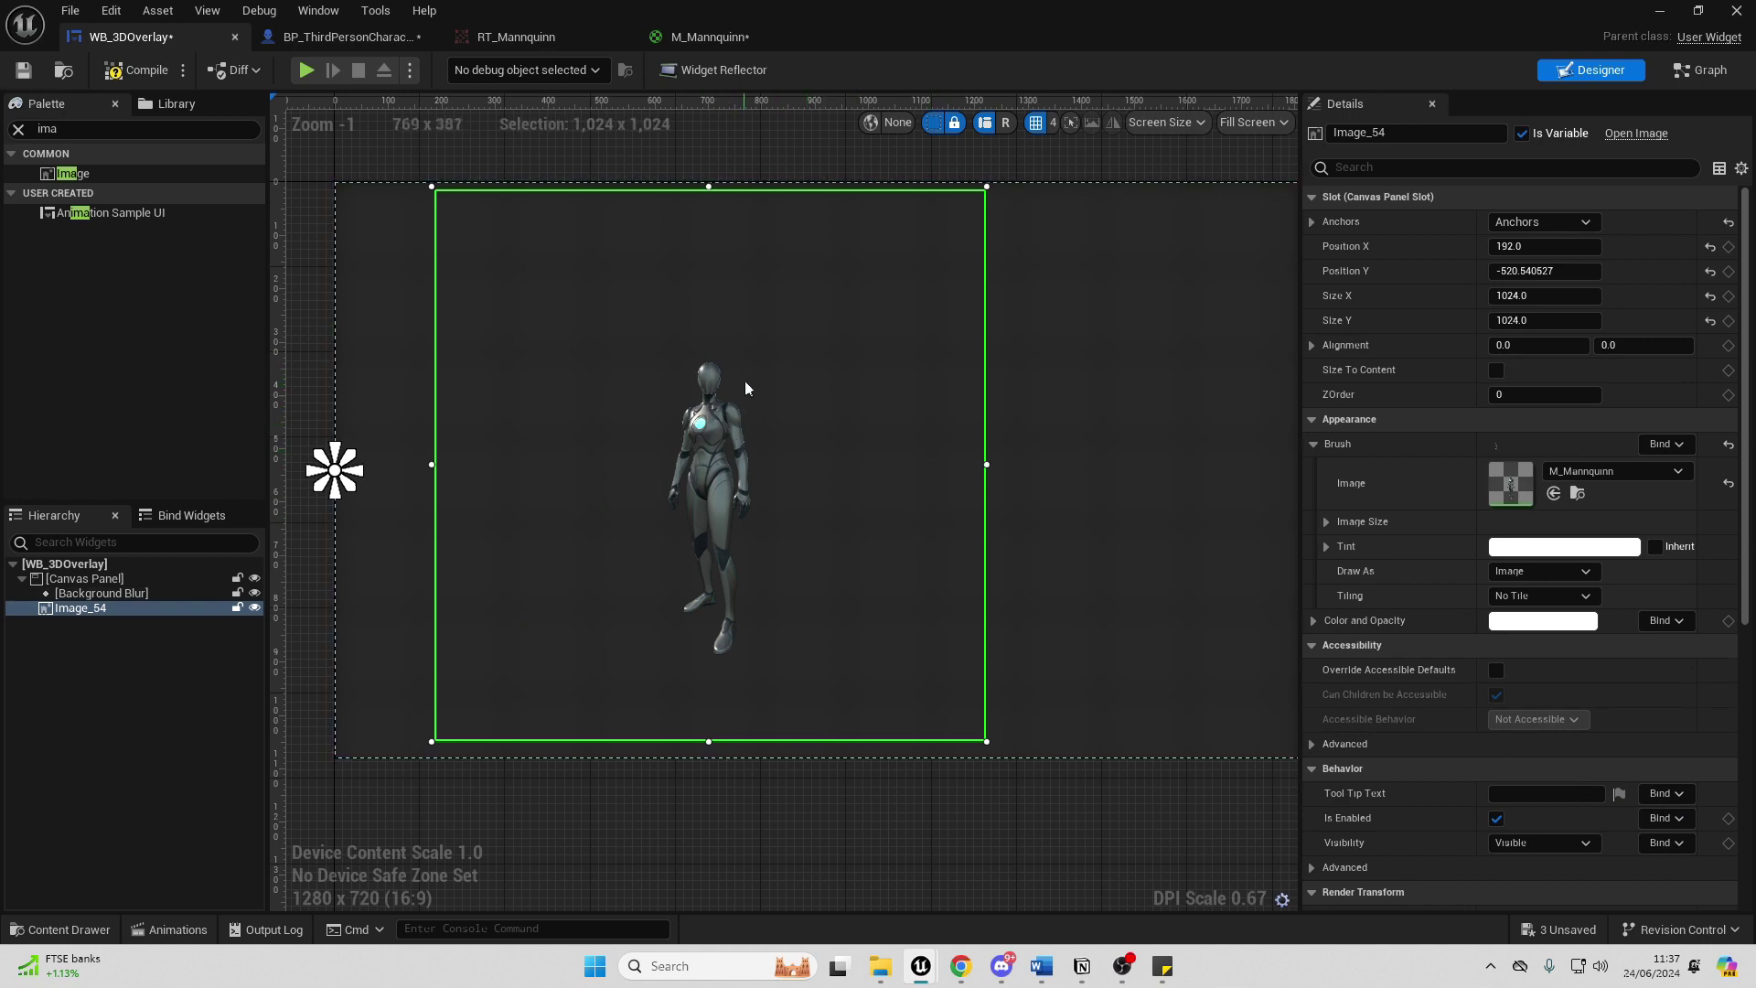
{"action": "left_click", "coordinate": [331, 42]}
Move the scene capture camera closer to the character, recompile, and check the overlay preview.
{"action": "left_click", "coordinate": [366, 104]}
{"action": "left_click", "coordinate": [929, 500]}
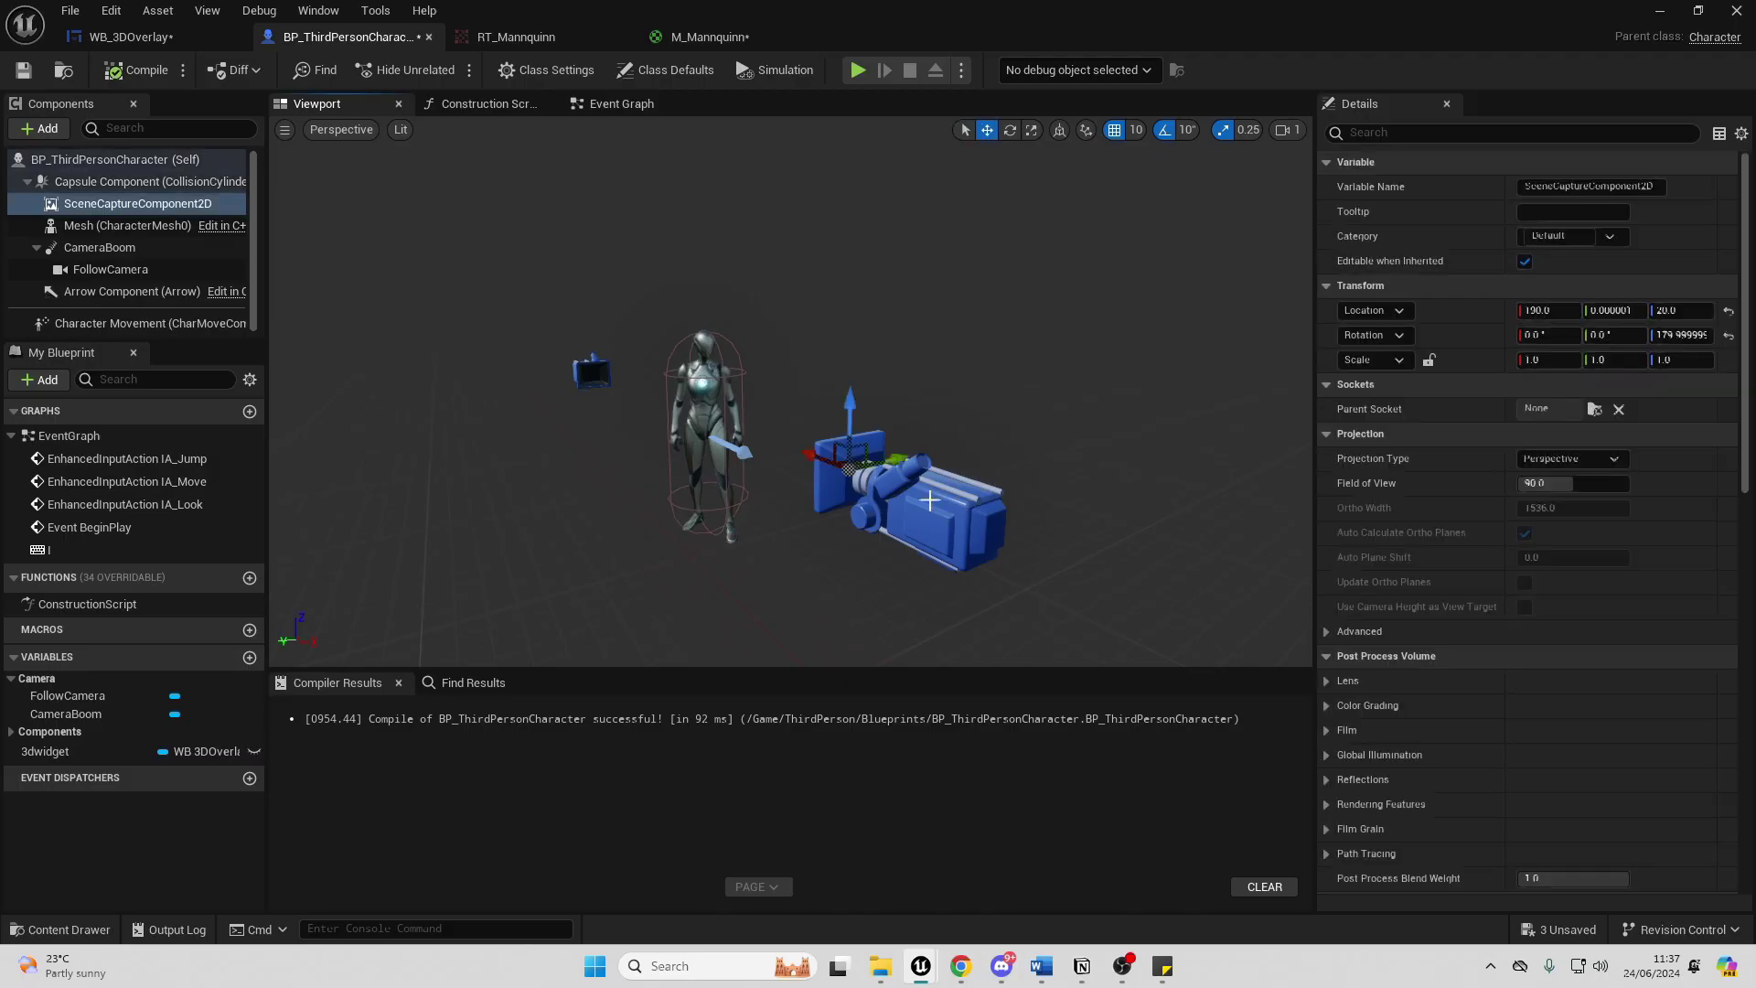
{"action": "left_click_drag", "start_coordinate": [813, 455], "coordinate": [746, 421]}
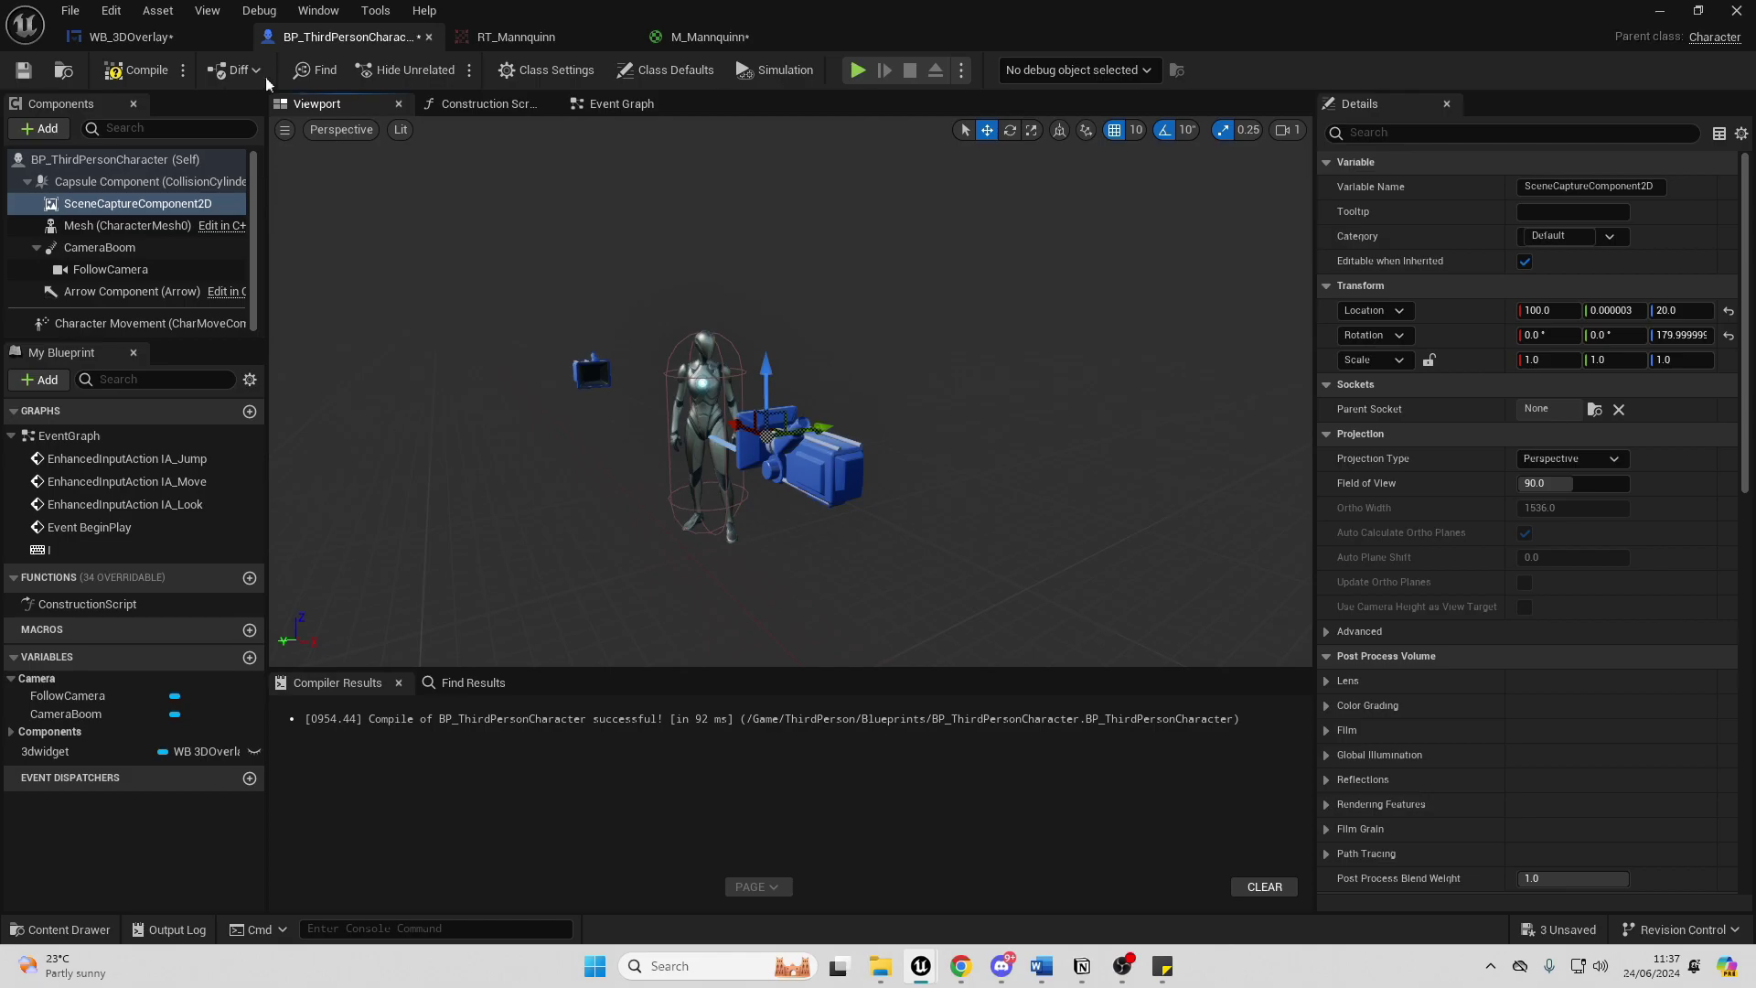
{"action": "left_click", "coordinate": [141, 38]}
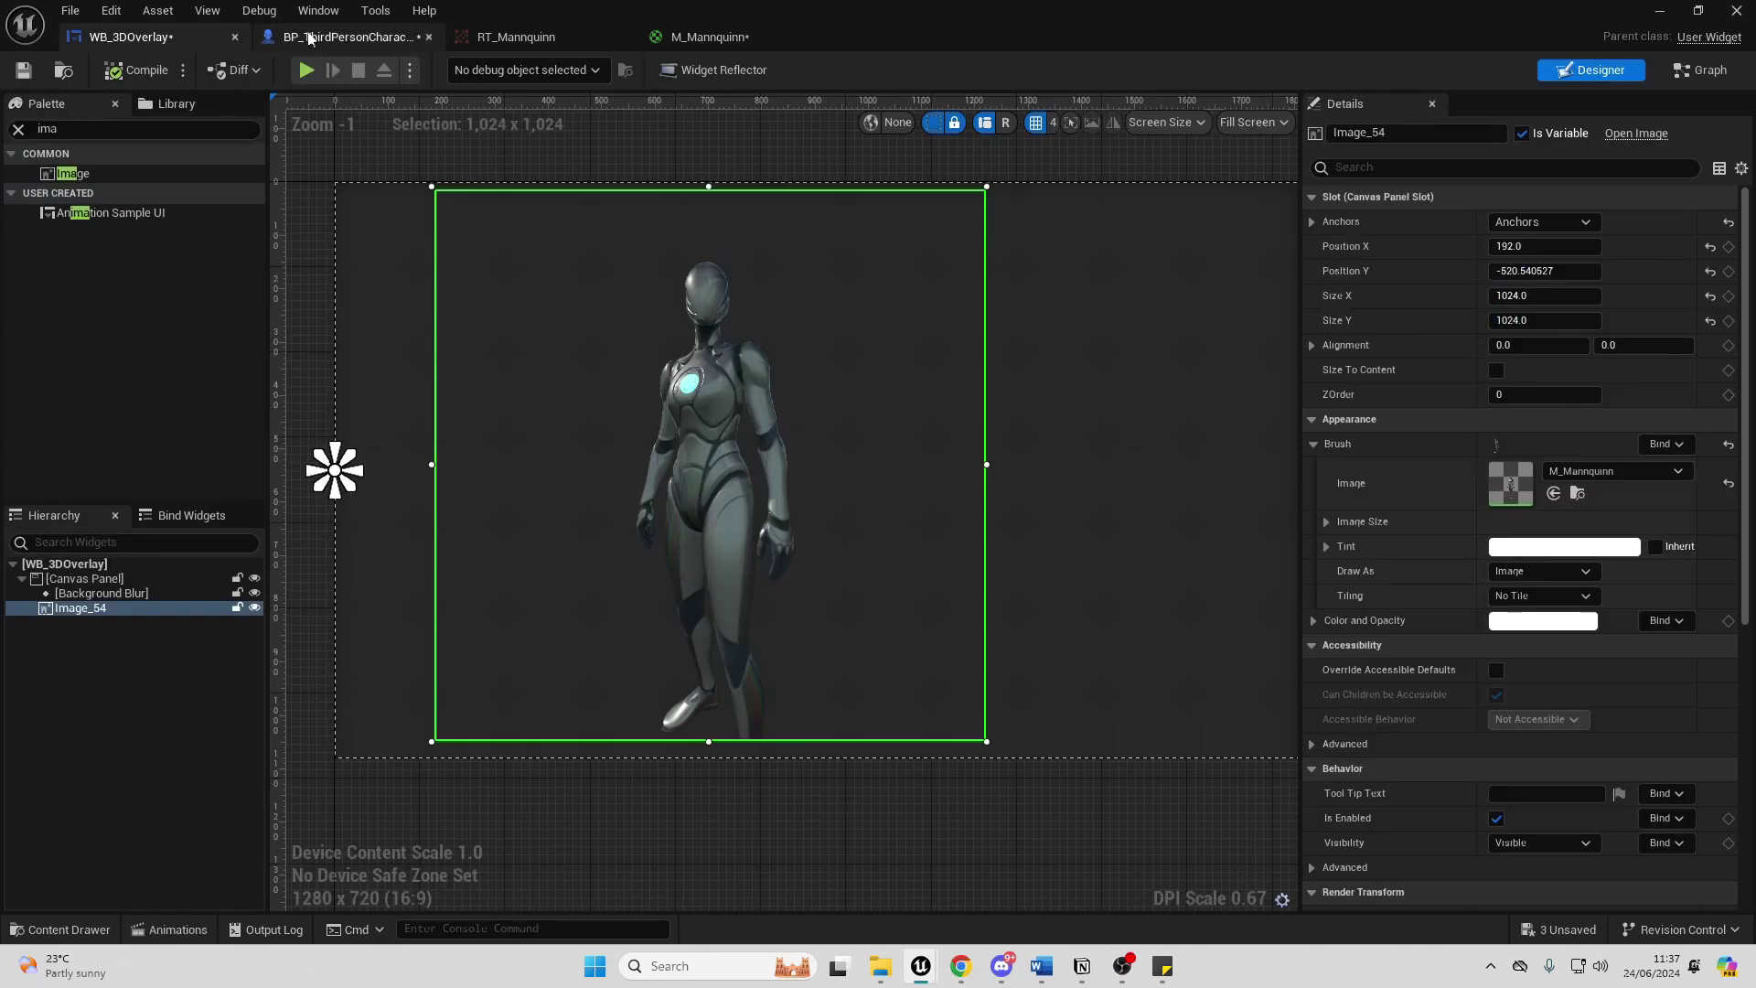
{"action": "left_click", "coordinate": [348, 36]}
{"action": "key", "text": "F7"}
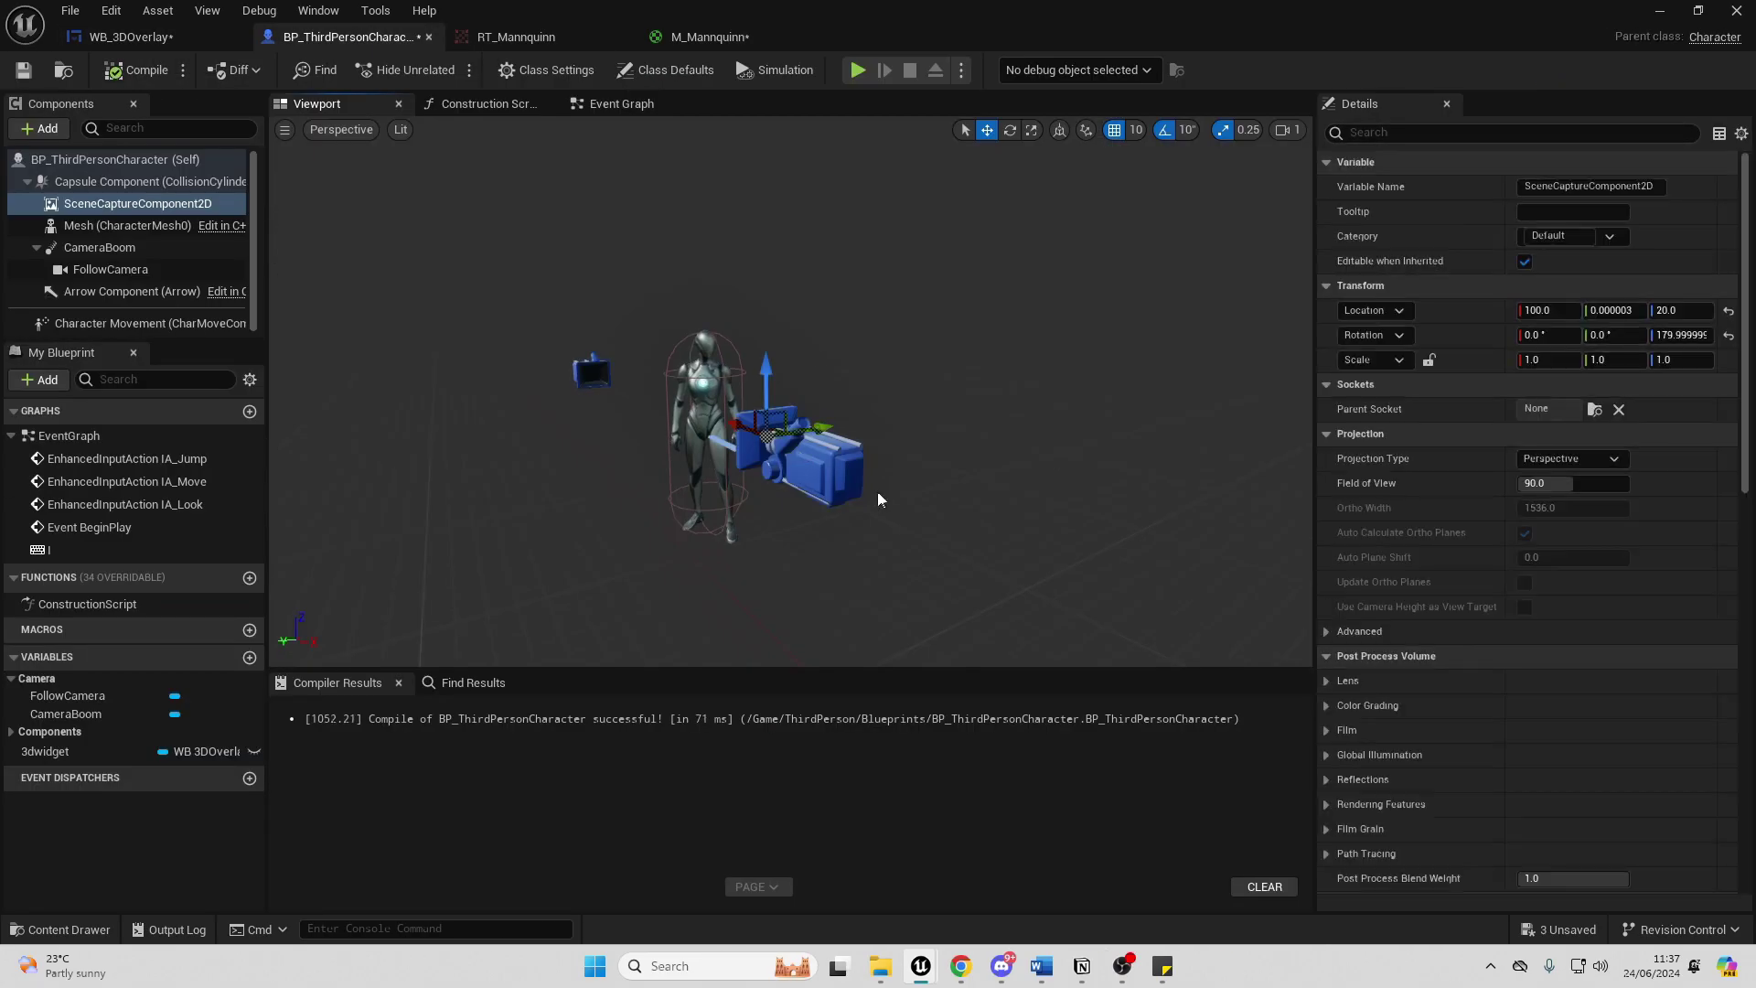
{"action": "left_click", "coordinate": [1577, 484]}
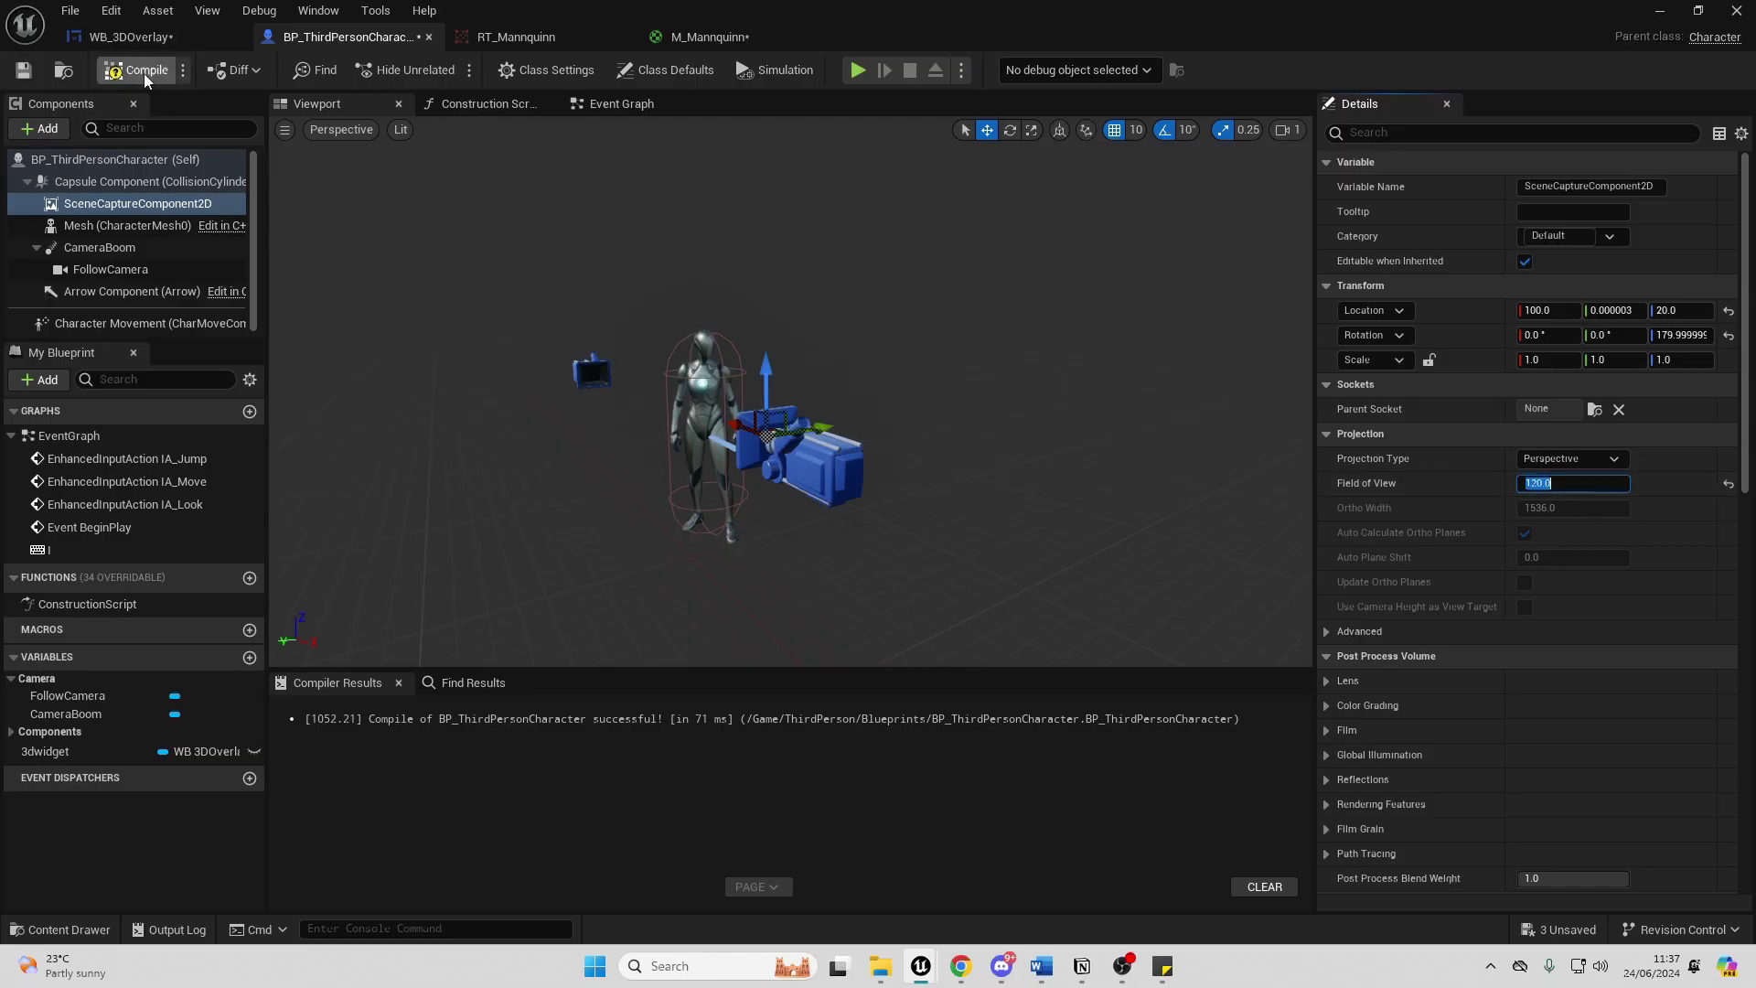
{"action": "left_click", "coordinate": [128, 37]}
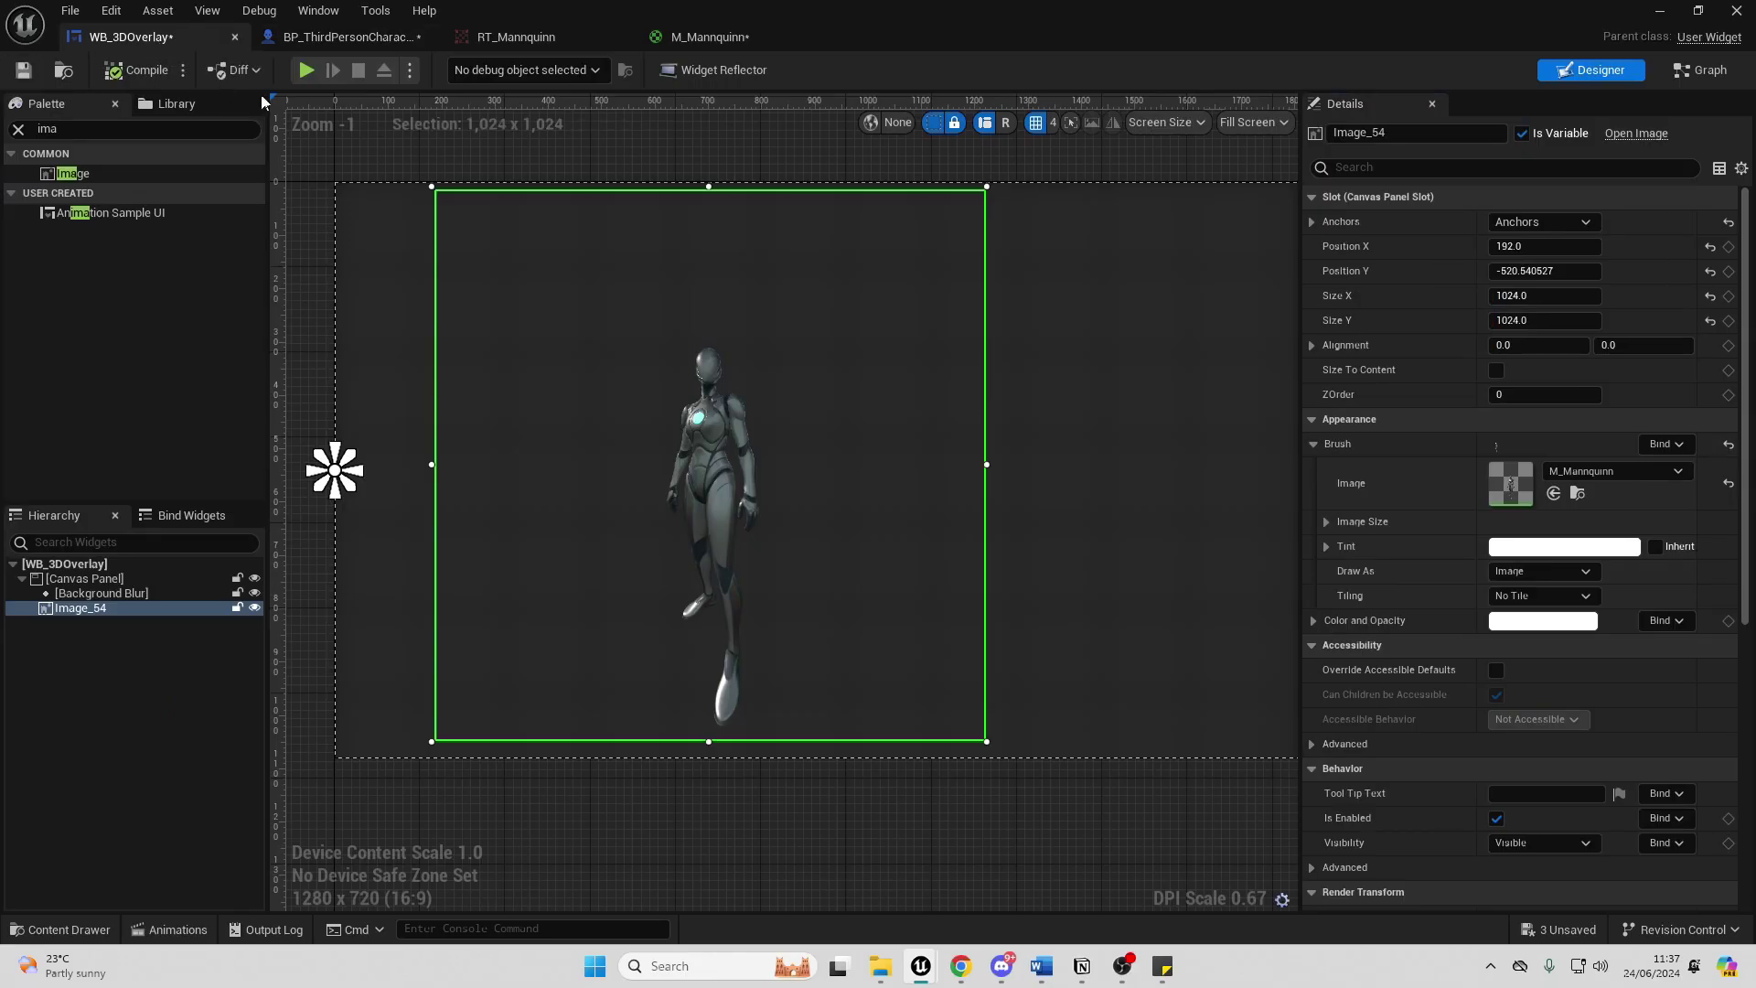
{"action": "left_click", "coordinate": [343, 36]}
Fine-tune the capture camera to 140, 0, 20 so the whole mannequin is framed.
{"action": "left_click", "coordinate": [1589, 482]}
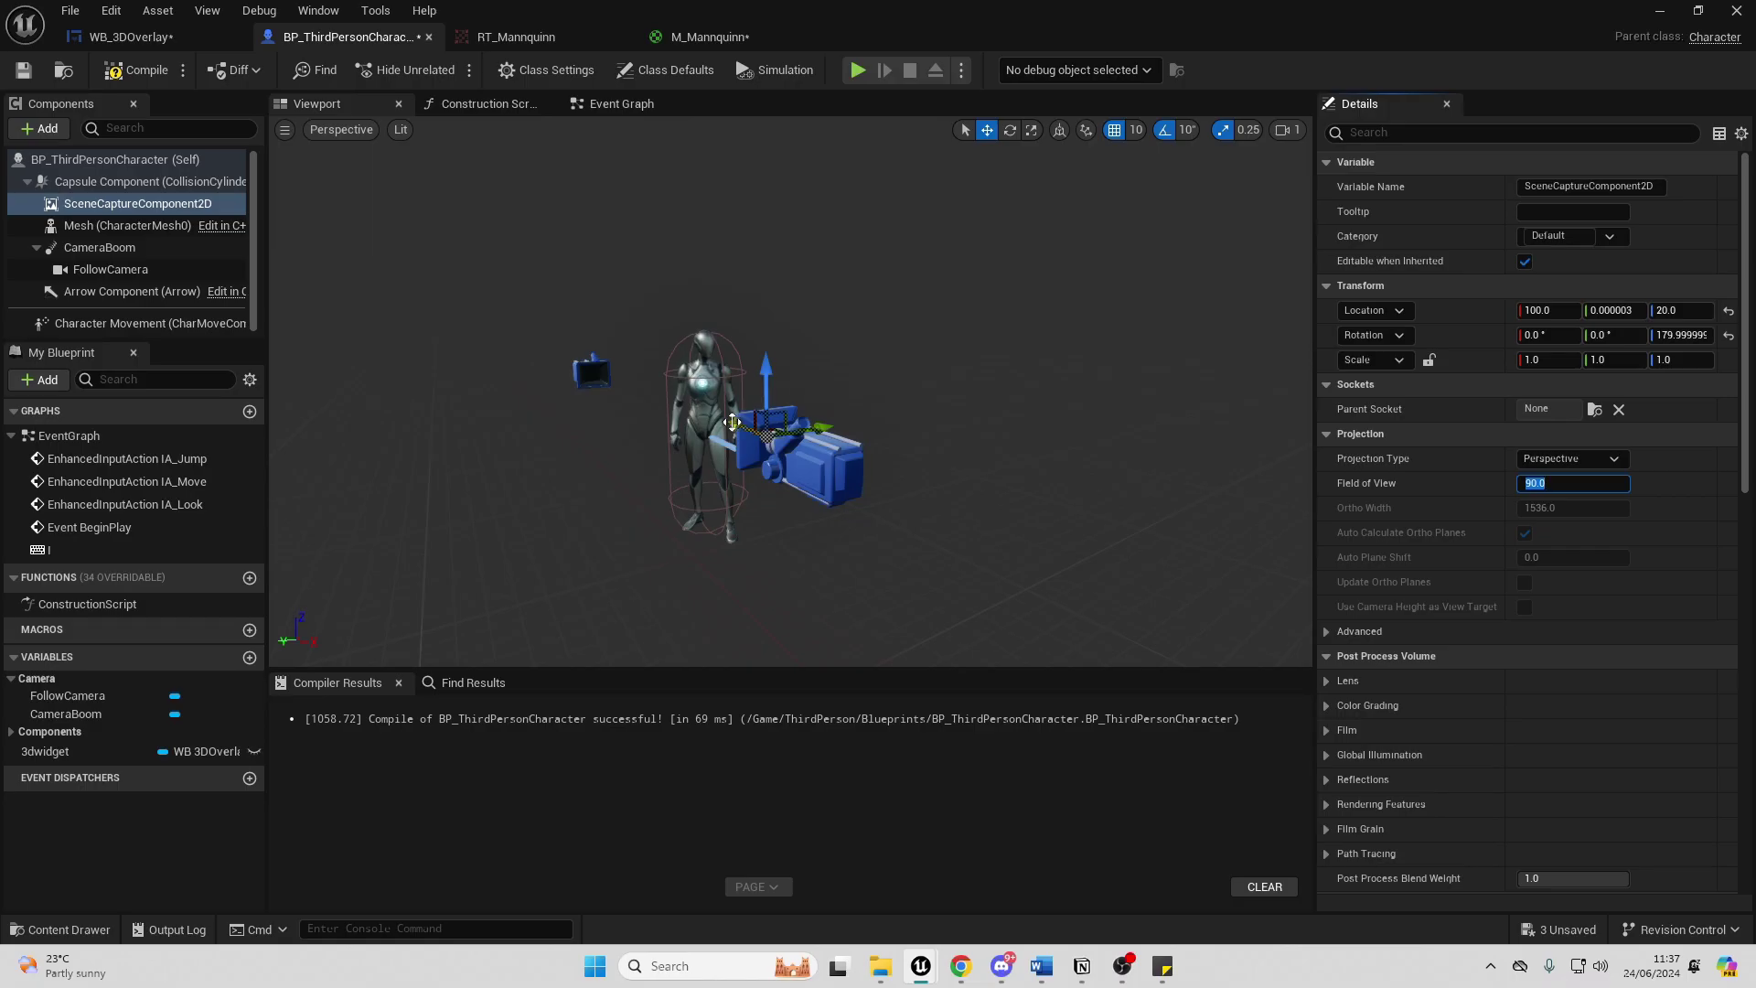
{"action": "left_click_drag", "start_coordinate": [766, 372], "coordinate": [768, 362]}
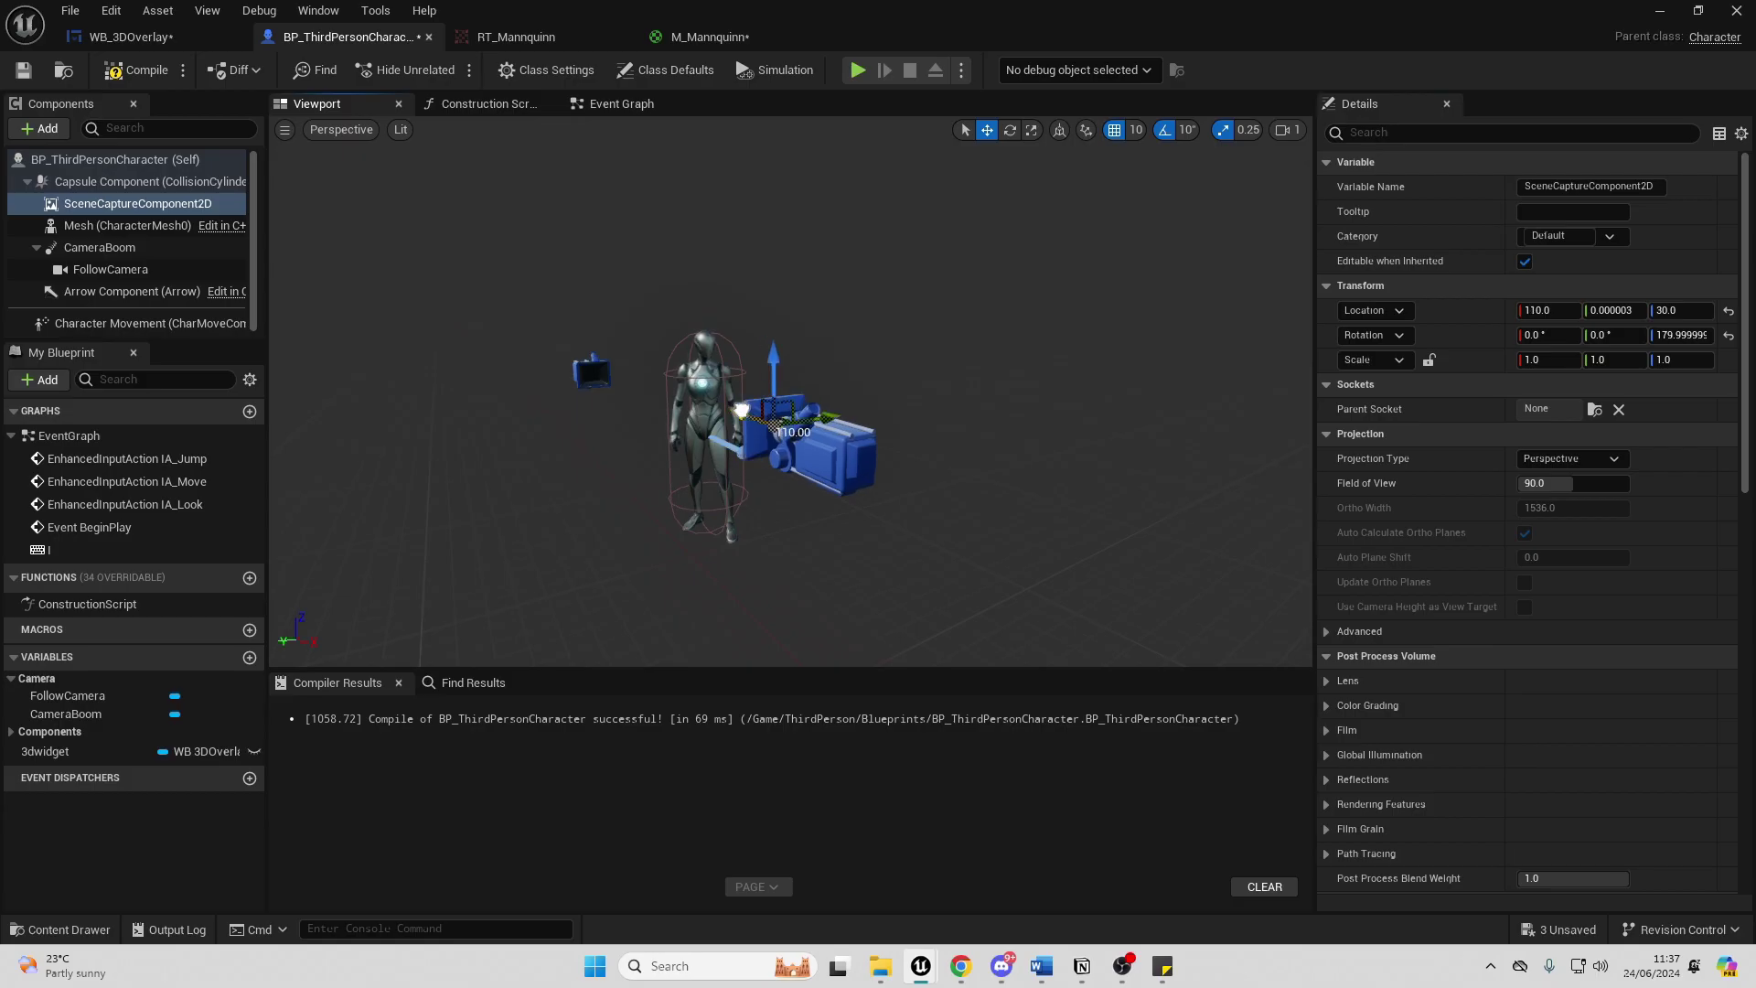
{"action": "left_click", "coordinate": [147, 37]}
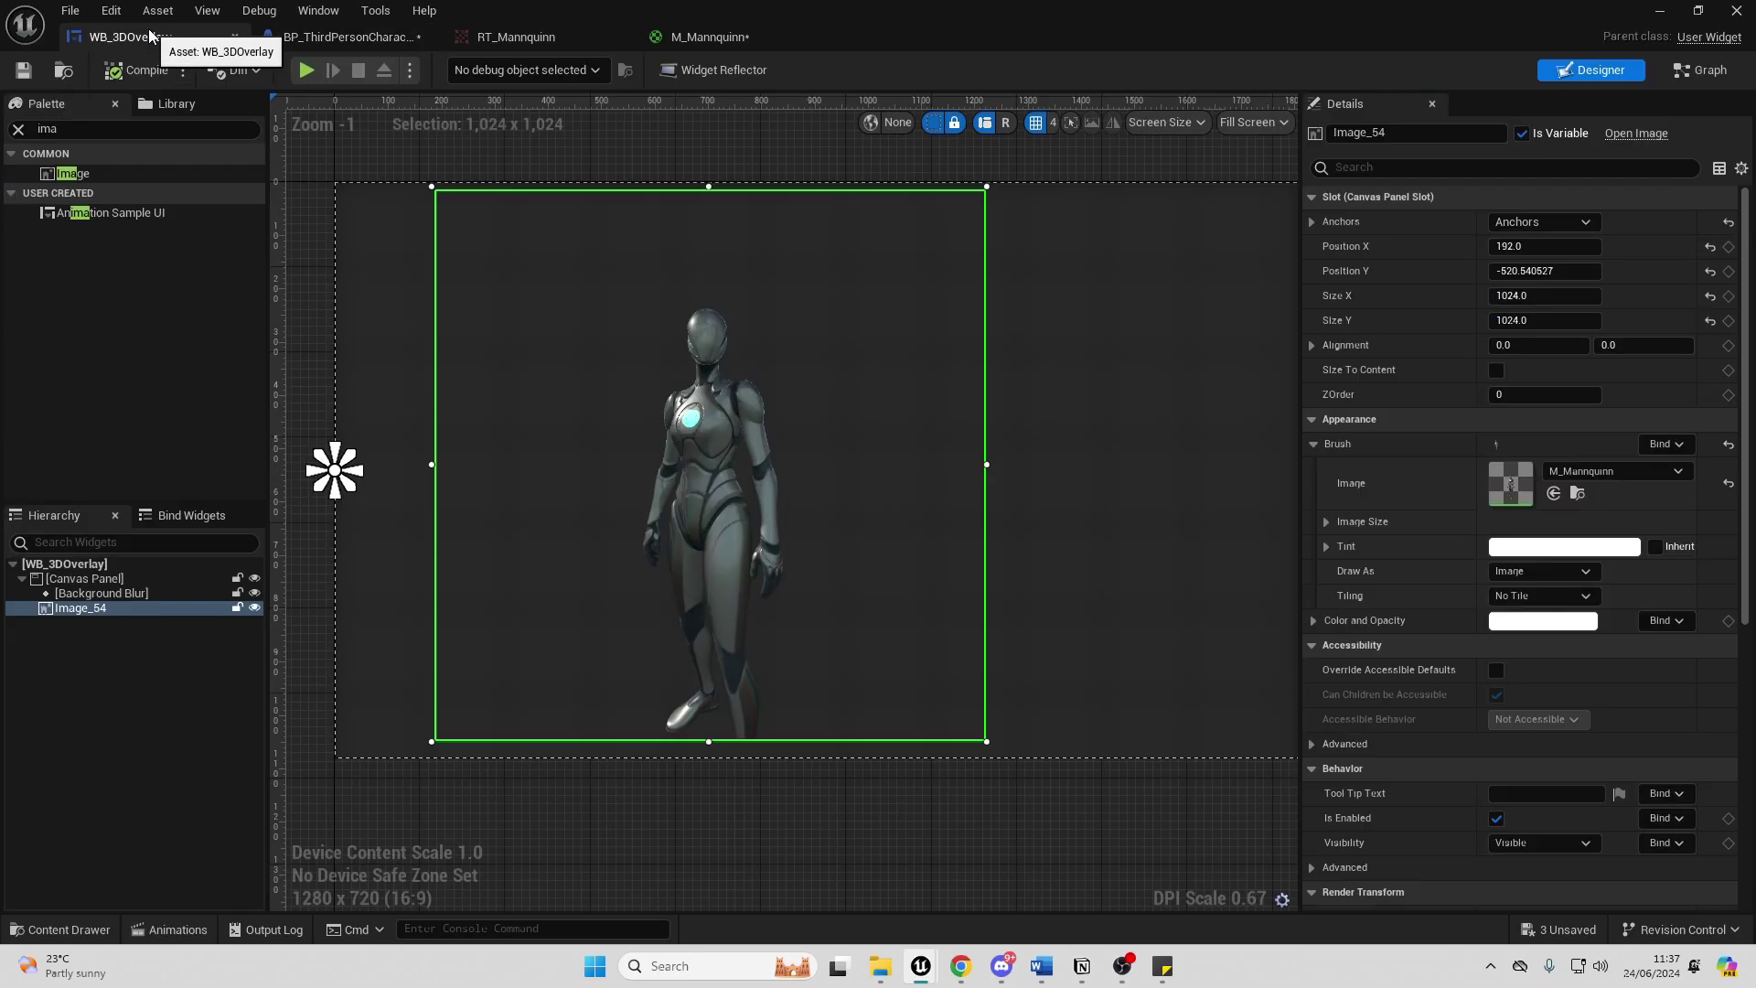
{"action": "left_click", "coordinate": [343, 37]}
{"action": "left_click_drag", "start_coordinate": [749, 433], "coordinate": [784, 452]}
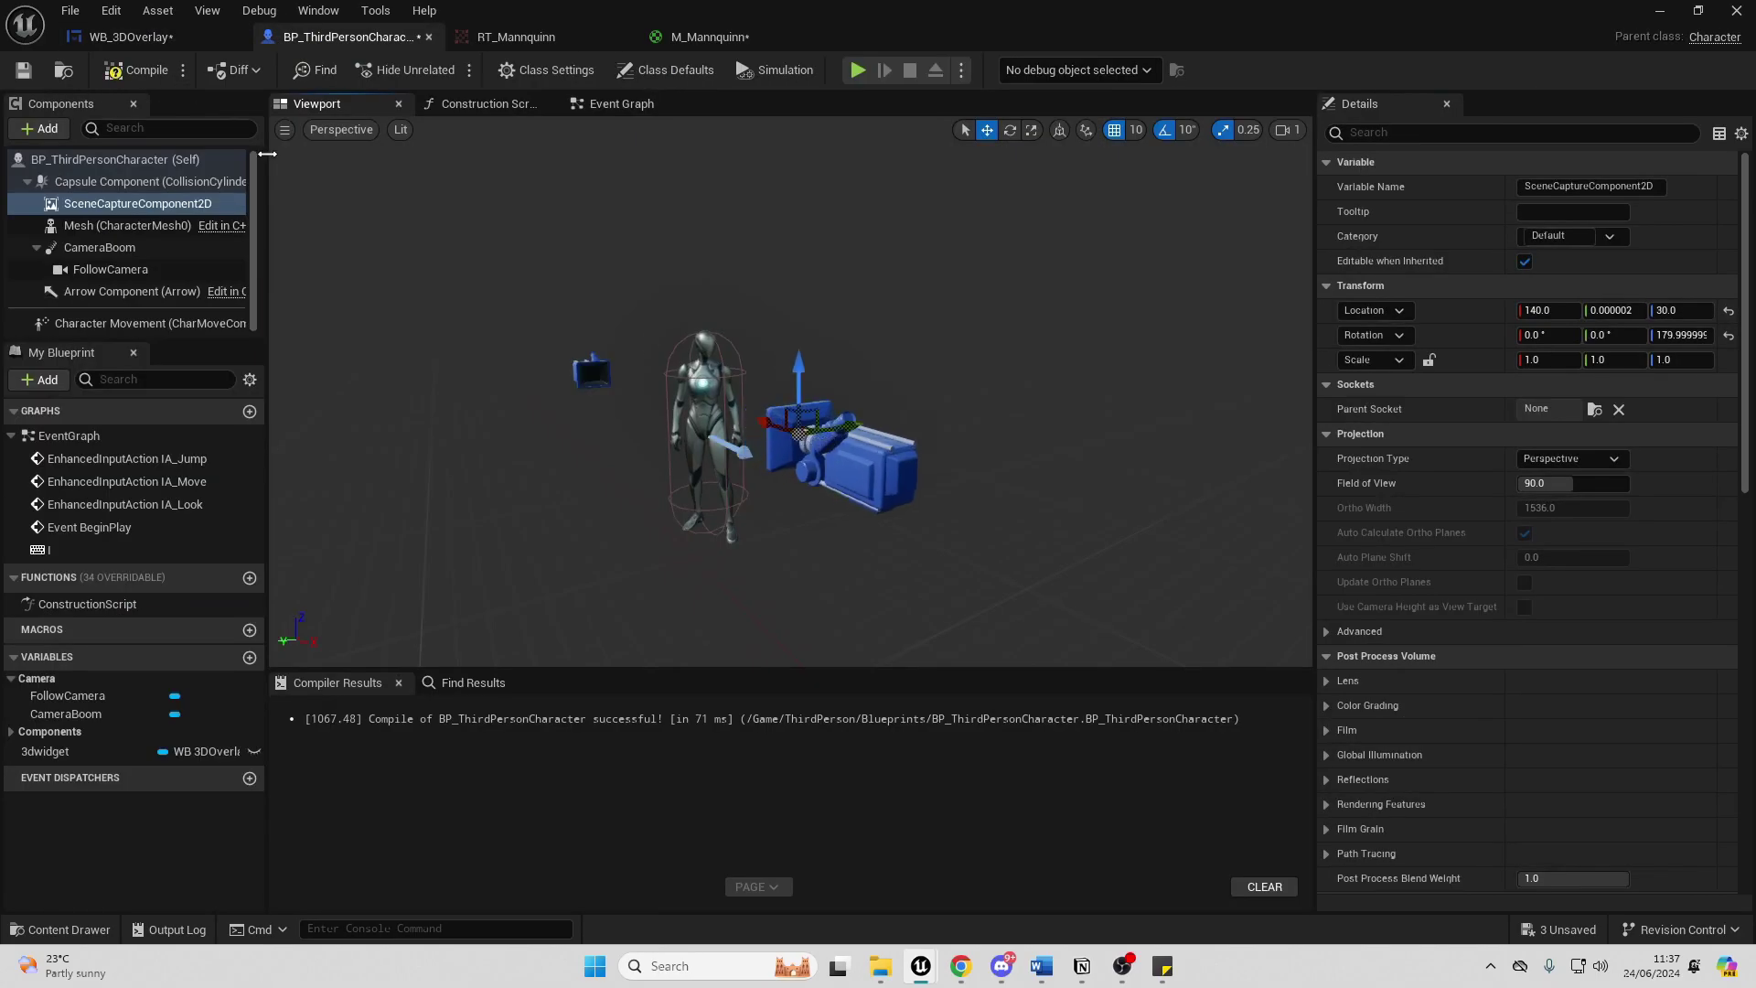
{"action": "left_click", "coordinate": [151, 40]}
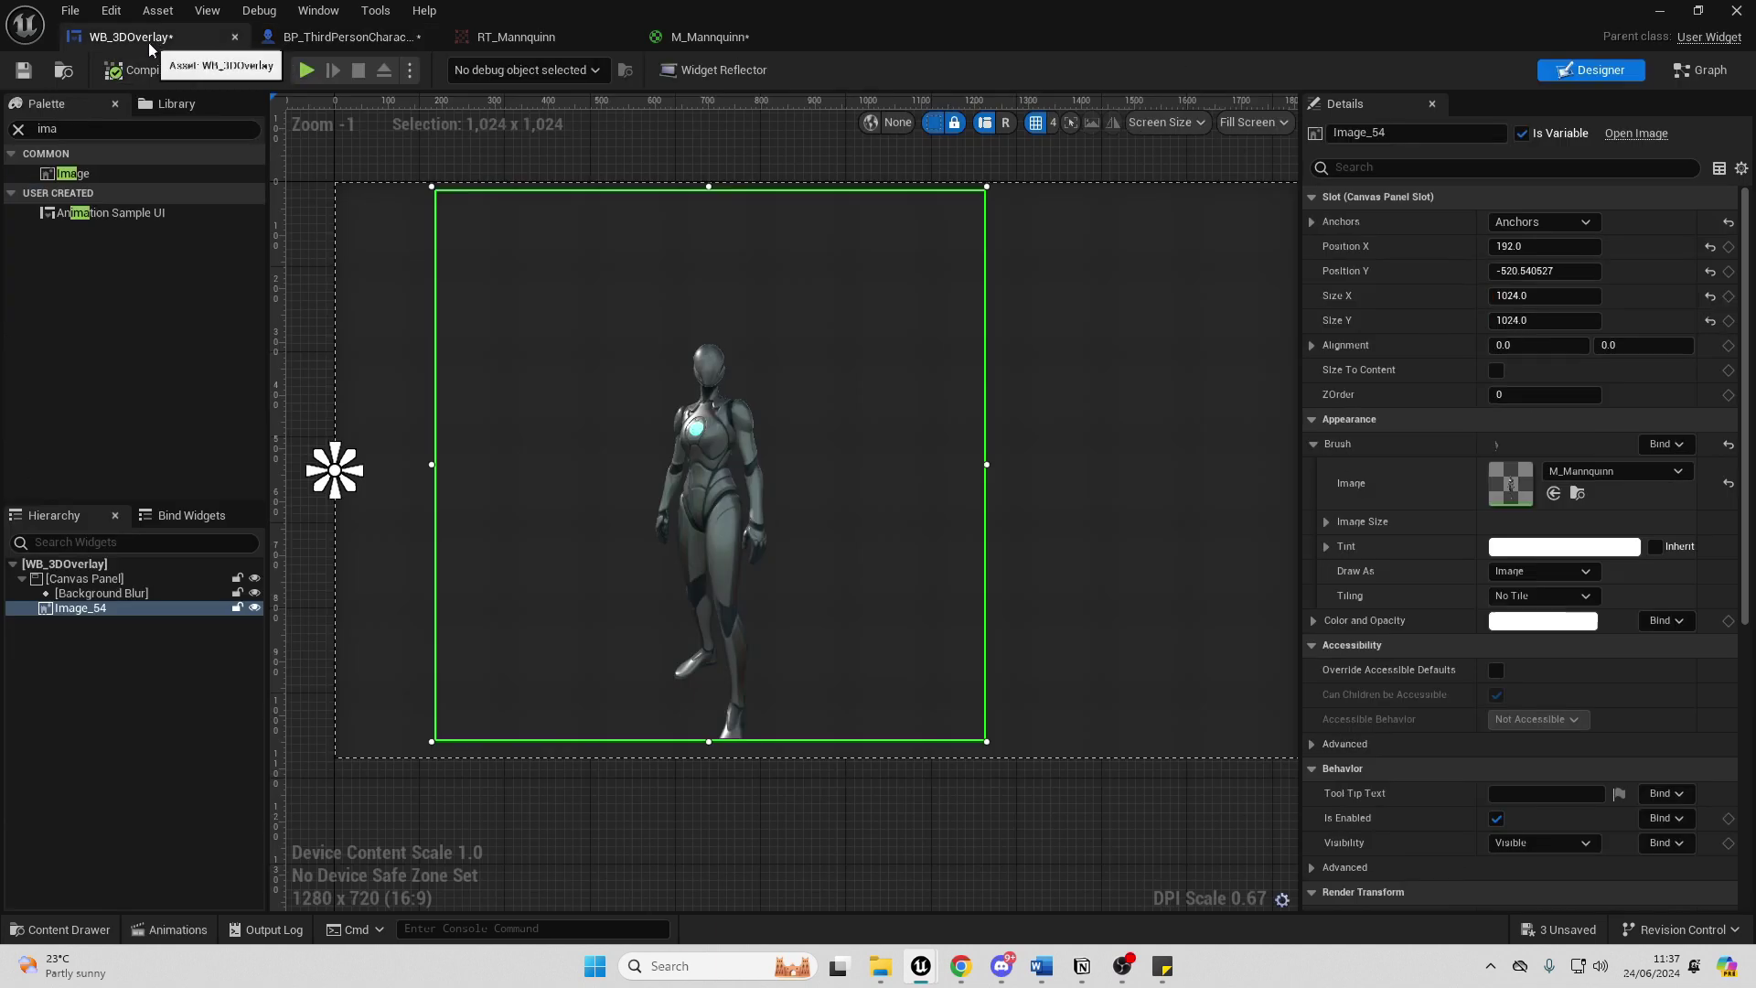
{"action": "left_click", "coordinate": [343, 36]}
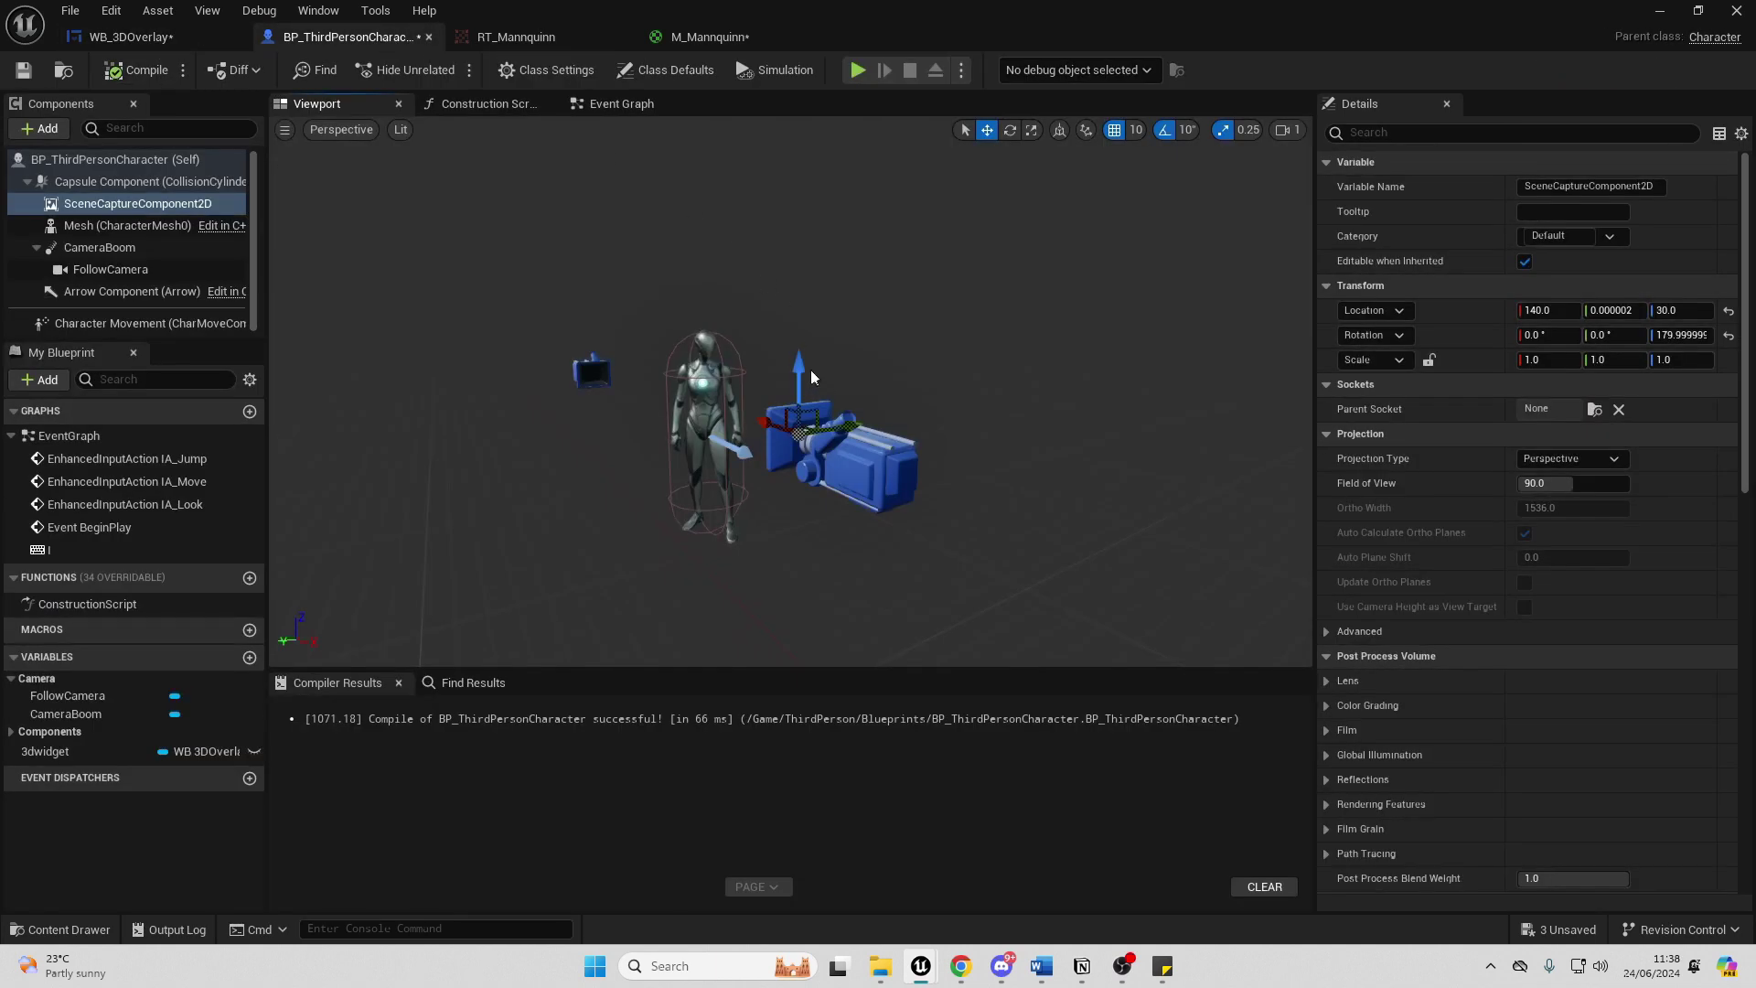
{"action": "left_click_drag", "start_coordinate": [801, 366], "coordinate": [801, 378]}
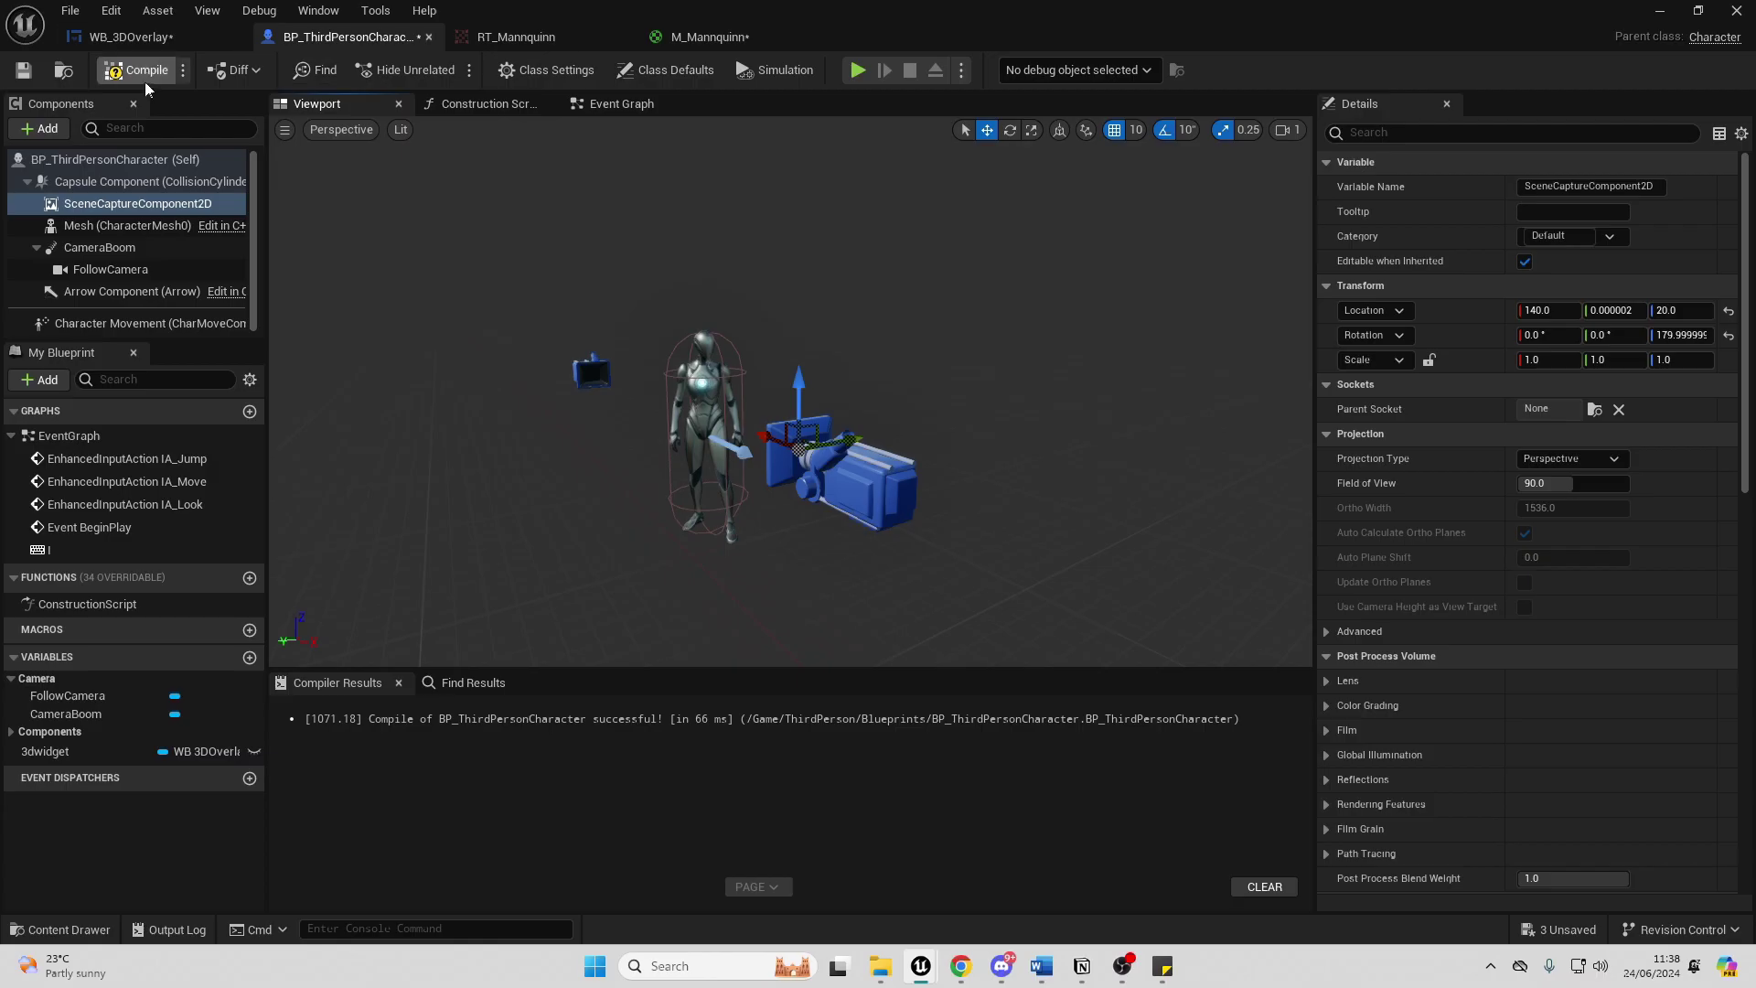
{"action": "left_click", "coordinate": [145, 39]}
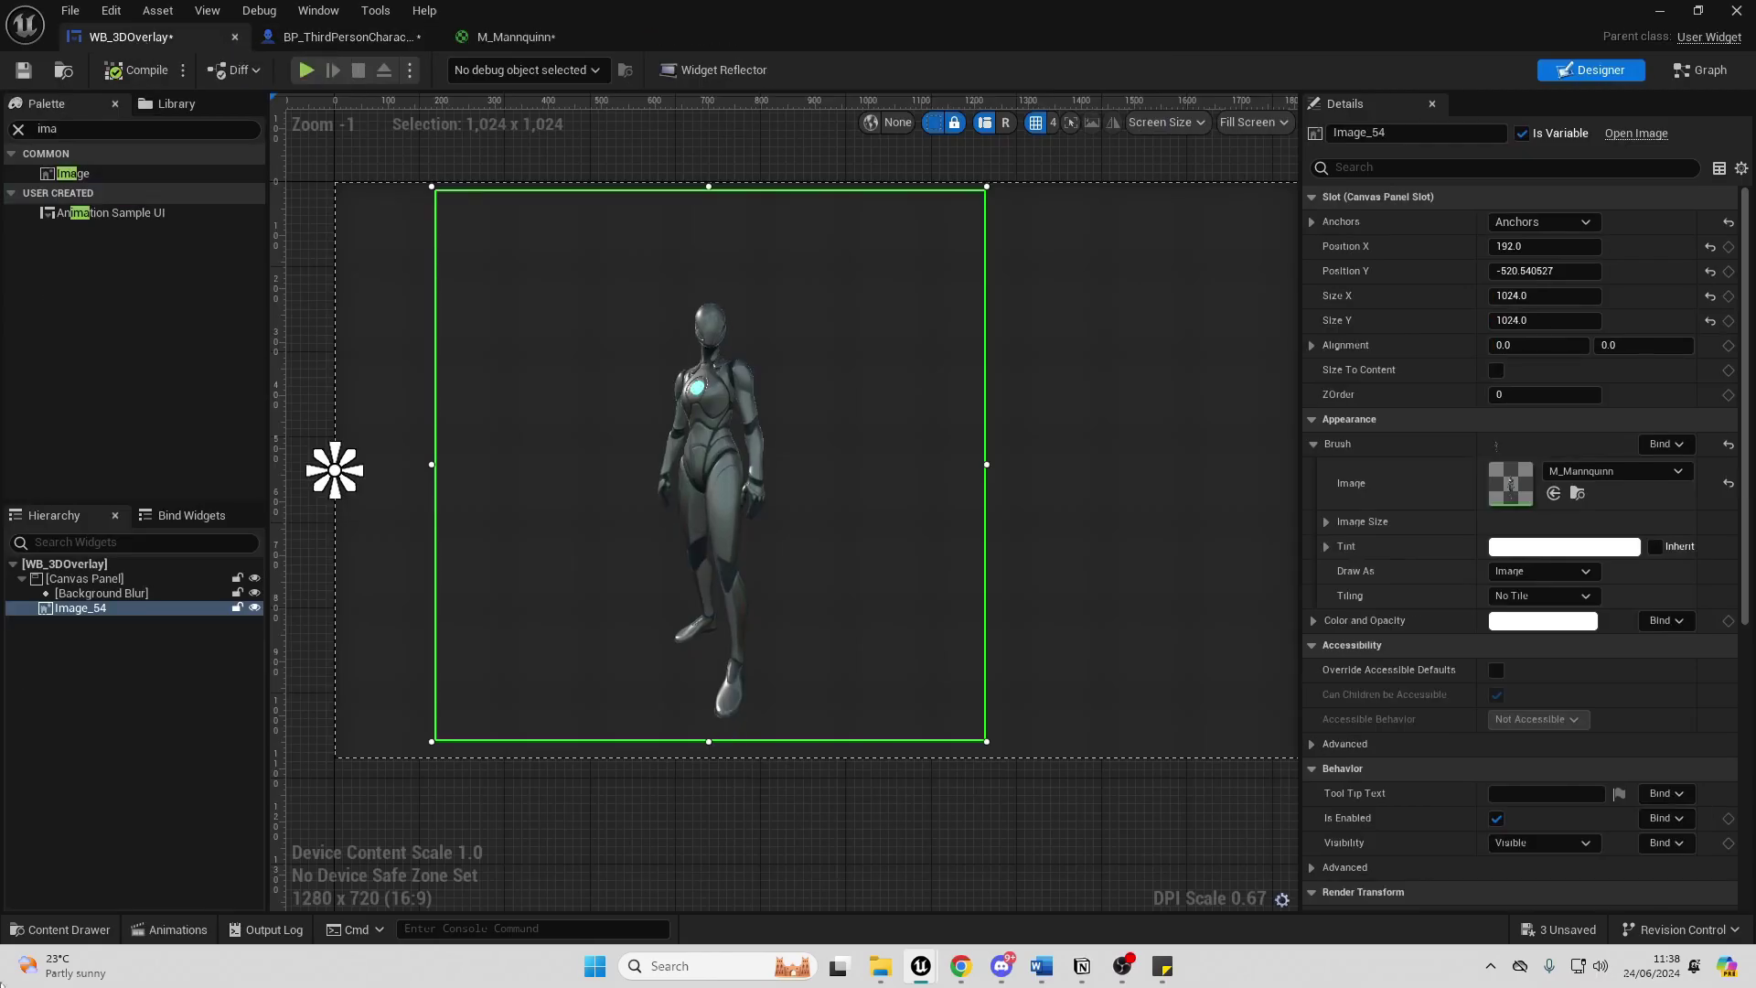
{"action": "left_click", "coordinate": [1660, 10]}
Start play and equip the chest armour, greaves and dark pants, removing the teal sword.
{"action": "left_click", "coordinate": [445, 69]}
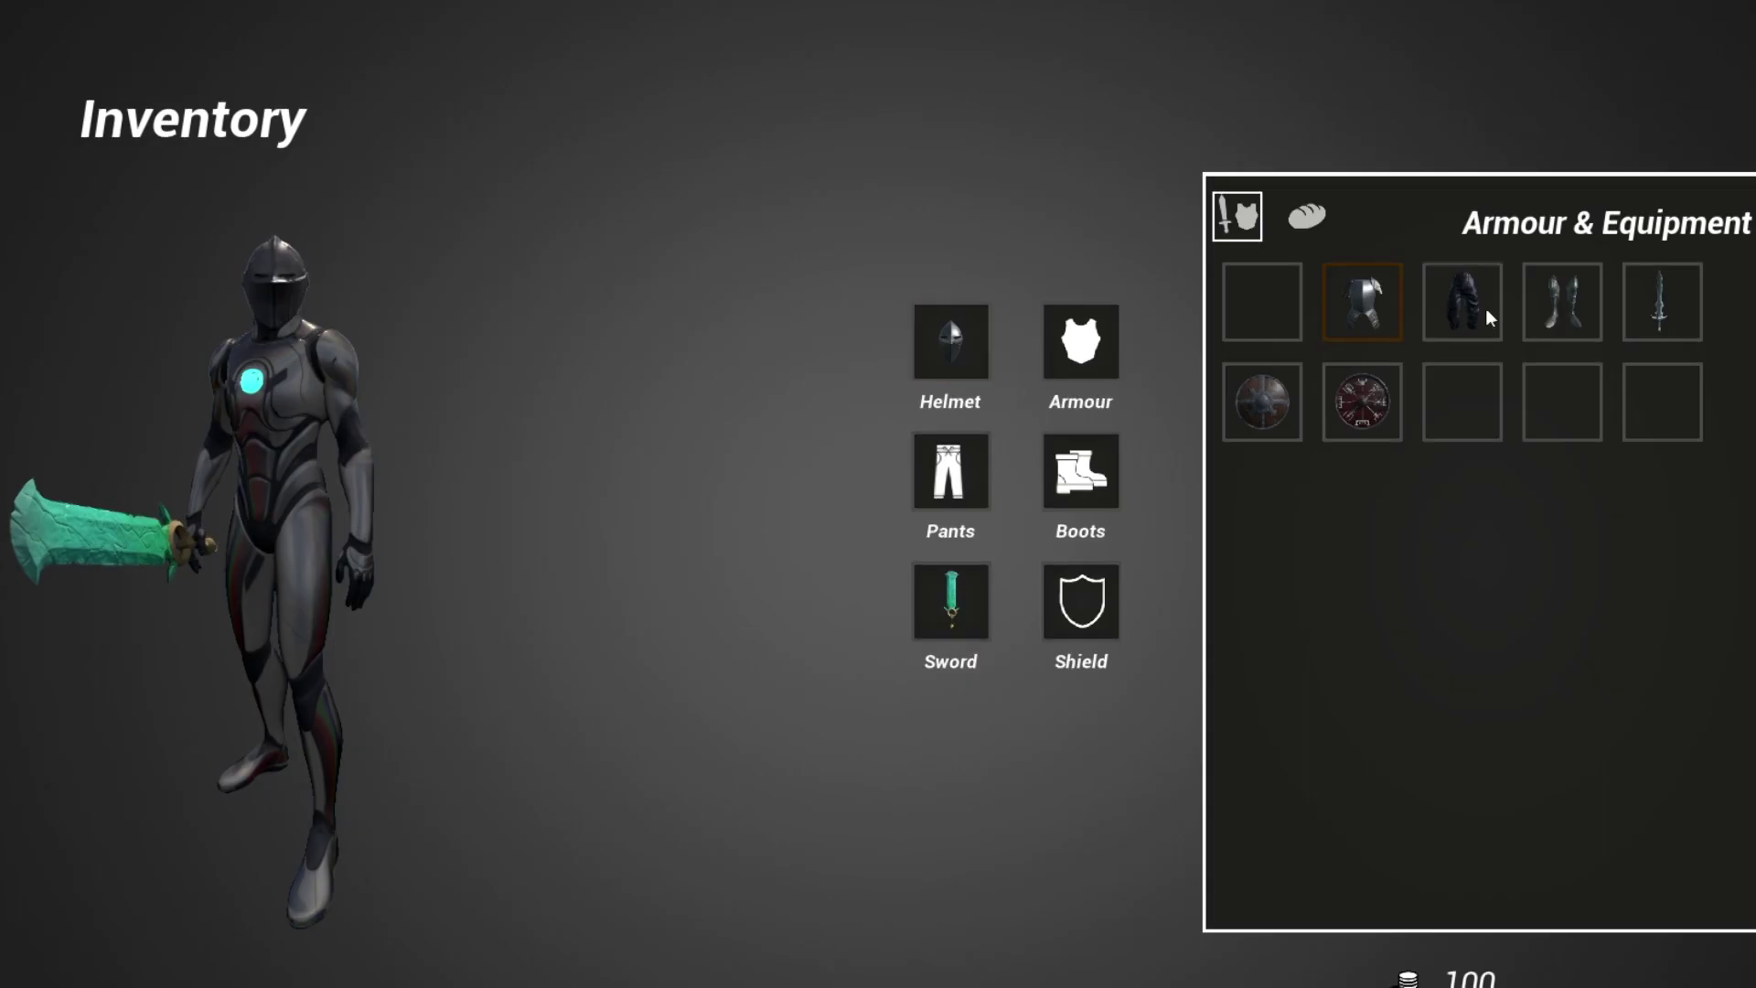
{"action": "left_click_drag", "start_coordinate": [1366, 299], "coordinate": [1097, 344]}
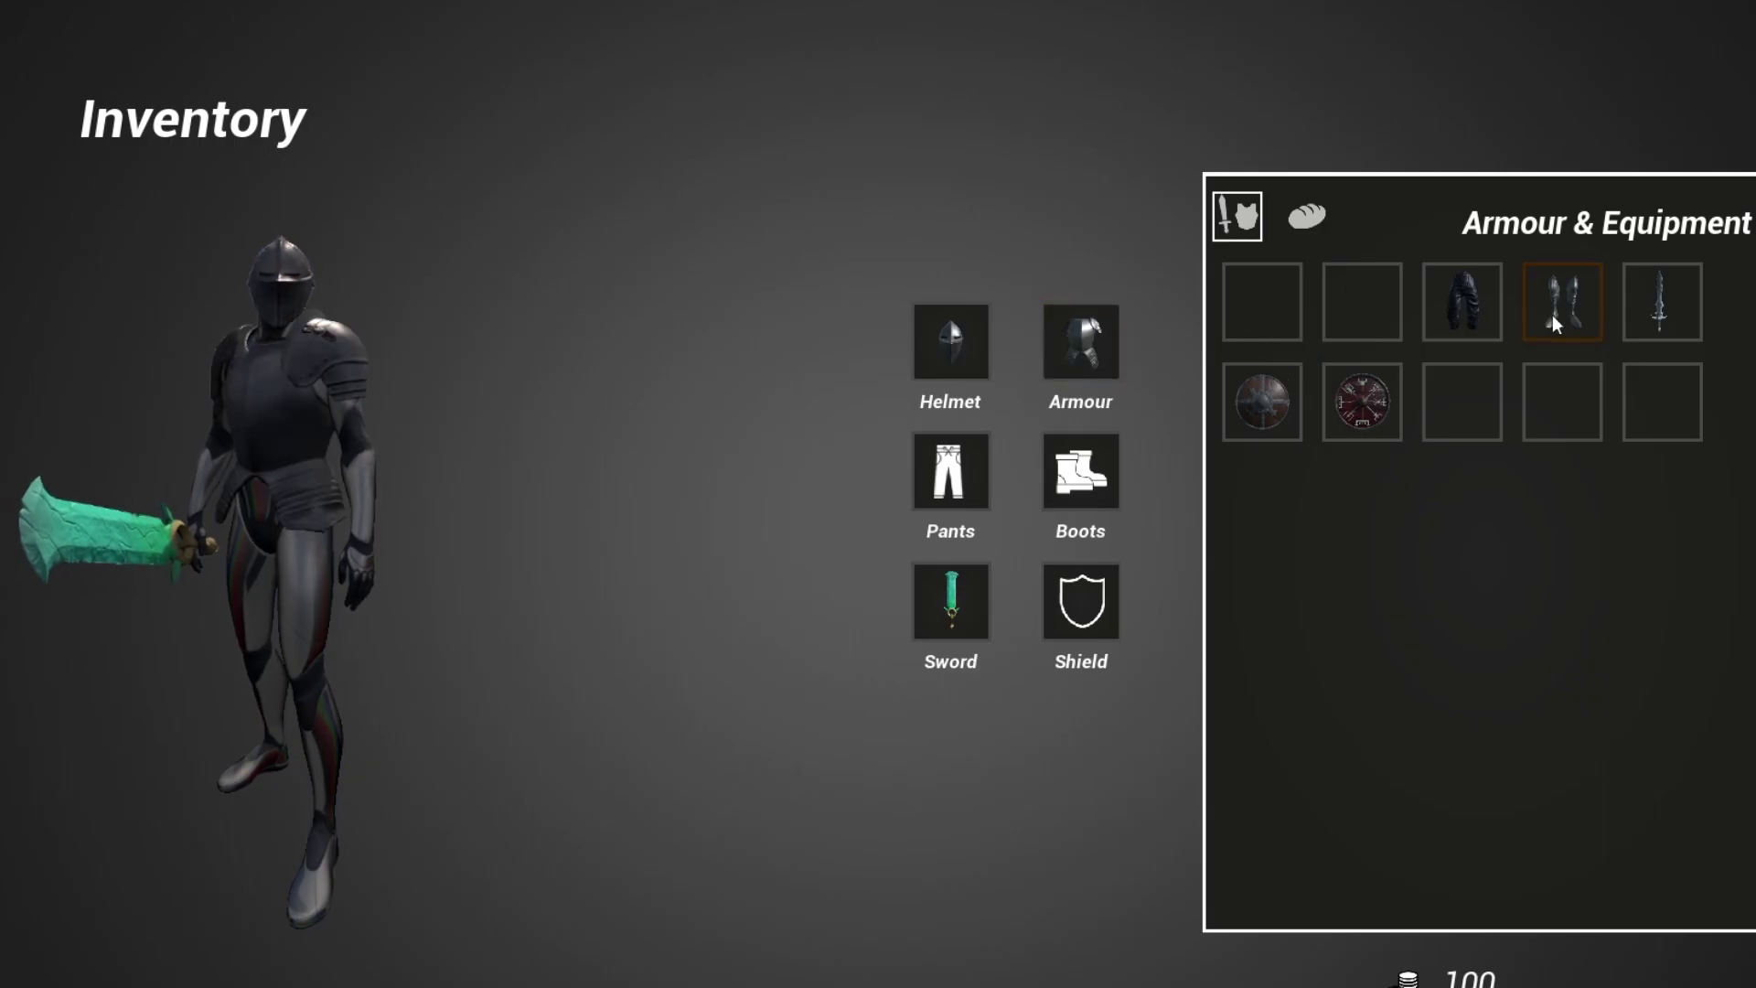
{"action": "left_click_drag", "start_coordinate": [1536, 313], "coordinate": [1081, 471]}
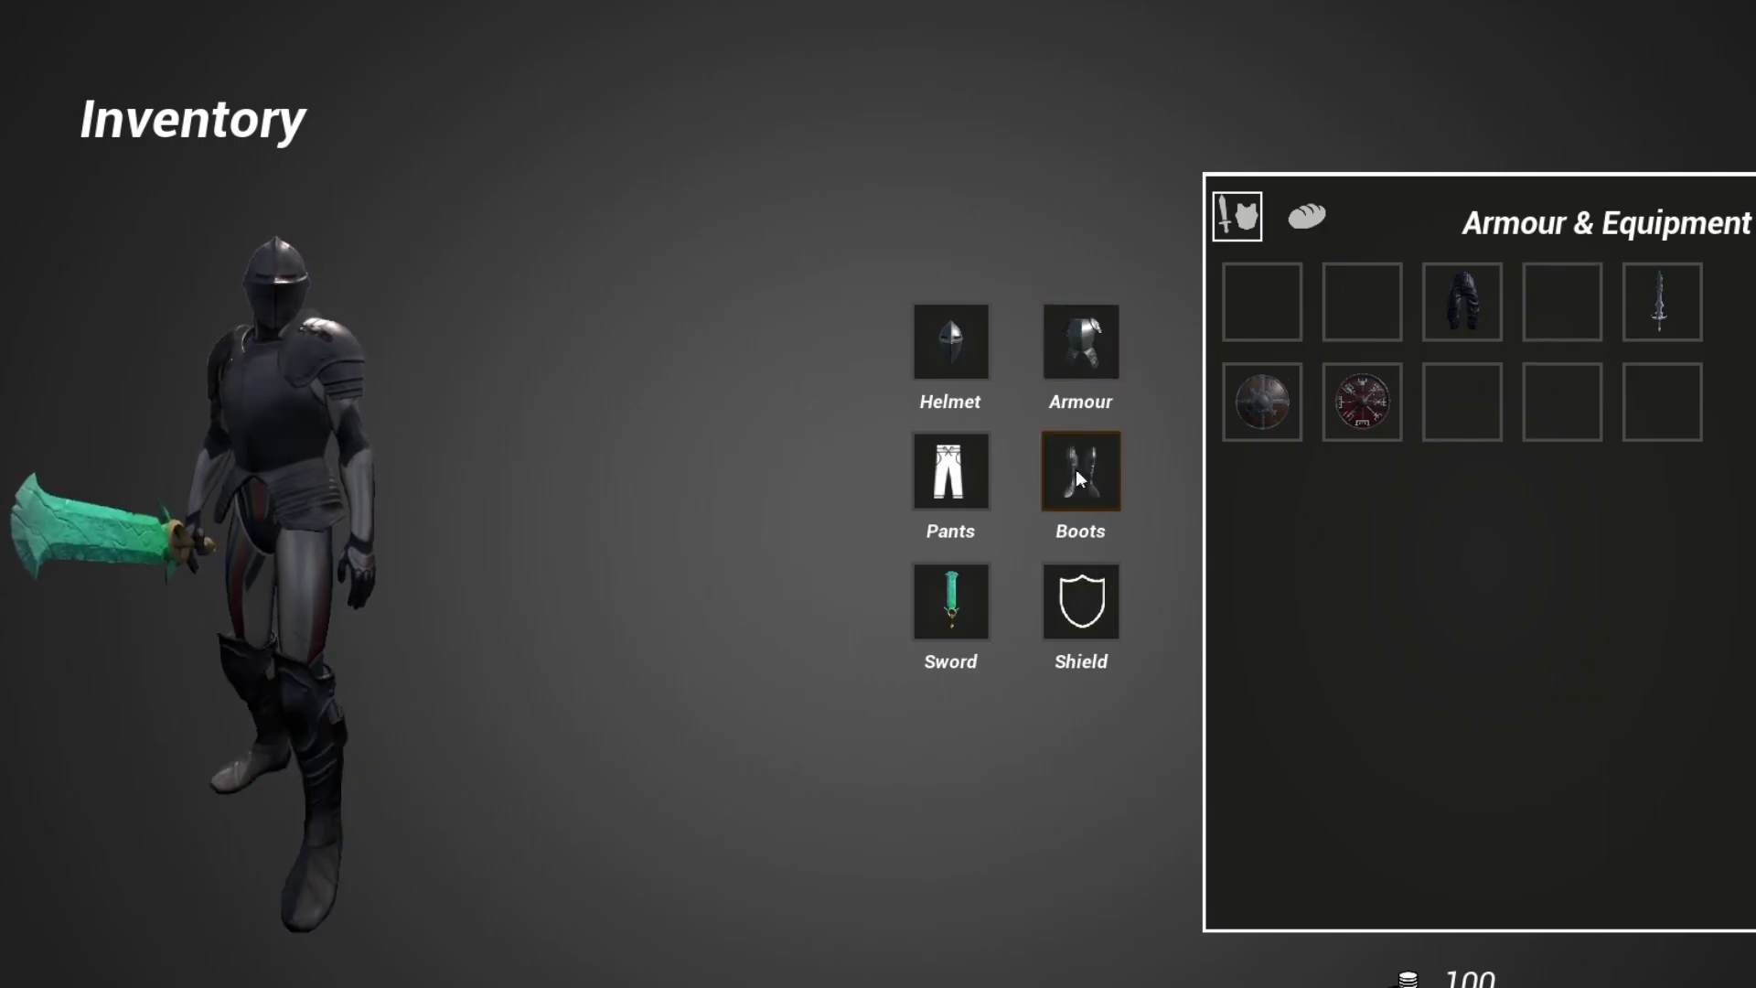
{"action": "left_click_drag", "start_coordinate": [1473, 326], "coordinate": [951, 503]}
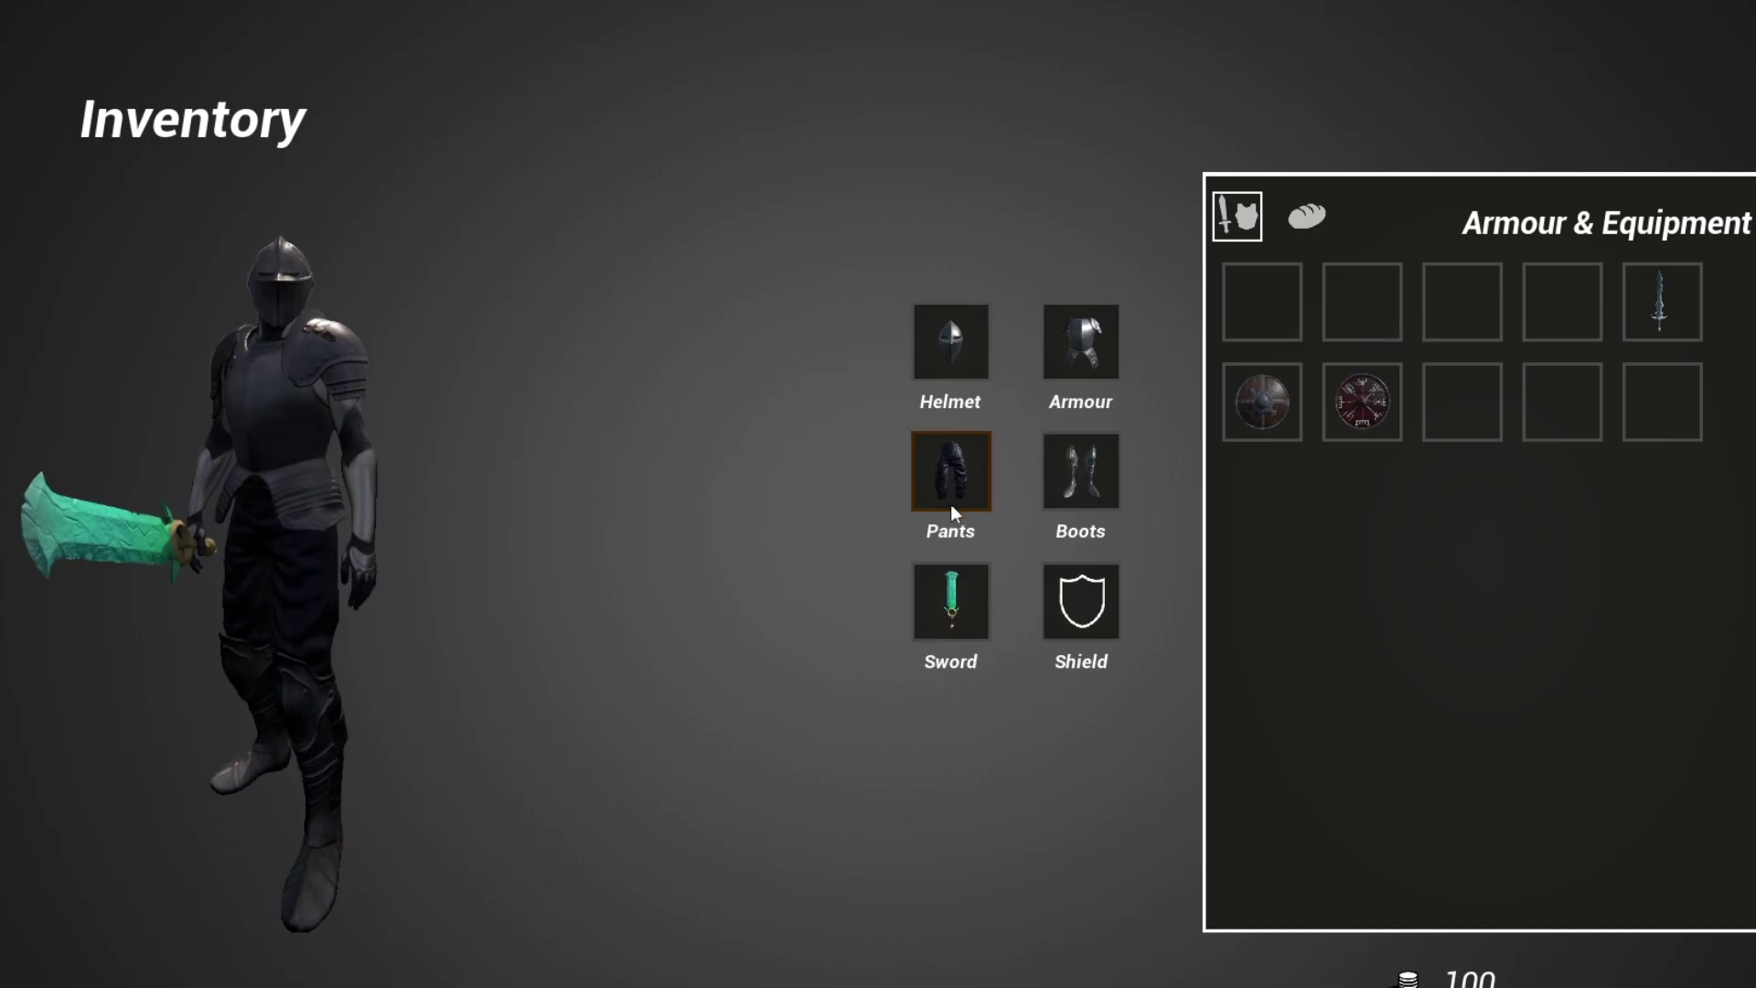
{"action": "left_click_drag", "start_coordinate": [951, 600], "coordinate": [1662, 311]}
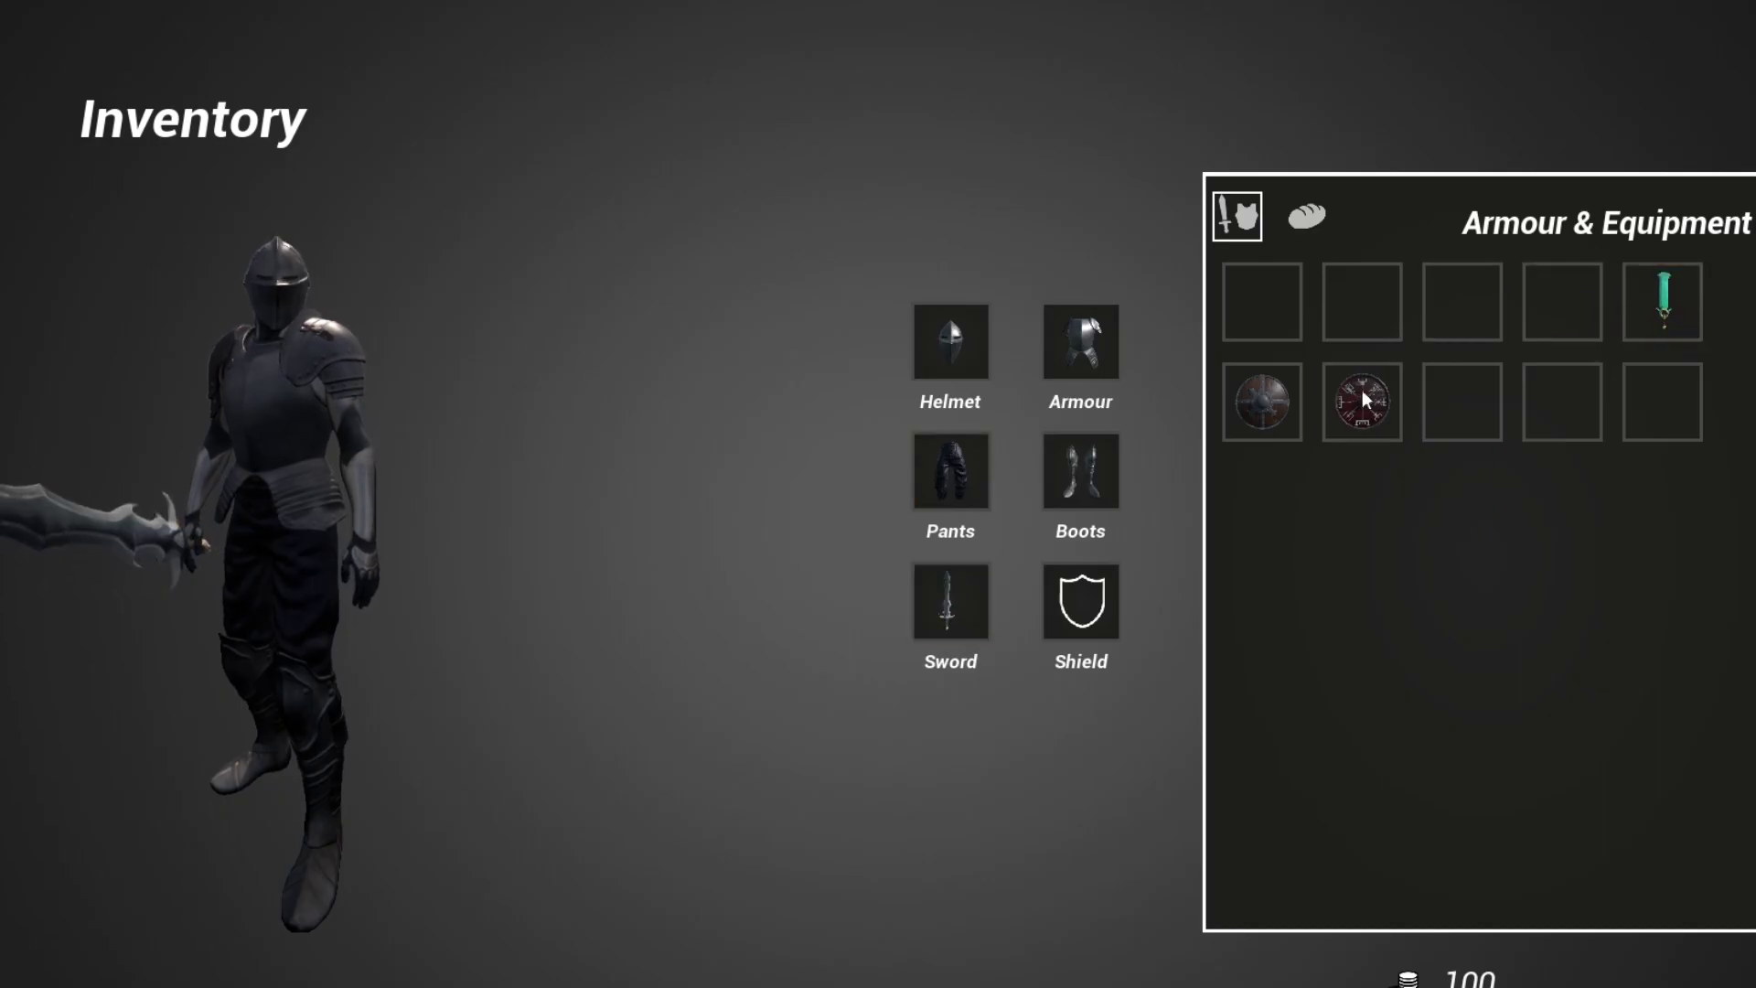
Equip a shield, swap it for the rune shield, then remove chest armour, helmet and pants.
{"action": "left_click_drag", "start_coordinate": [1468, 397], "coordinate": [1464, 400]}
{"action": "left_click_drag", "start_coordinate": [1352, 391], "coordinate": [1097, 599]}
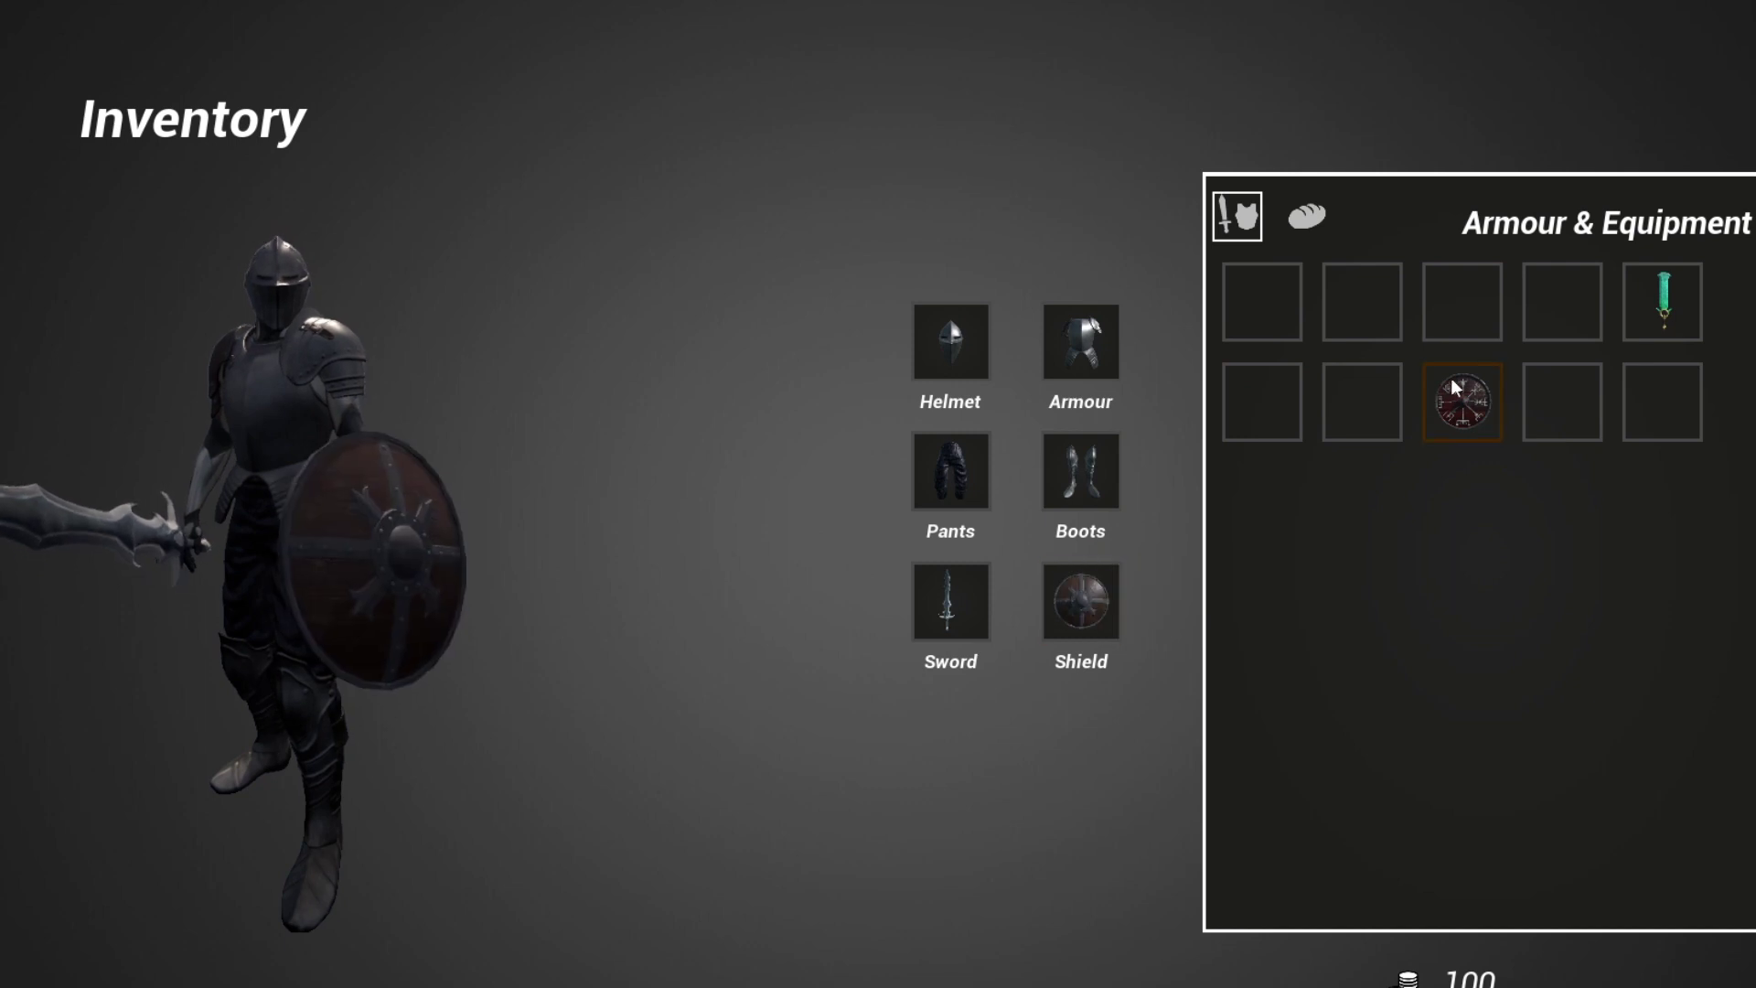
{"action": "left_click_drag", "start_coordinate": [1478, 315], "coordinate": [1473, 304]}
{"action": "left_click_drag", "start_coordinate": [1109, 588], "coordinate": [1472, 304]}
{"action": "left_click_drag", "start_coordinate": [1158, 351], "coordinate": [1380, 299]}
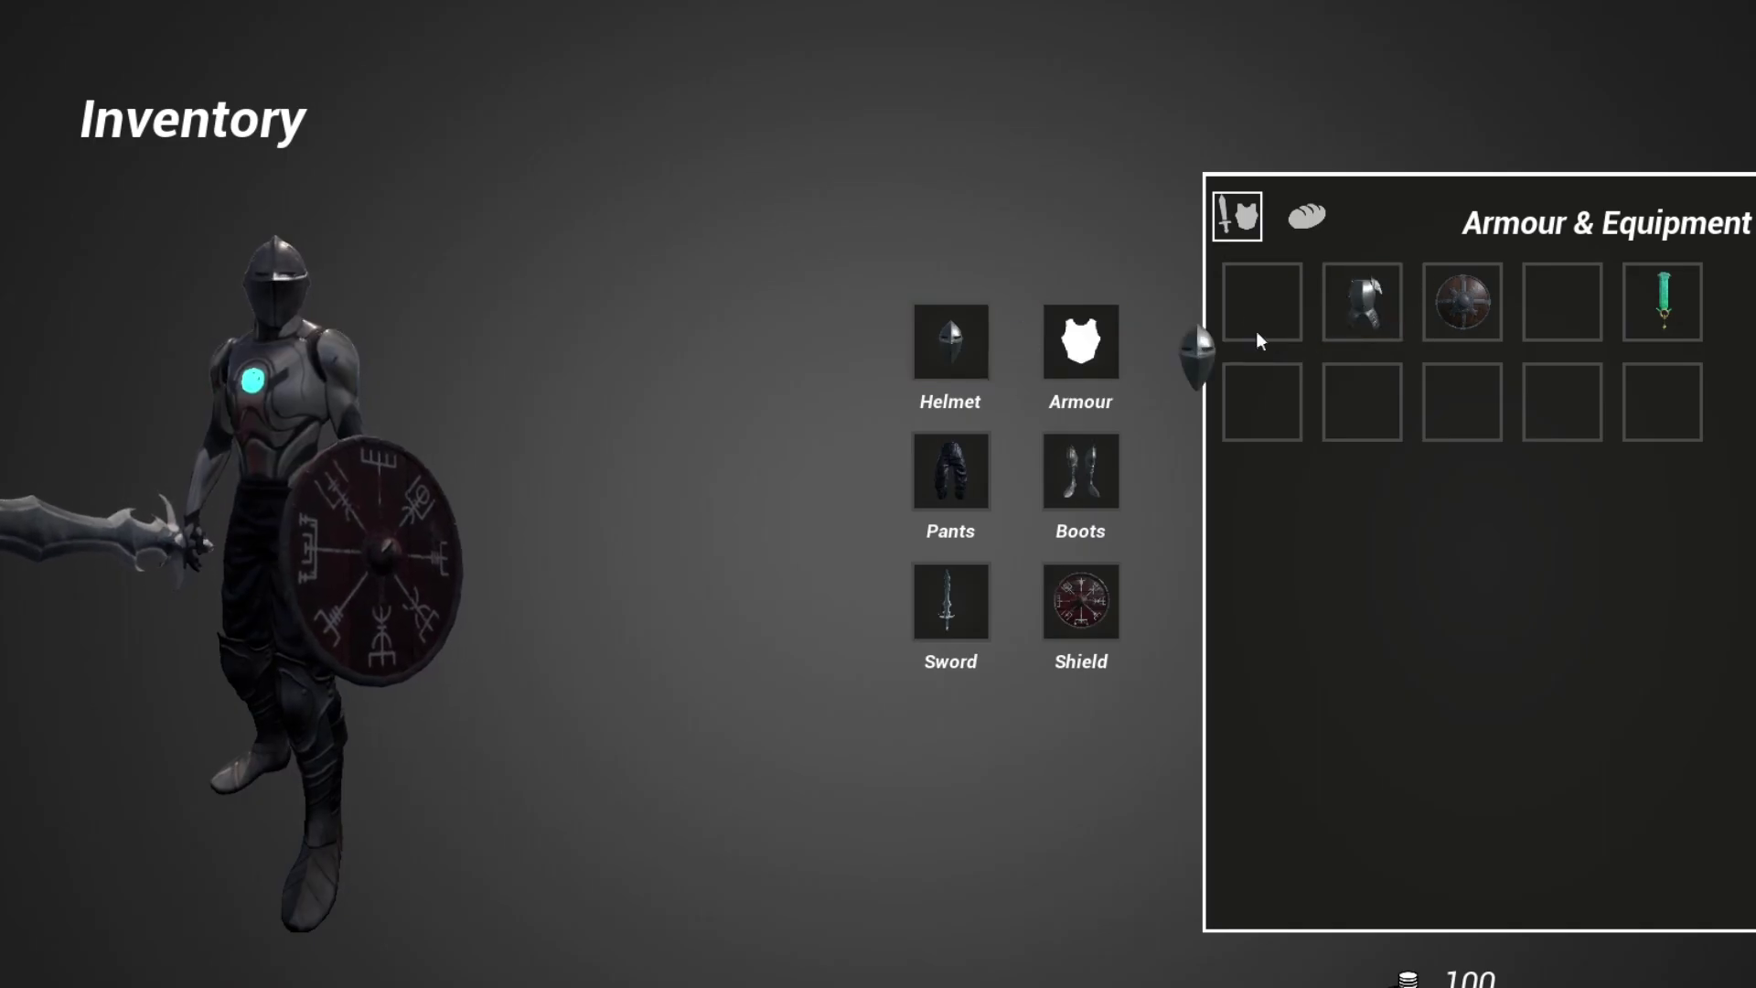
{"action": "left_click_drag", "start_coordinate": [1258, 338], "coordinate": [1233, 320]}
{"action": "left_click_drag", "start_coordinate": [976, 489], "coordinate": [1269, 389]}
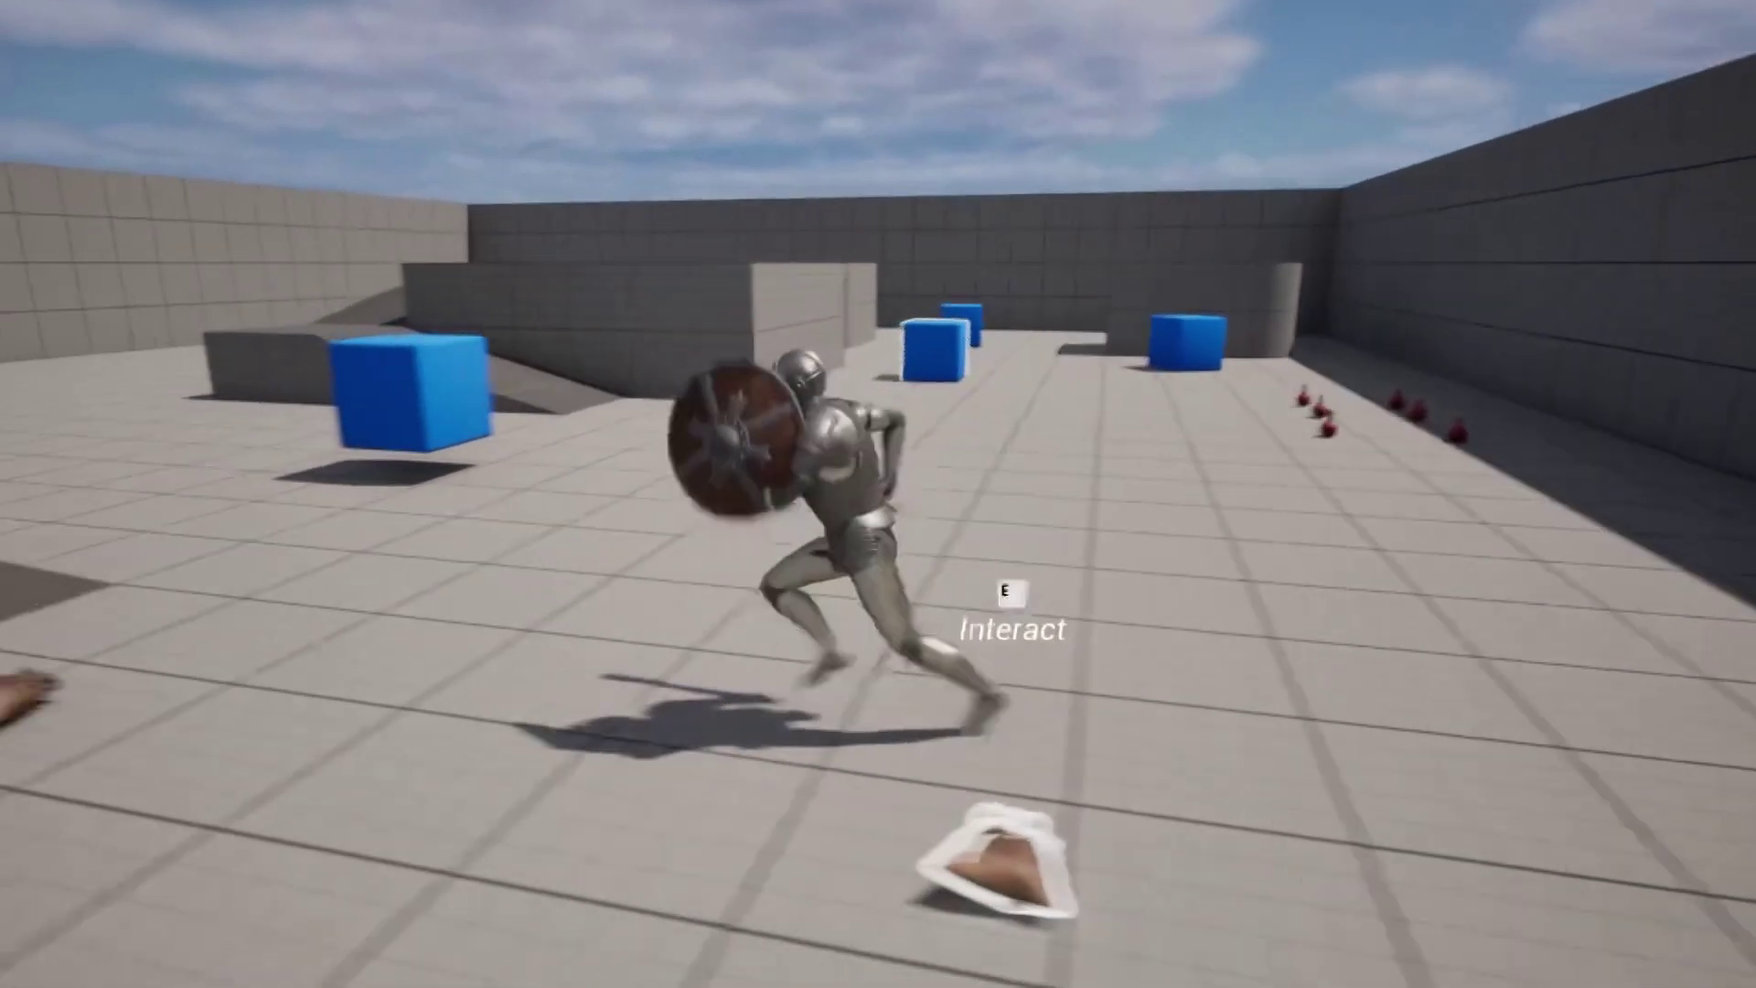
Run the character to the dropped gear and pick up the chest piece and pants.
{"action": "key", "text": "w"}
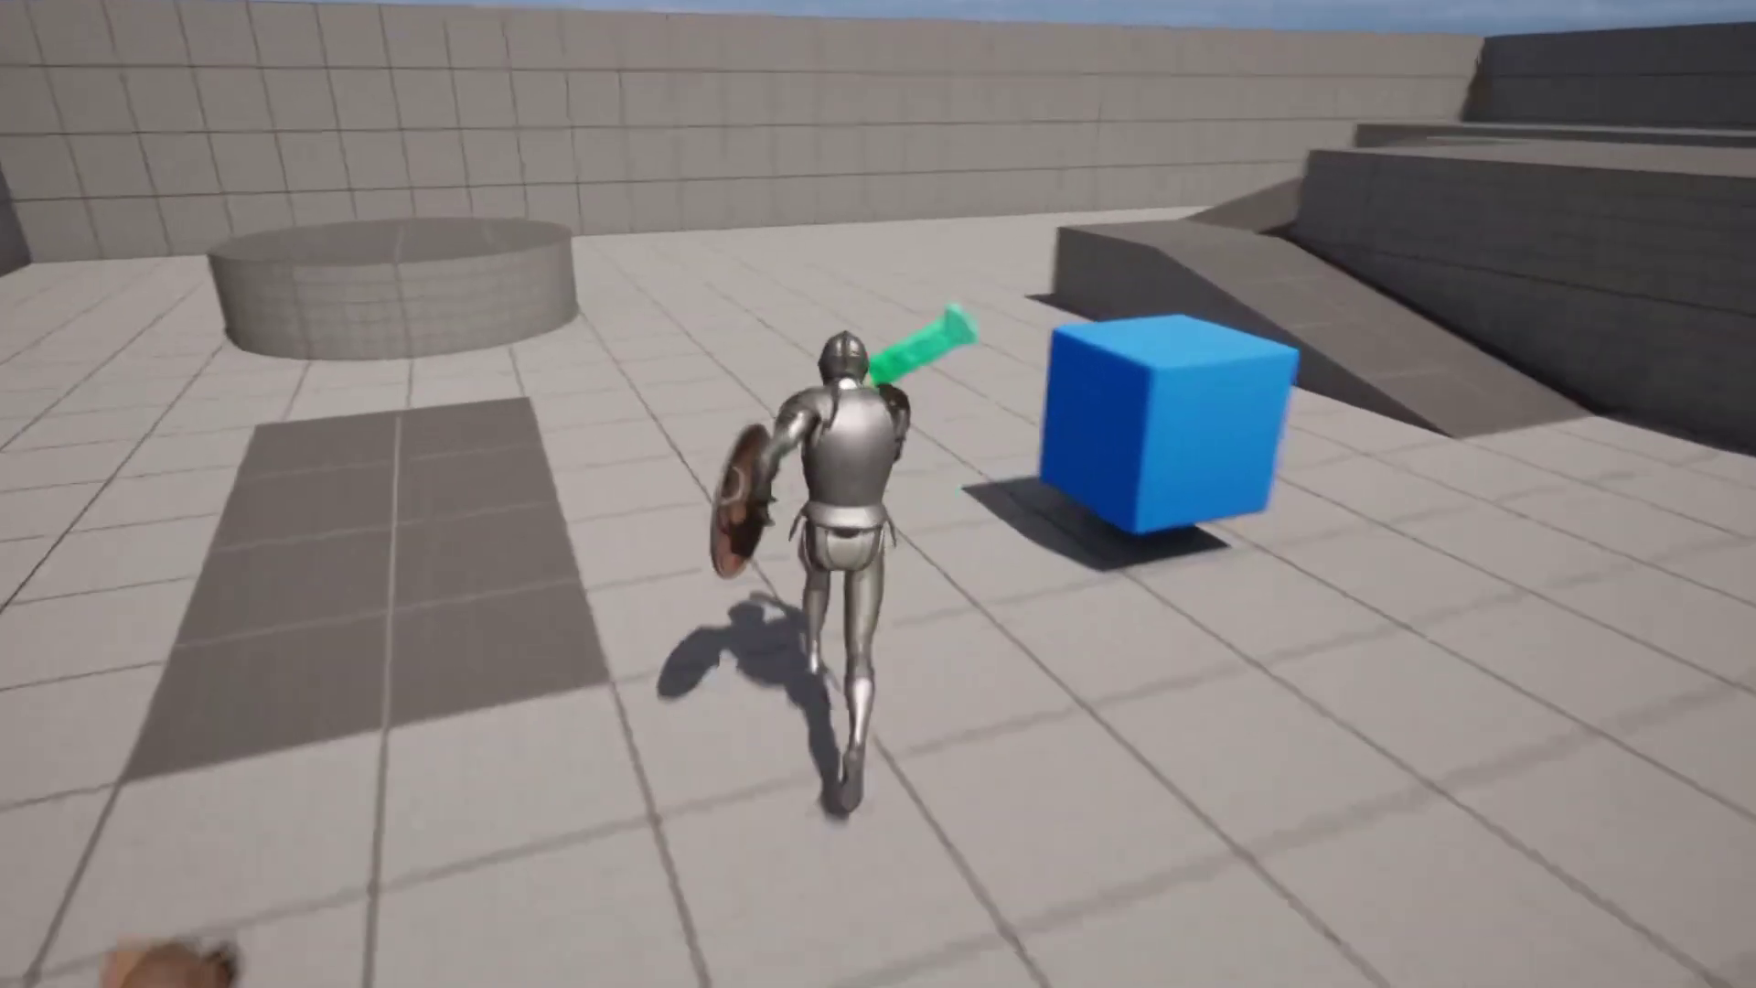
{"action": "key", "text": "w"}
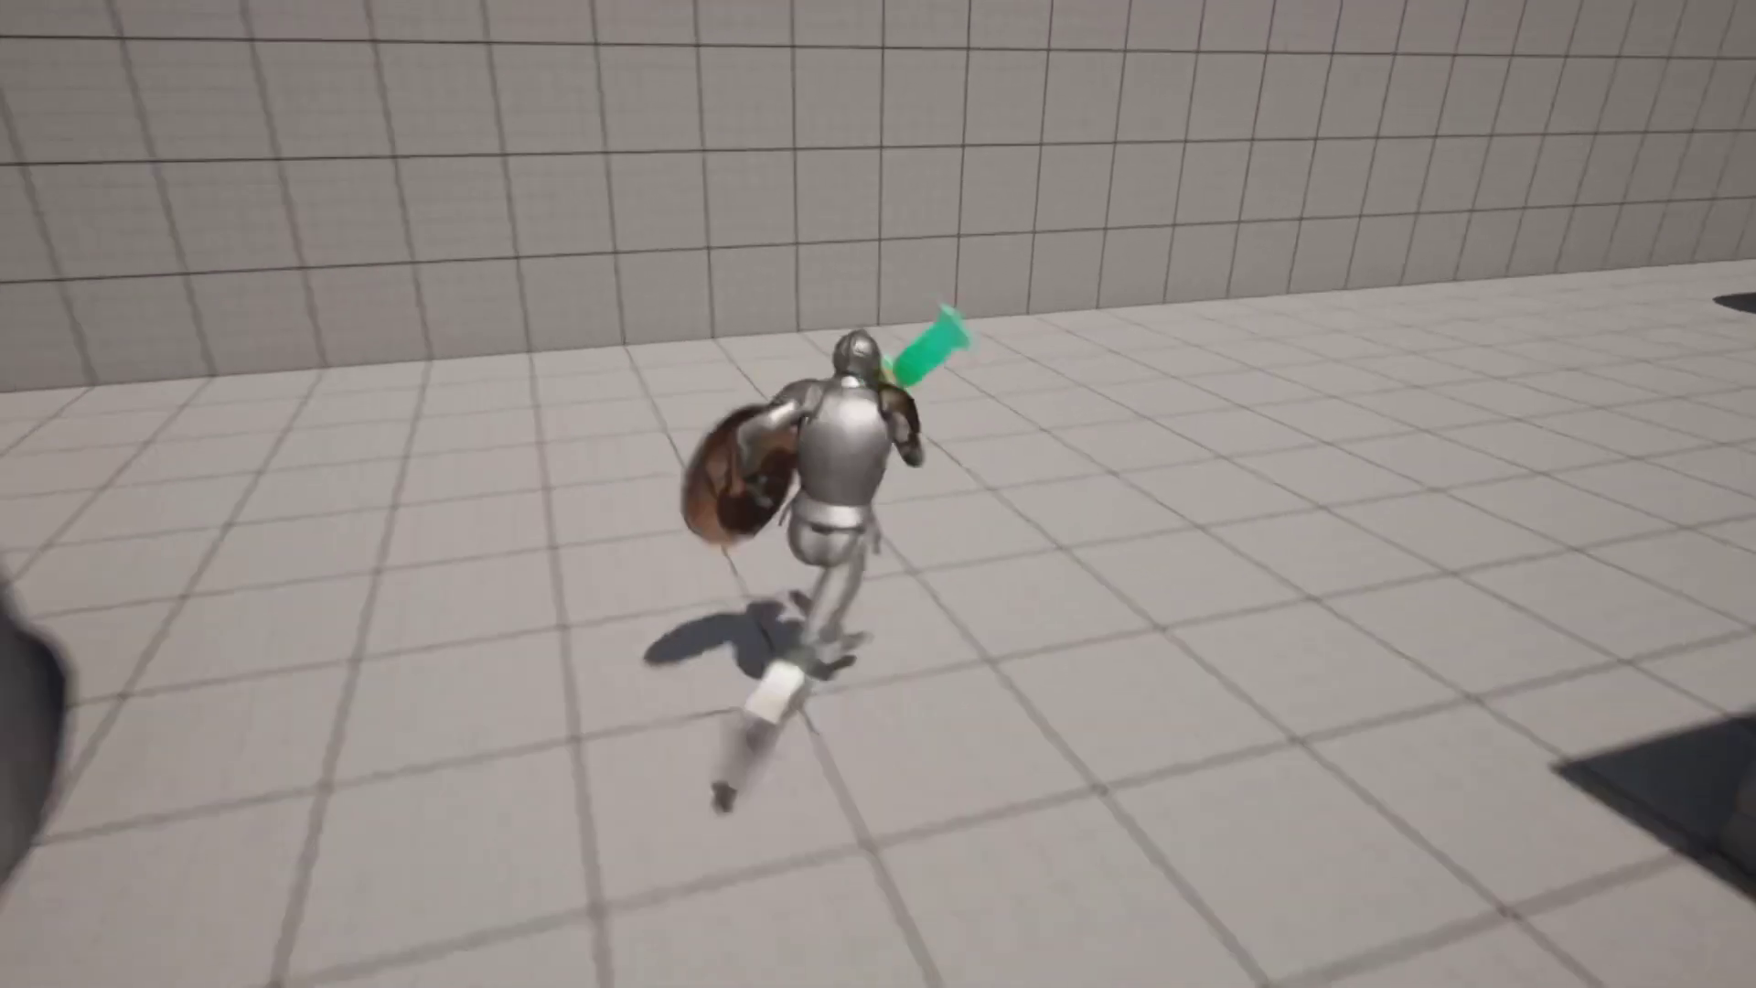
{"action": "key", "text": "s"}
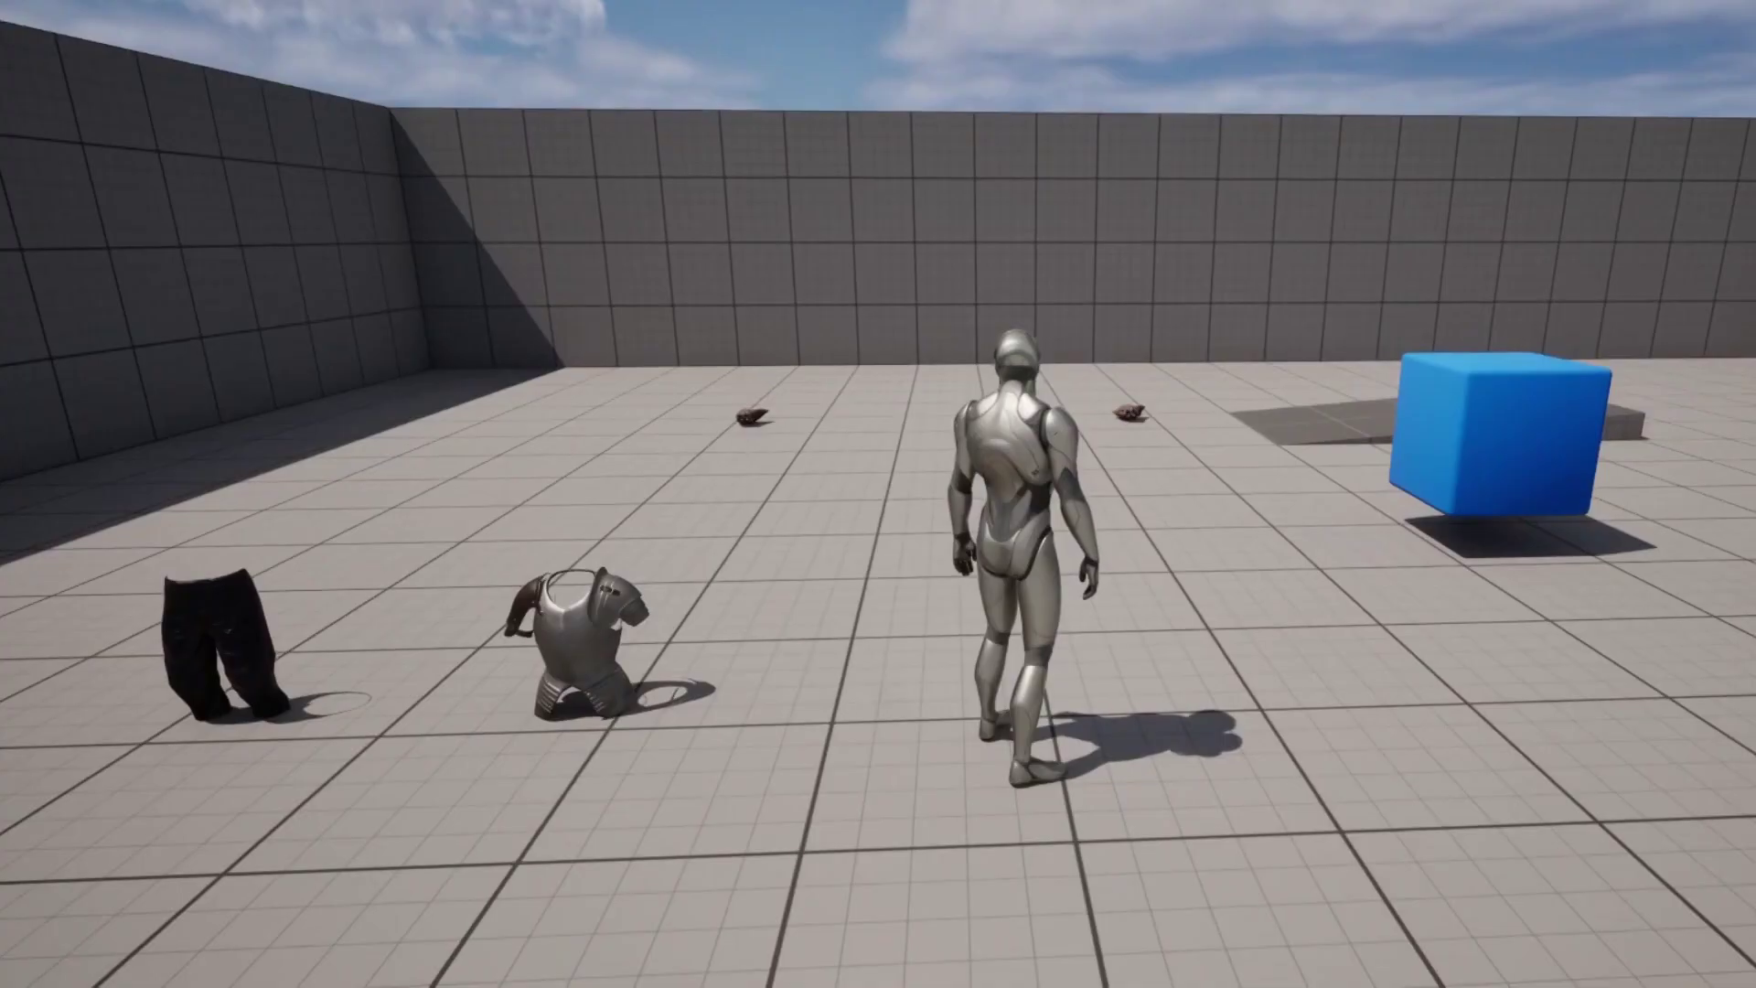
{"action": "key", "text": "a"}
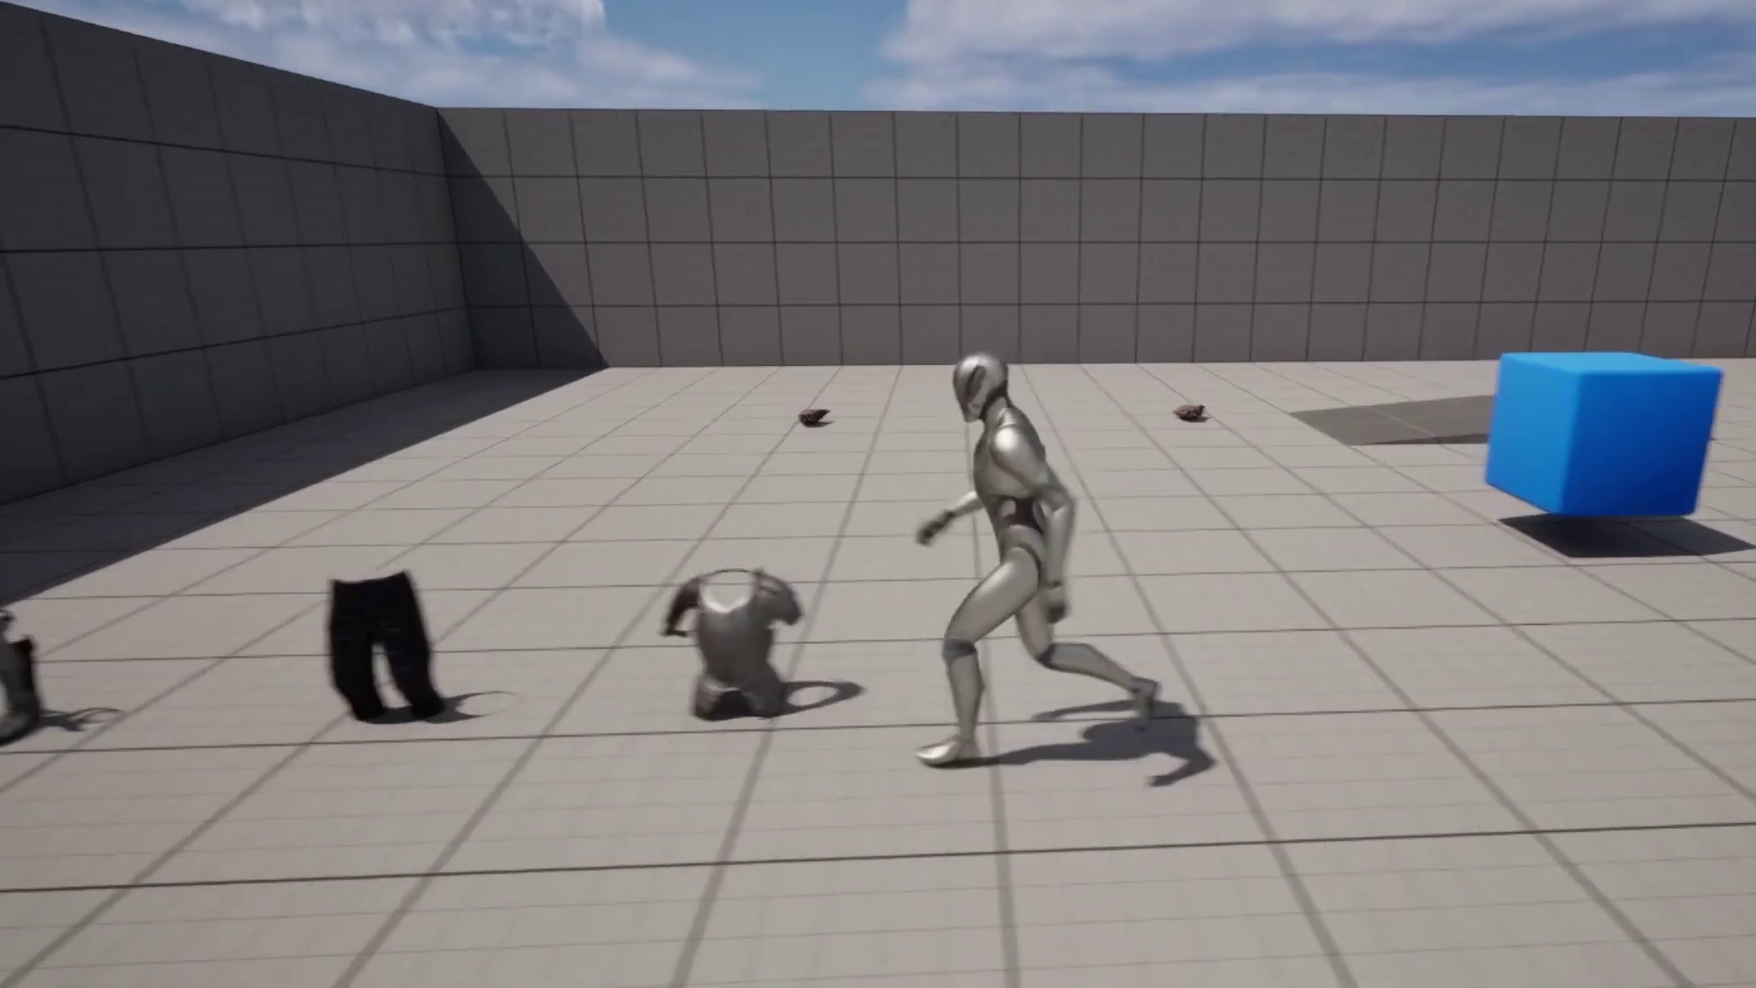
{"action": "key", "text": "e"}
{"action": "key", "text": "a"}
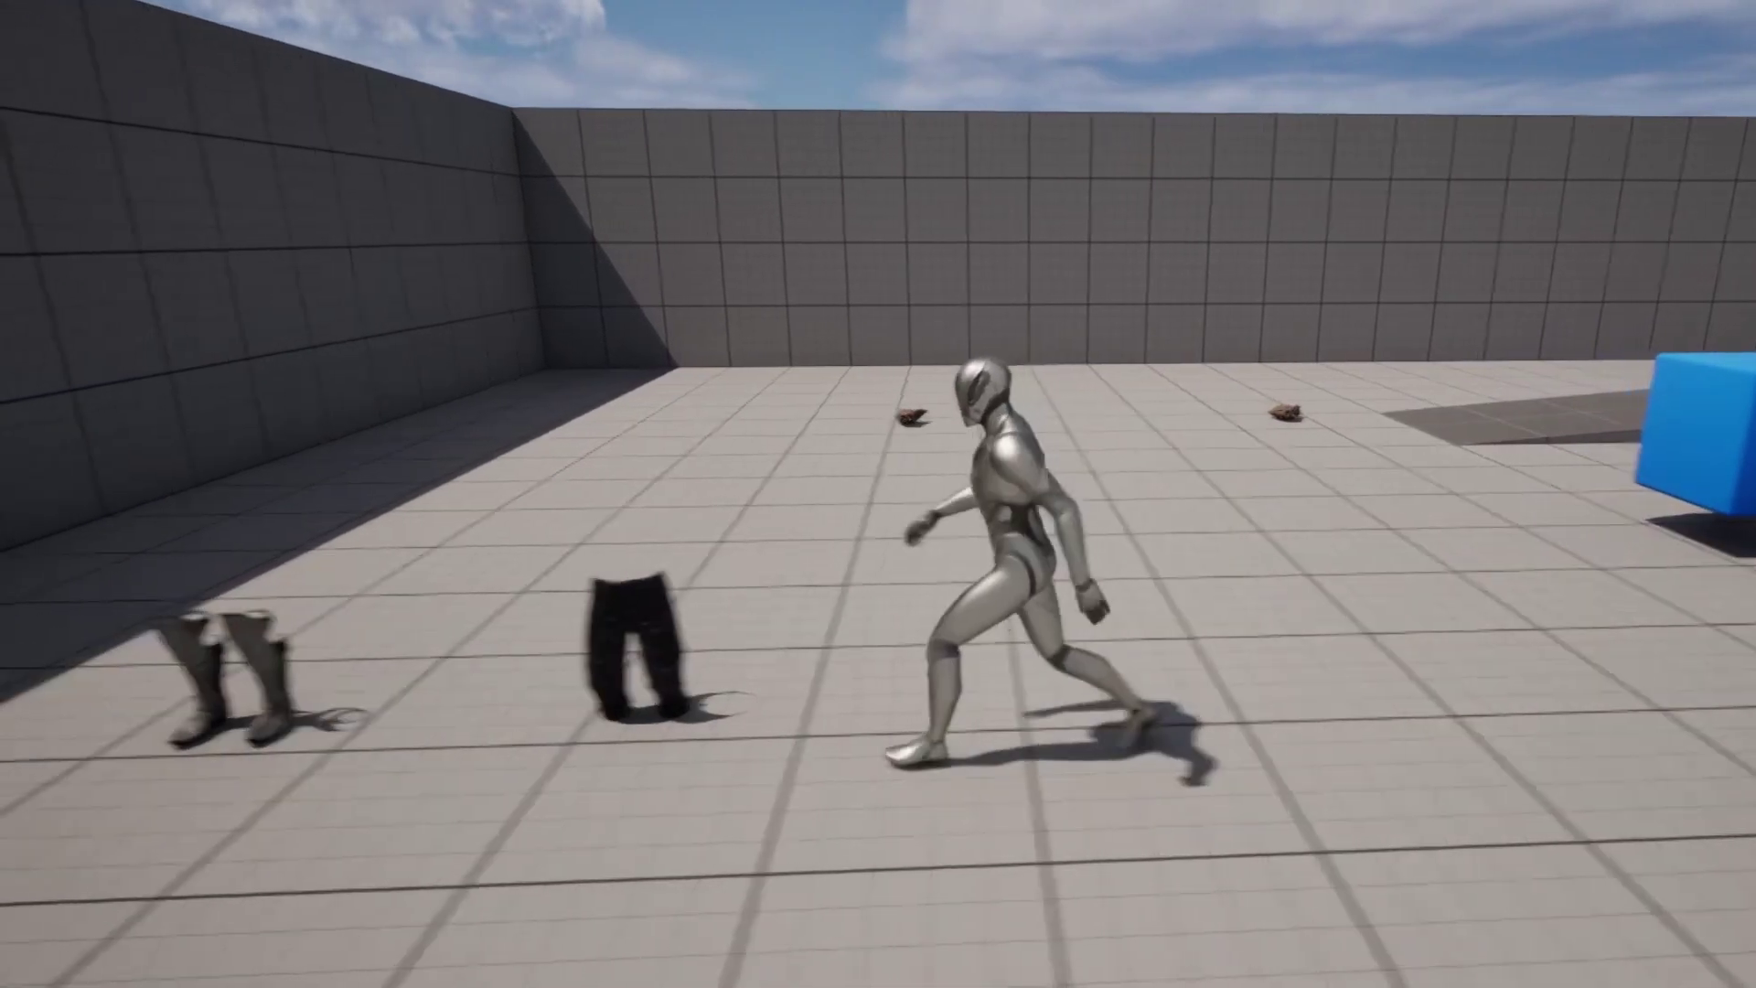
{"action": "key", "text": "e"}
{"action": "key", "text": "a"}
Pick up the boots and the wooden shield from the ground.
{"action": "key", "text": "e"}
{"action": "key", "text": "w"}
{"action": "key", "text": "s"}
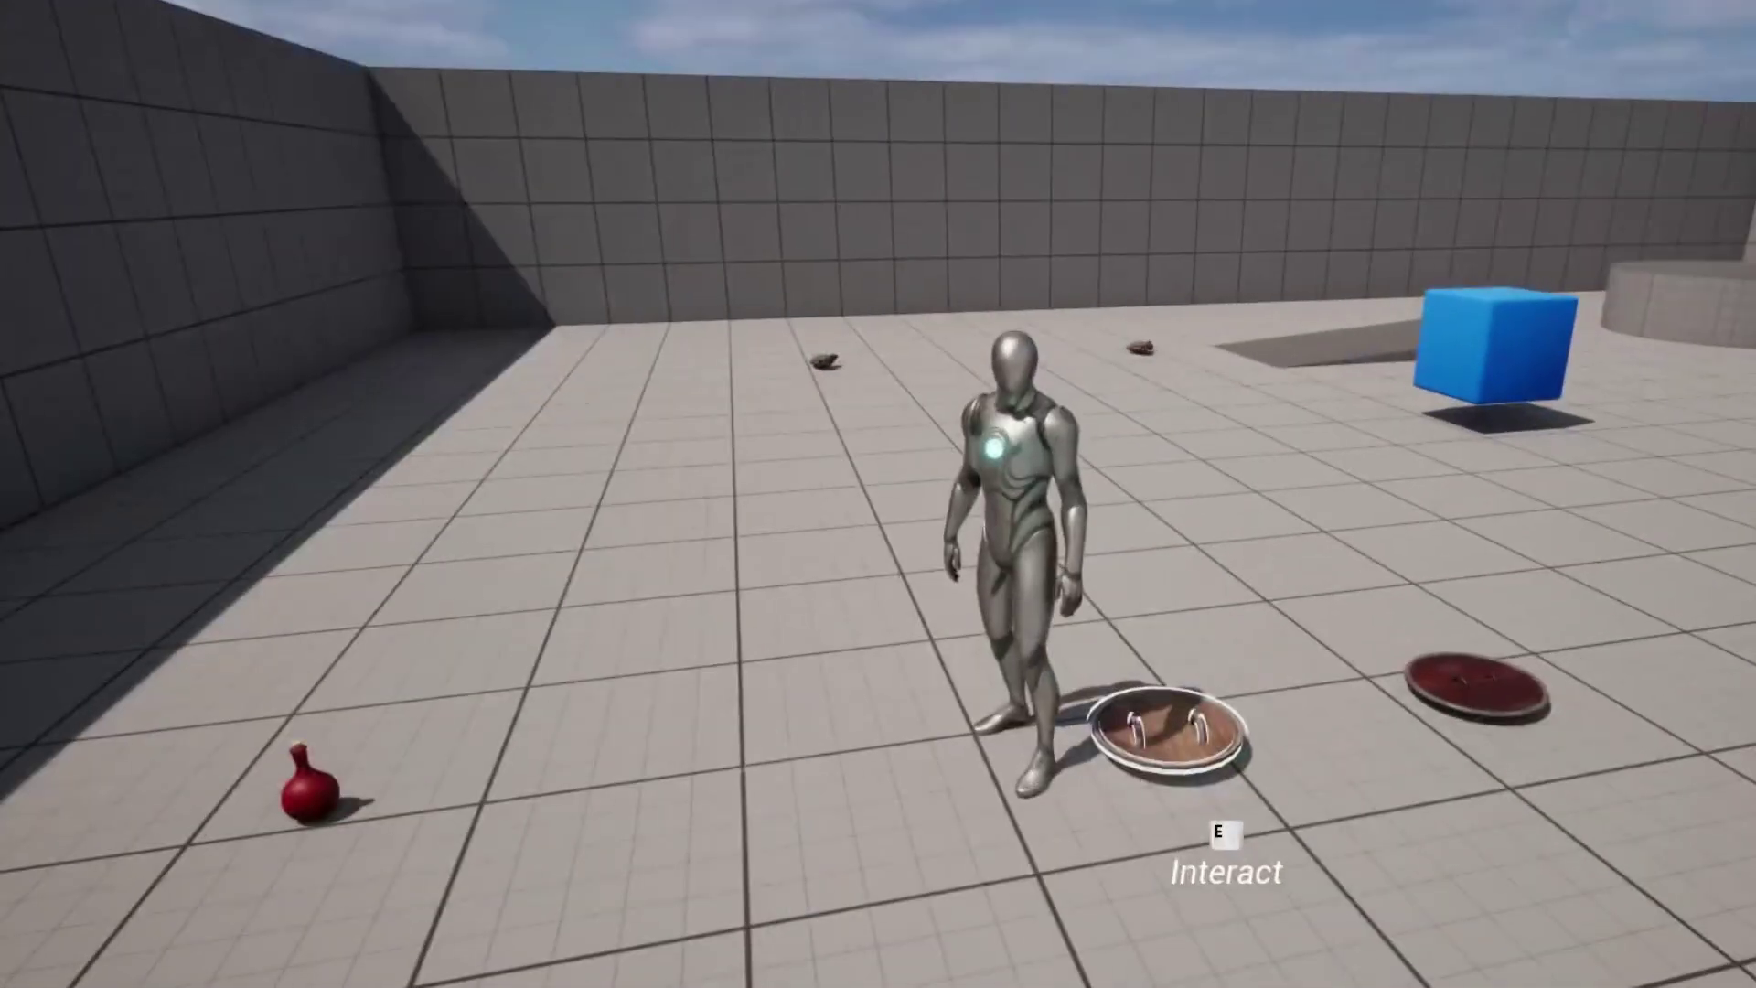
{"action": "key", "text": "d"}
{"action": "key", "text": "e"}
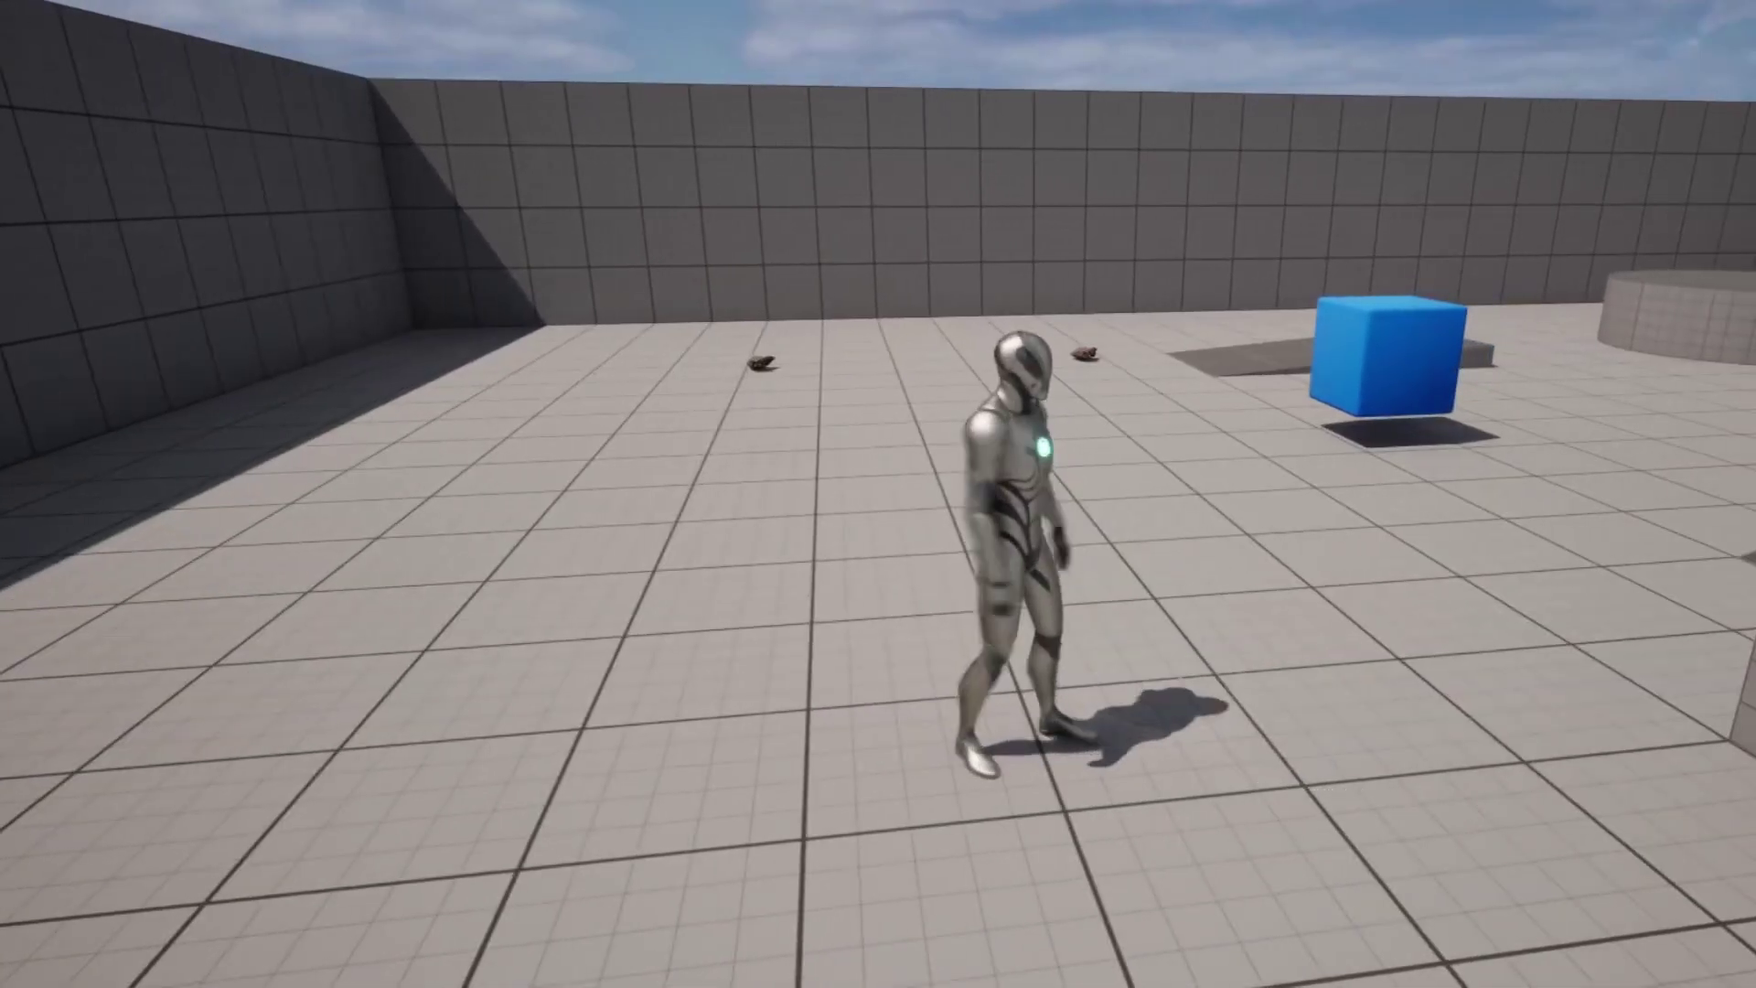
{"action": "key", "text": "w"}
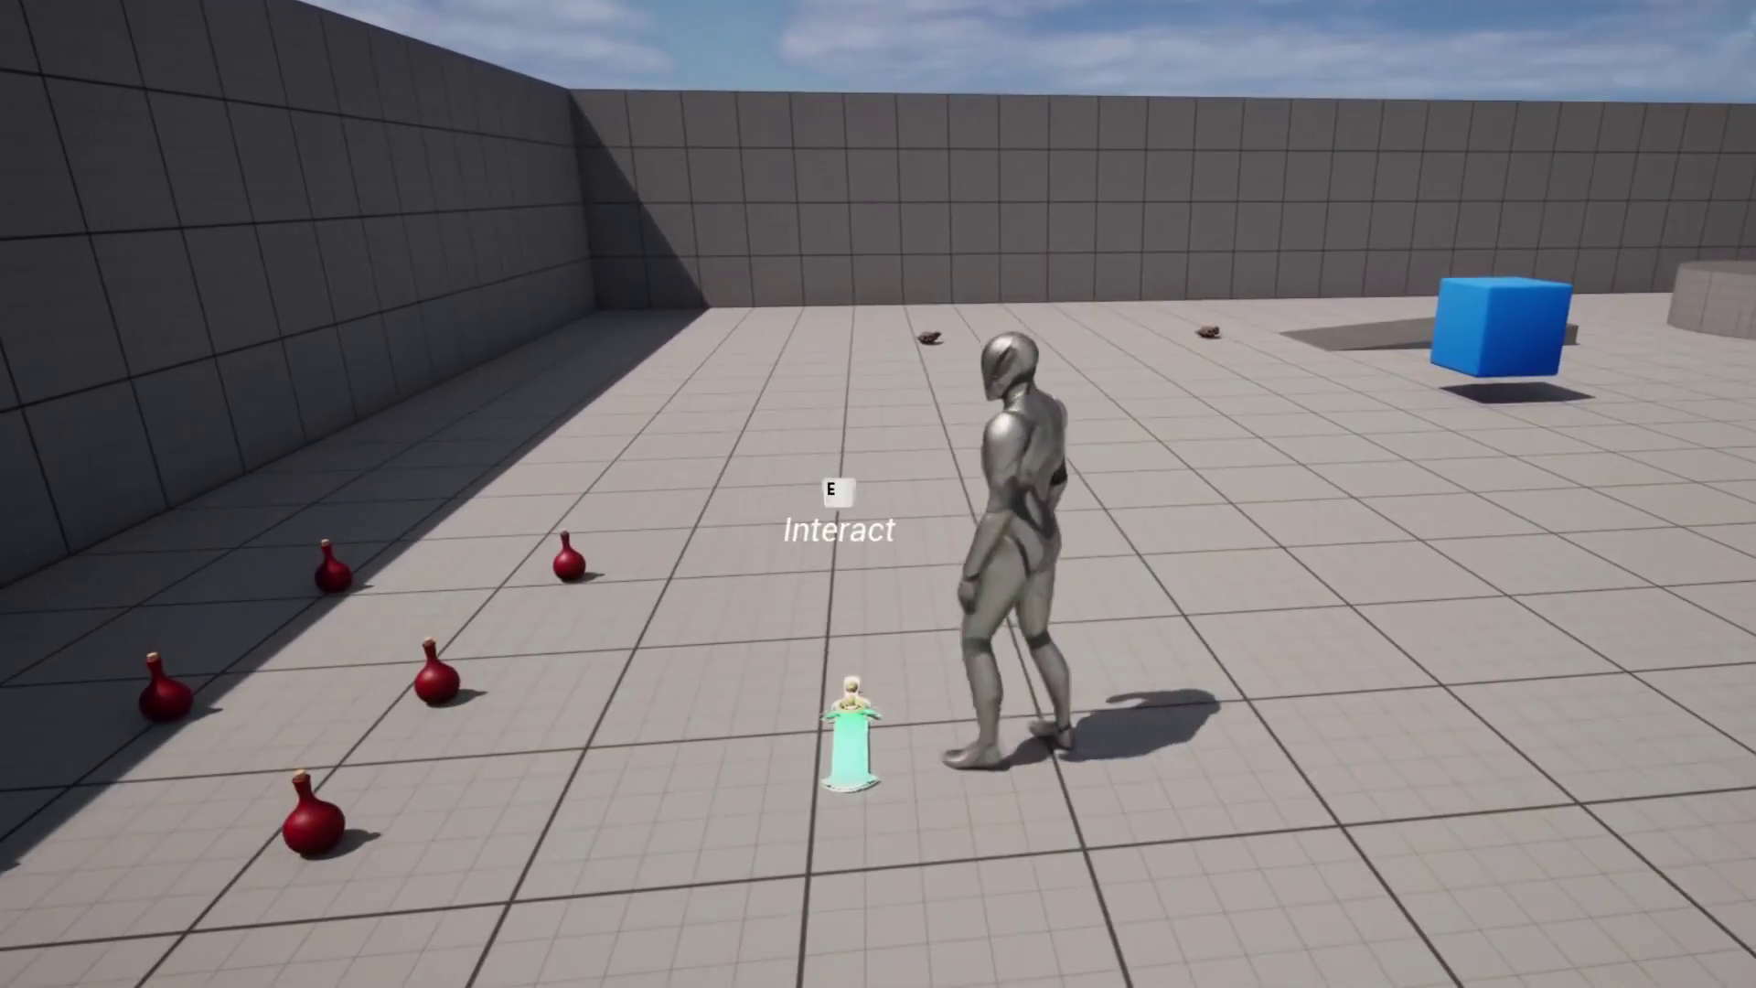